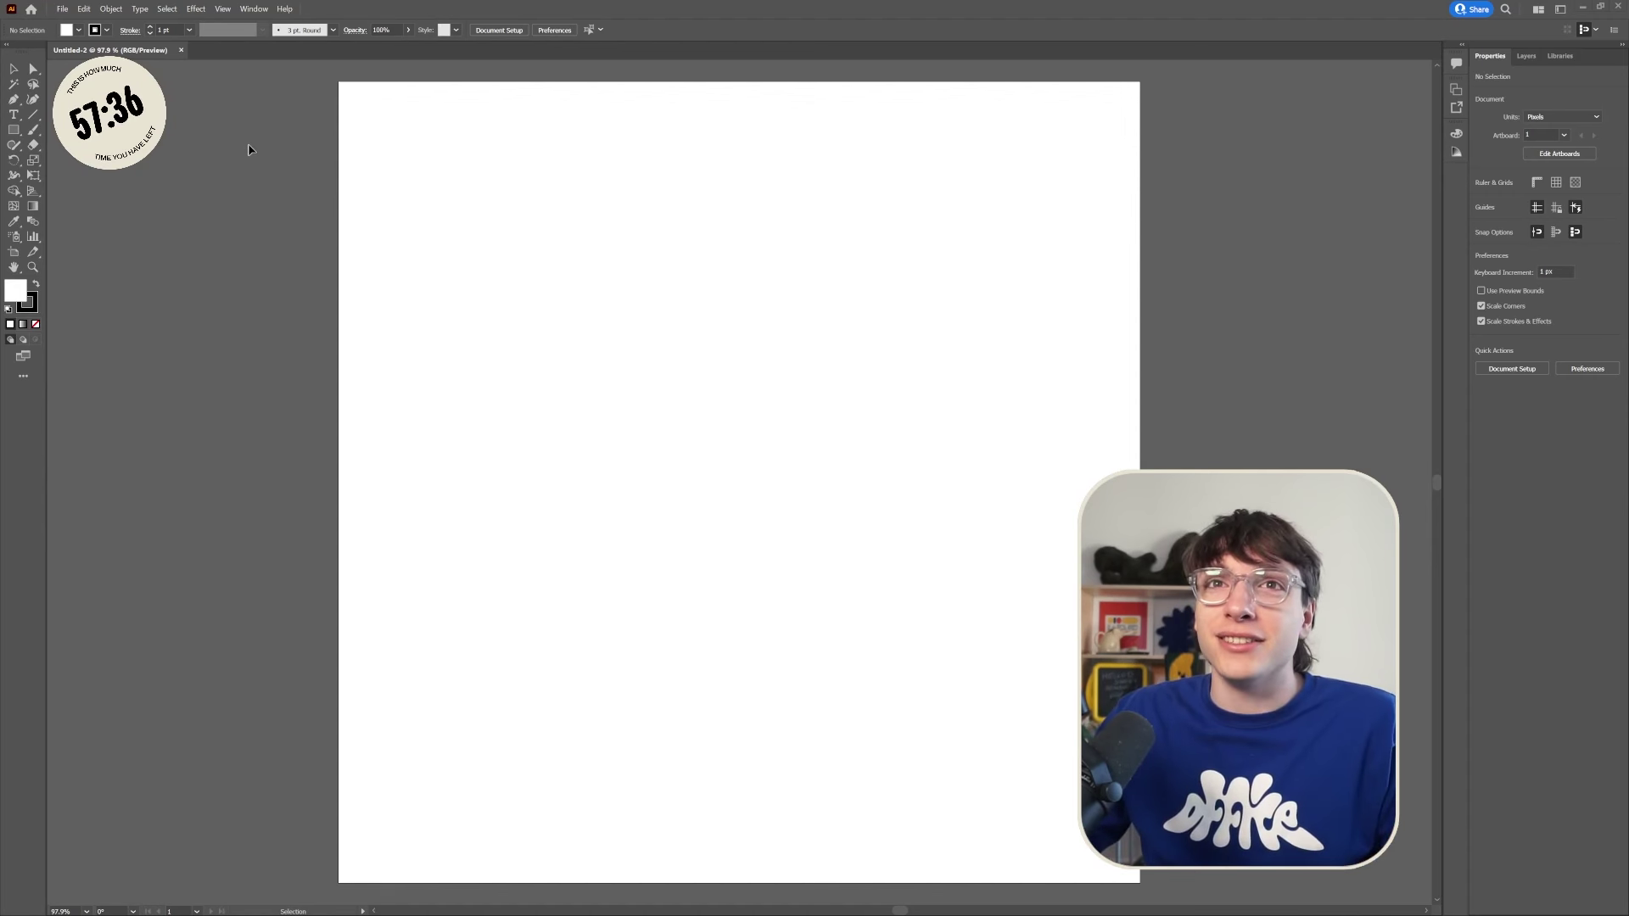
Step: Draw closed outlines of a slanted T about 346 px wide and a dotted I beside it with the Pencil tool
click(33, 129)
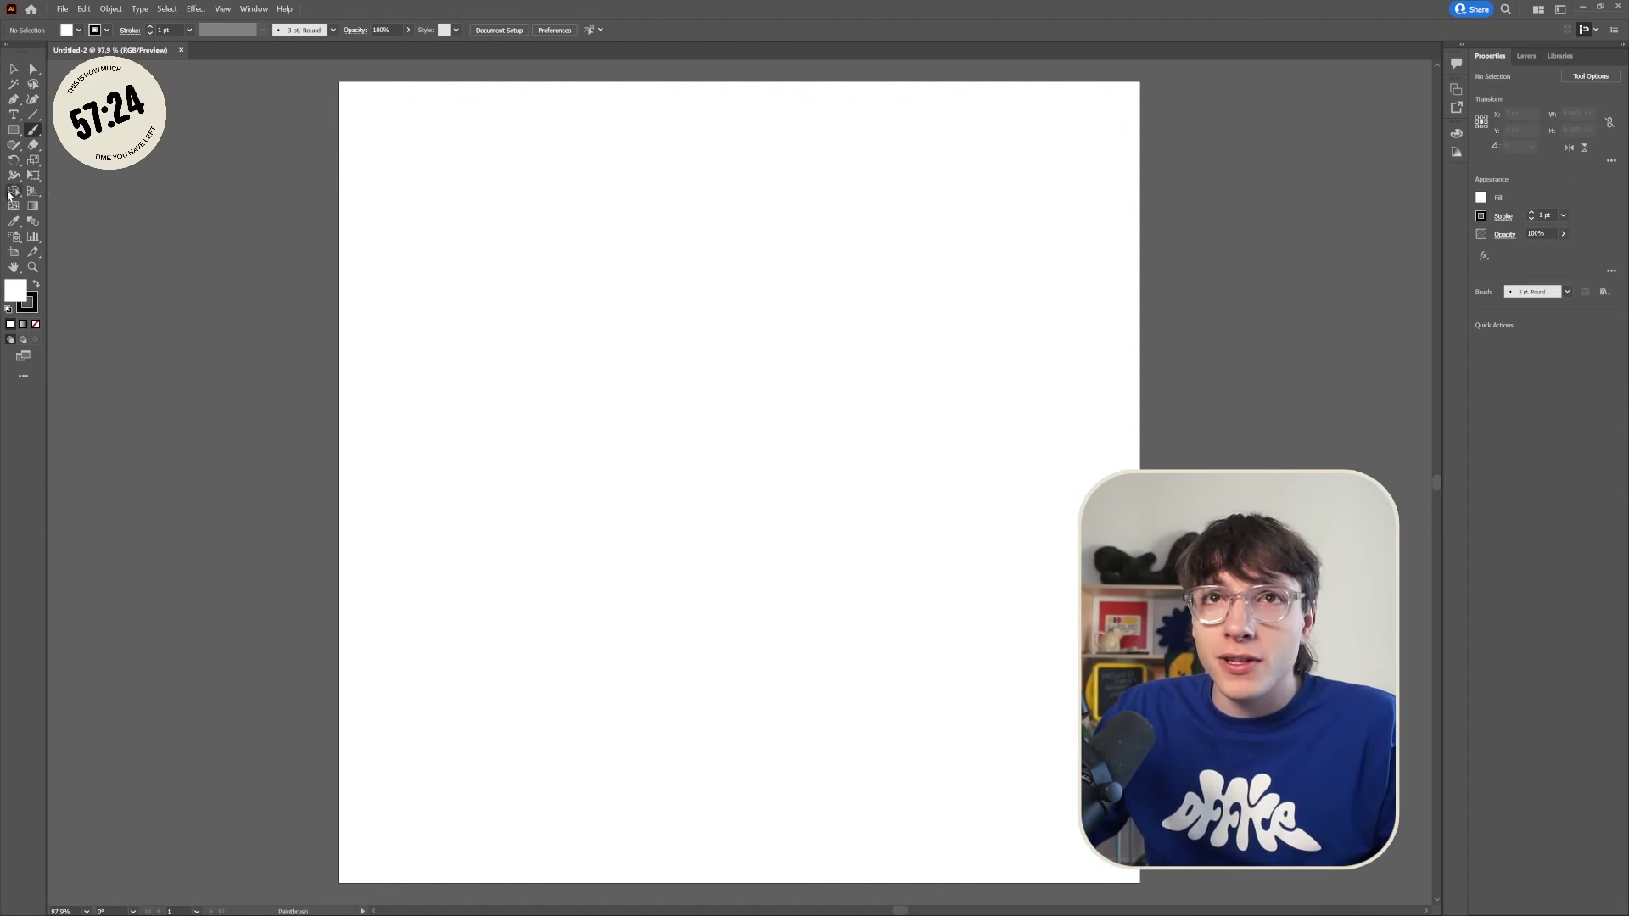
click(14, 191)
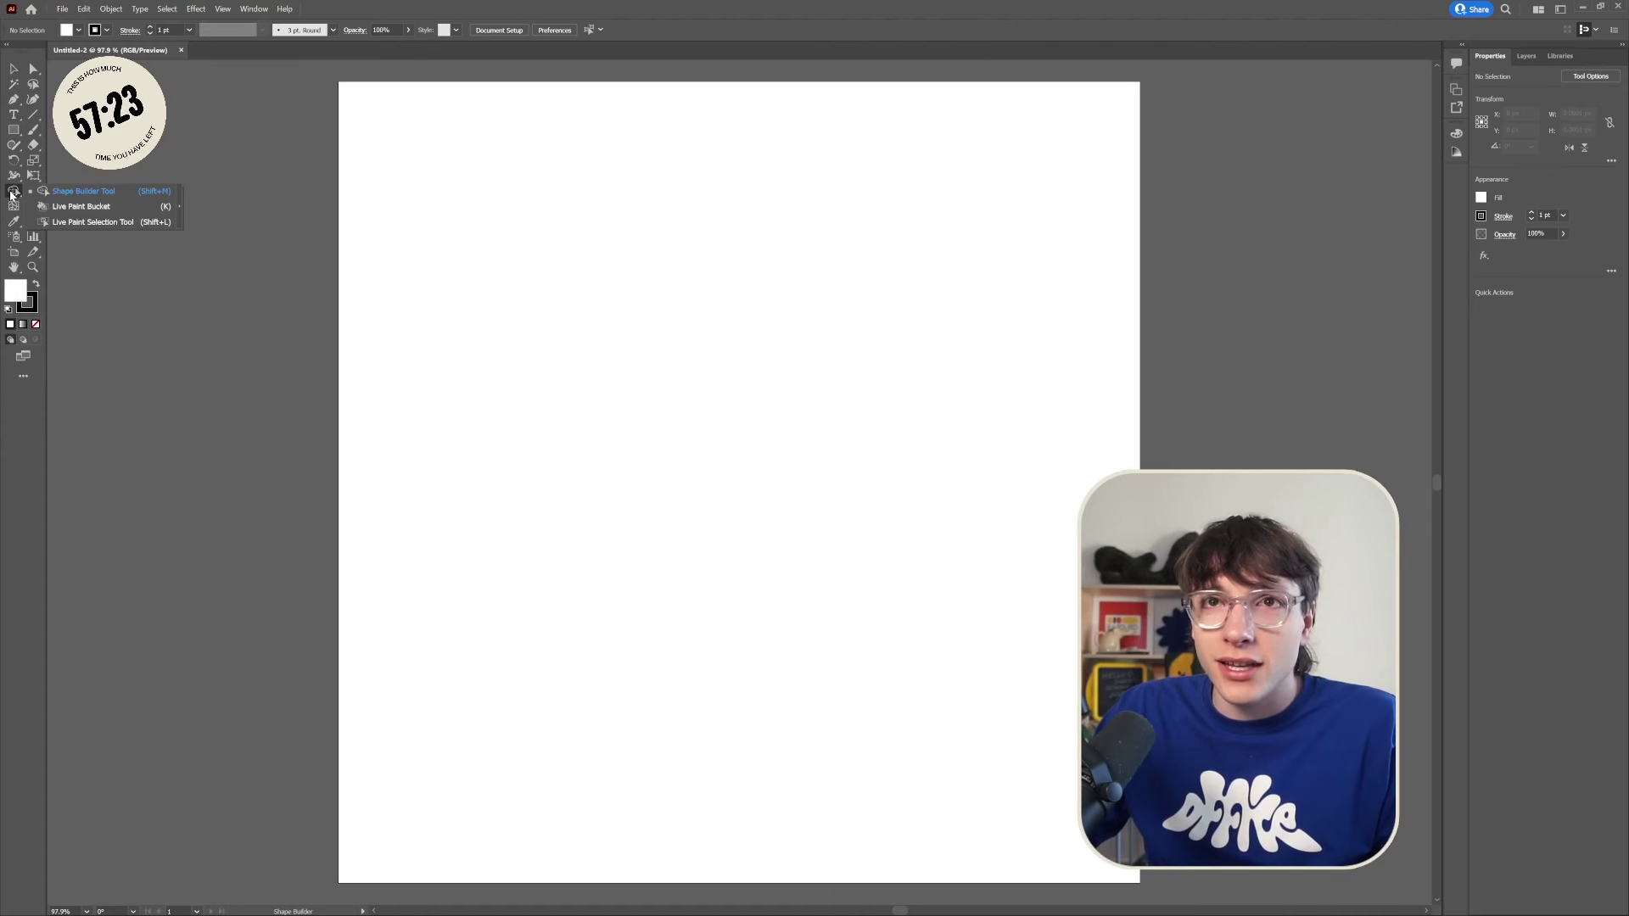
click(14, 145)
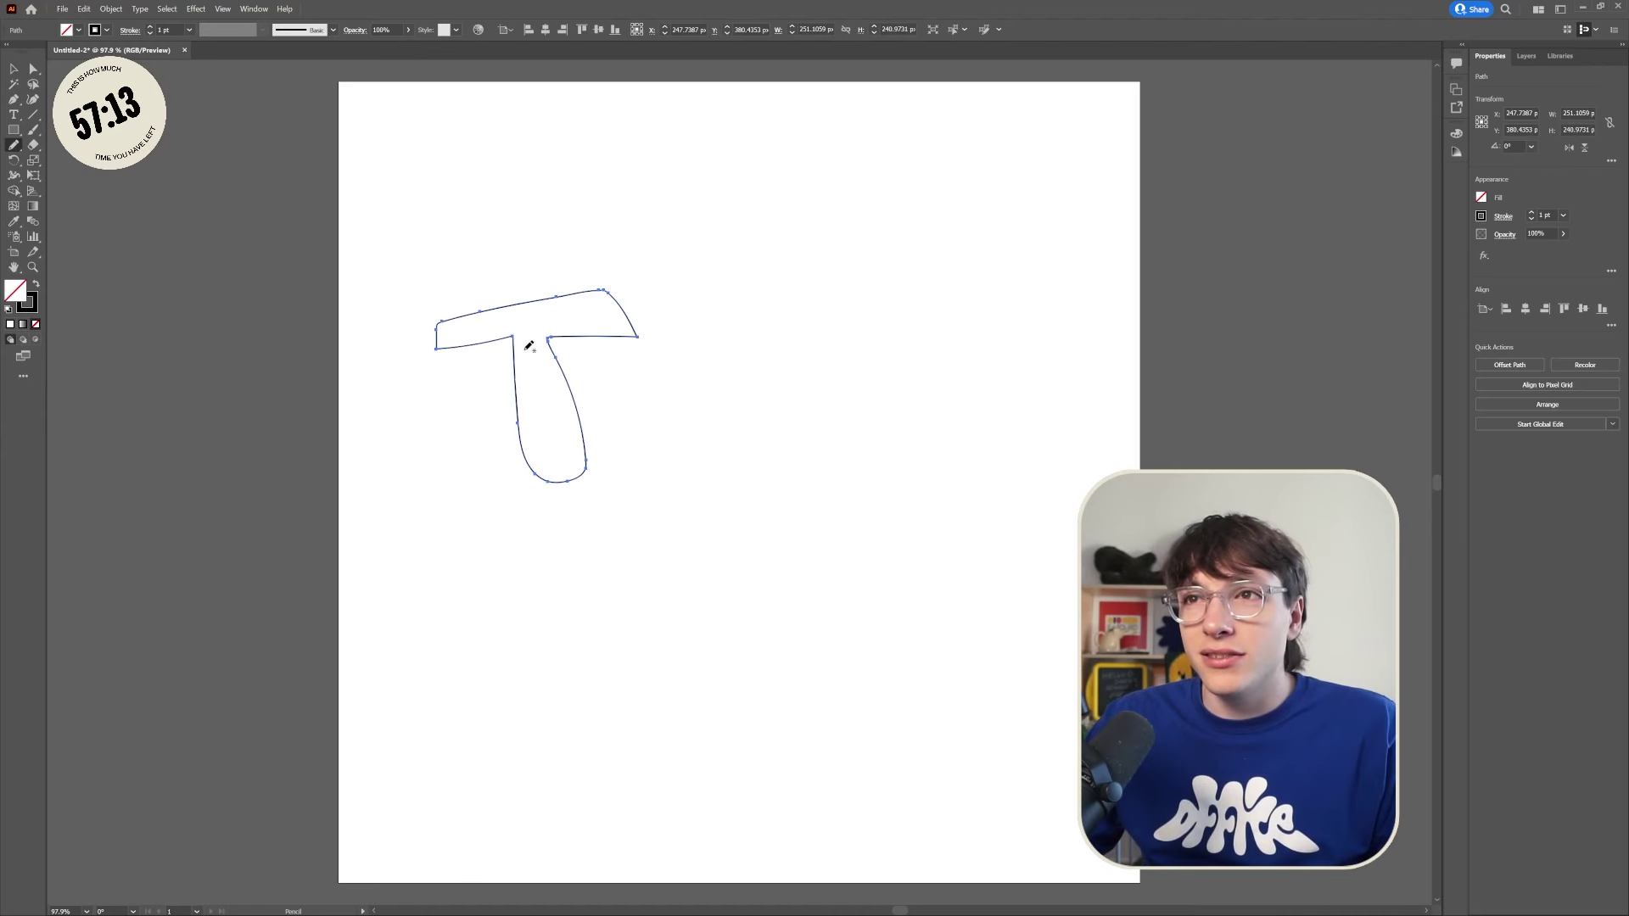
scroll(526, 338, up, 5)
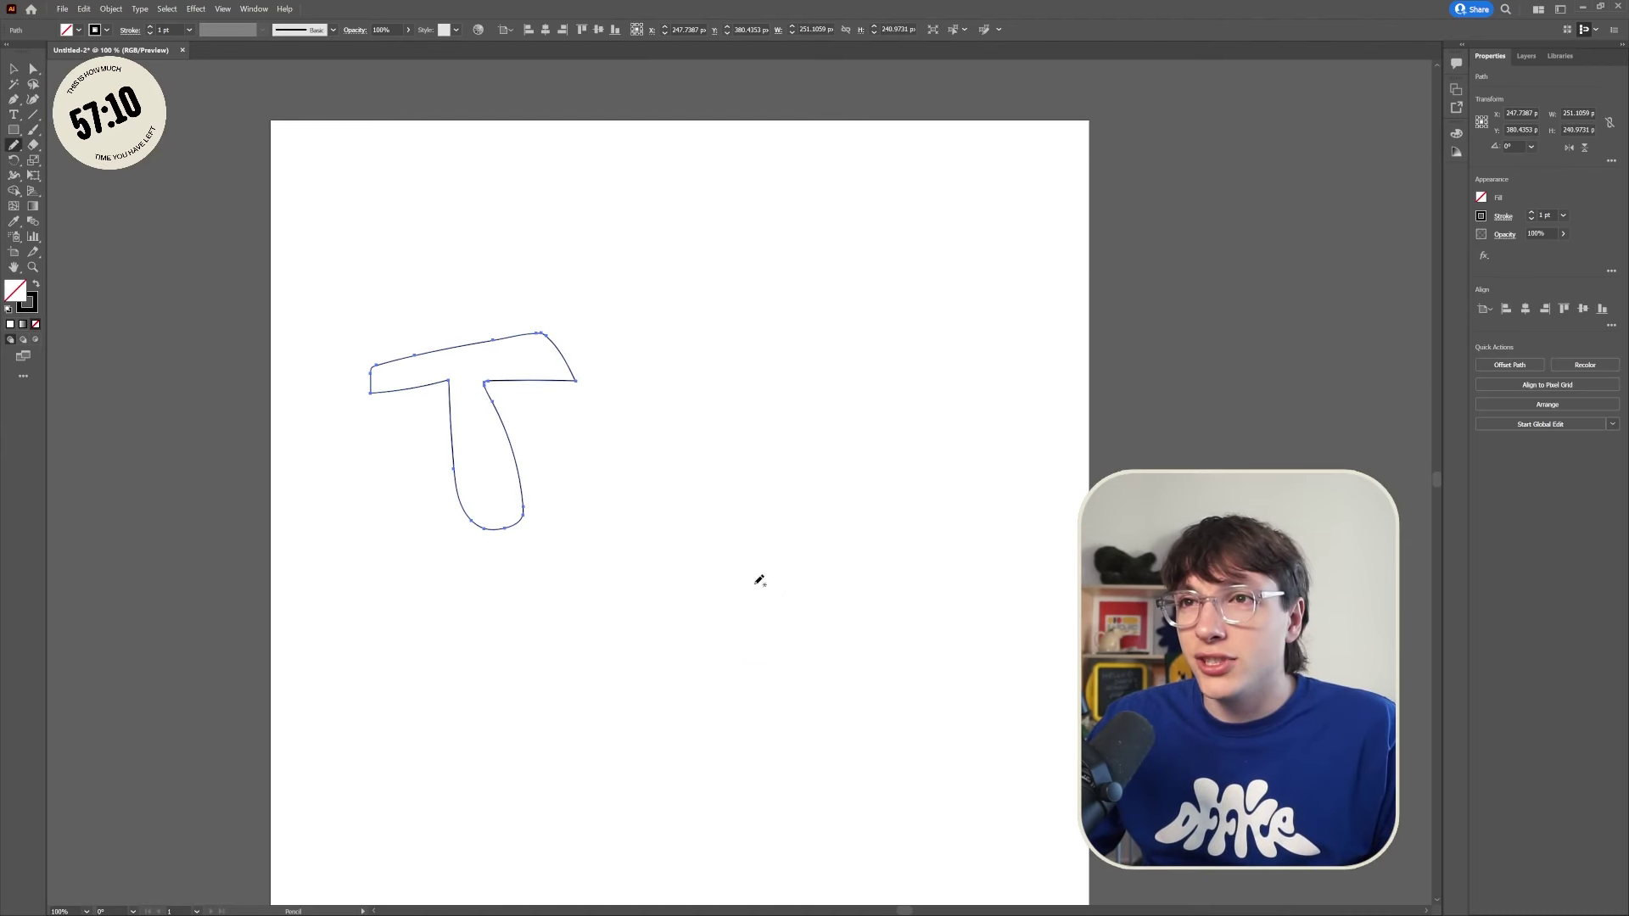
scroll(756, 582, down, 1)
scroll(756, 687, up, 1)
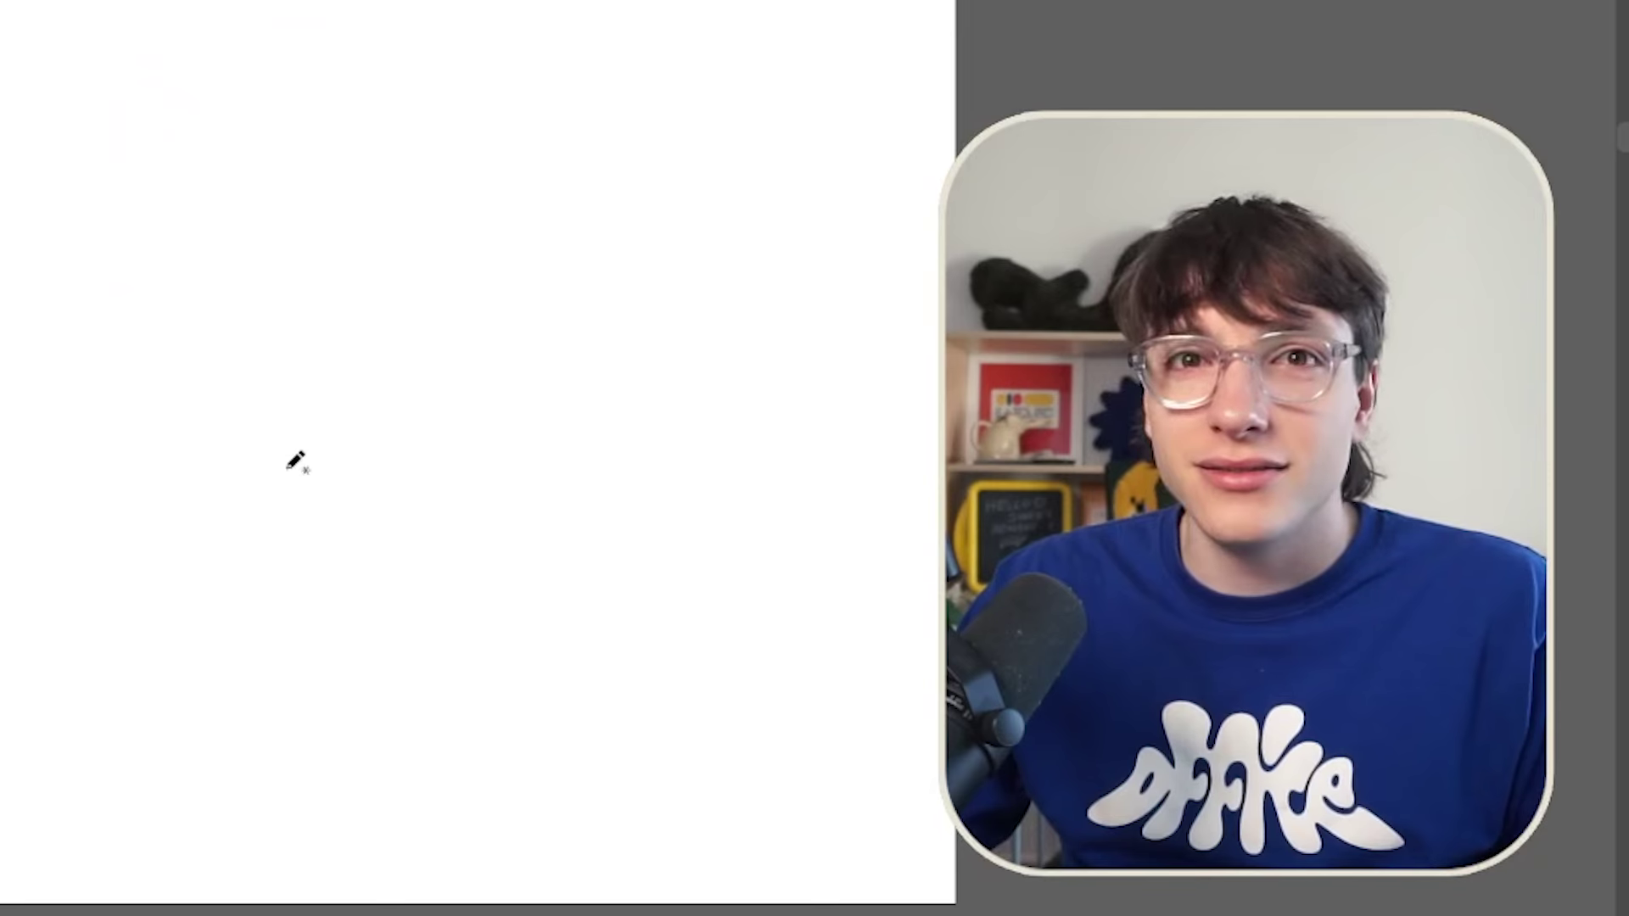
mouse_move(328, 244)
mouse_down()
mouse_move(600, 214)
mouse_move(545, 247)
mouse_move(519, 293)
mouse_move(570, 386)
mouse_move(469, 353)
mouse_move(440, 258)
mouse_move(328, 272)
mouse_move(325, 246)
mouse_up()
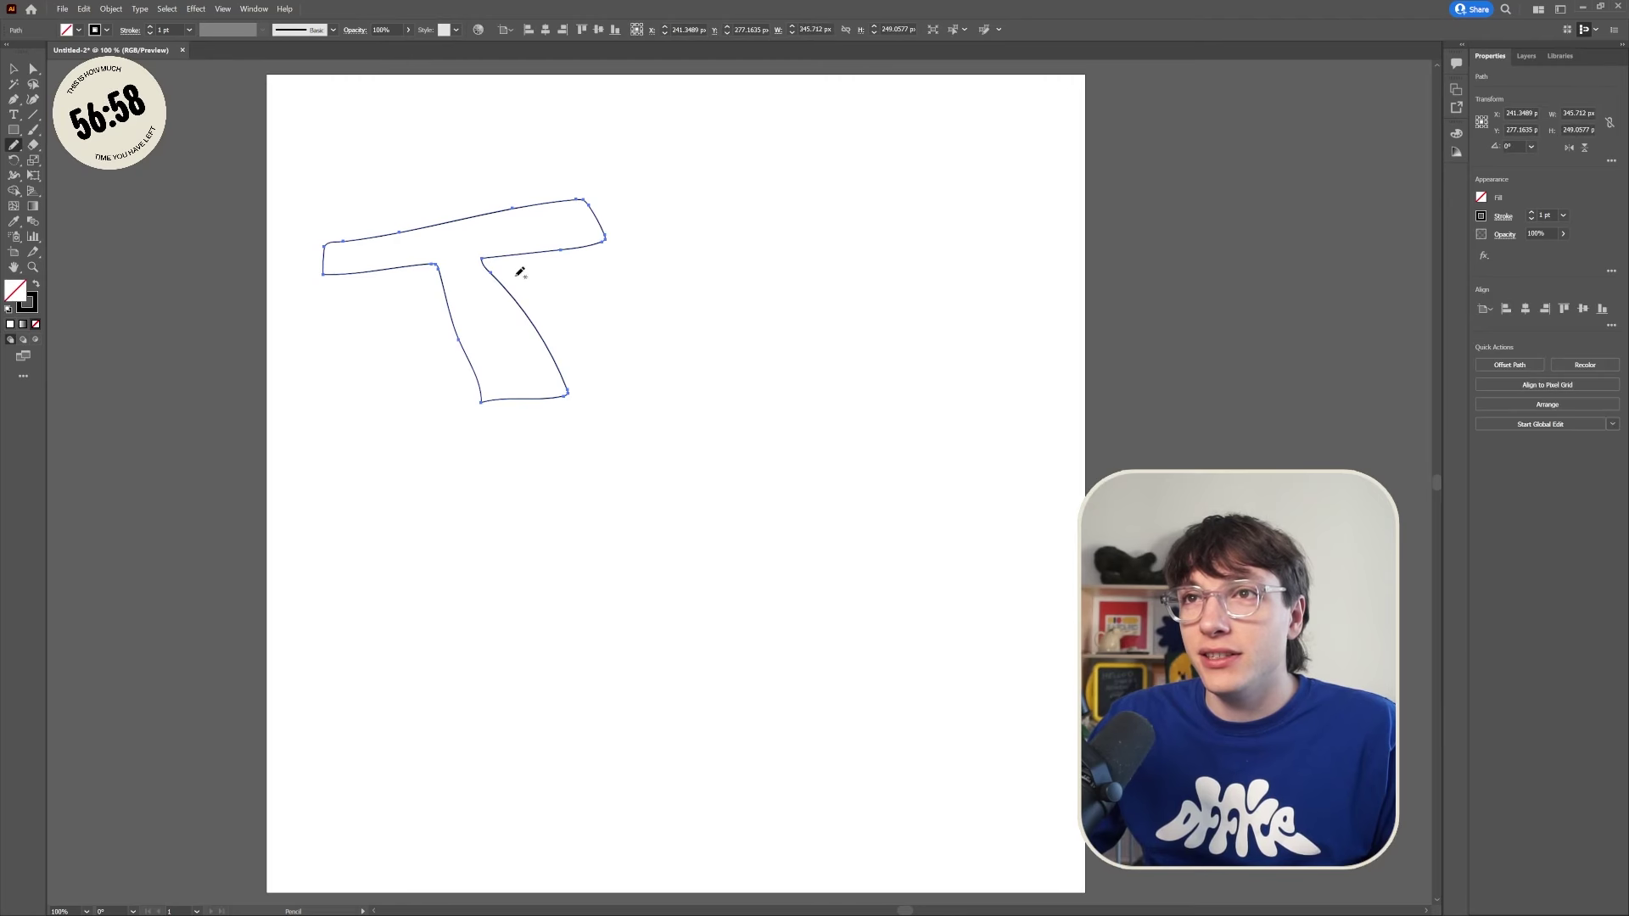
drag(523, 264, 611, 397)
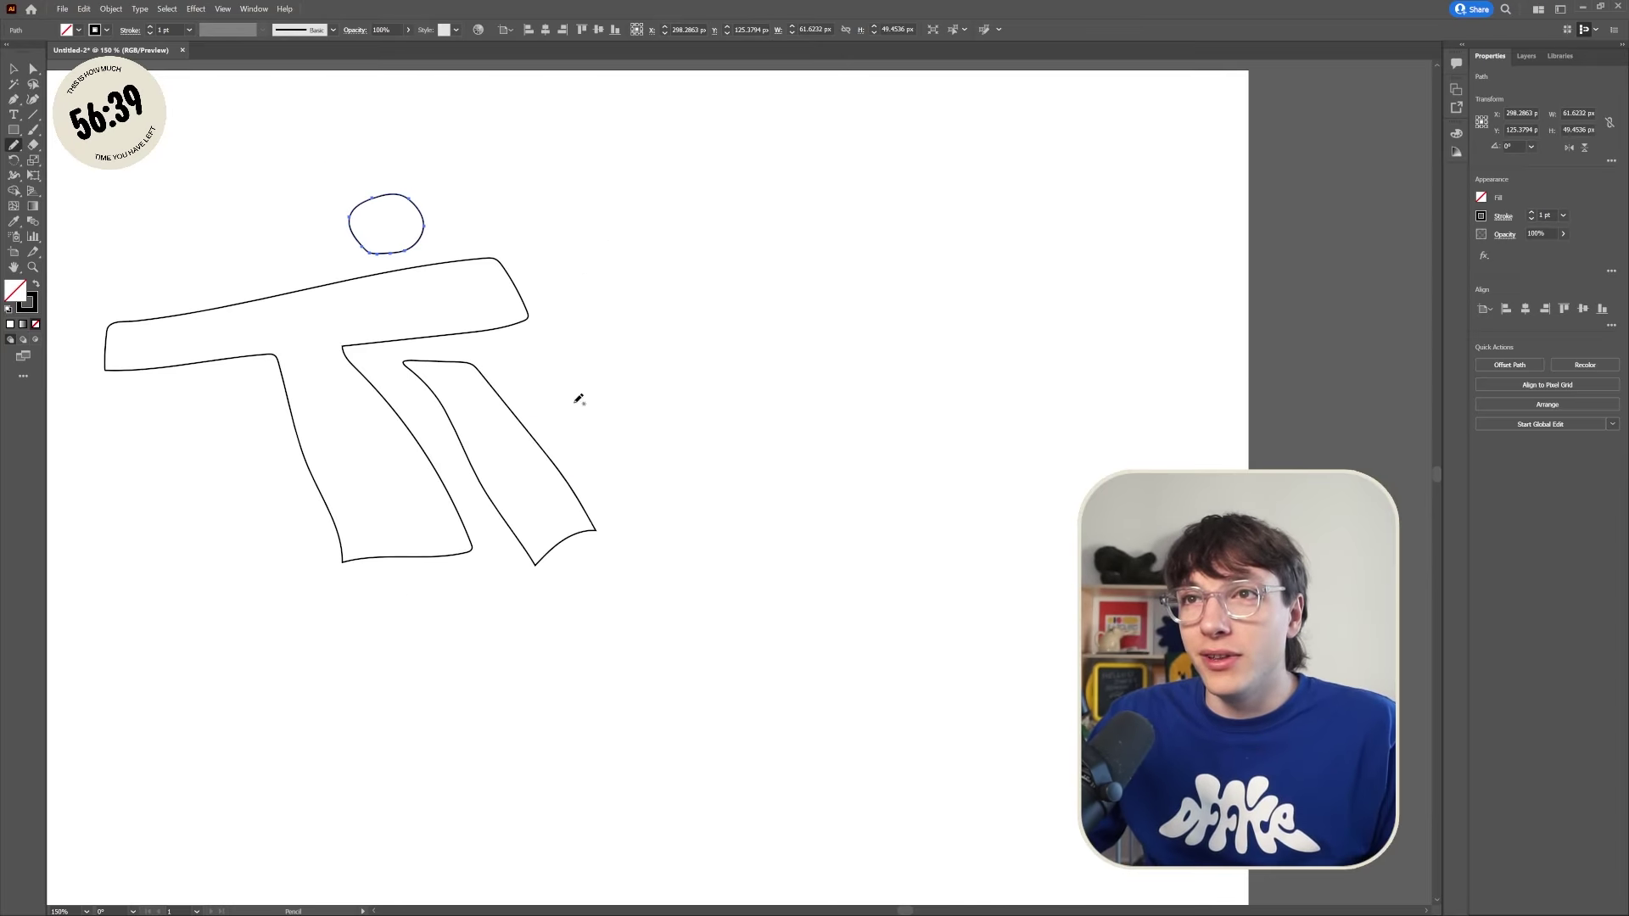
Step: Try to draw a rounded, arched M outline beside the I with the Pencil tool
mouse_move(611, 512)
mouse_down()
mouse_move(535, 360)
mouse_move(572, 323)
mouse_move(643, 352)
mouse_move(666, 287)
mouse_move(726, 296)
mouse_move(786, 352)
mouse_move(826, 419)
mouse_move(774, 429)
mouse_up()
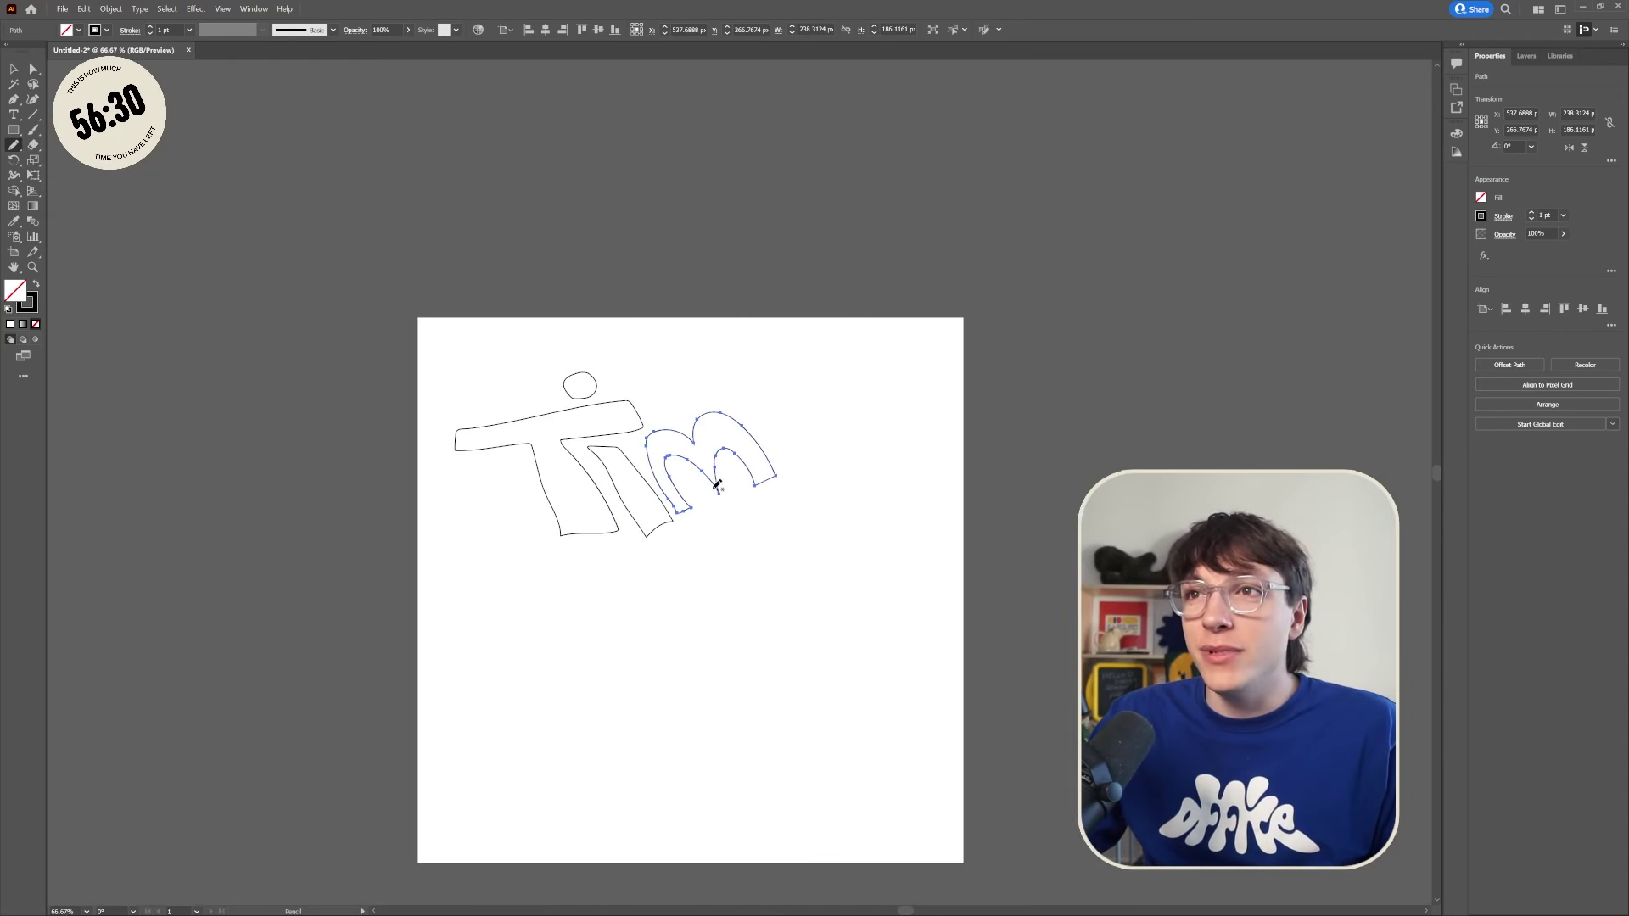
key(ctrl+=)
key(ctrl+=)
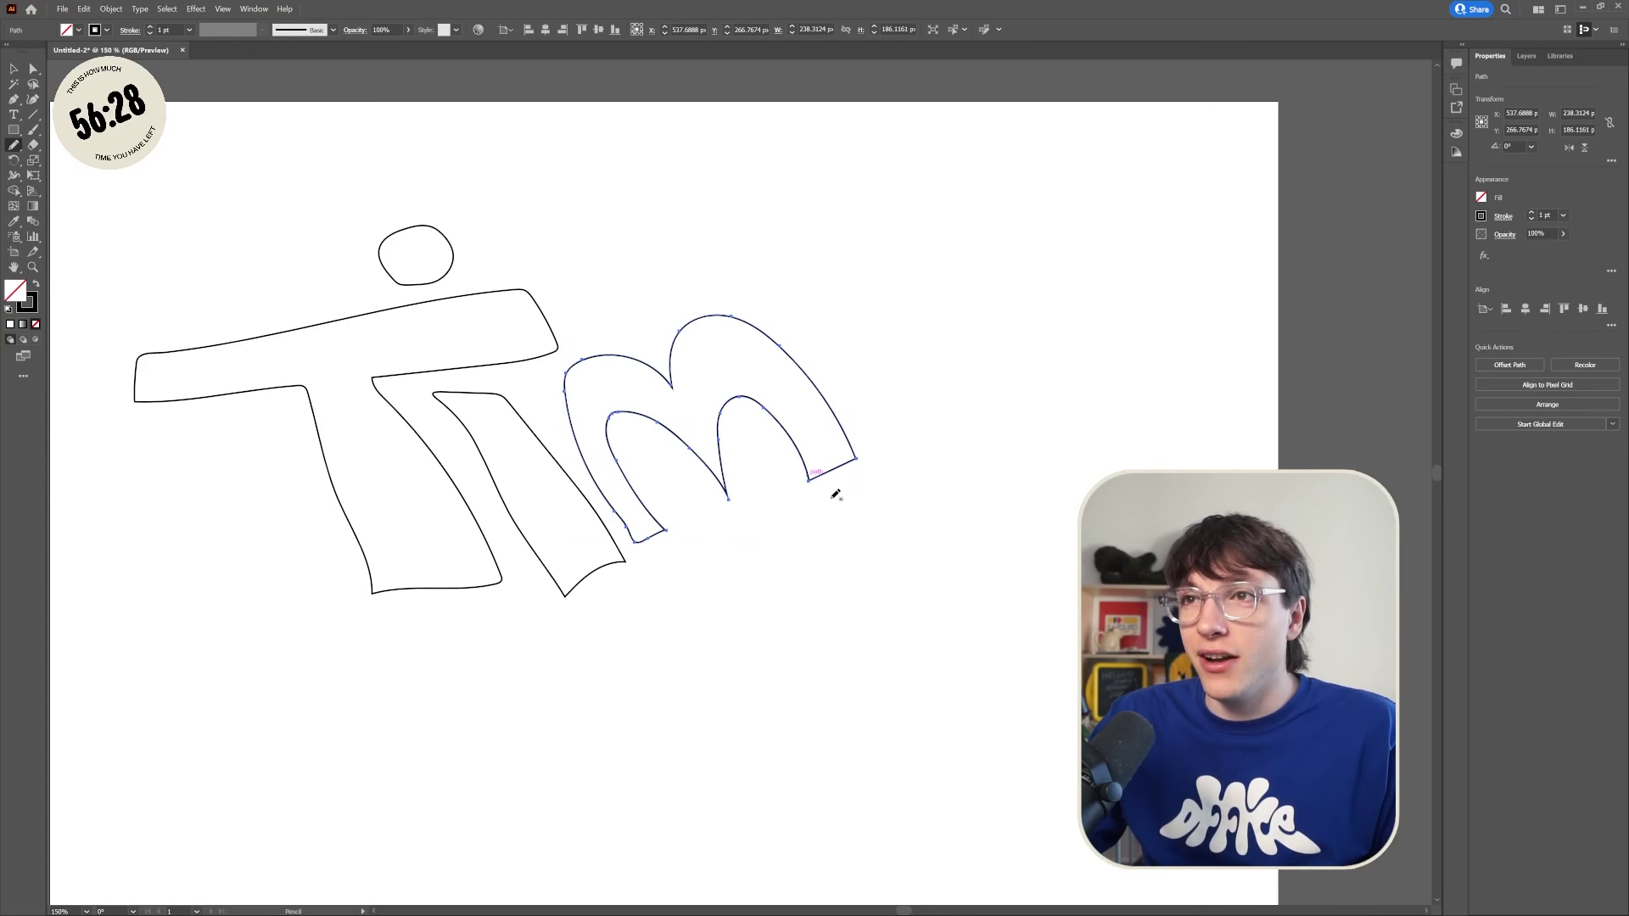
key(ctrl+z)
drag(632, 538, 578, 424)
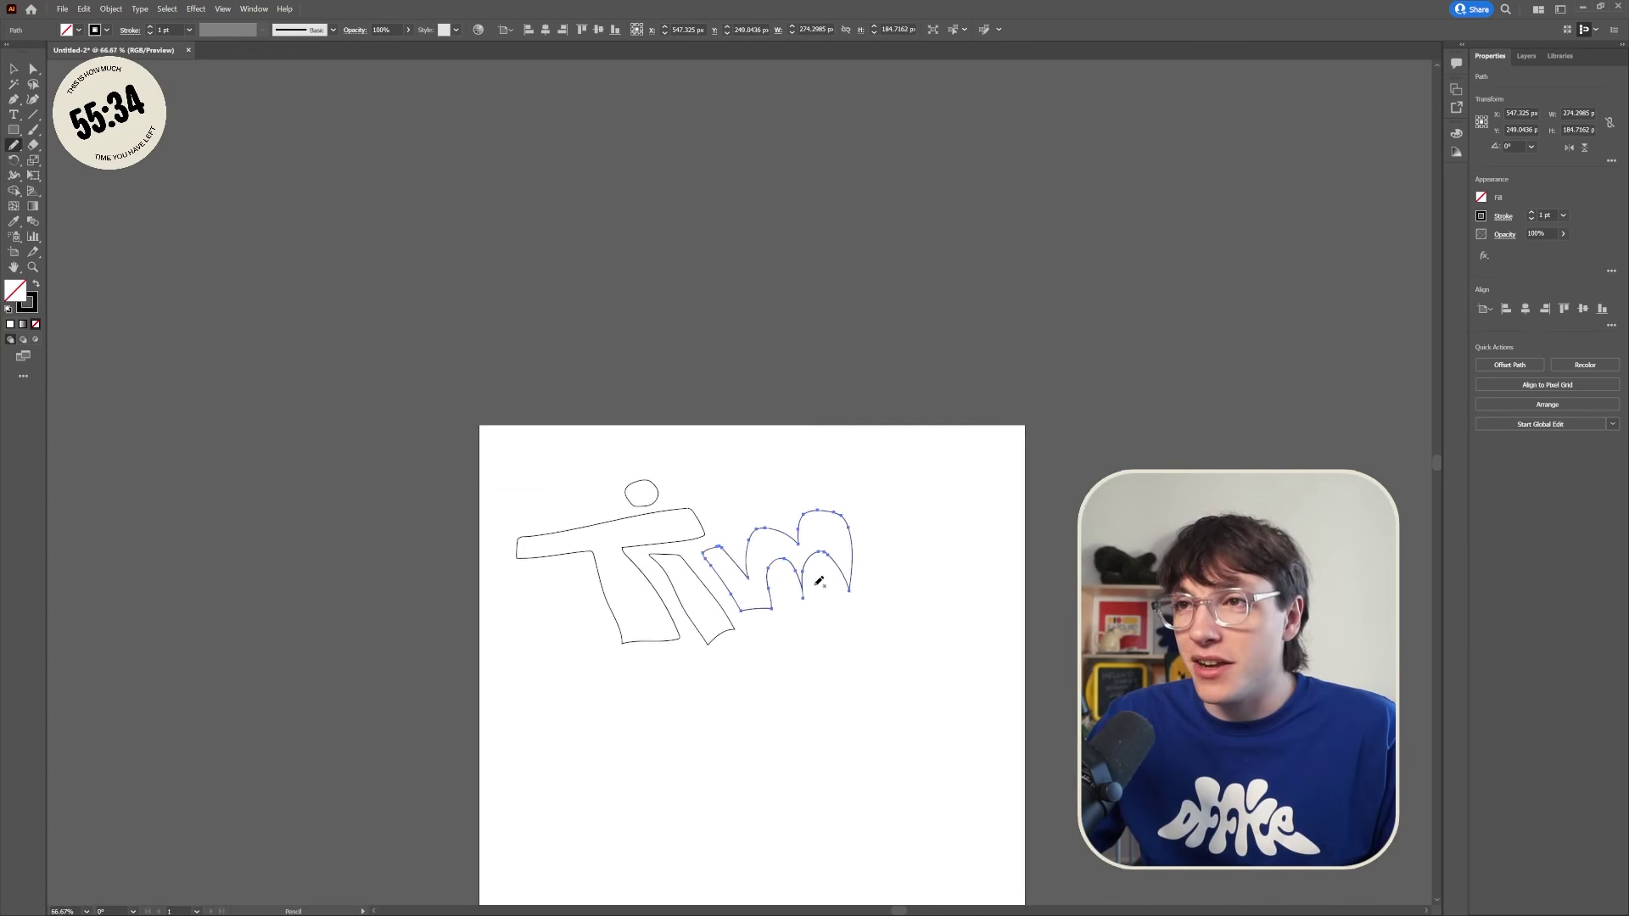
key(ctrl+1)
ctrl+click(666, 548)
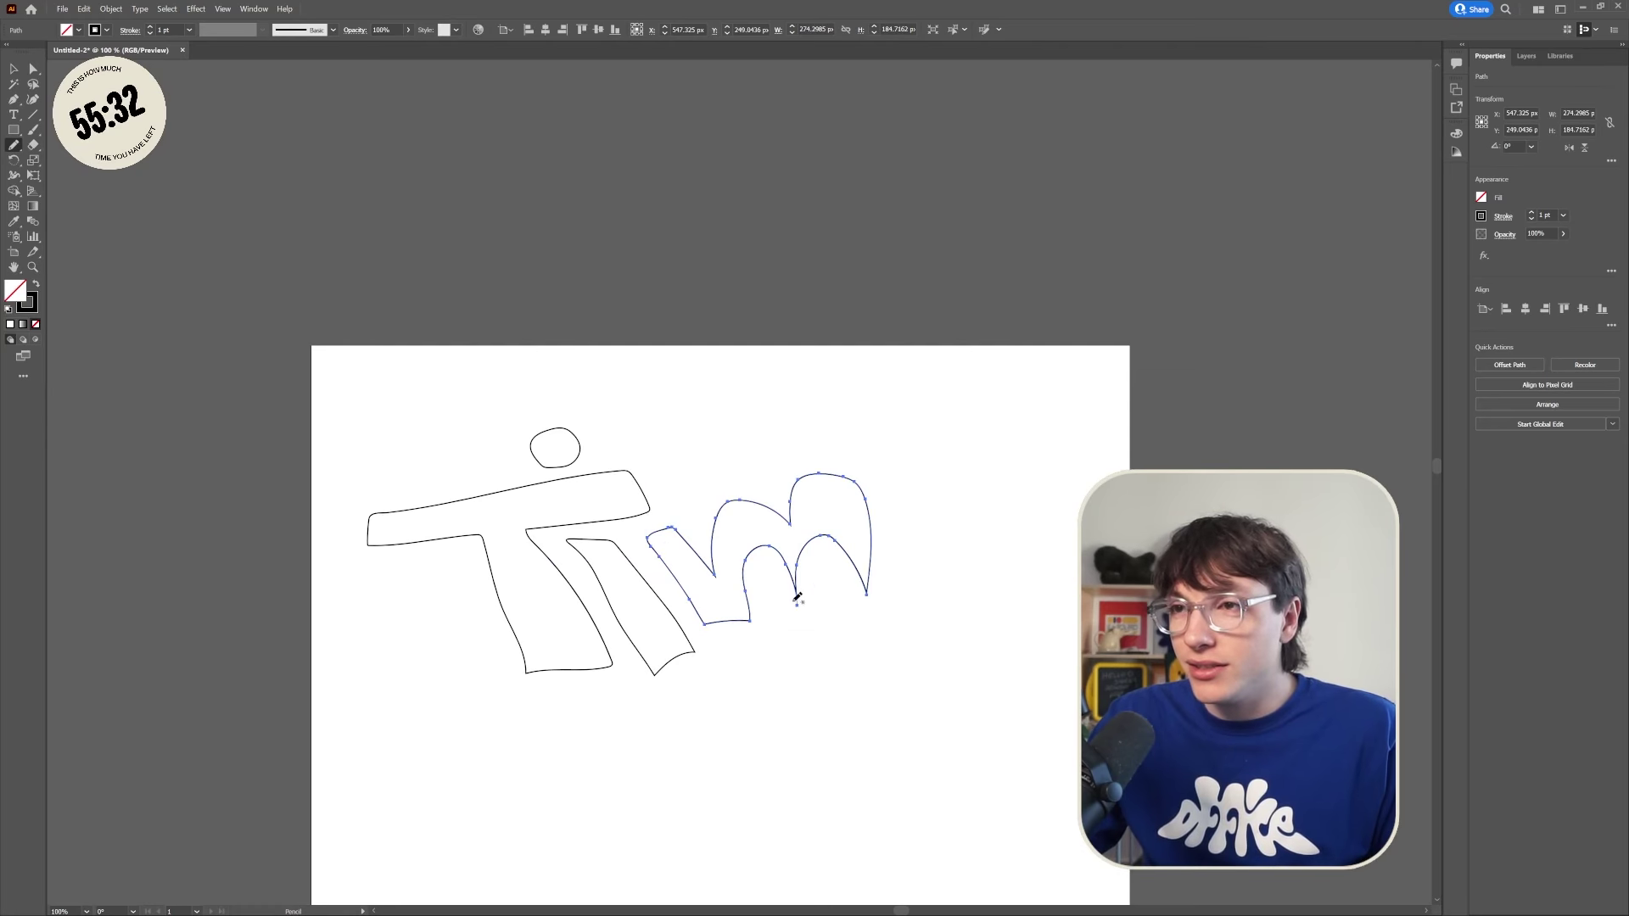
scroll(800, 585, up, 6)
scroll(814, 677, down, 6)
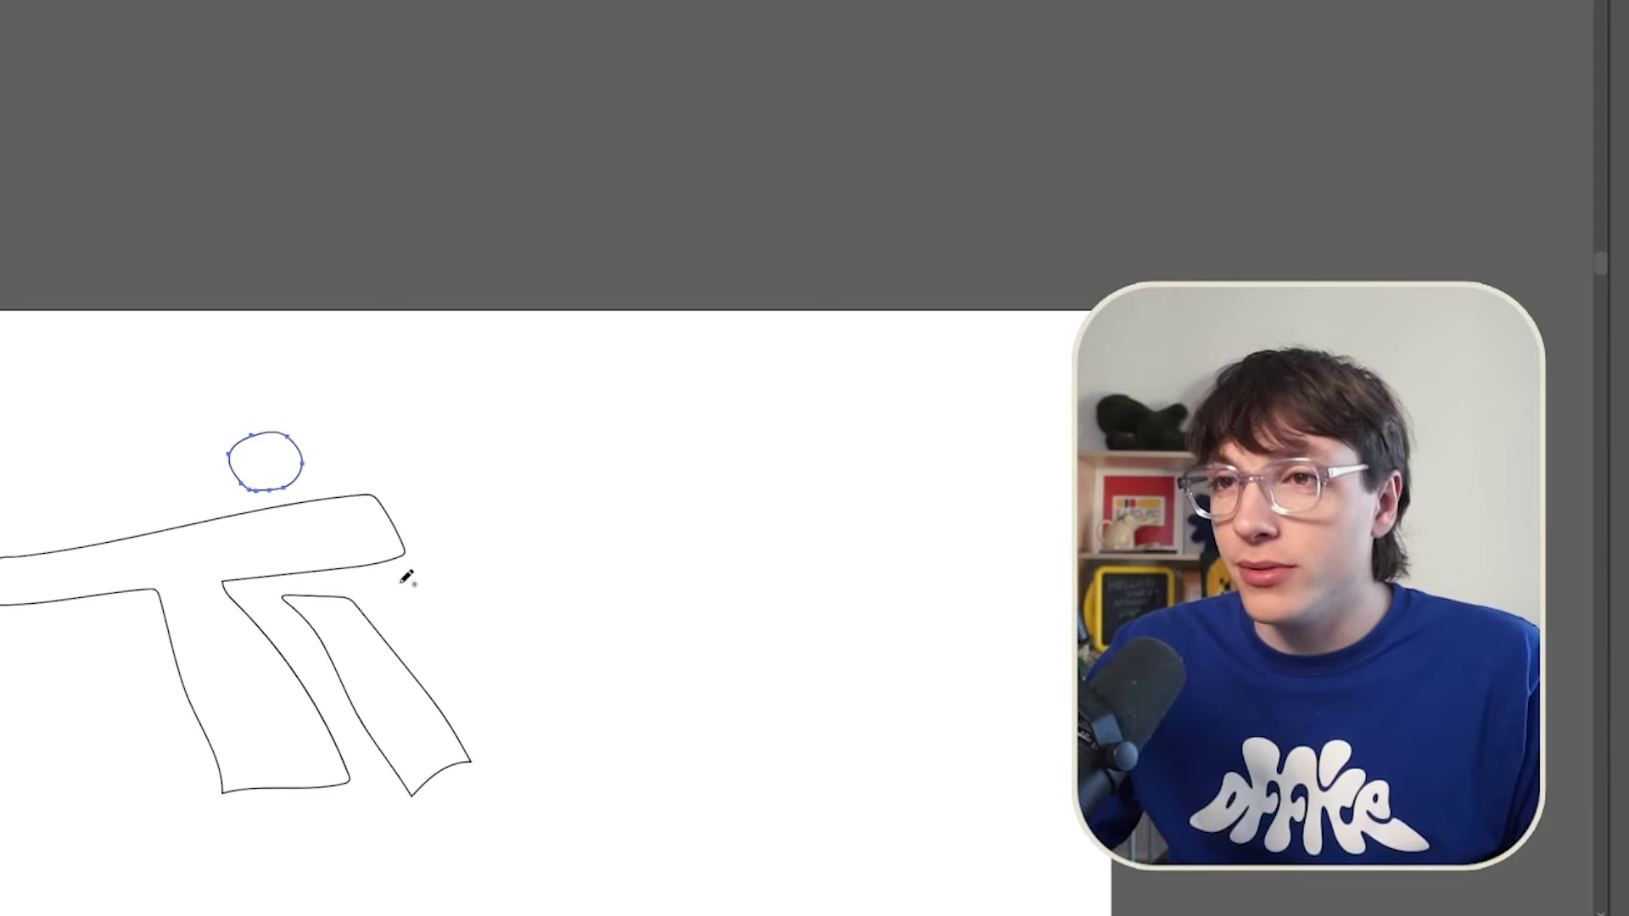
Step: Draw outlines of an angular M, a rounded e with its counter, and an S whose tail sweeps beneath the e
scroll(734, 849, up, 4)
scroll(785, 797, down, 4)
scroll(836, 731, up, 2)
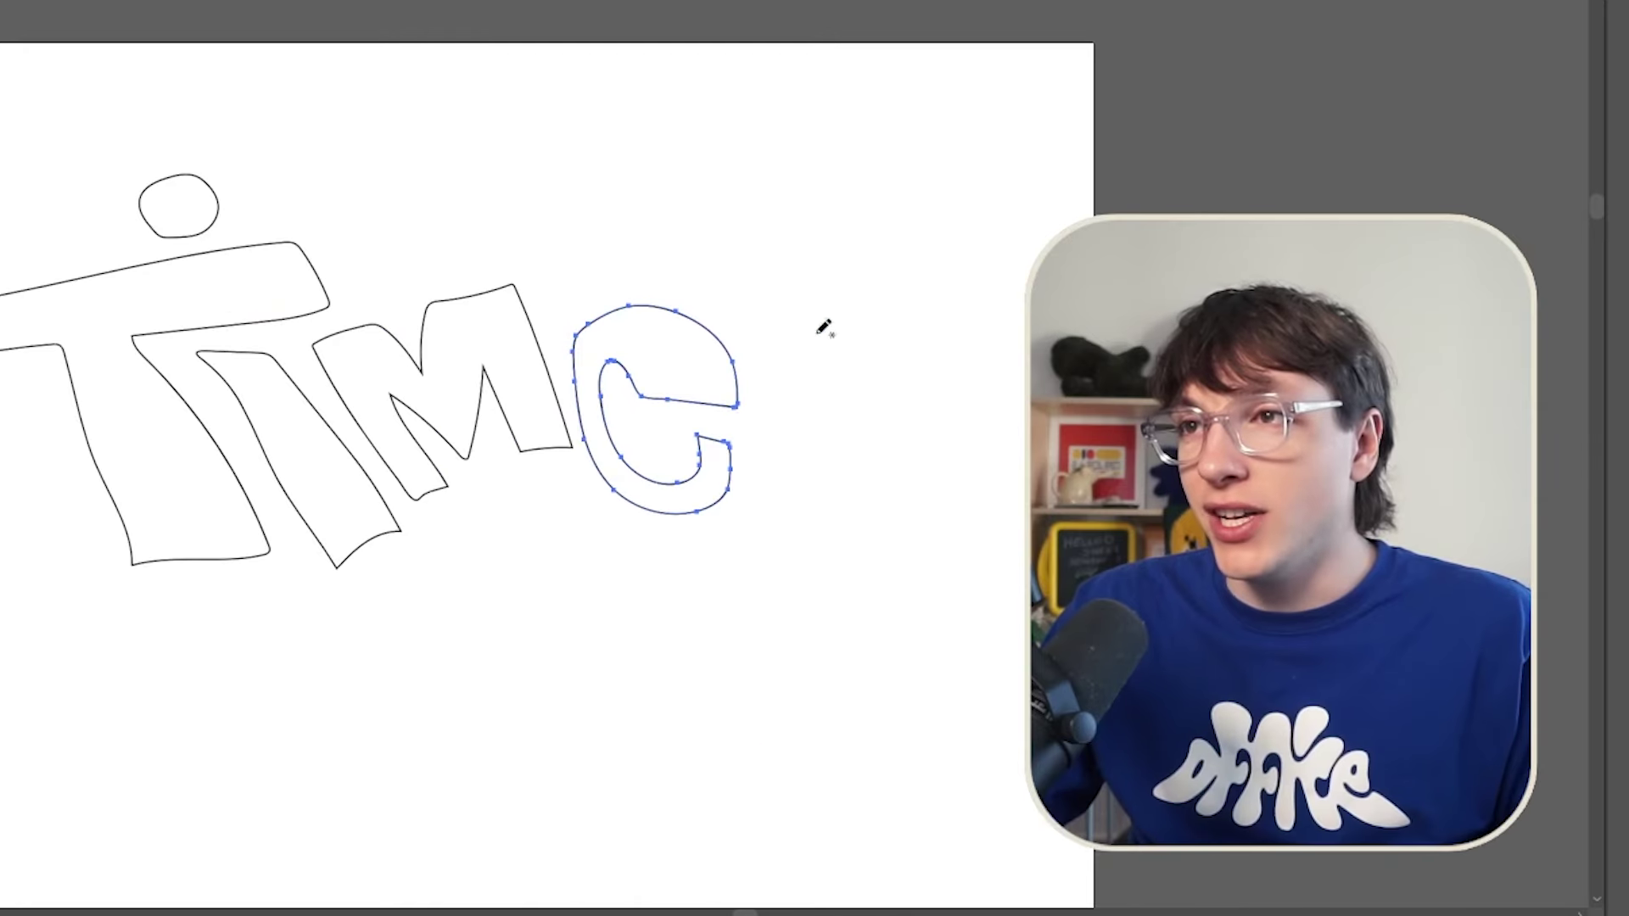
drag(1026, 628, 978, 609)
mouse_move(806, 305)
mouse_down()
mouse_move(799, 417)
mouse_move(853, 481)
mouse_move(771, 544)
mouse_move(585, 514)
mouse_move(548, 550)
mouse_move(658, 579)
mouse_move(851, 563)
mouse_move(890, 465)
mouse_move(837, 387)
mouse_move(856, 370)
mouse_move(897, 386)
mouse_move(859, 311)
mouse_up()
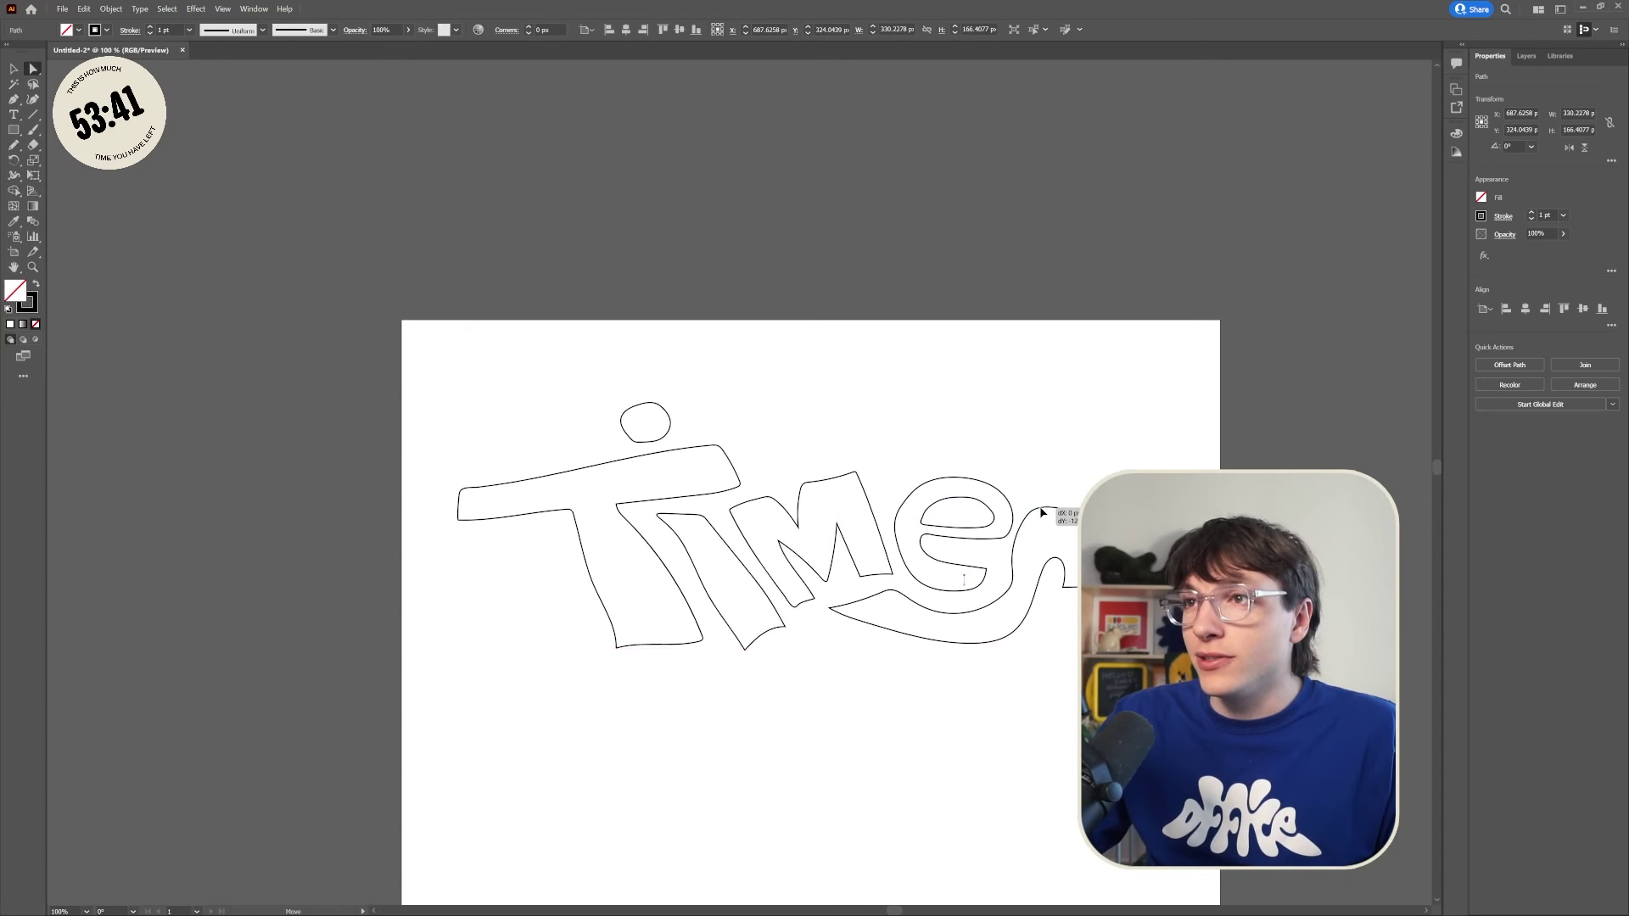
click(1154, 574)
Step: Move the lower open endpoint on the S's outer edge up close to the path's other open end
scroll(1155, 575, down, 2)
scroll(1168, 575, up, 2)
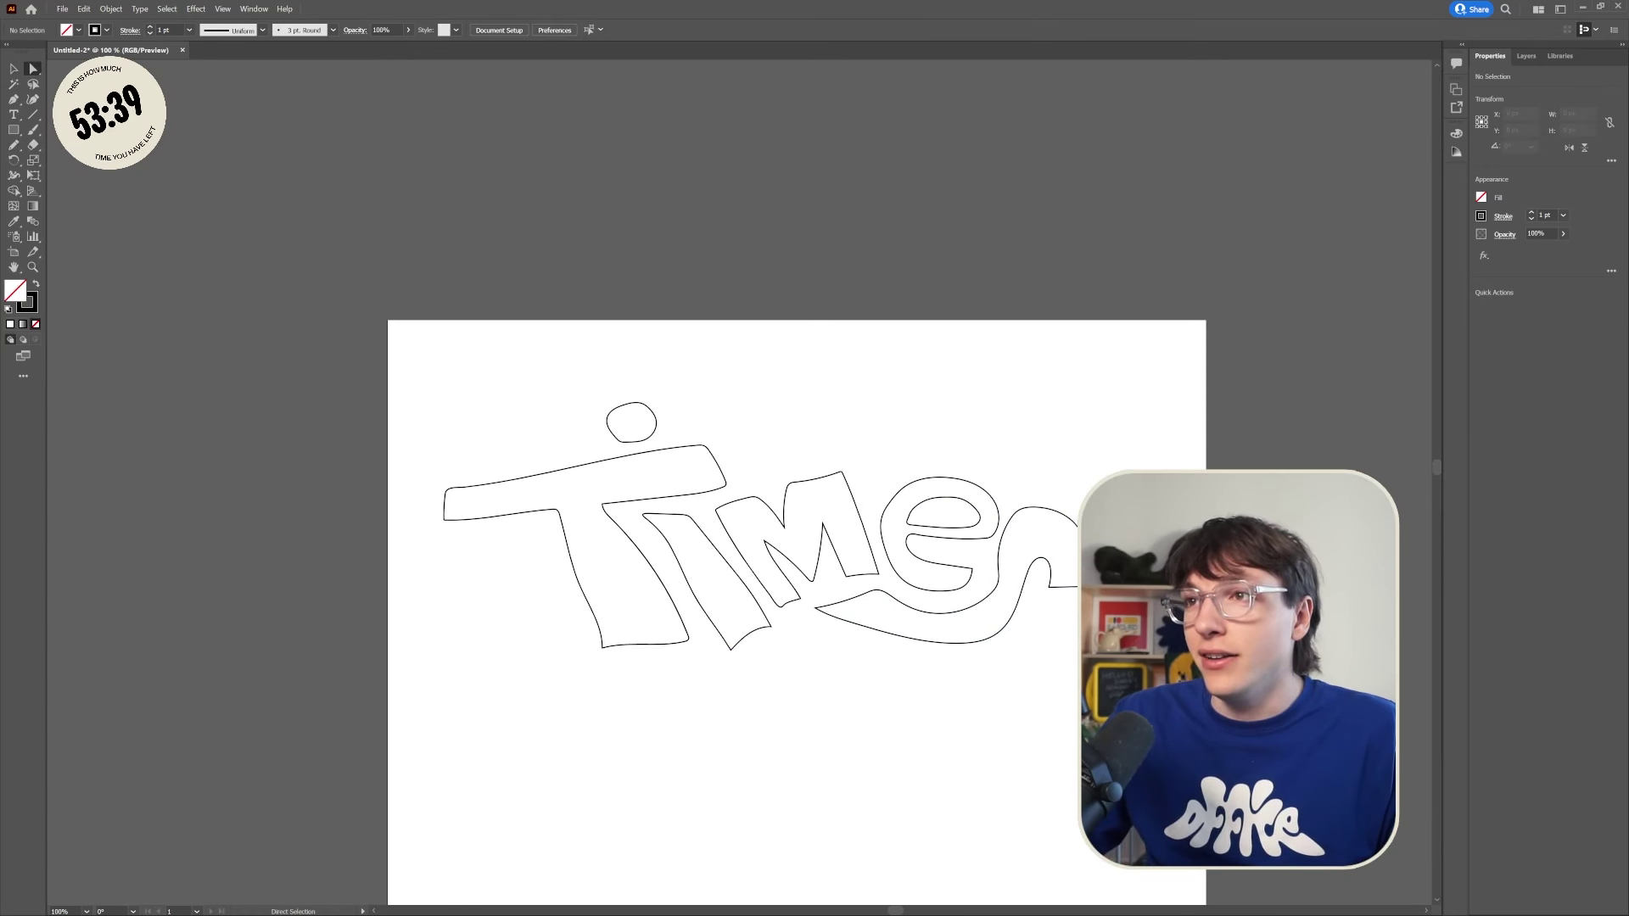
scroll(933, 594, down, 2)
scroll(764, 602, up, 3)
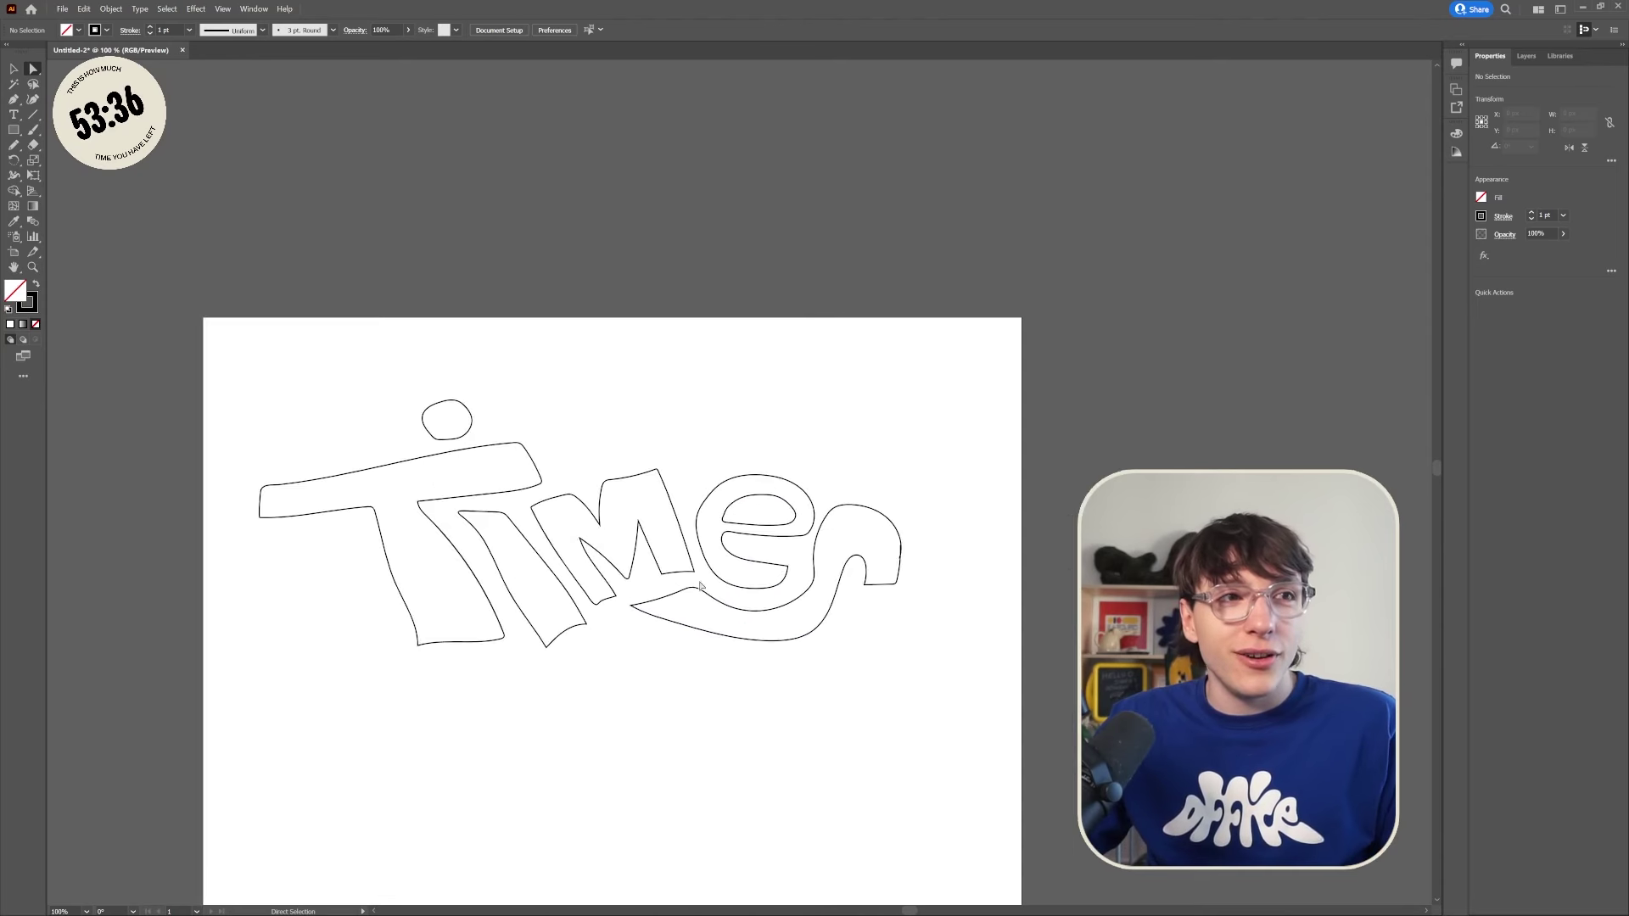
scroll(728, 609, down, 2)
scroll(820, 624, up, 2)
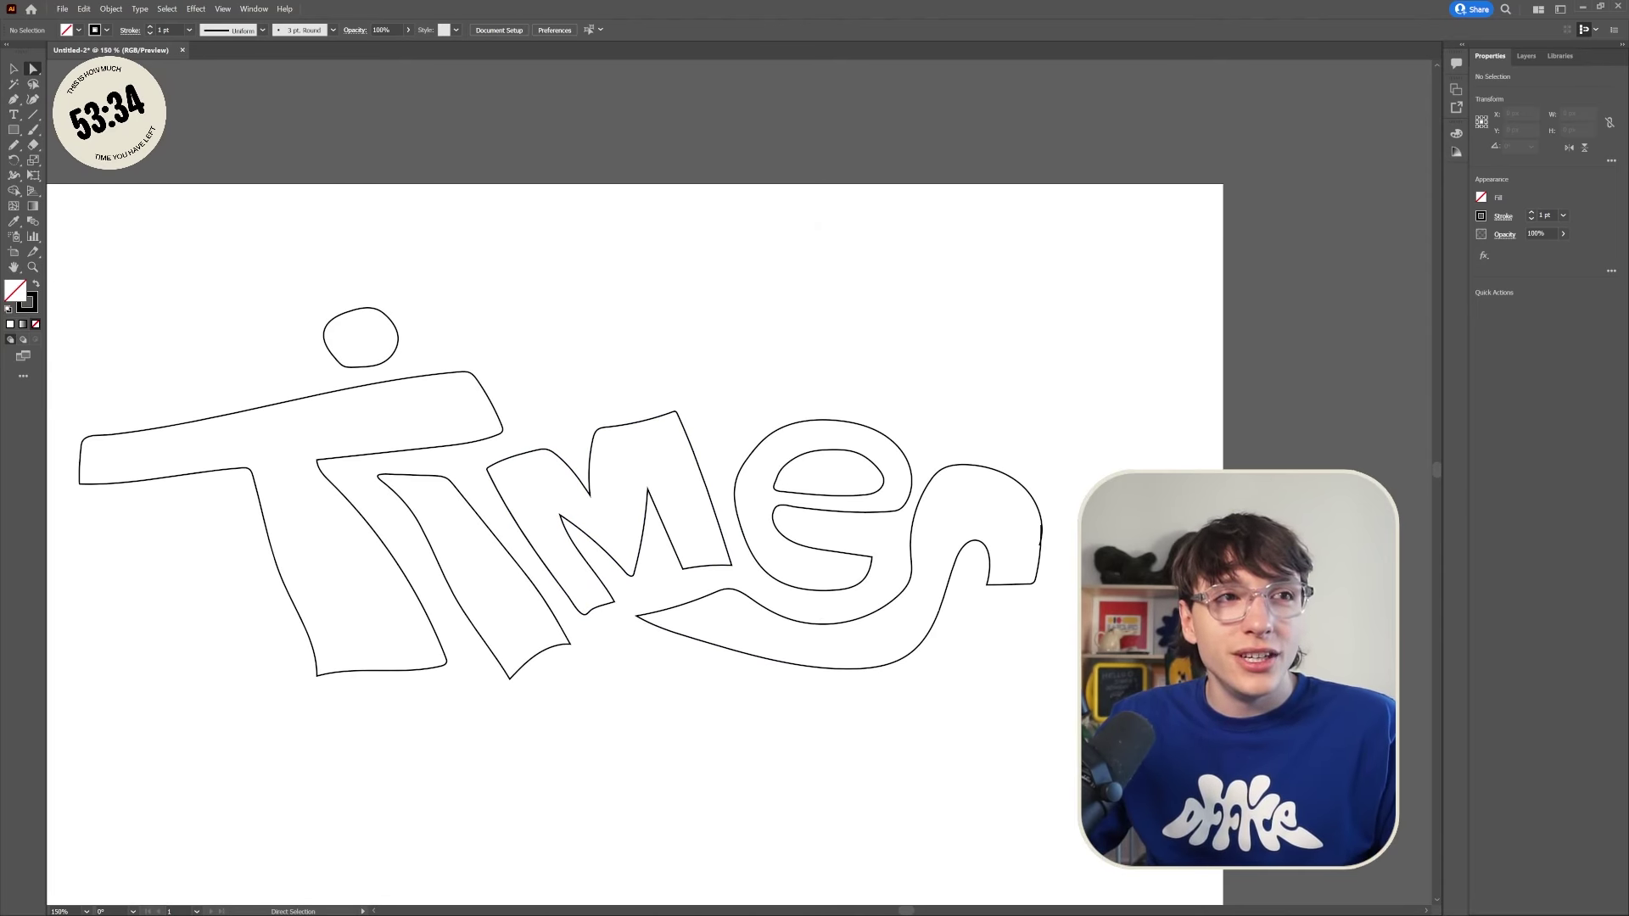
scroll(1041, 533, up, 6)
click(929, 695)
drag(929, 696, 943, 538)
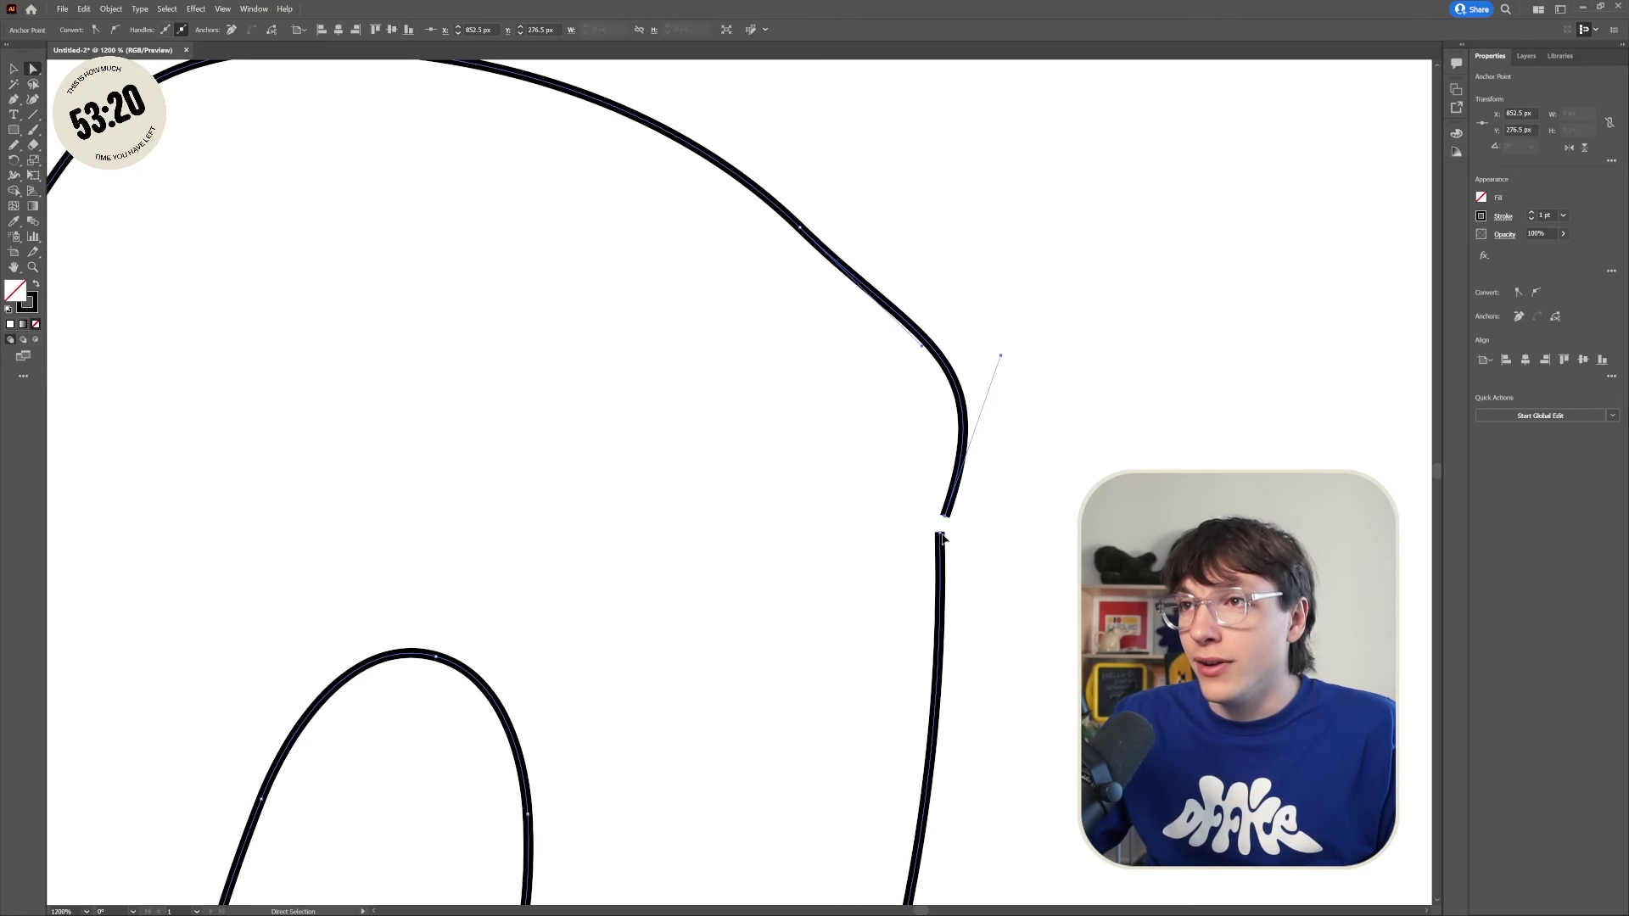
Step: Close the gap in the S outline by joining its two open ends with the Join tool
key(ctrl+a)
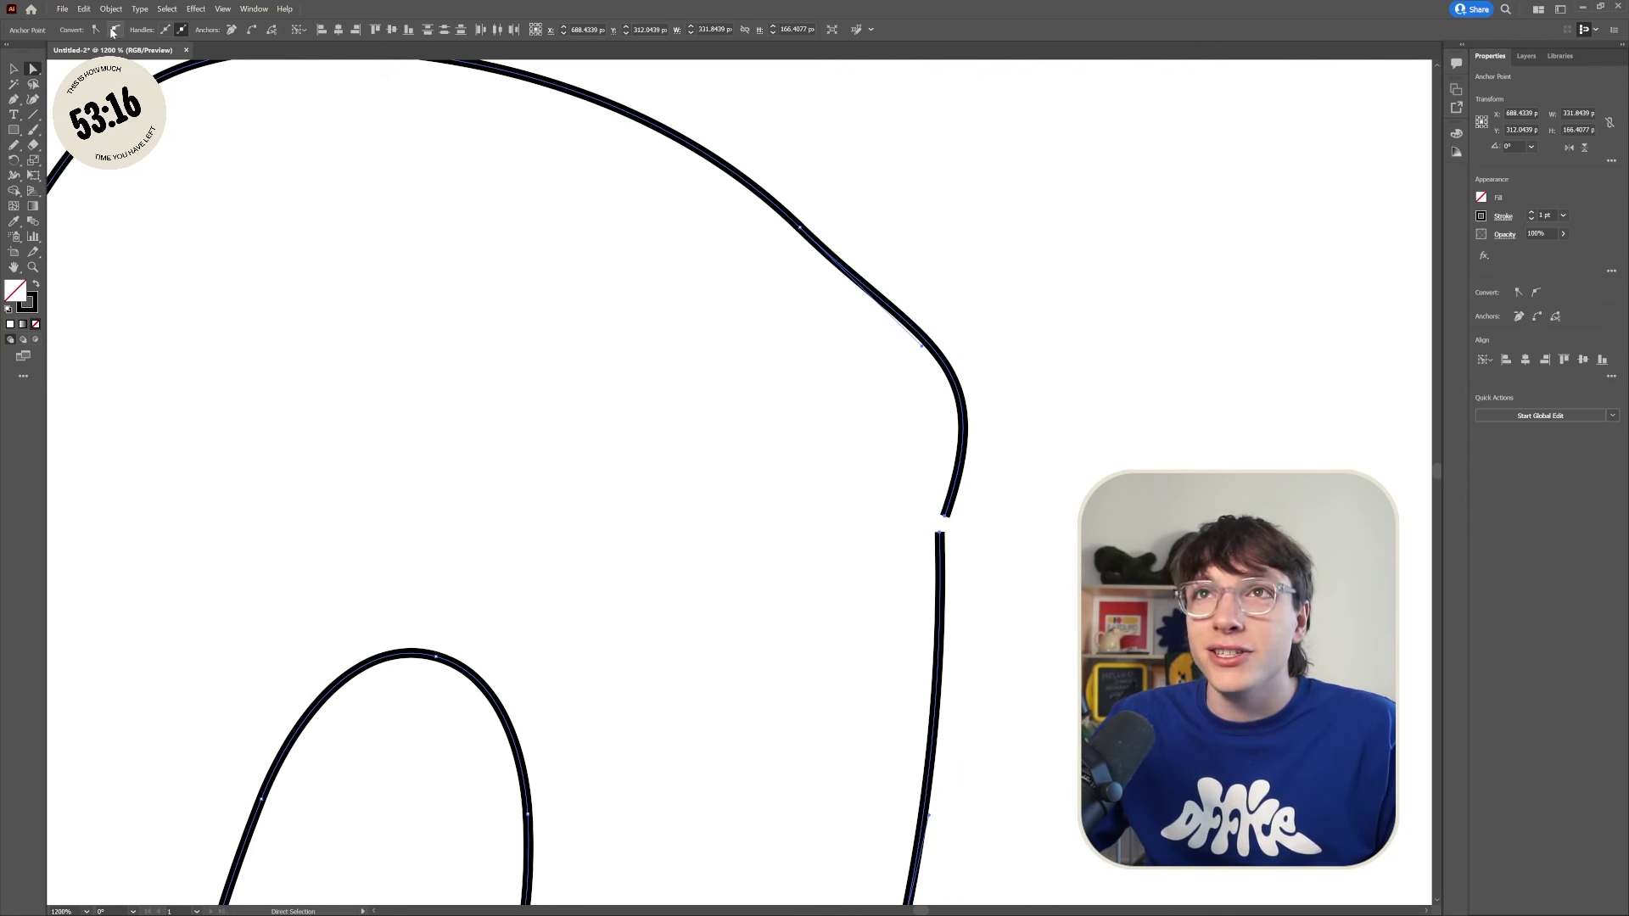
click(14, 146)
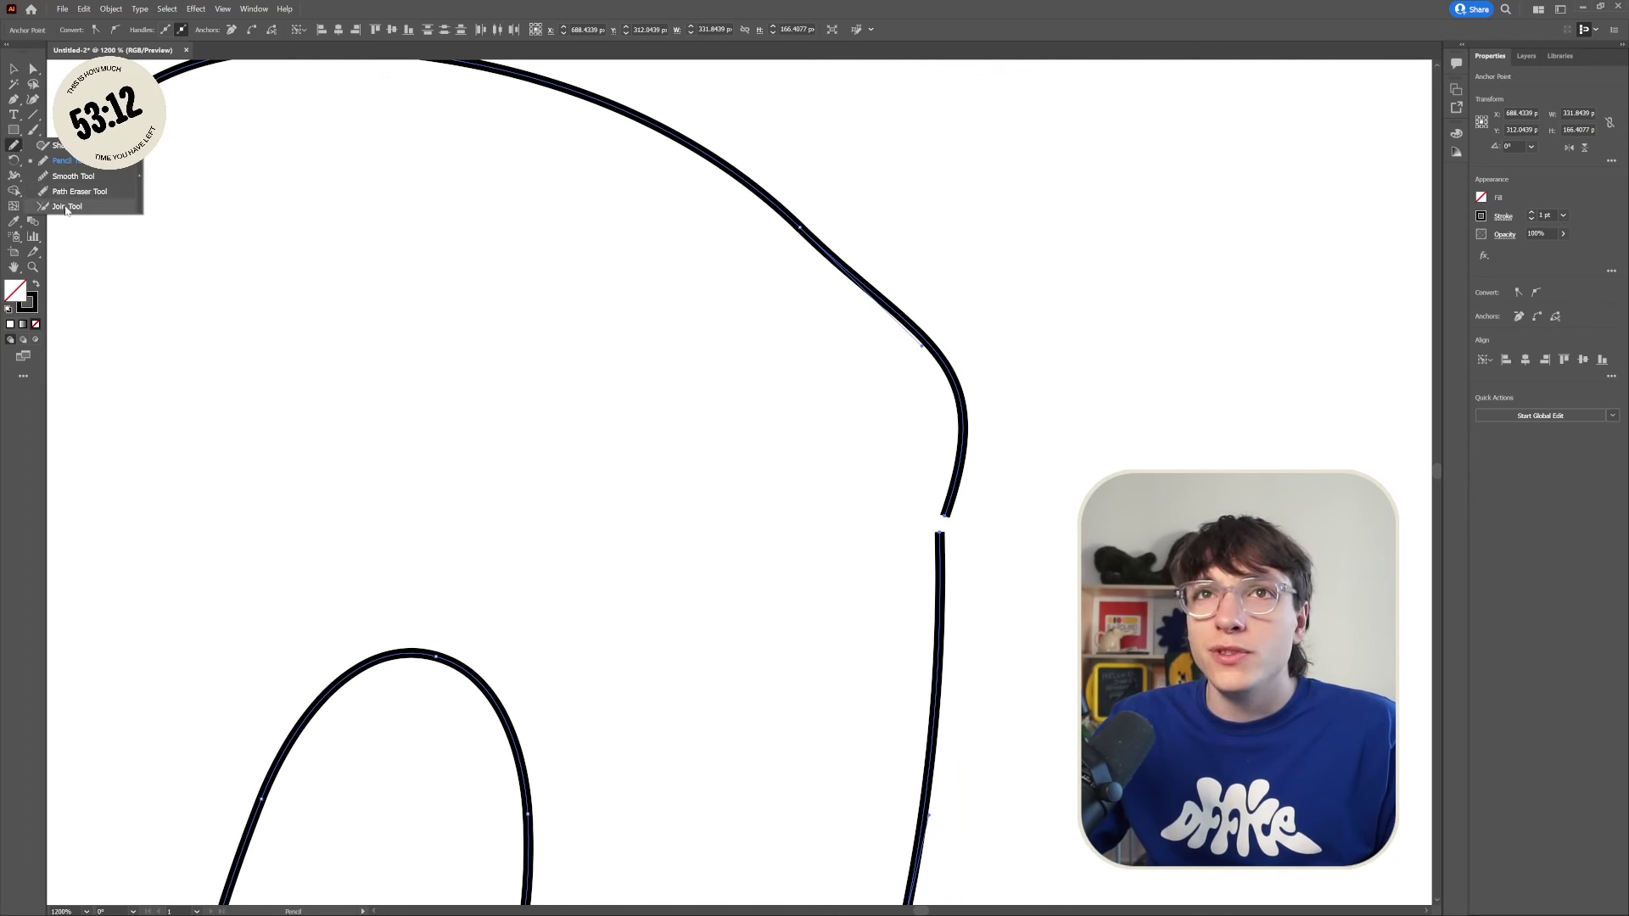
click(66, 206)
drag(939, 531, 945, 514)
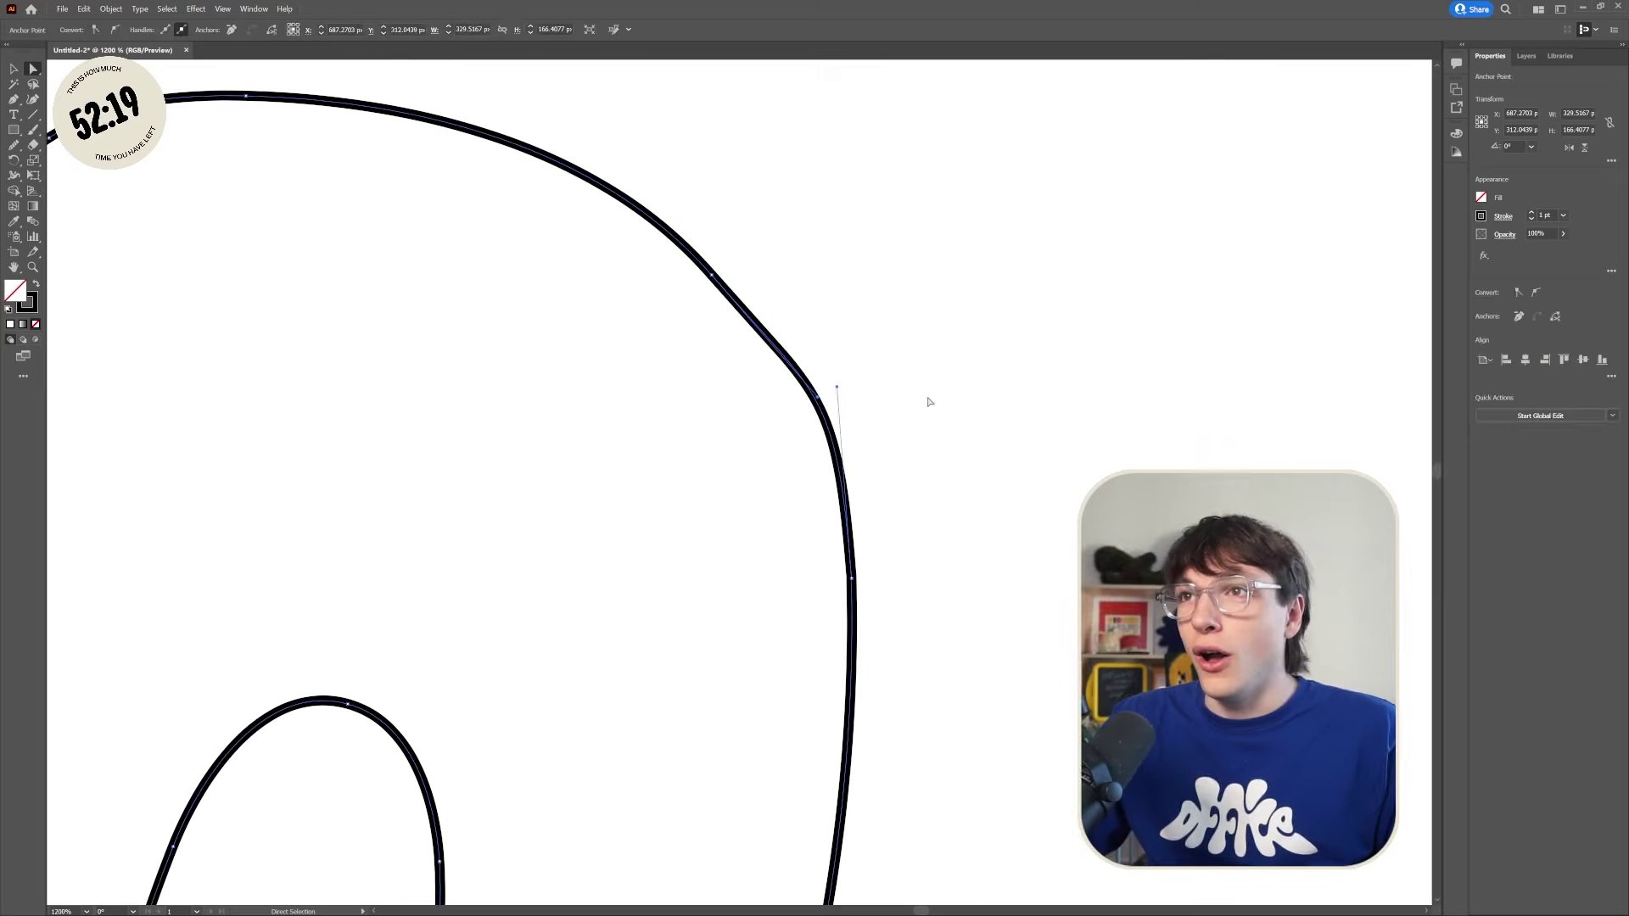
click(927, 410)
scroll(927, 411, down, 8)
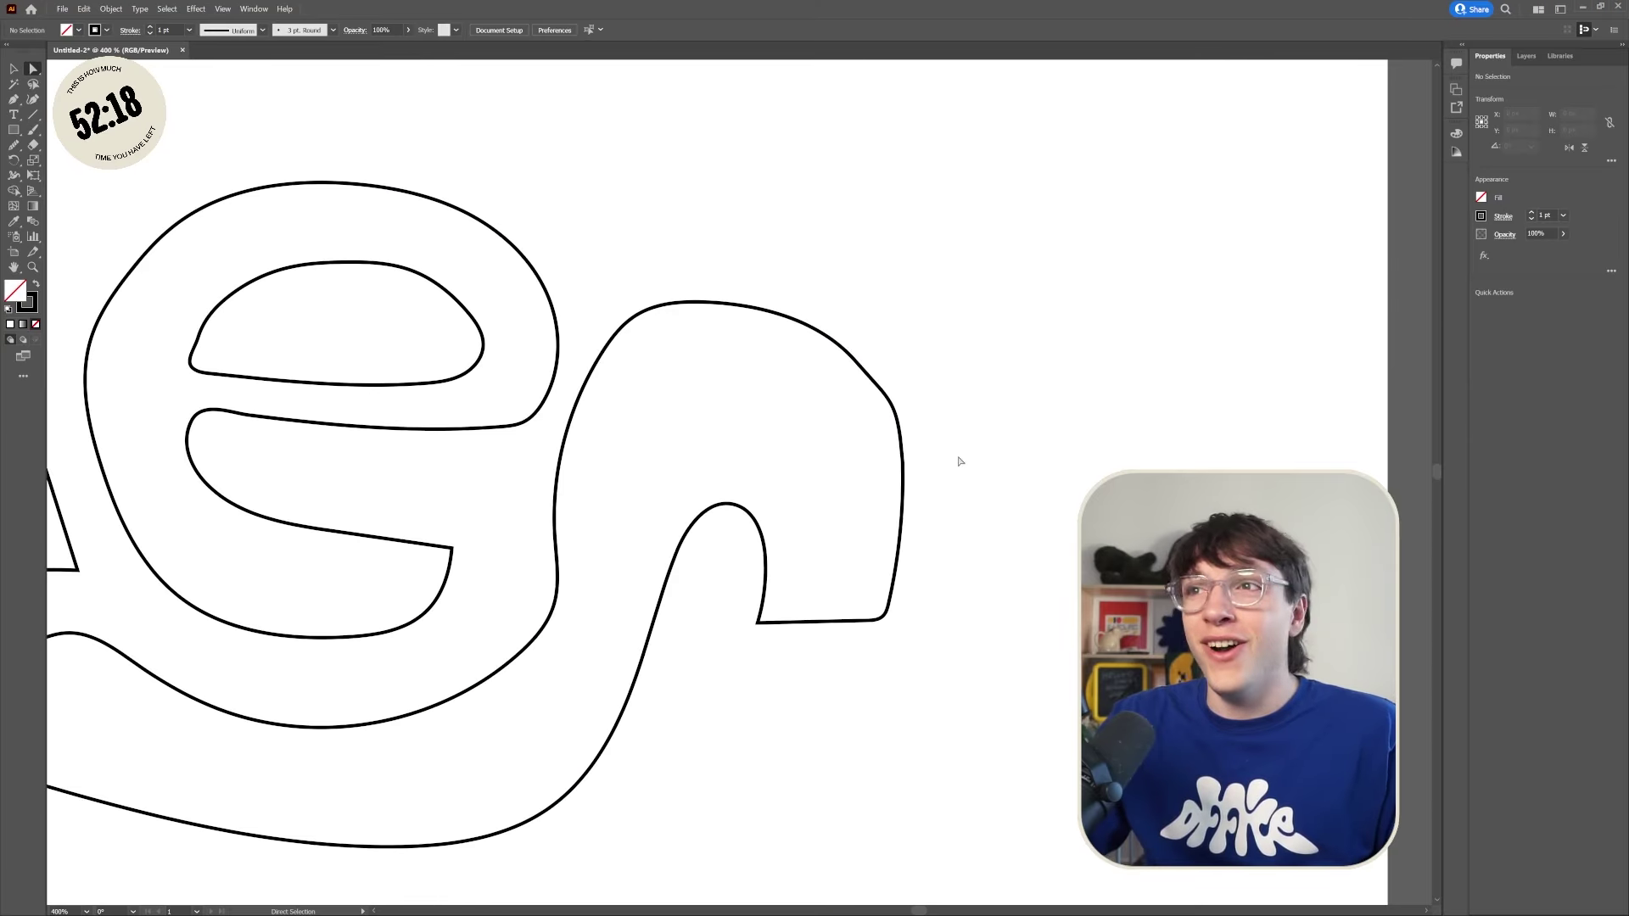
scroll(766, 473, up, 1)
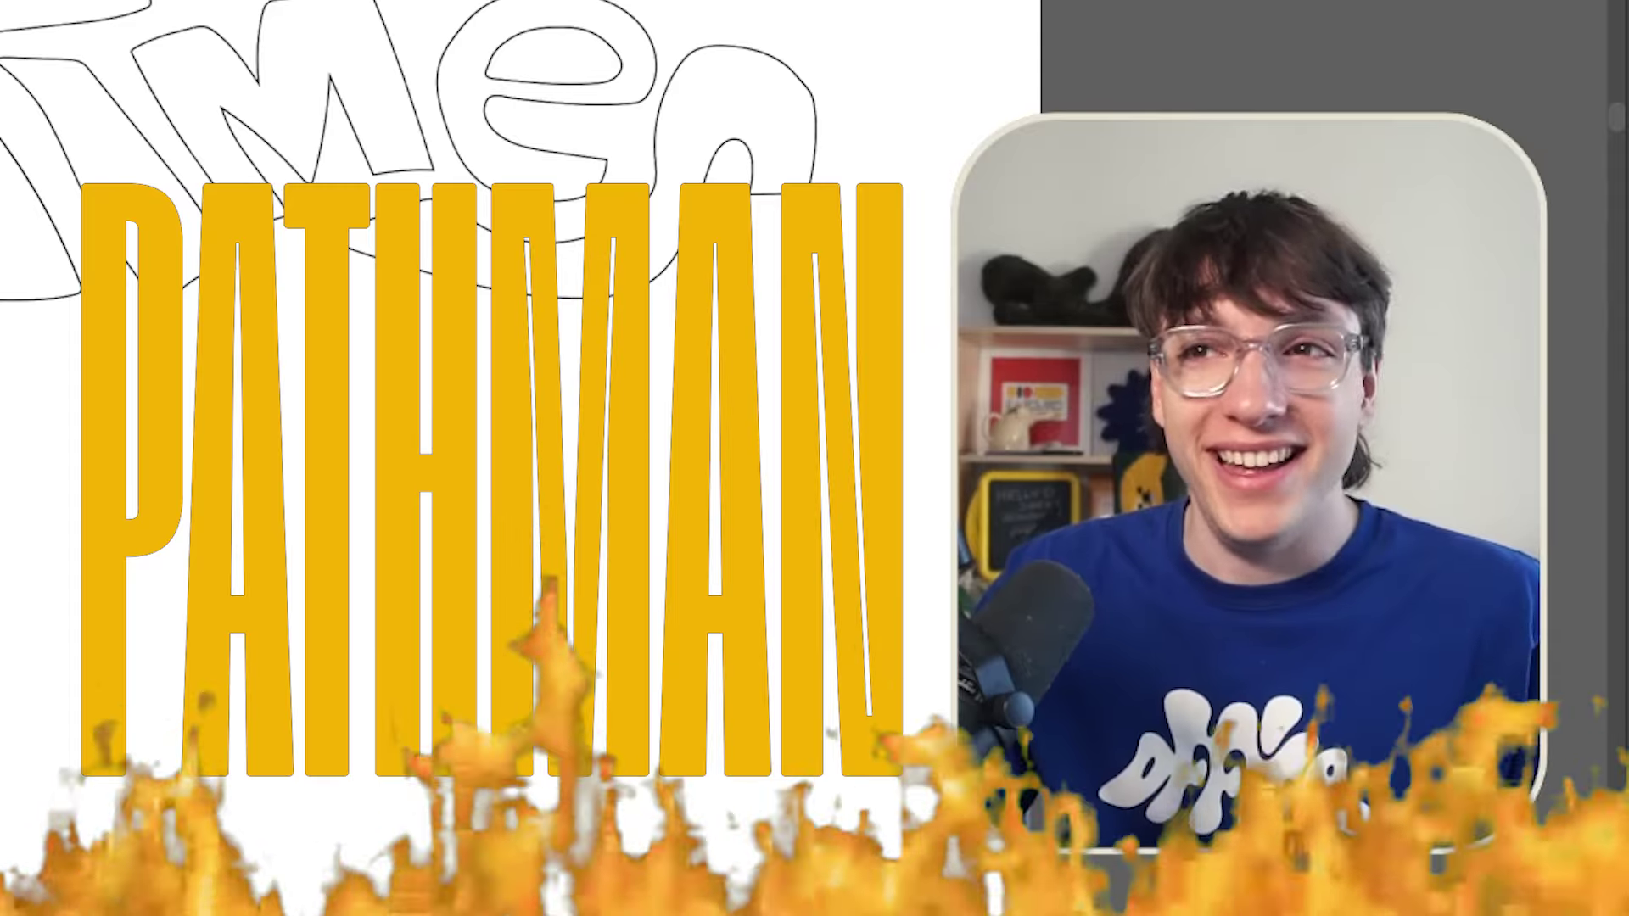
scroll(744, 459, up, 1)
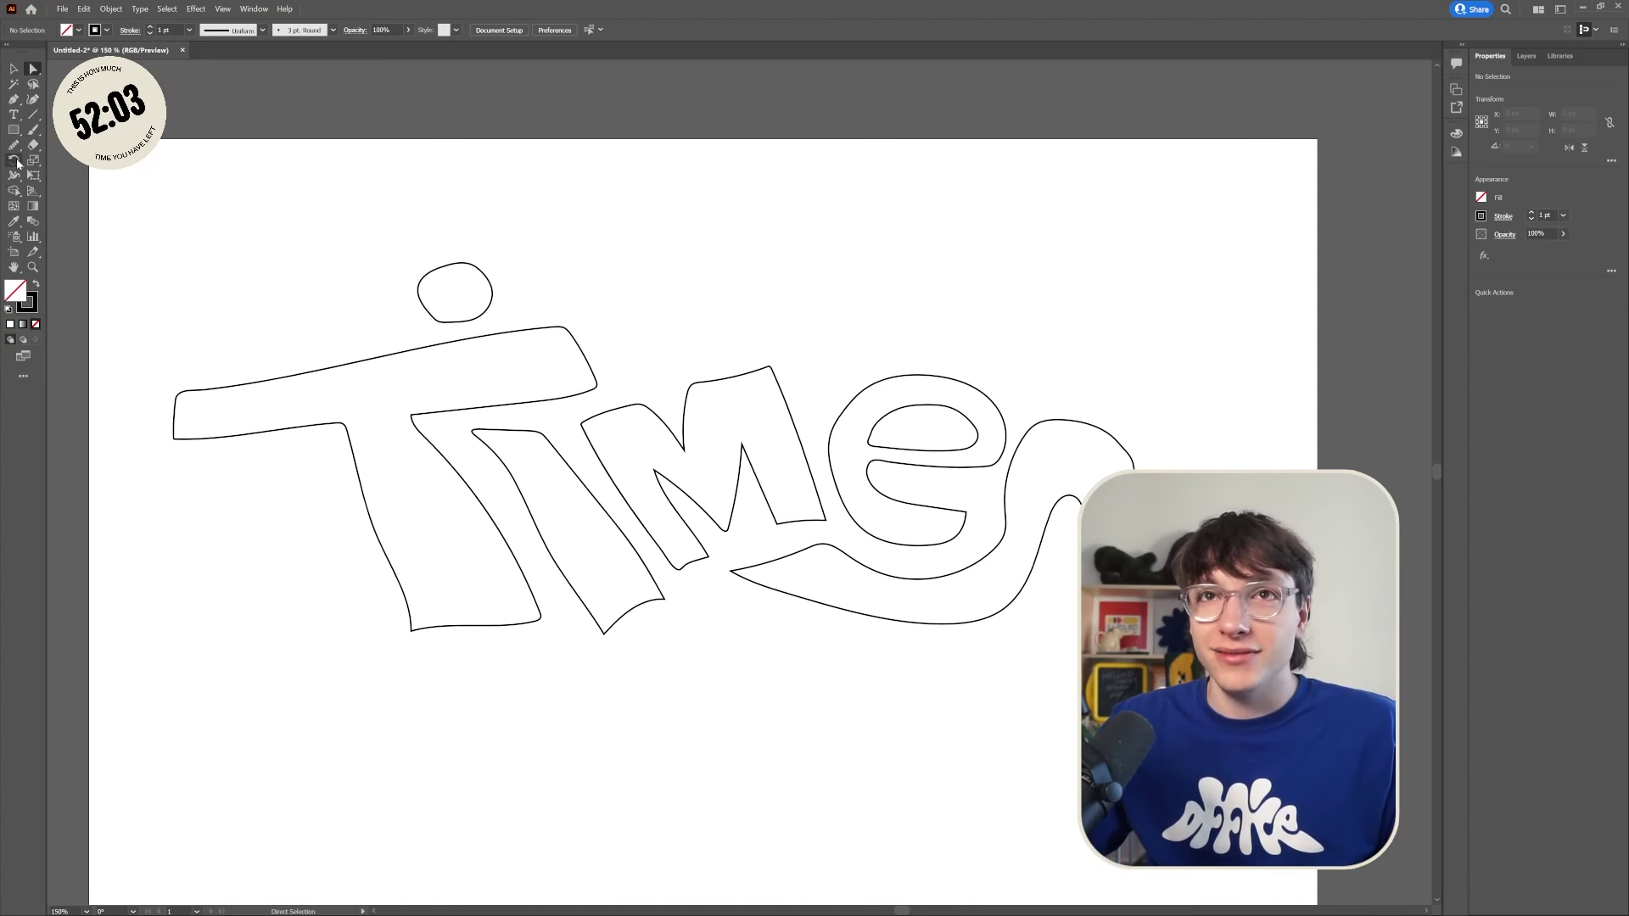
Step: Draw an apostrophe above the S and handwrite "NEW ROMAN" beneath the word, scaled down to about 172 px wide
drag(14, 145, 61, 156)
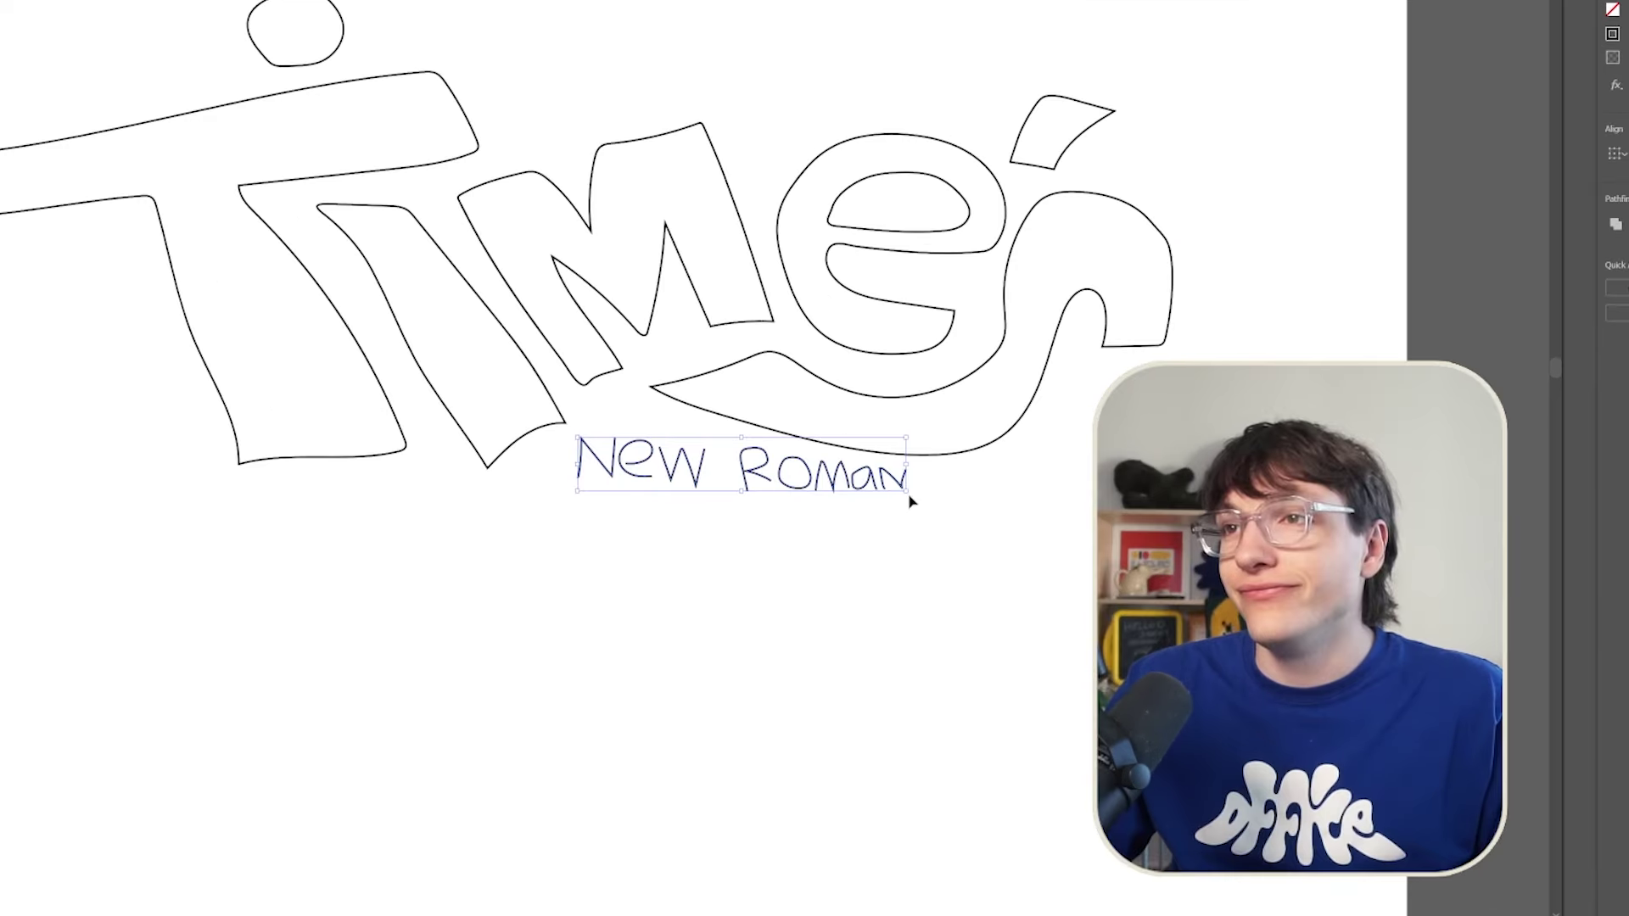
drag(906, 491, 852, 482)
key(shift+Left)
key(shift+Left)
key(shift+Up)
key(shift+Up)
key(shift+Down)
Step: Move the handwritten "NEW ROMAN" away from the word to a spot beside the artboard
drag(736, 598, 1018, 678)
key(Delete)
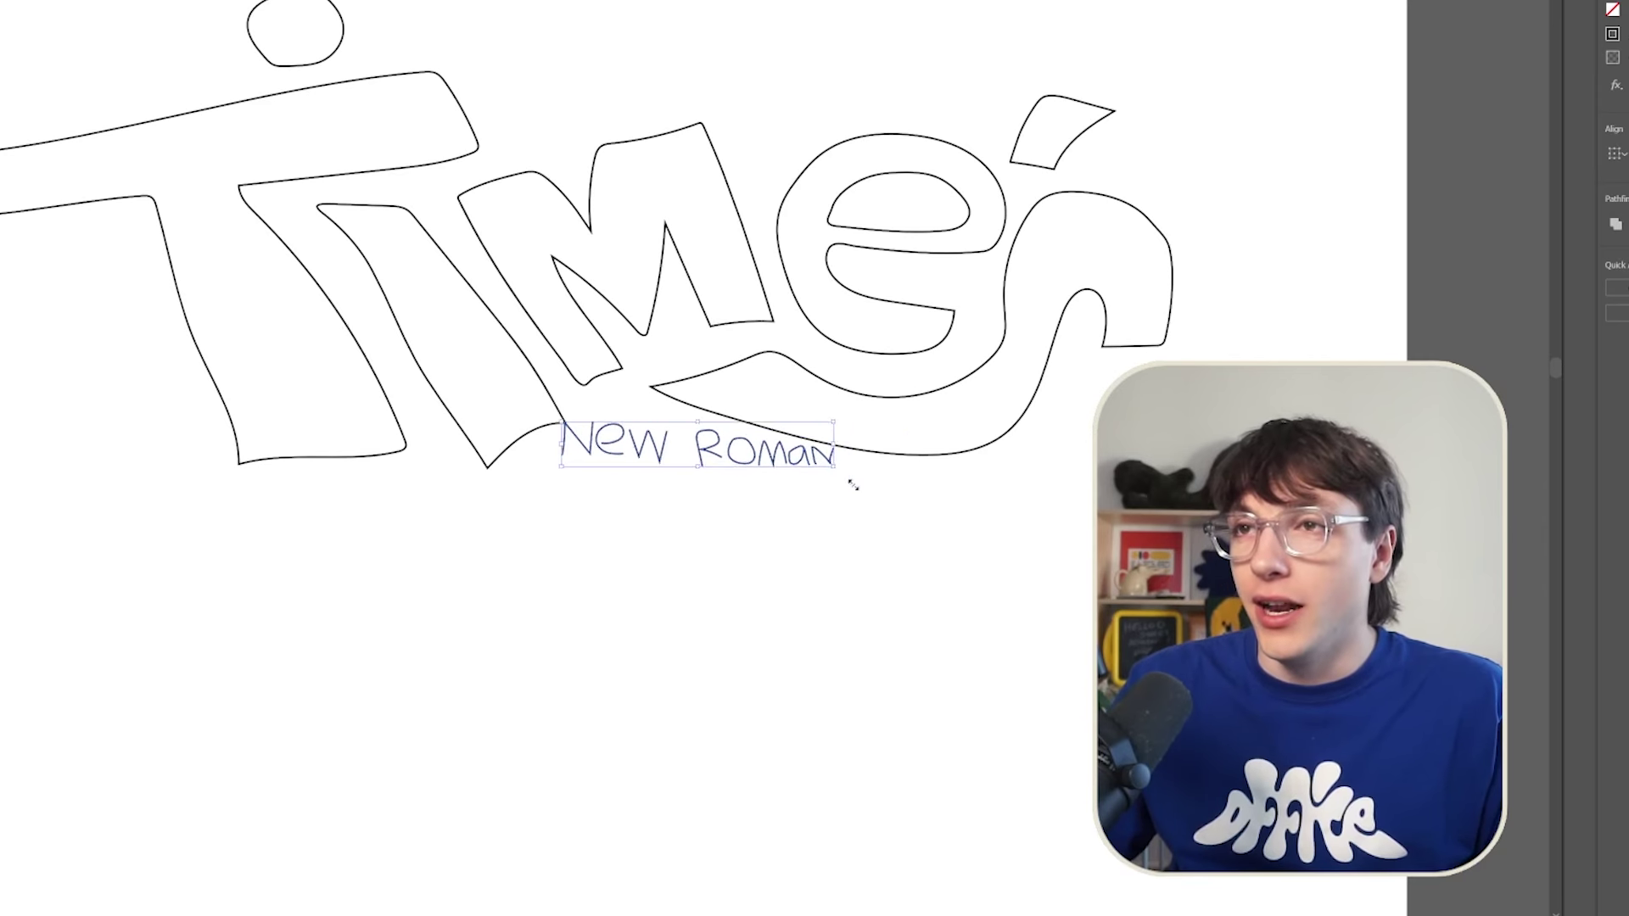
scroll(1018, 678, down, 3)
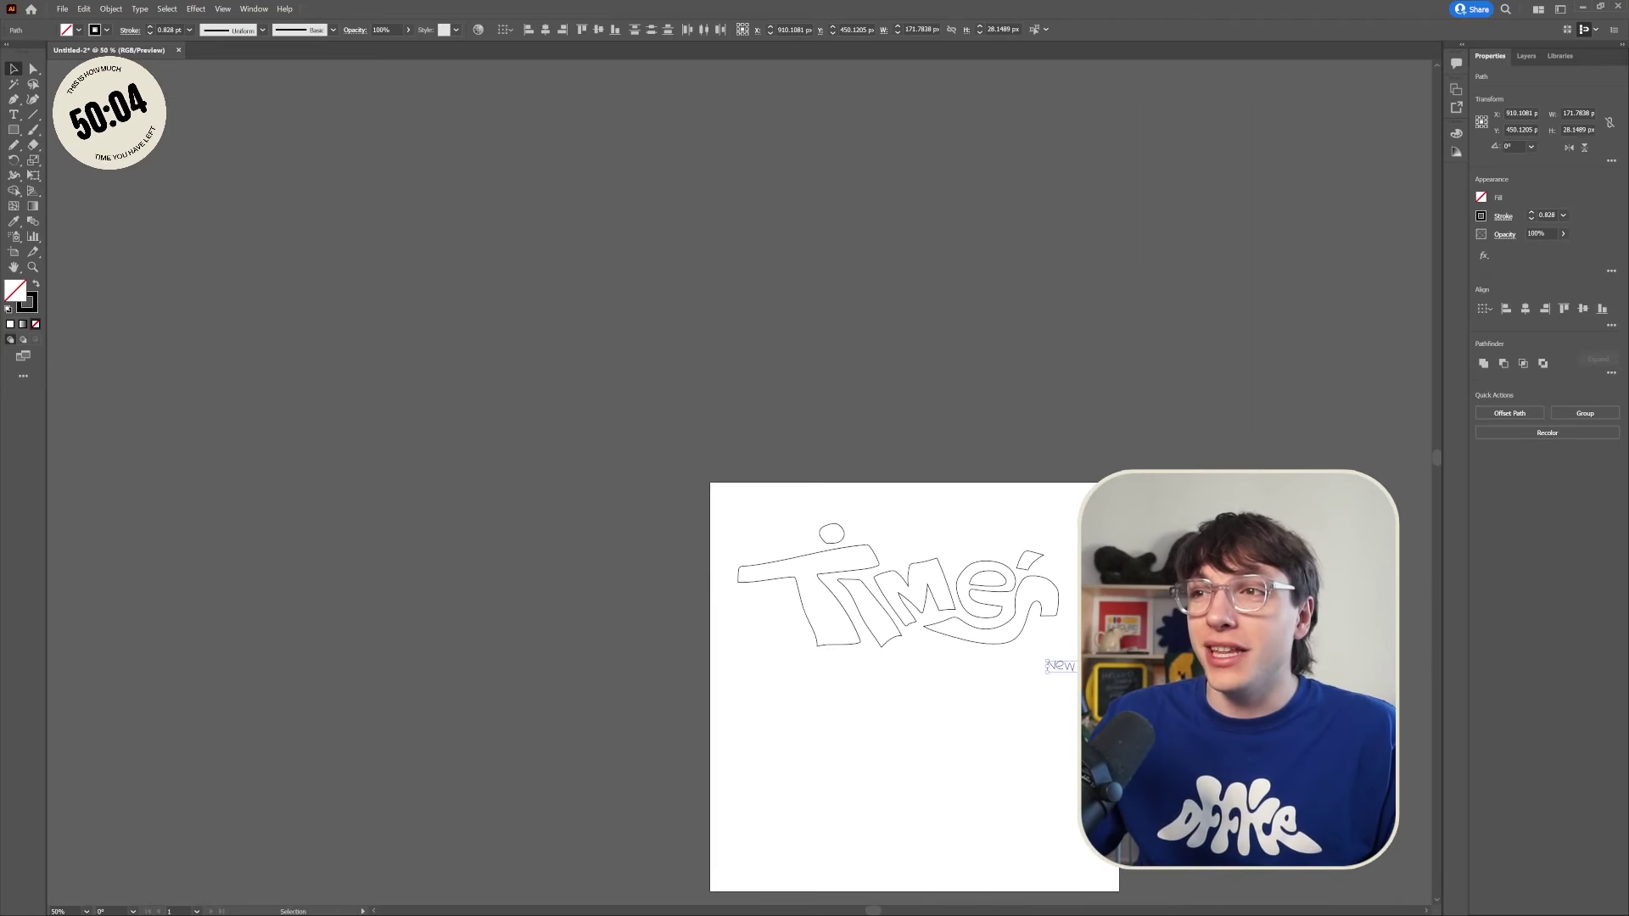
key(Delete)
scroll(980, 638, up, 1)
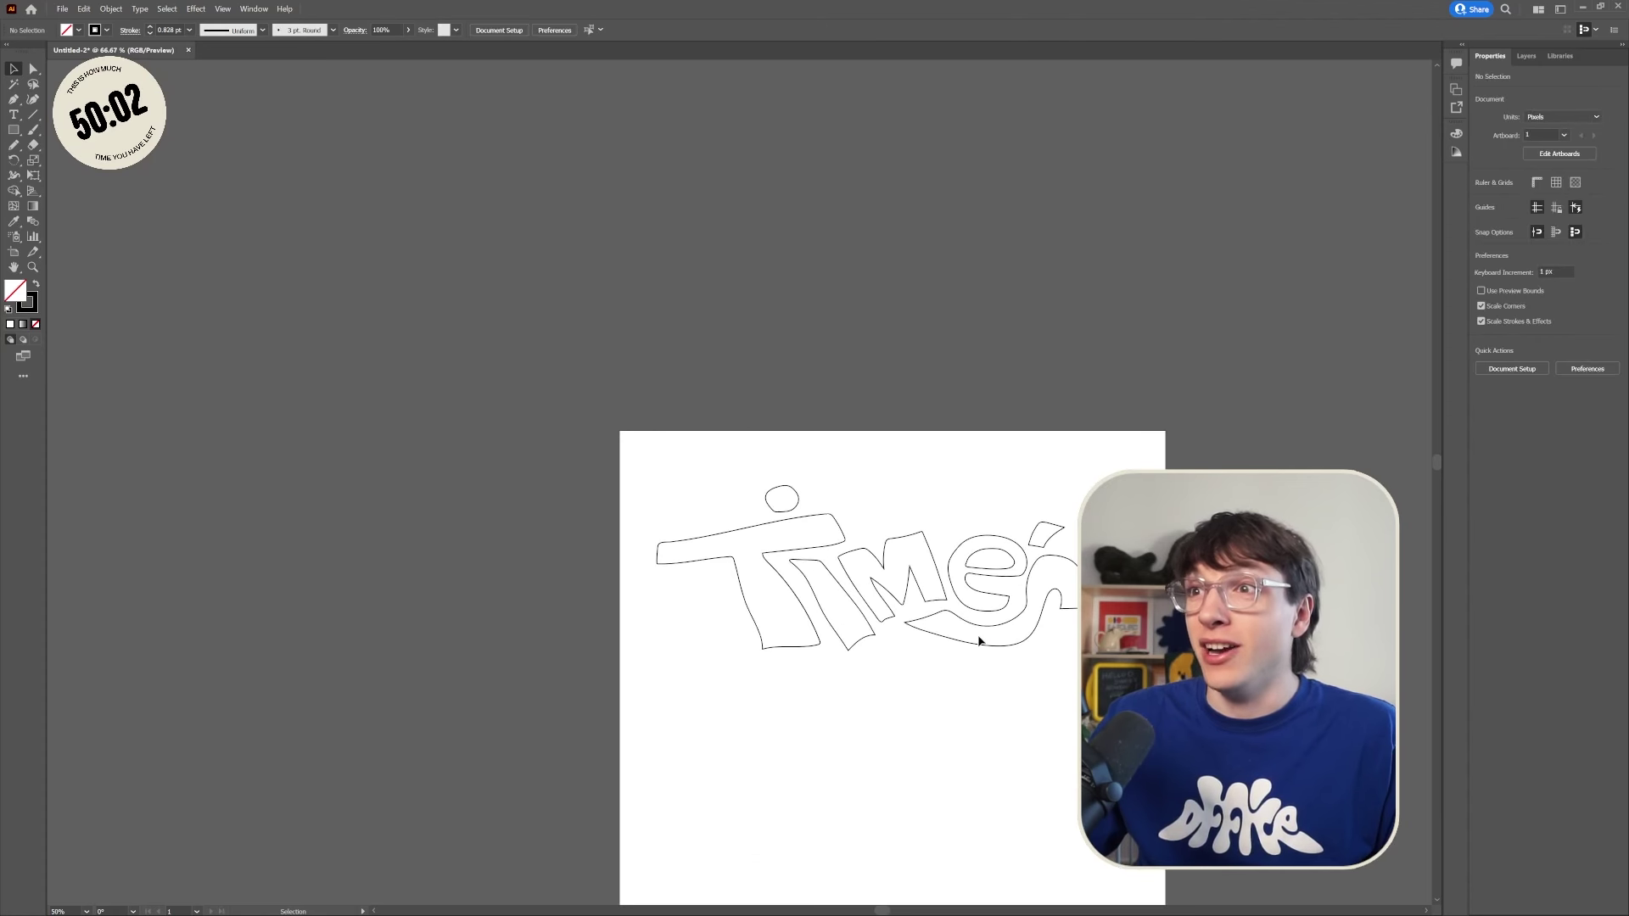
scroll(1006, 636, up, 2)
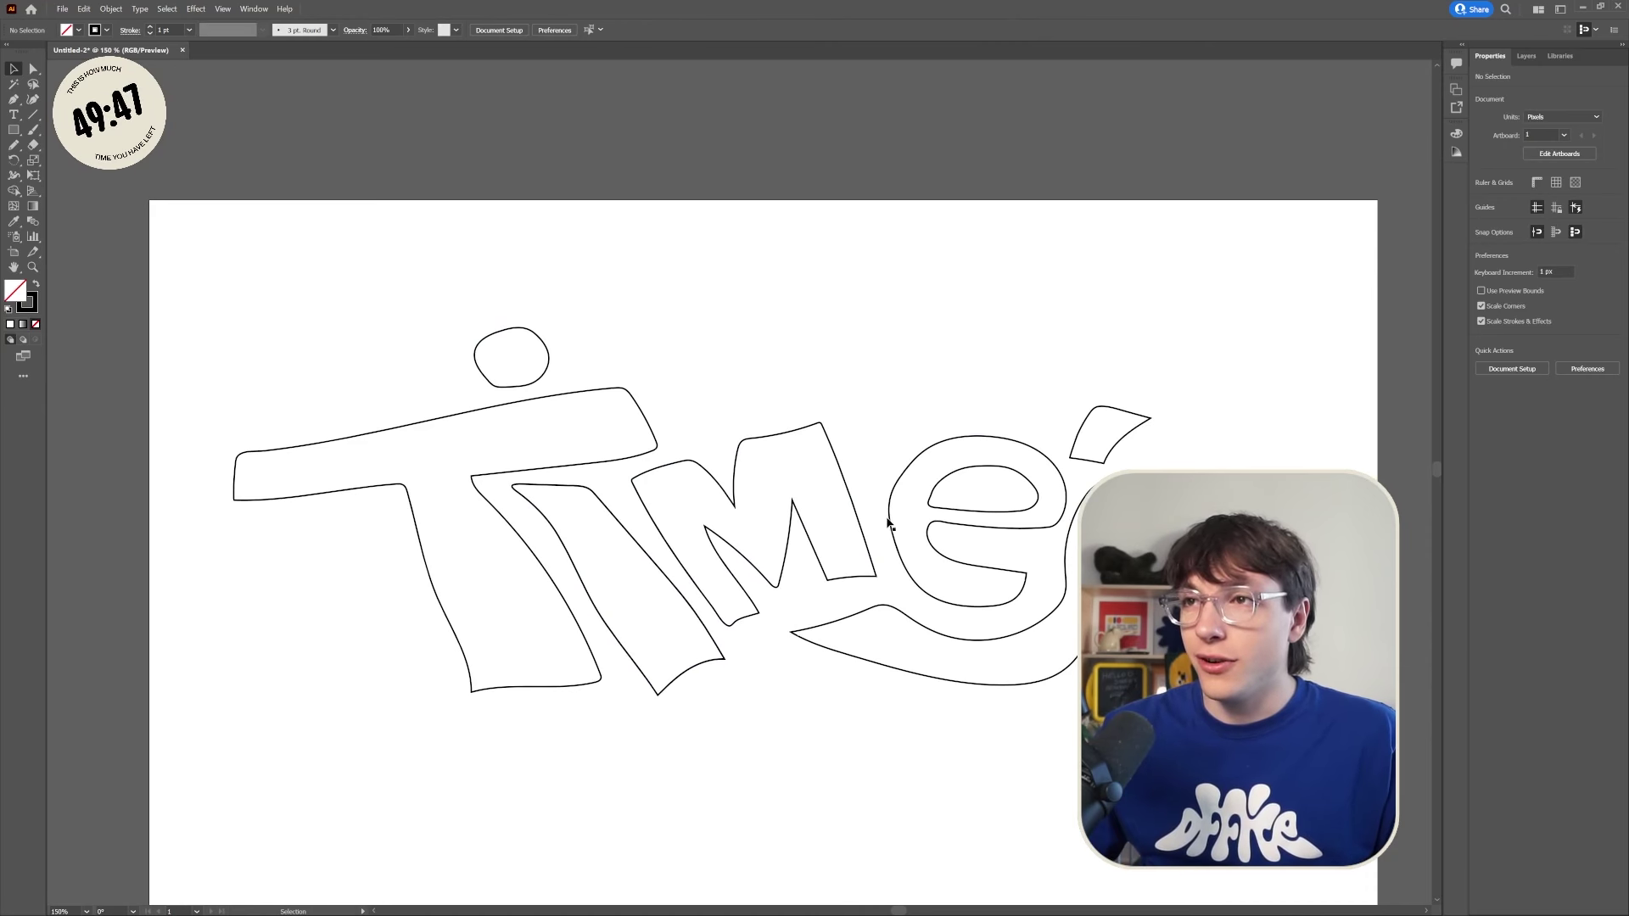
Step: Shift the e, S and apostrophe closer to the M and tilt the S slightly to tighten the spacing
drag(889, 525, 872, 521)
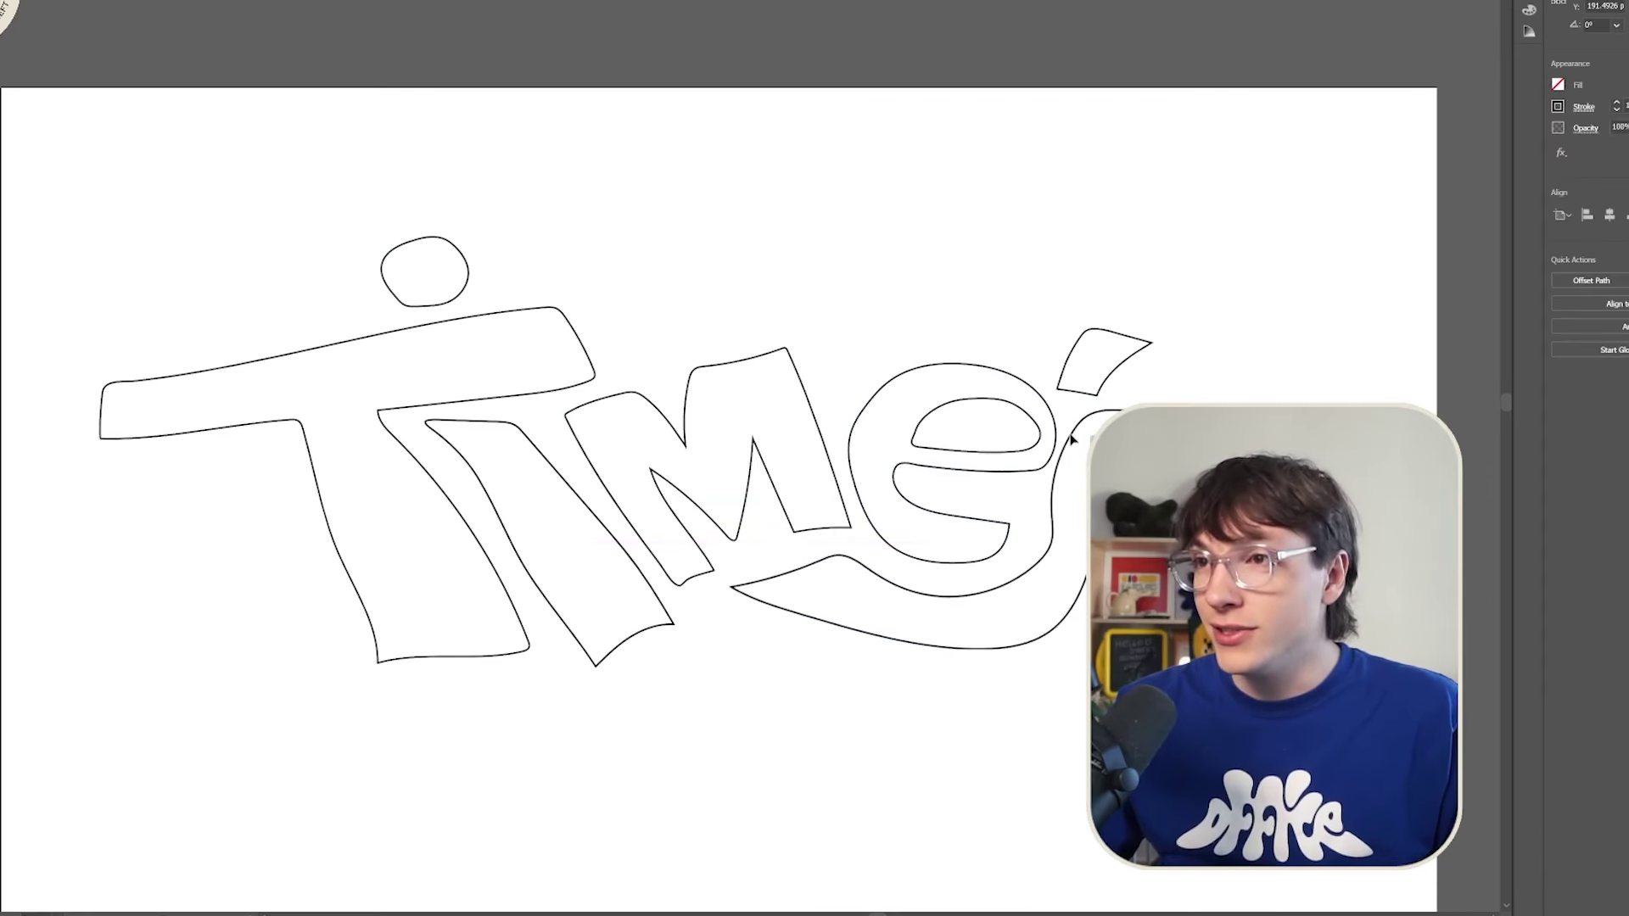
click(1075, 488)
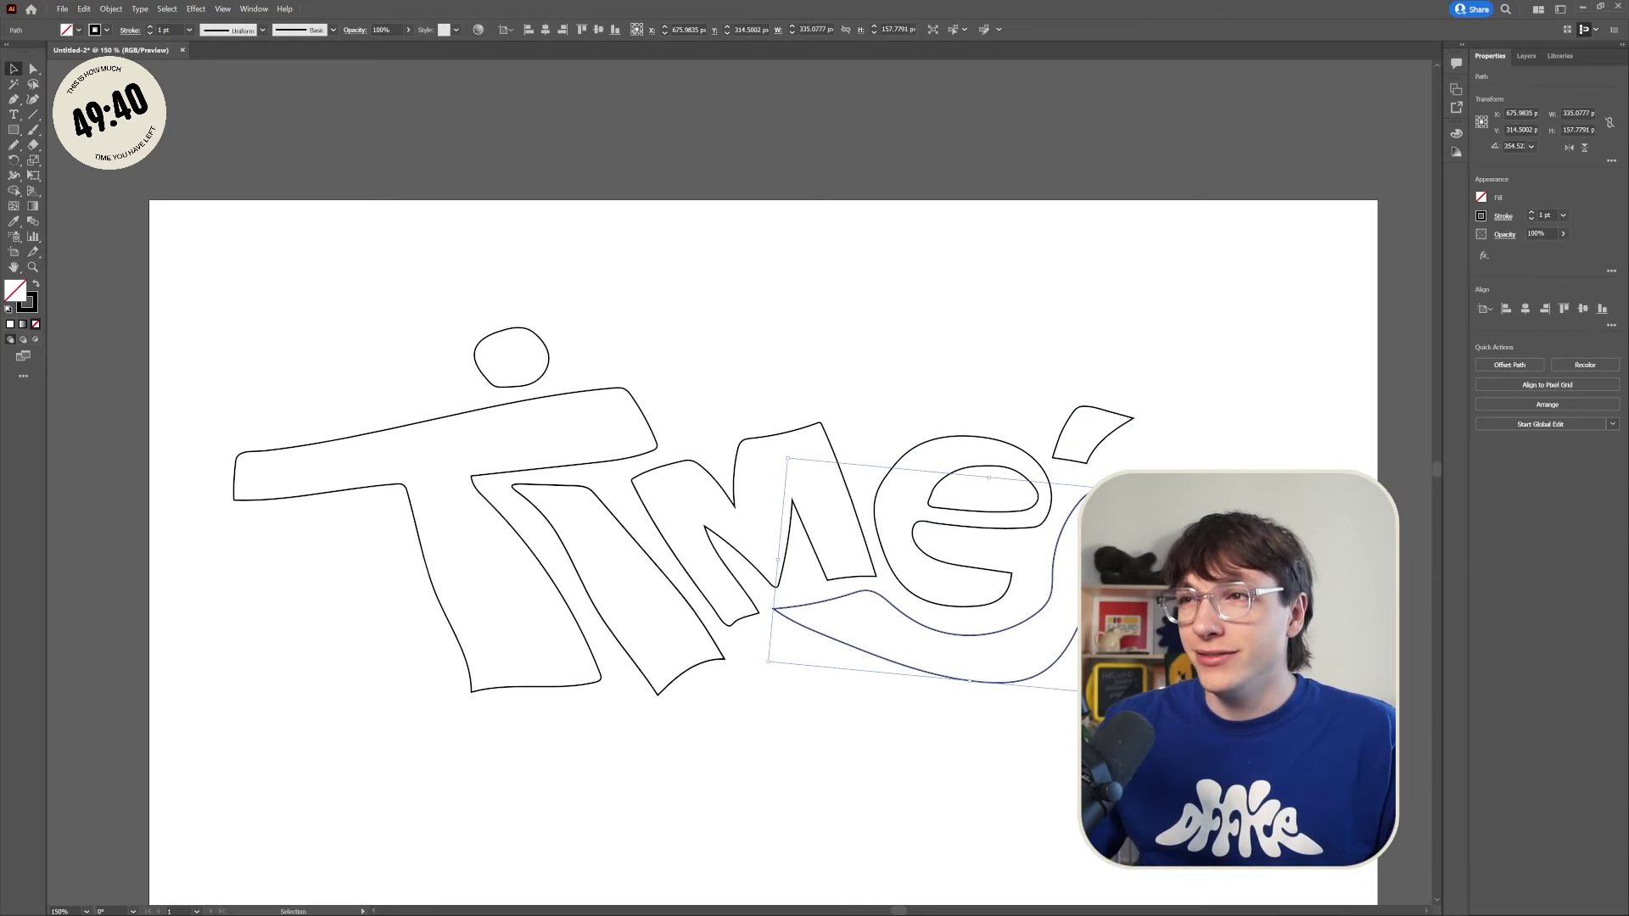
click(1185, 462)
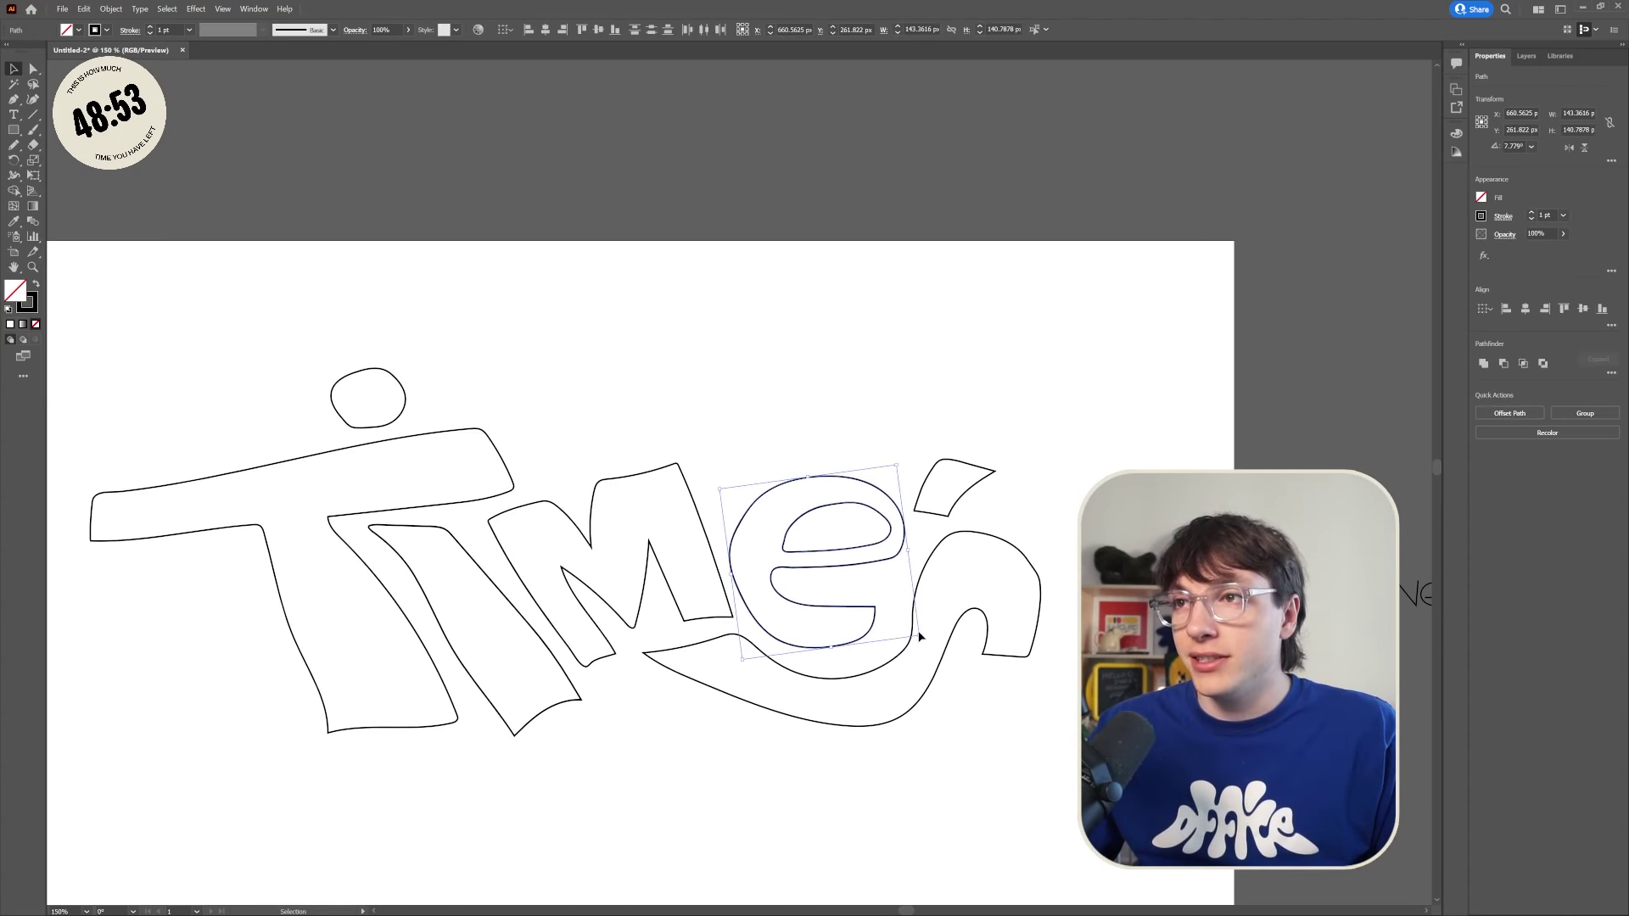
Step: Enlarge the e to about 147 px wide and nudge the apostrophe slightly away from it
drag(918, 634, 925, 642)
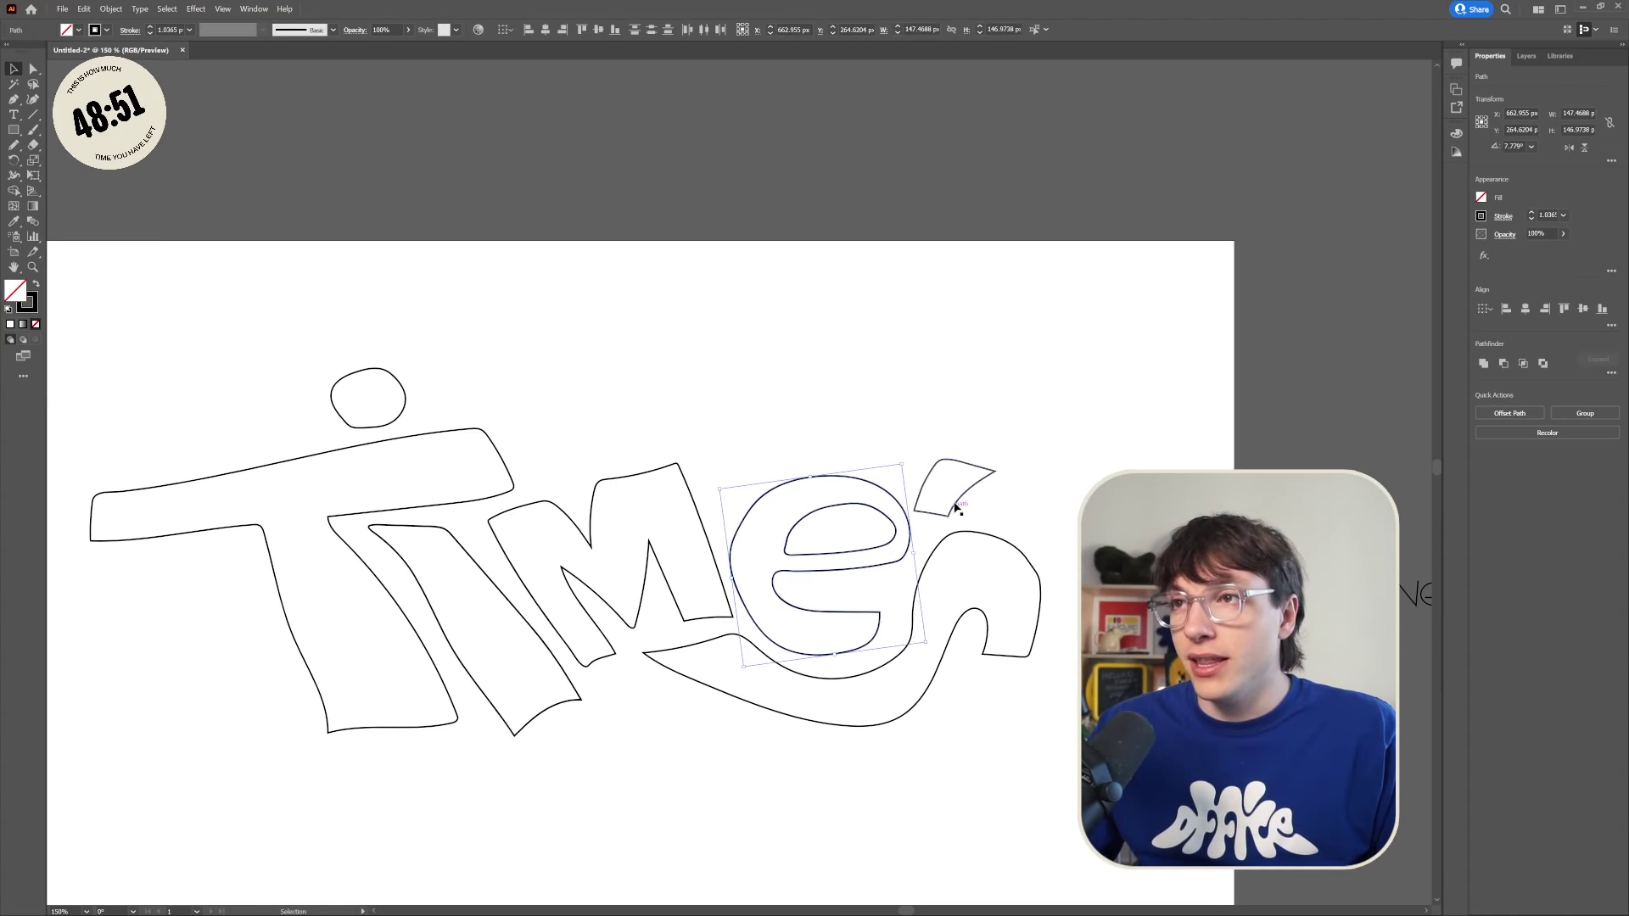
click(1064, 516)
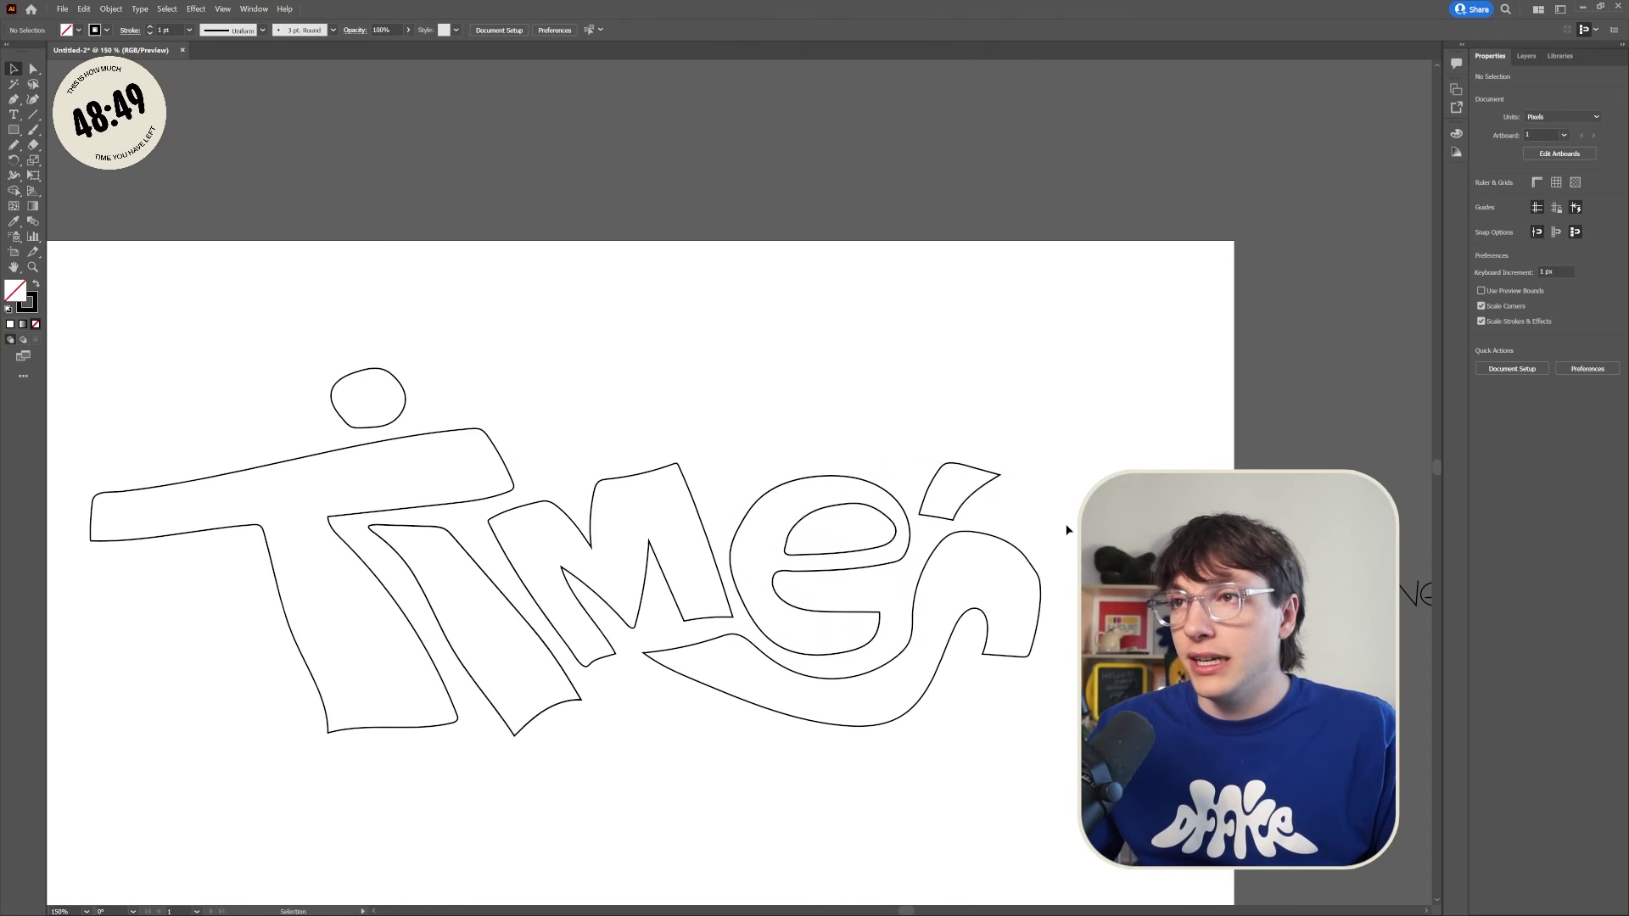
scroll(998, 566, down, 3)
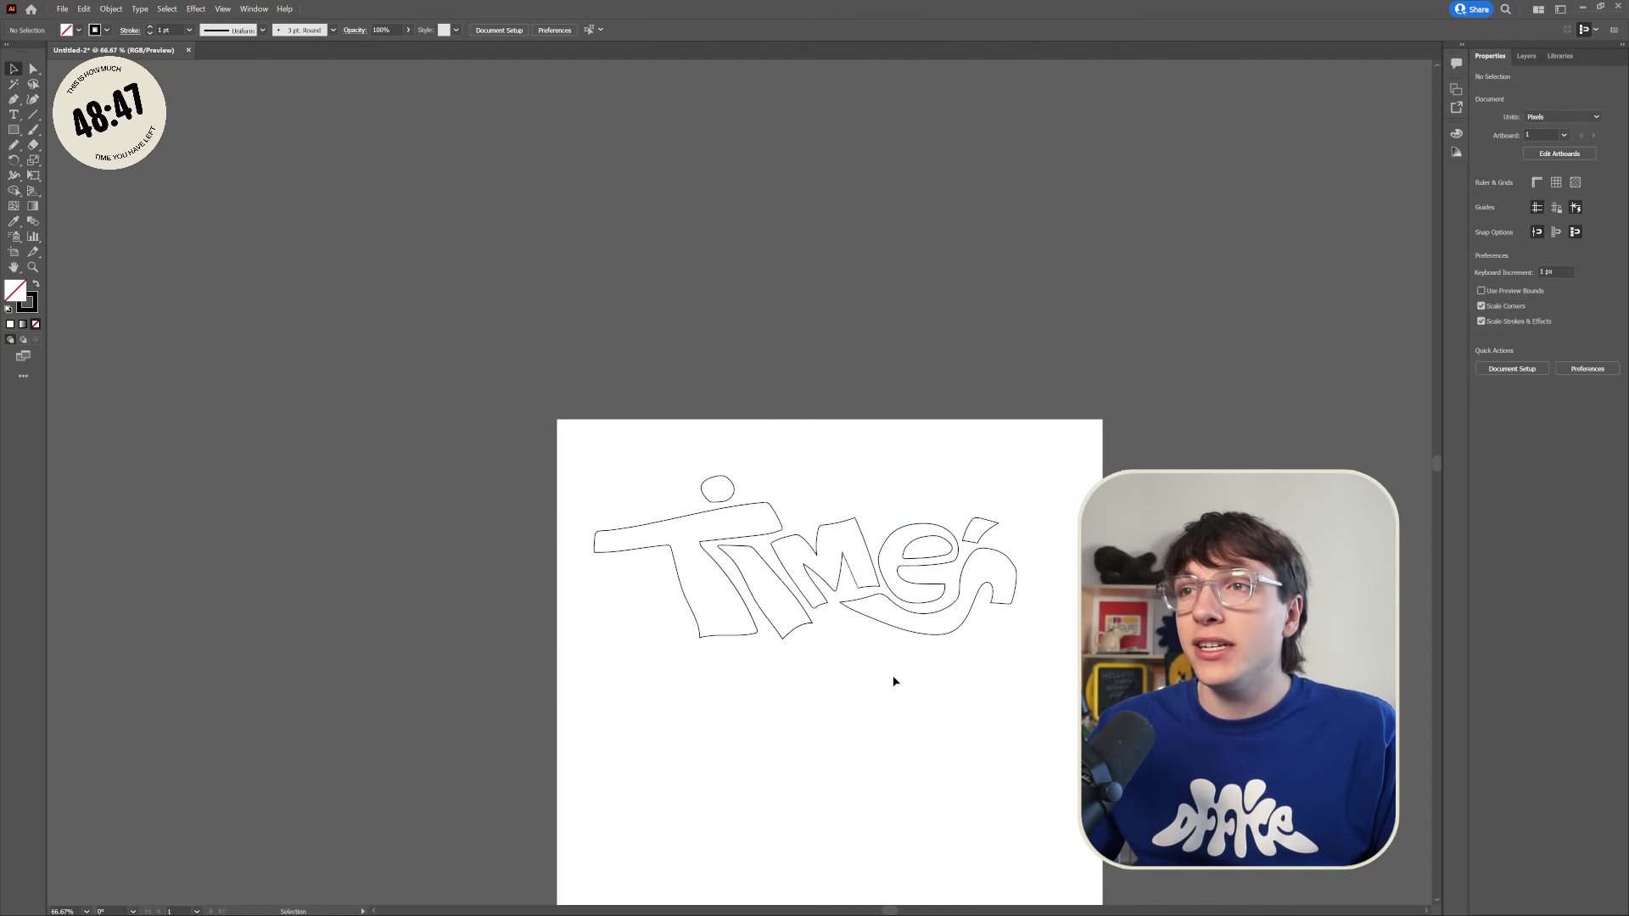
Step: Cut the inner counter shape out of the letter e by subtracting it from the outer outline
scroll(895, 679, up, 2)
drag(437, 373, 1069, 639)
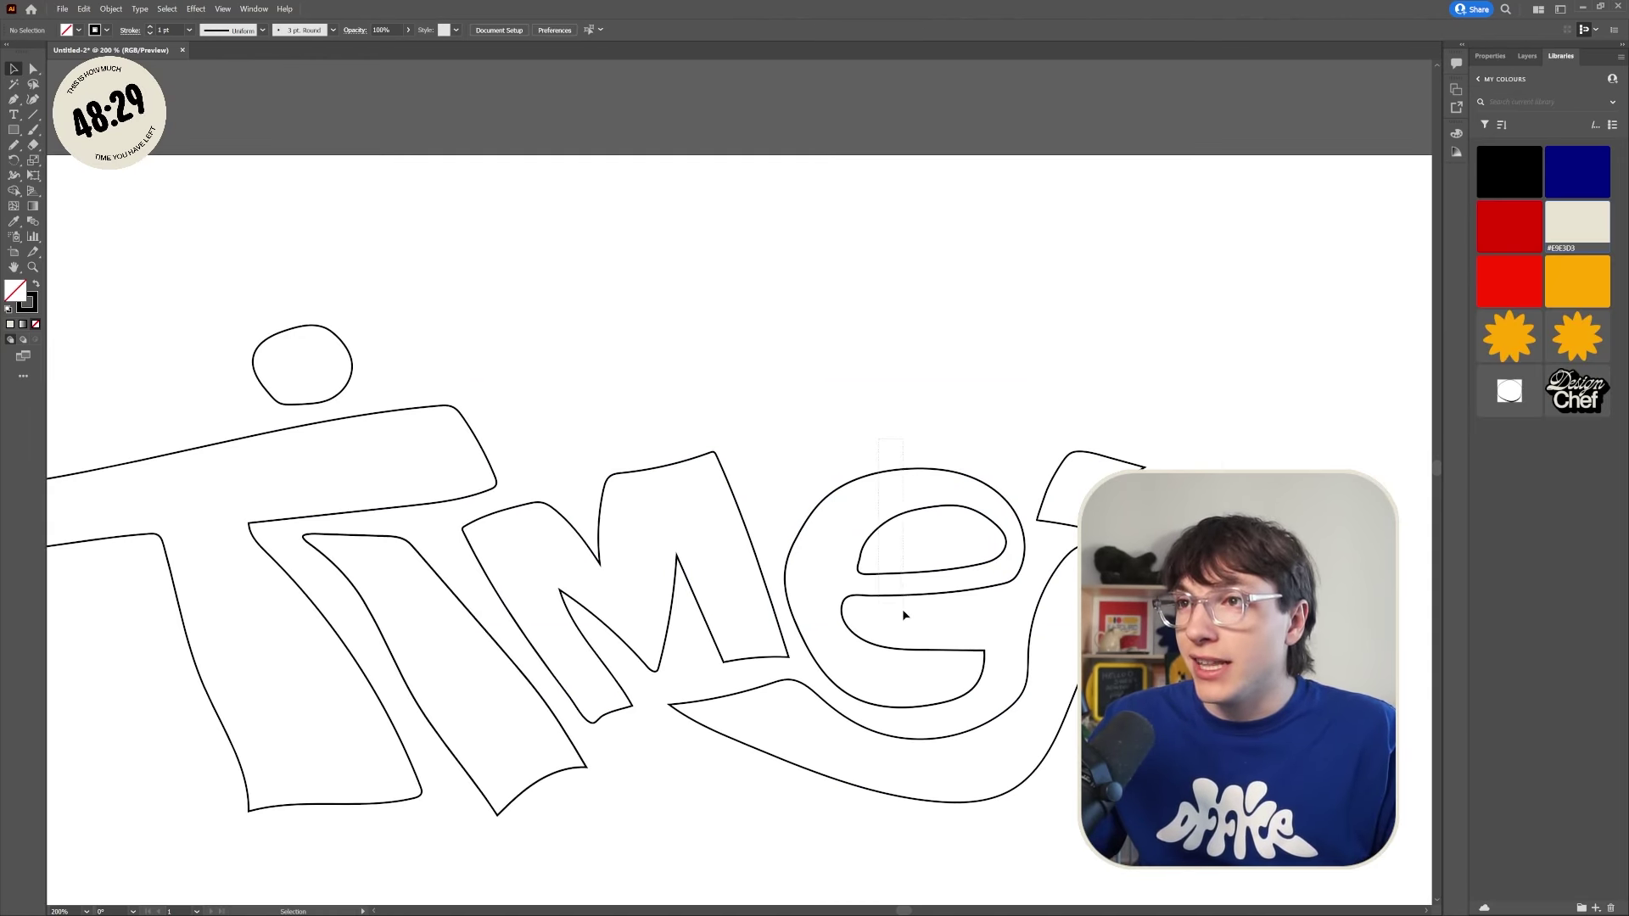
click(903, 614)
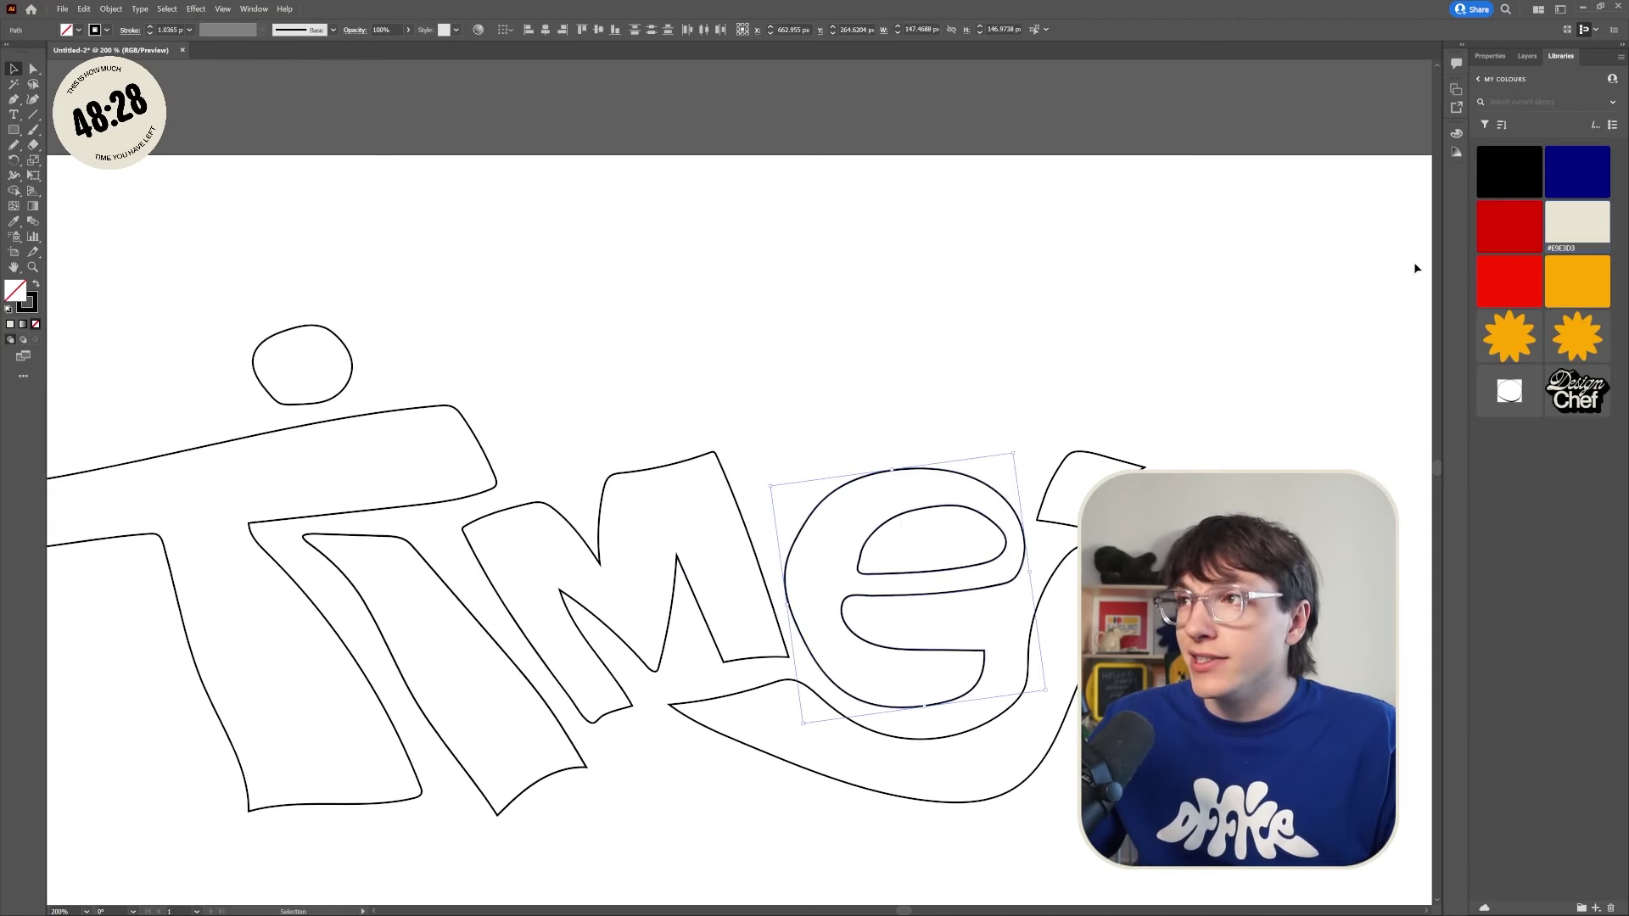
click(1490, 55)
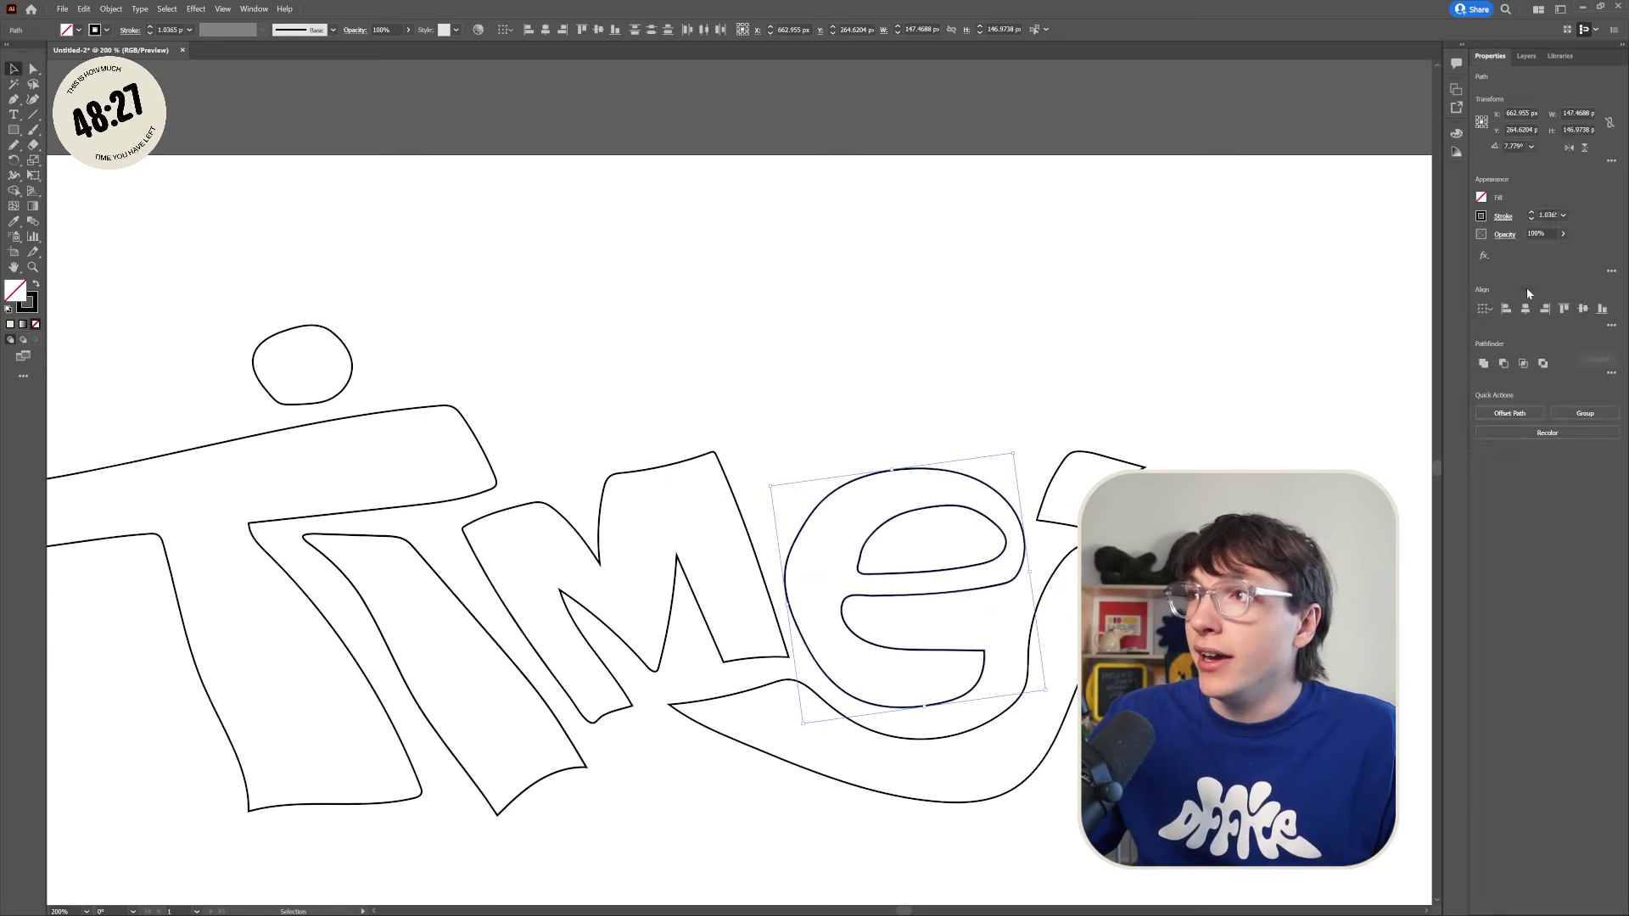
click(1503, 365)
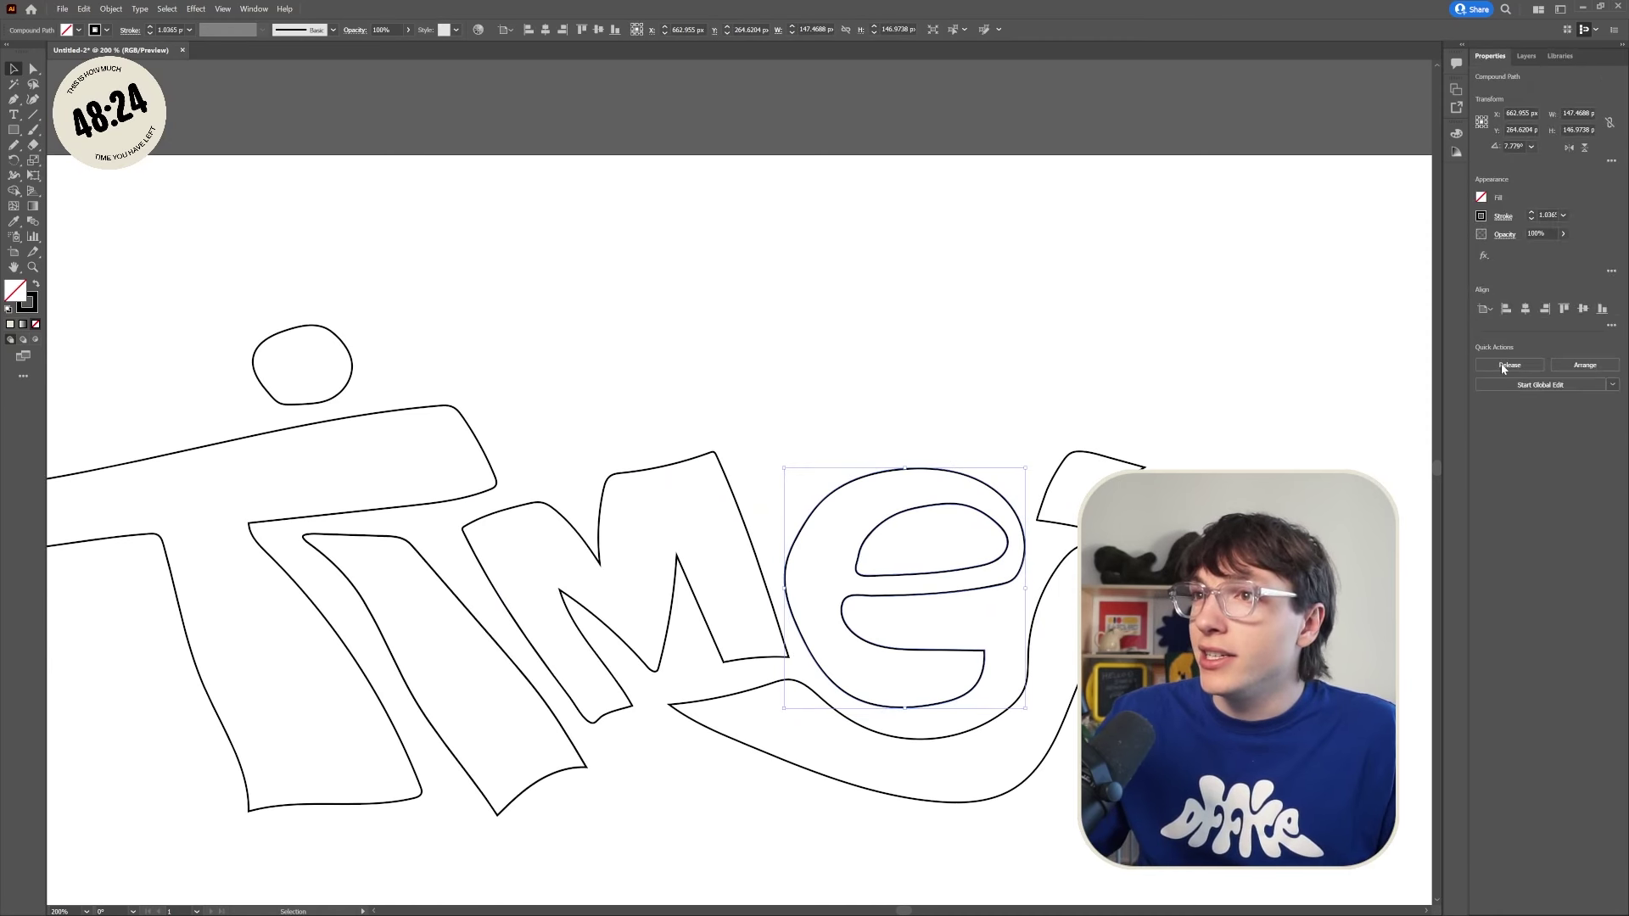
click(1199, 435)
Step: Fill all the lettering with the library's cream colour and remove its black stroke
click(944, 507)
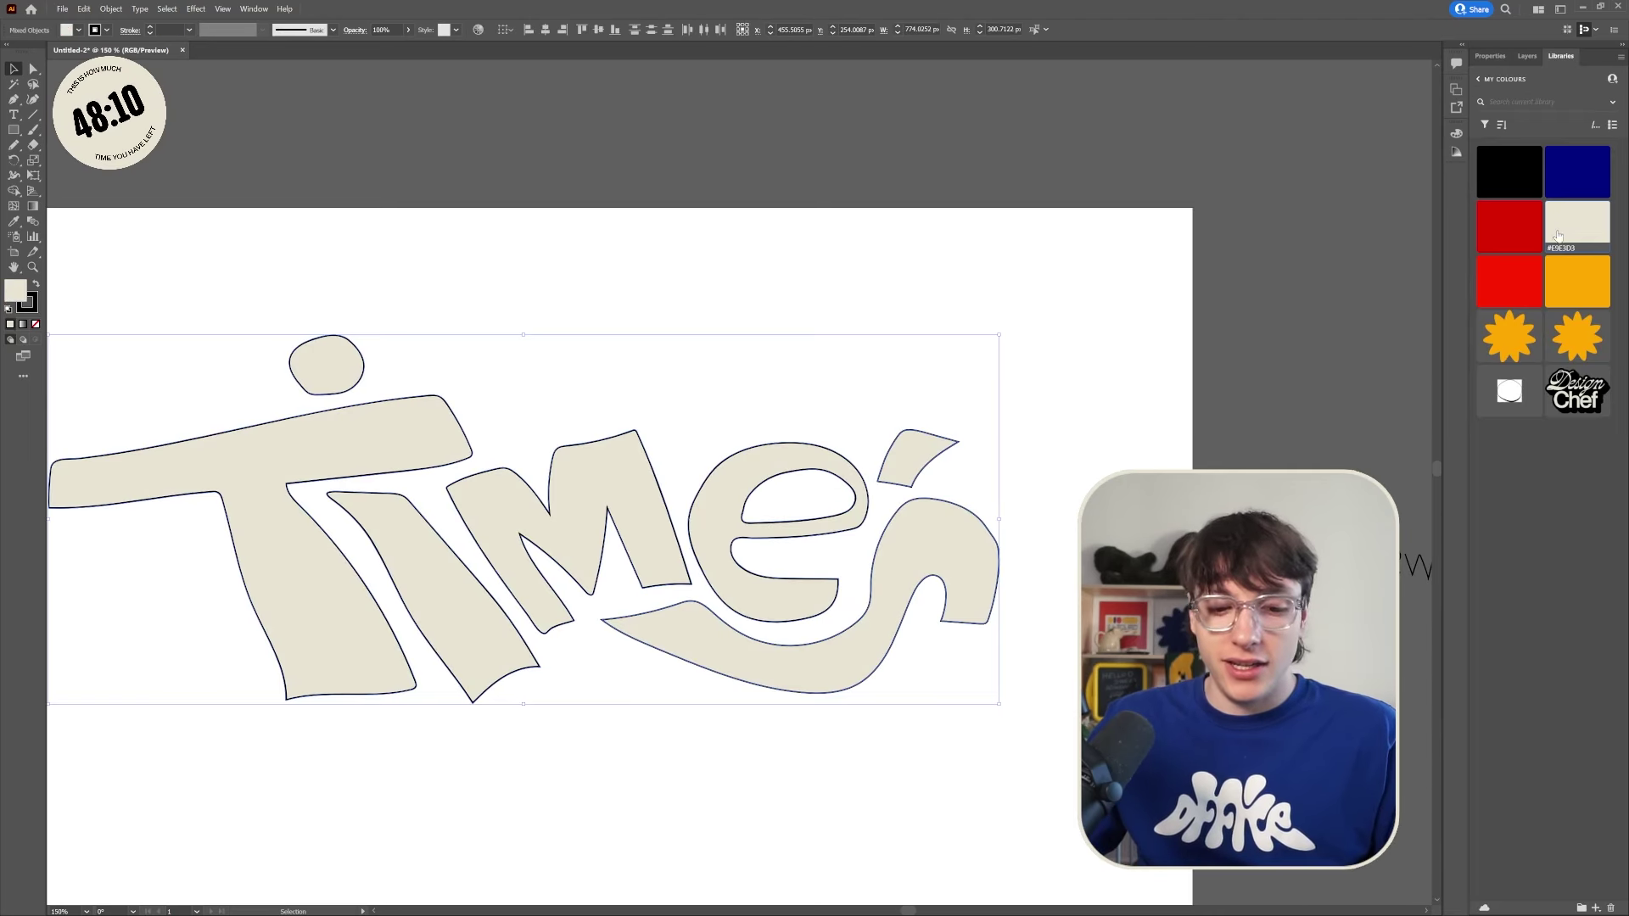
click(106, 30)
click(7, 53)
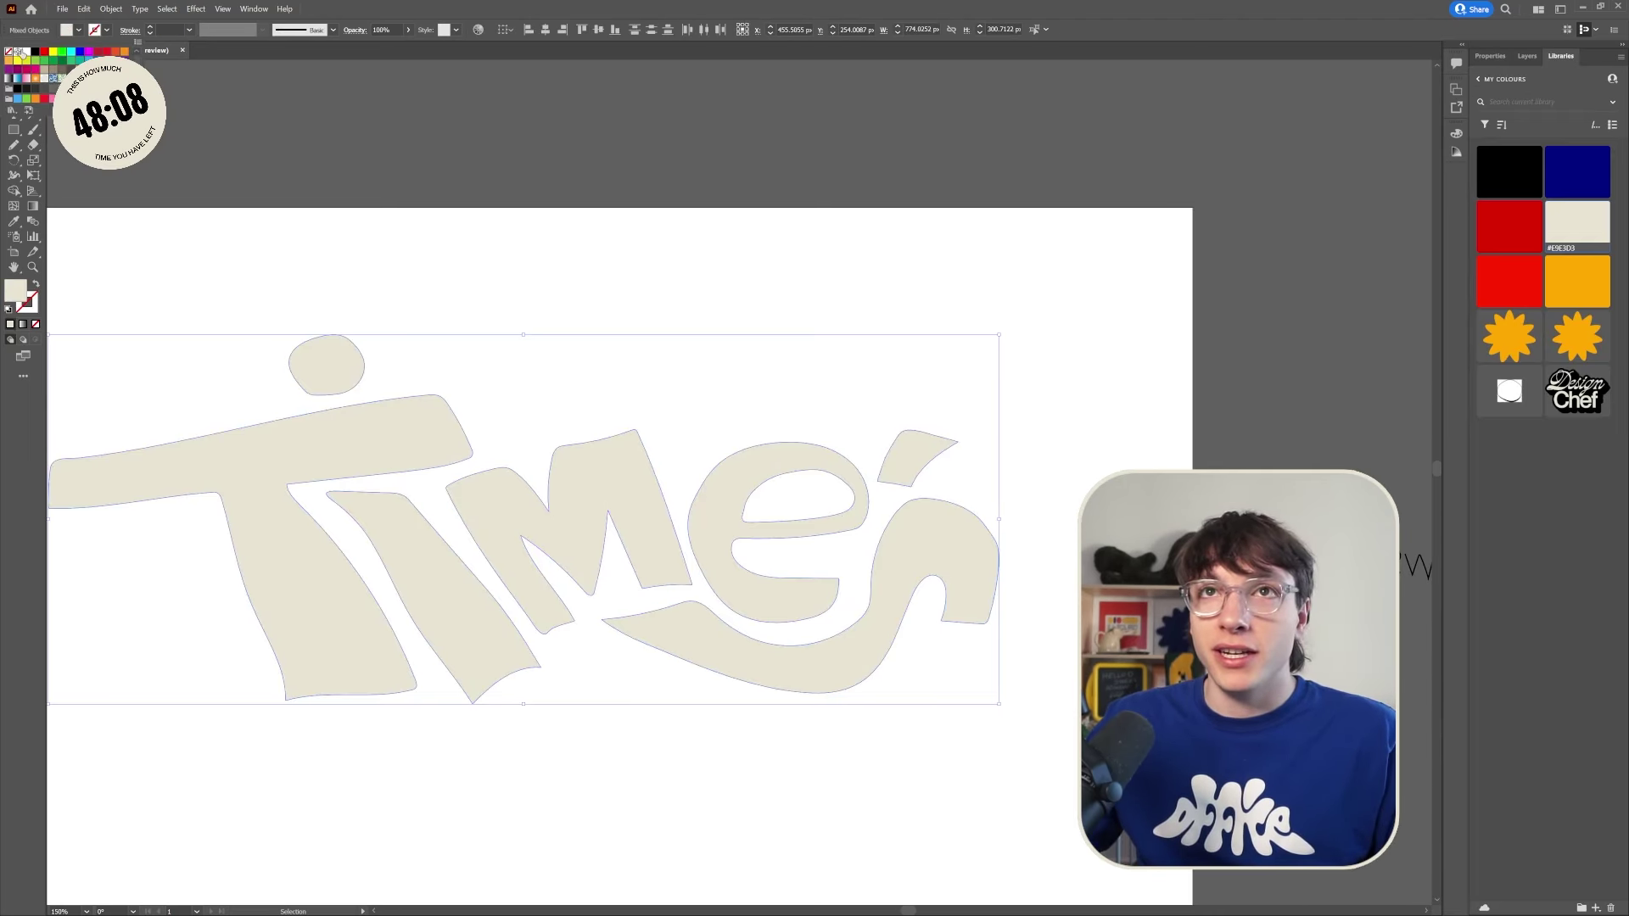
click(422, 298)
scroll(467, 334, down, 2)
scroll(339, 454, up, 1)
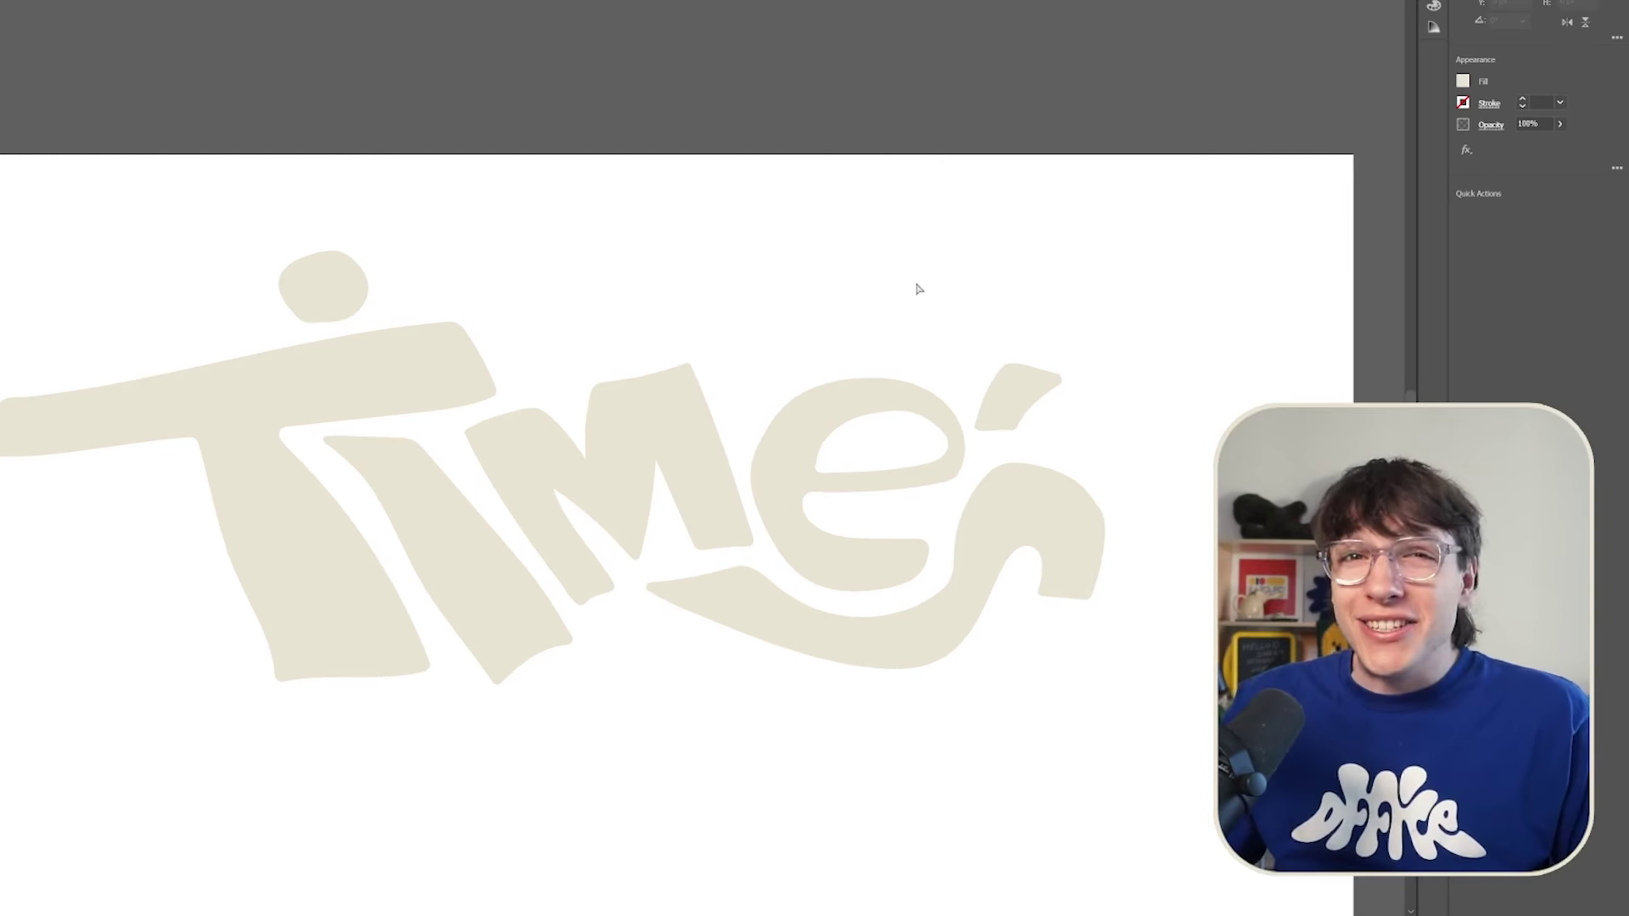
Step: Apply the 3D Inflate effect to the whole lettering, including the dot and apostrophe
drag(100, 213, 1135, 695)
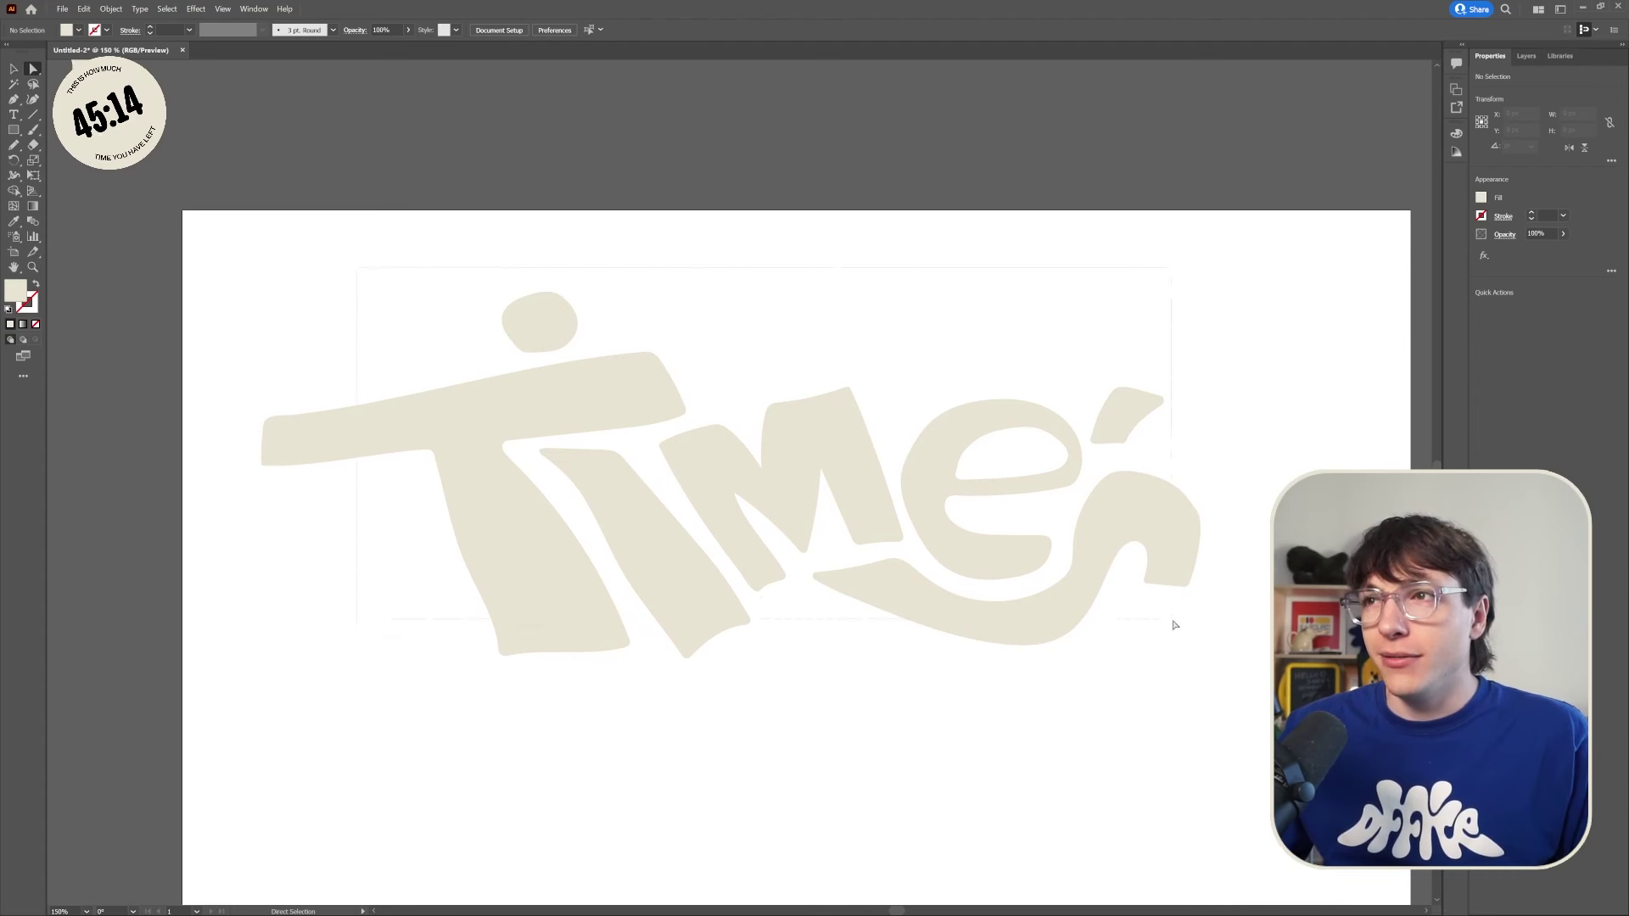
click(196, 8)
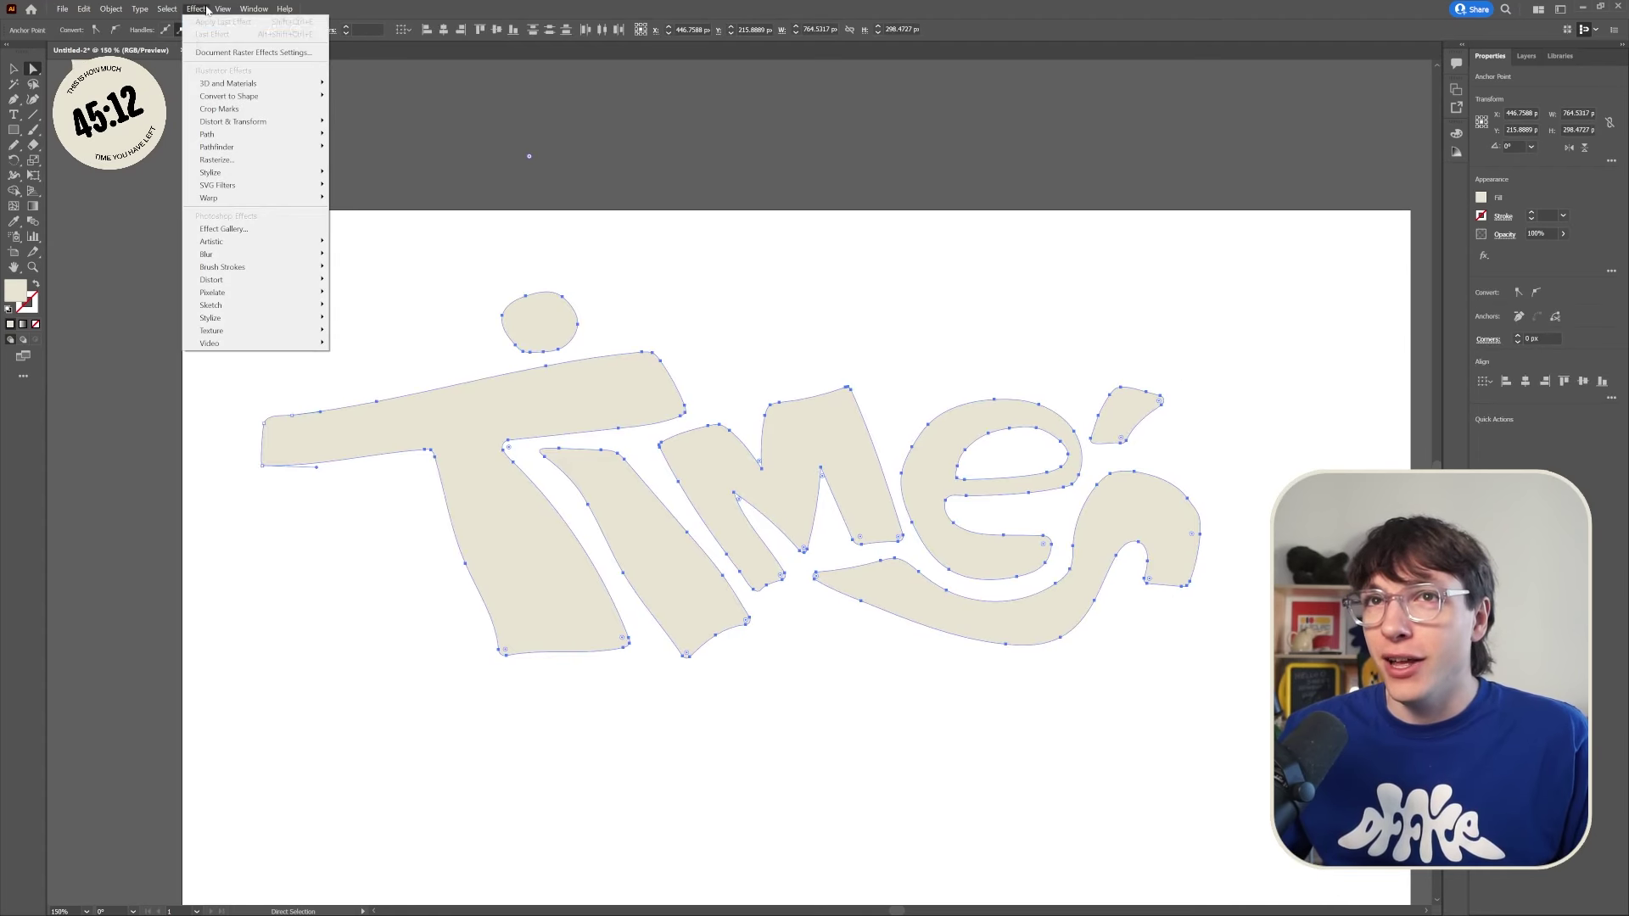
mouse_move(259, 83)
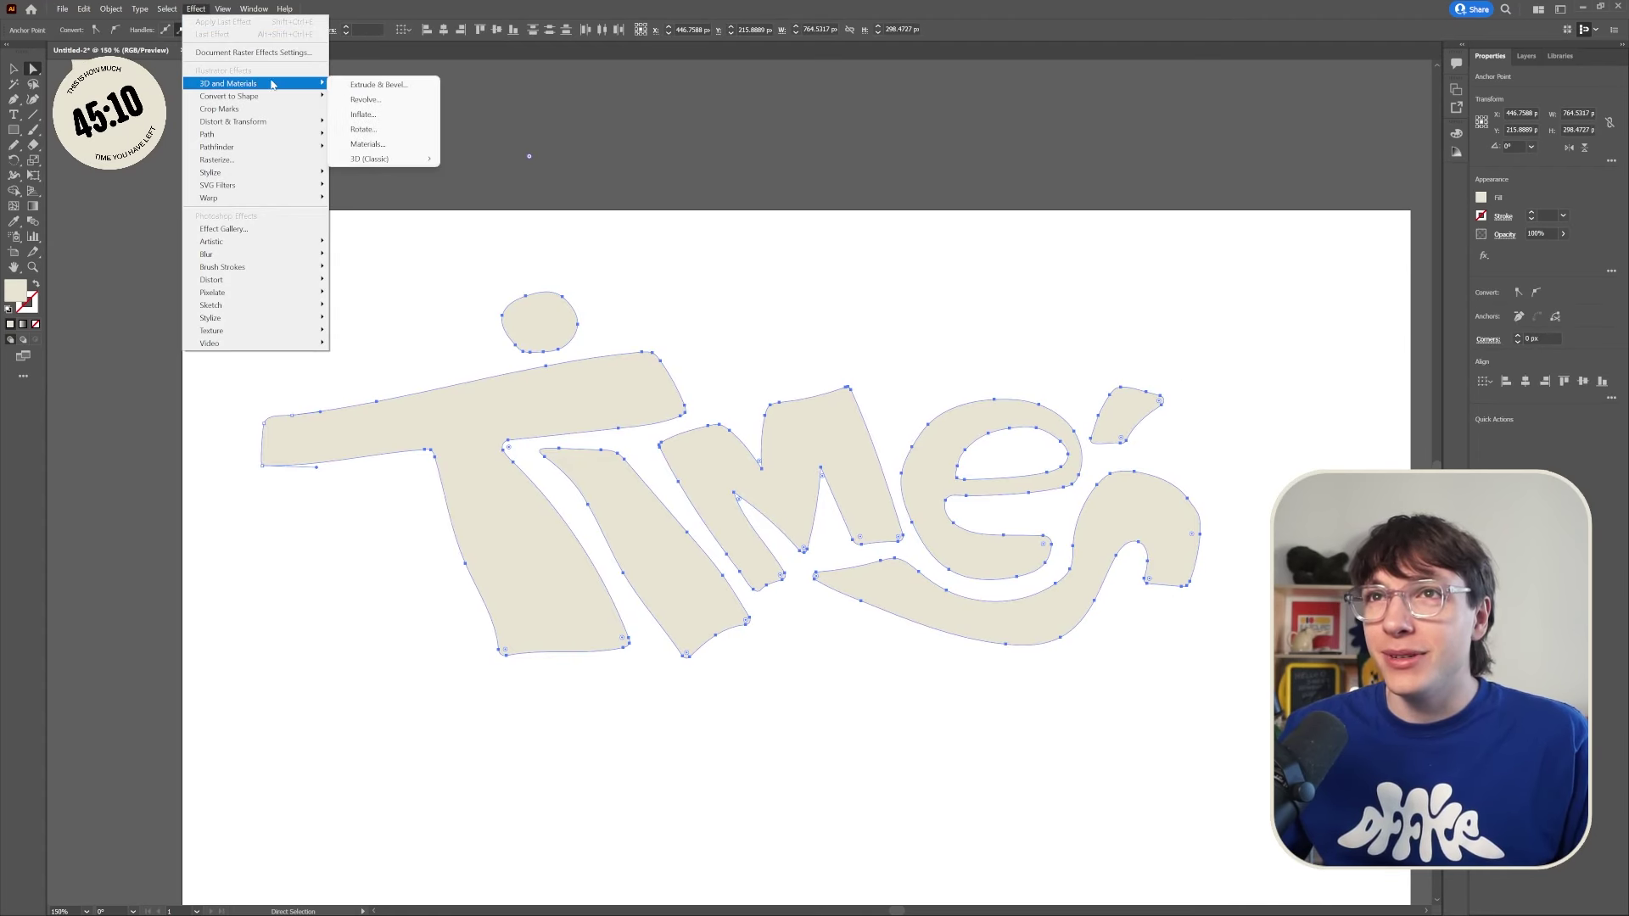
click(362, 85)
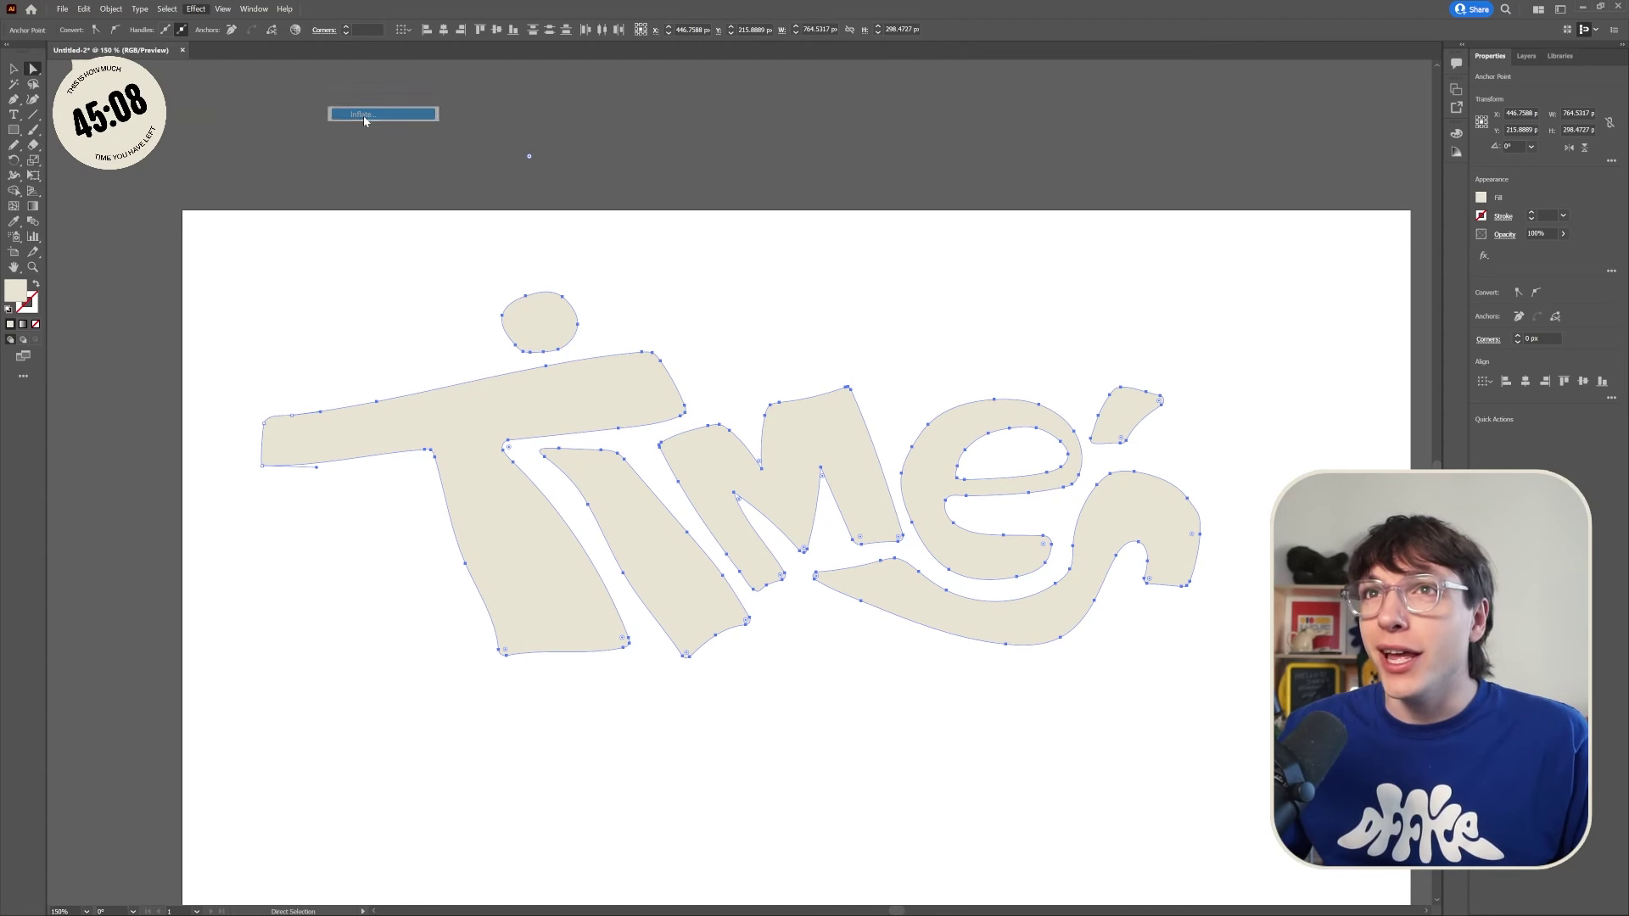
drag(403, 129, 124, 150)
click(379, 333)
click(807, 465)
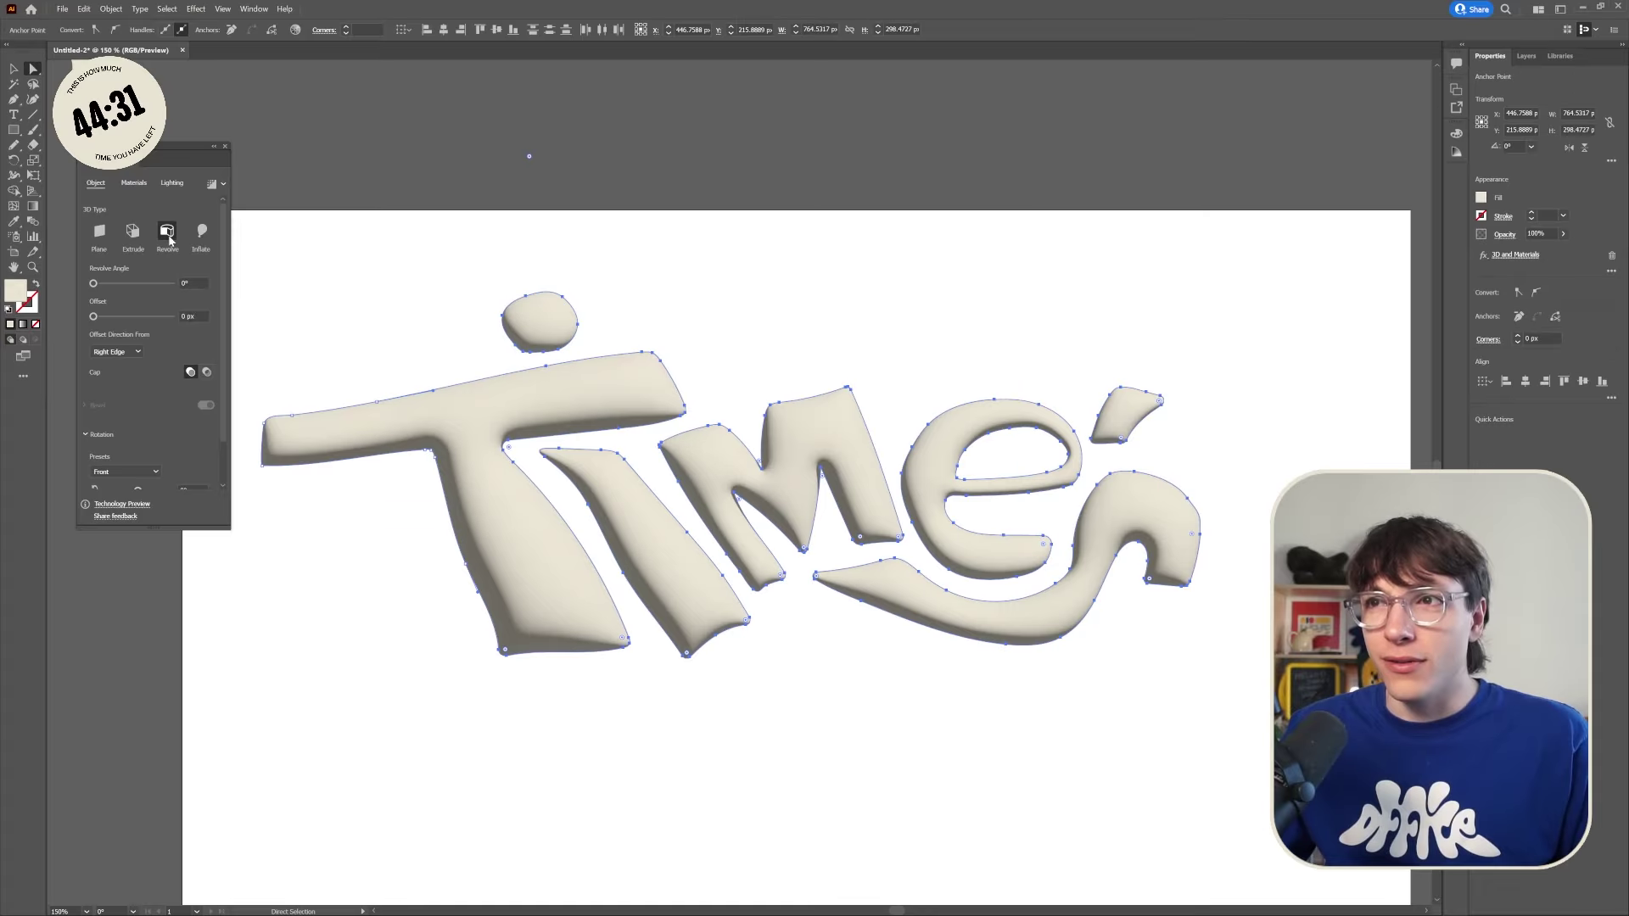
Step: Change the 3D type to a 32° Revolve offset 326 px from the left edge, and tilt the lettering with a custom rotation
click(167, 231)
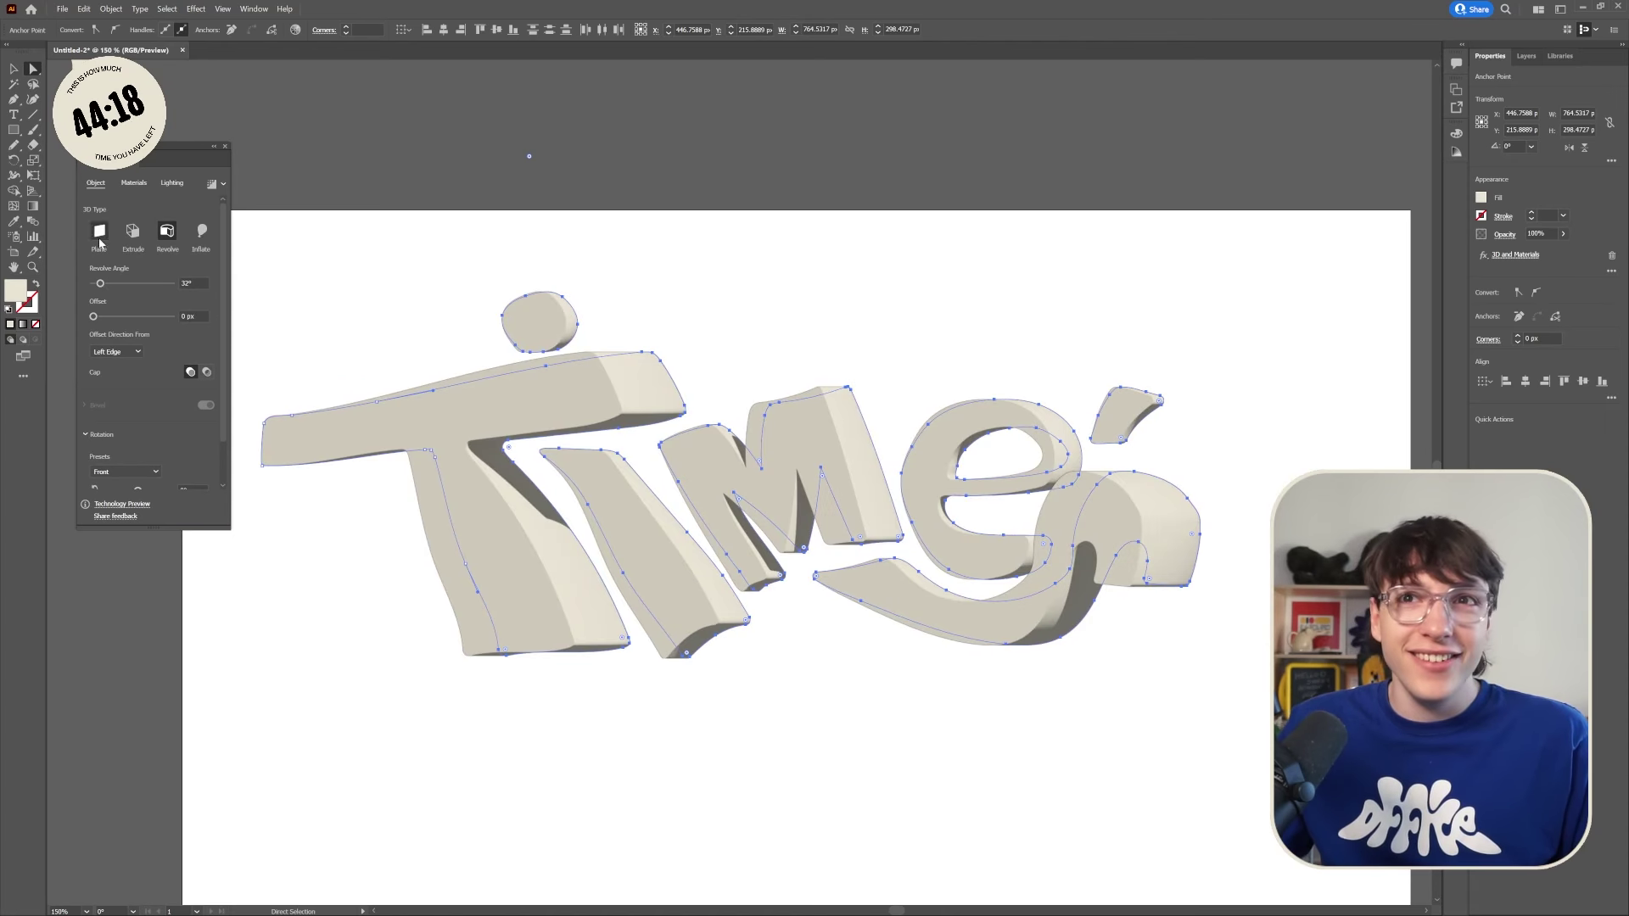
drag(101, 317, 137, 317)
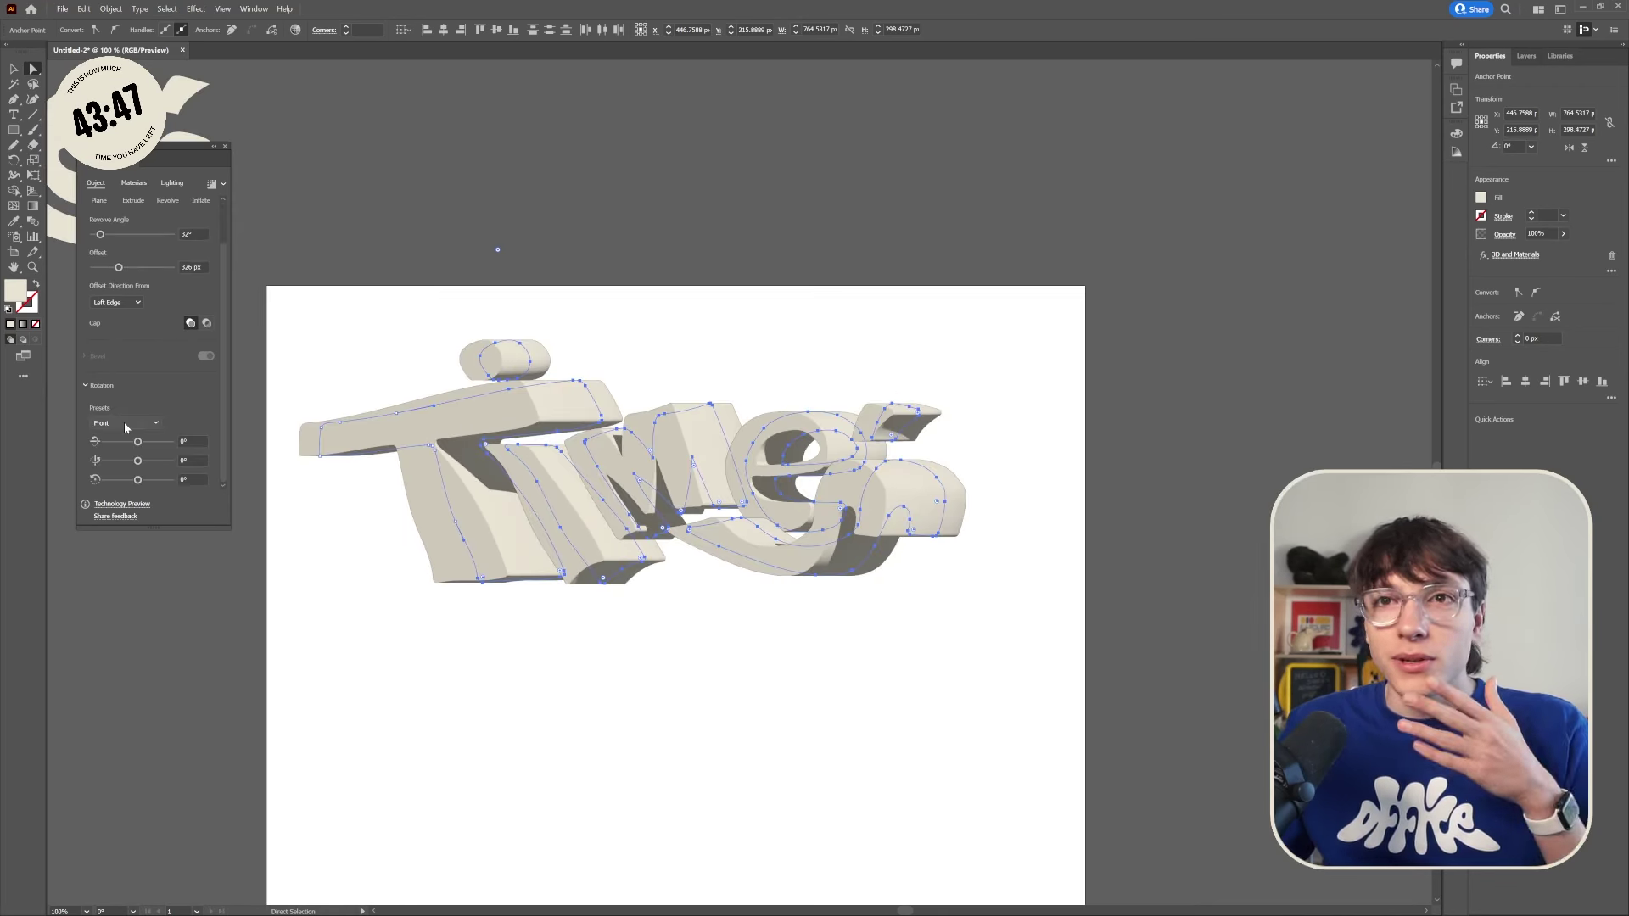
click(125, 426)
click(127, 568)
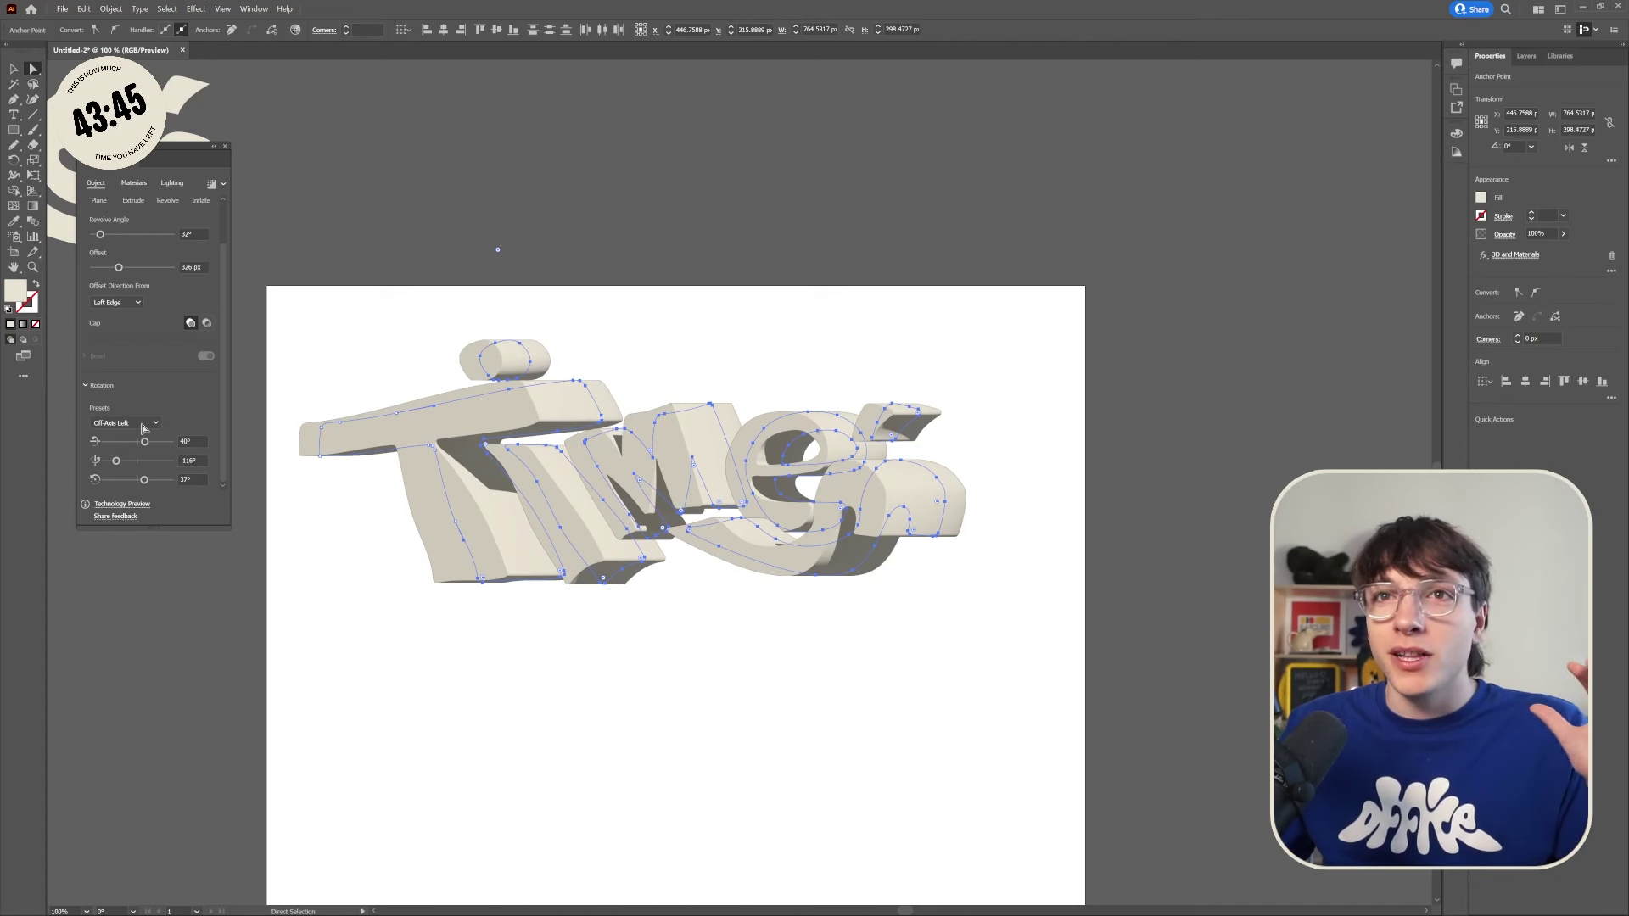
click(143, 424)
click(129, 544)
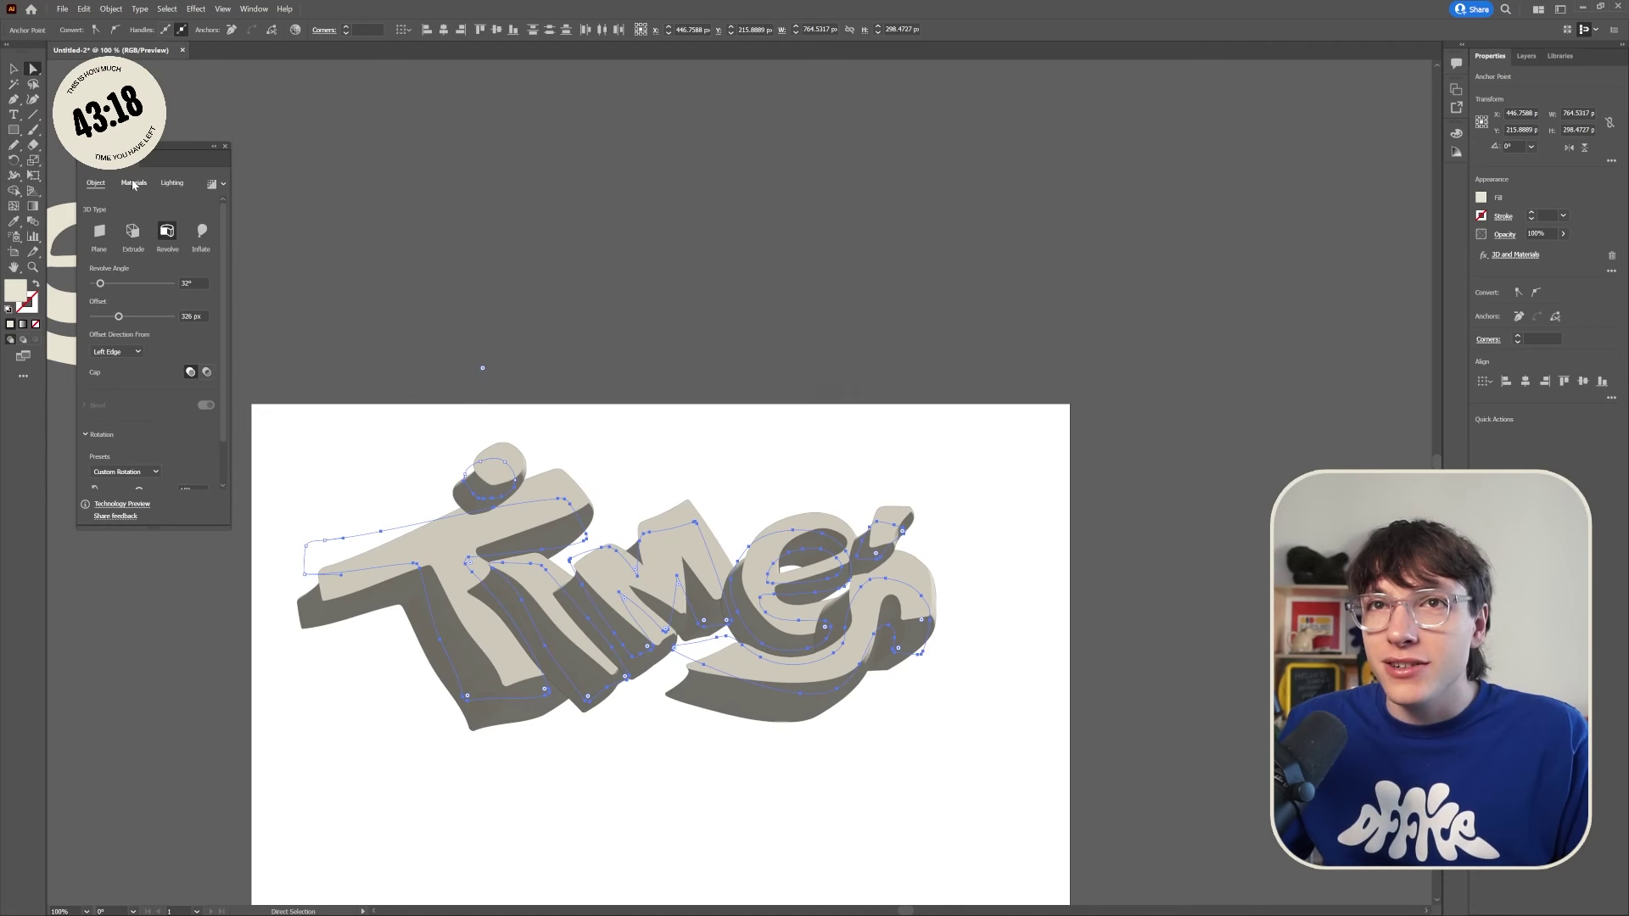
Step: Set the default 3D material's roughness to 0.87 and metallic to 0.36
click(133, 183)
scroll(110, 299, down, 1)
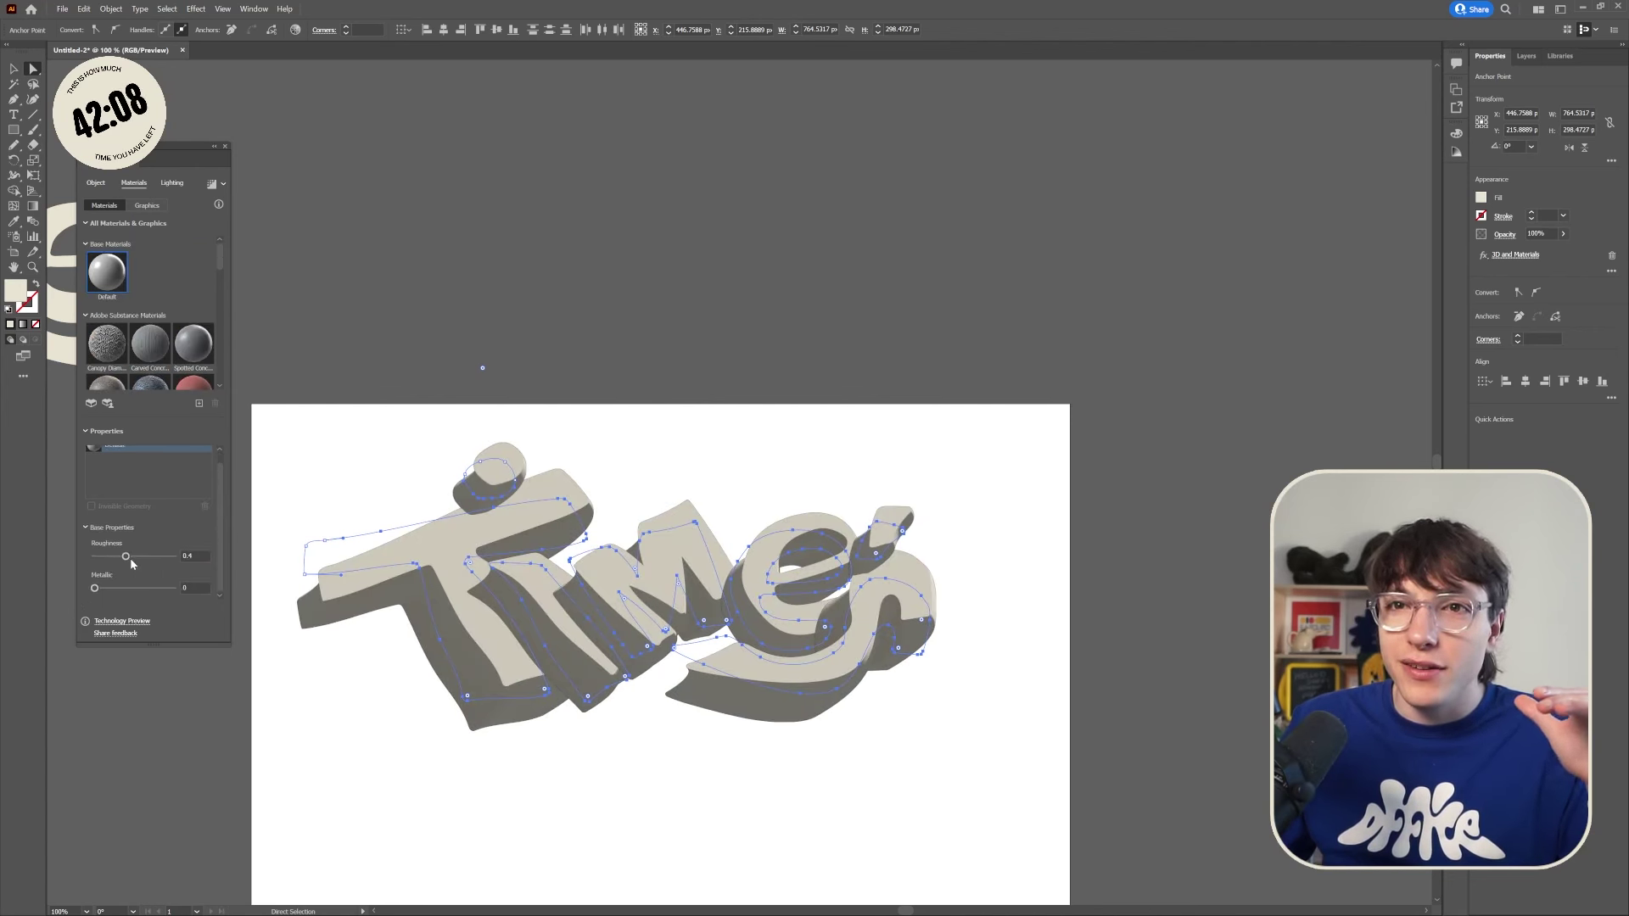
drag(130, 556, 142, 593)
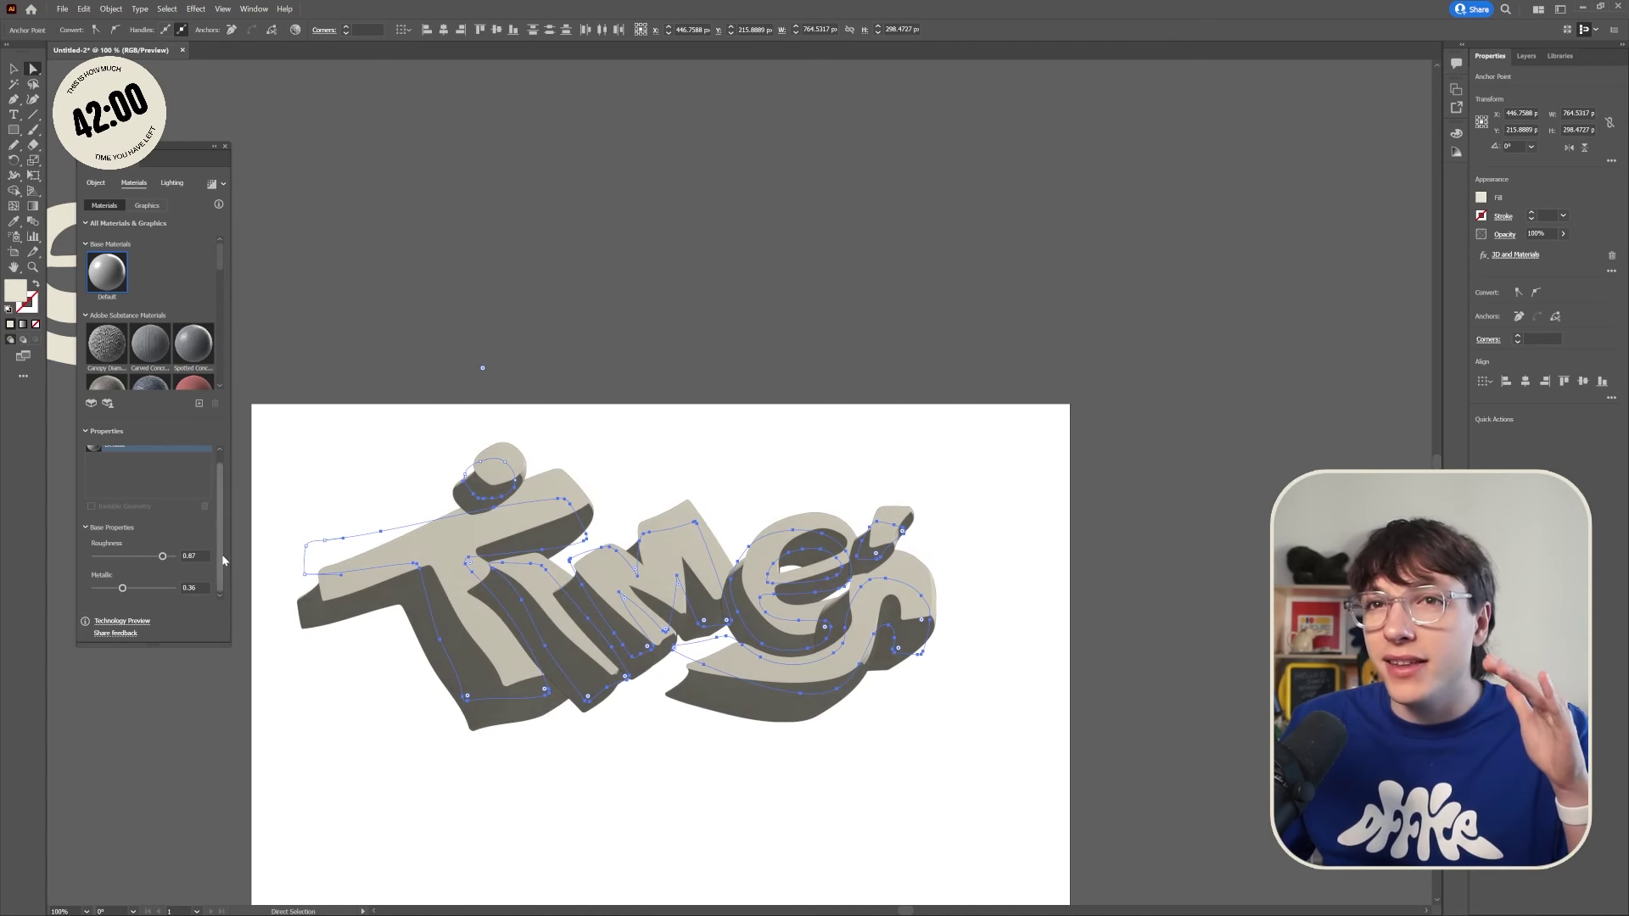
scroll(216, 509, up, 1)
Step: Light the lettering with the Top Left preset at 119% intensity and 20° height, with ambient light at 82% and shadows off
click(176, 187)
click(136, 234)
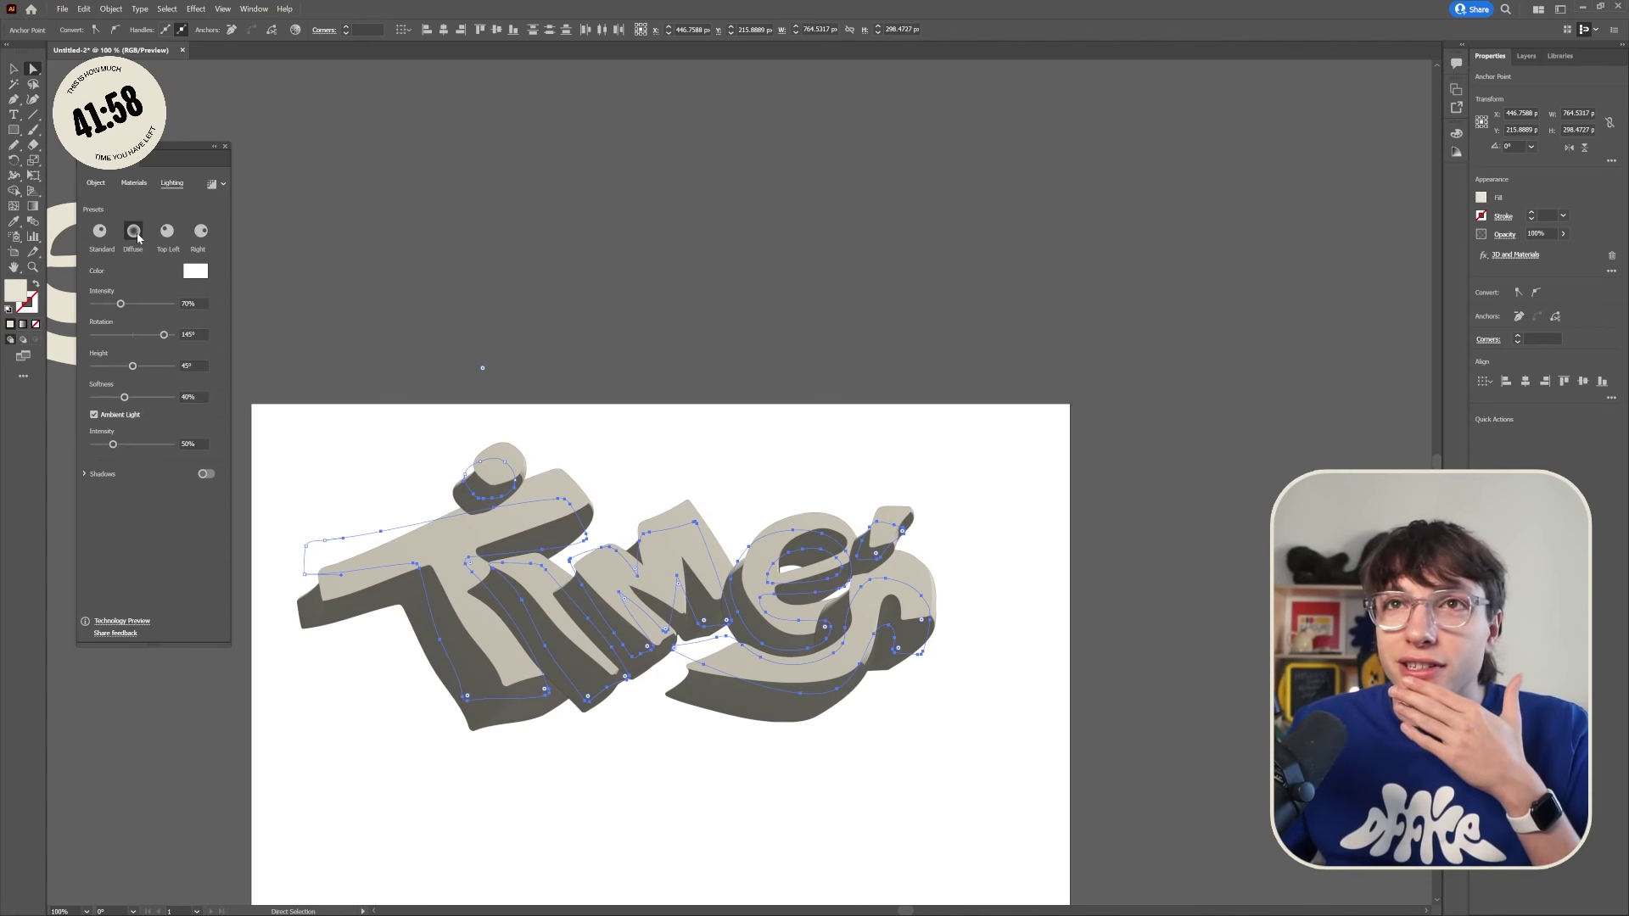
click(167, 230)
drag(129, 304, 140, 307)
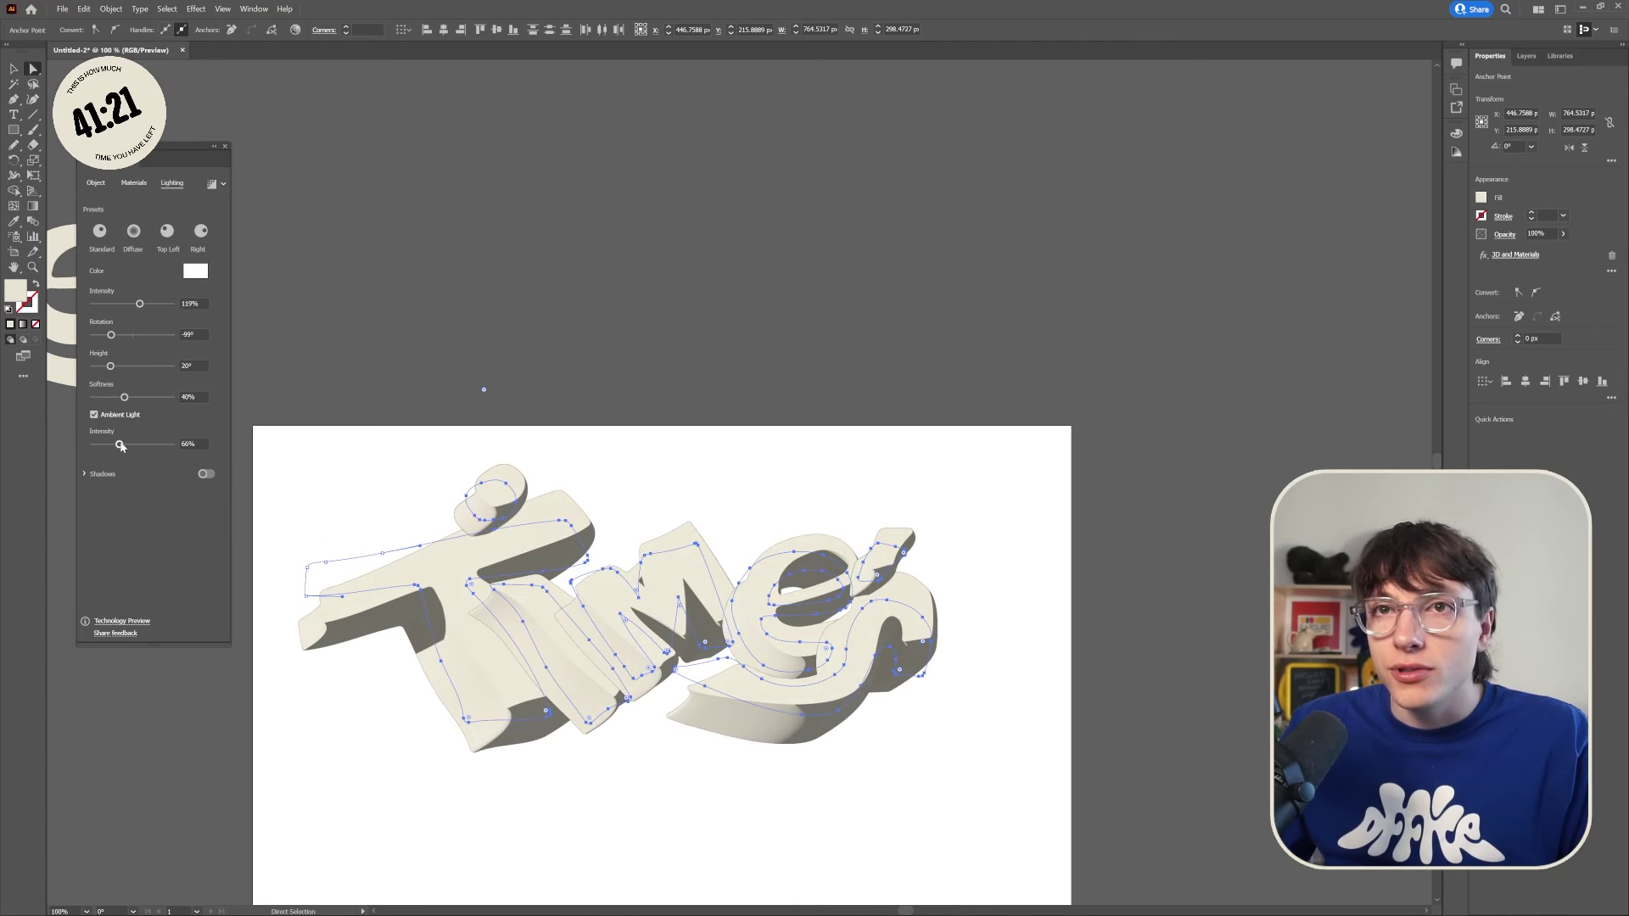
drag(108, 445, 123, 447)
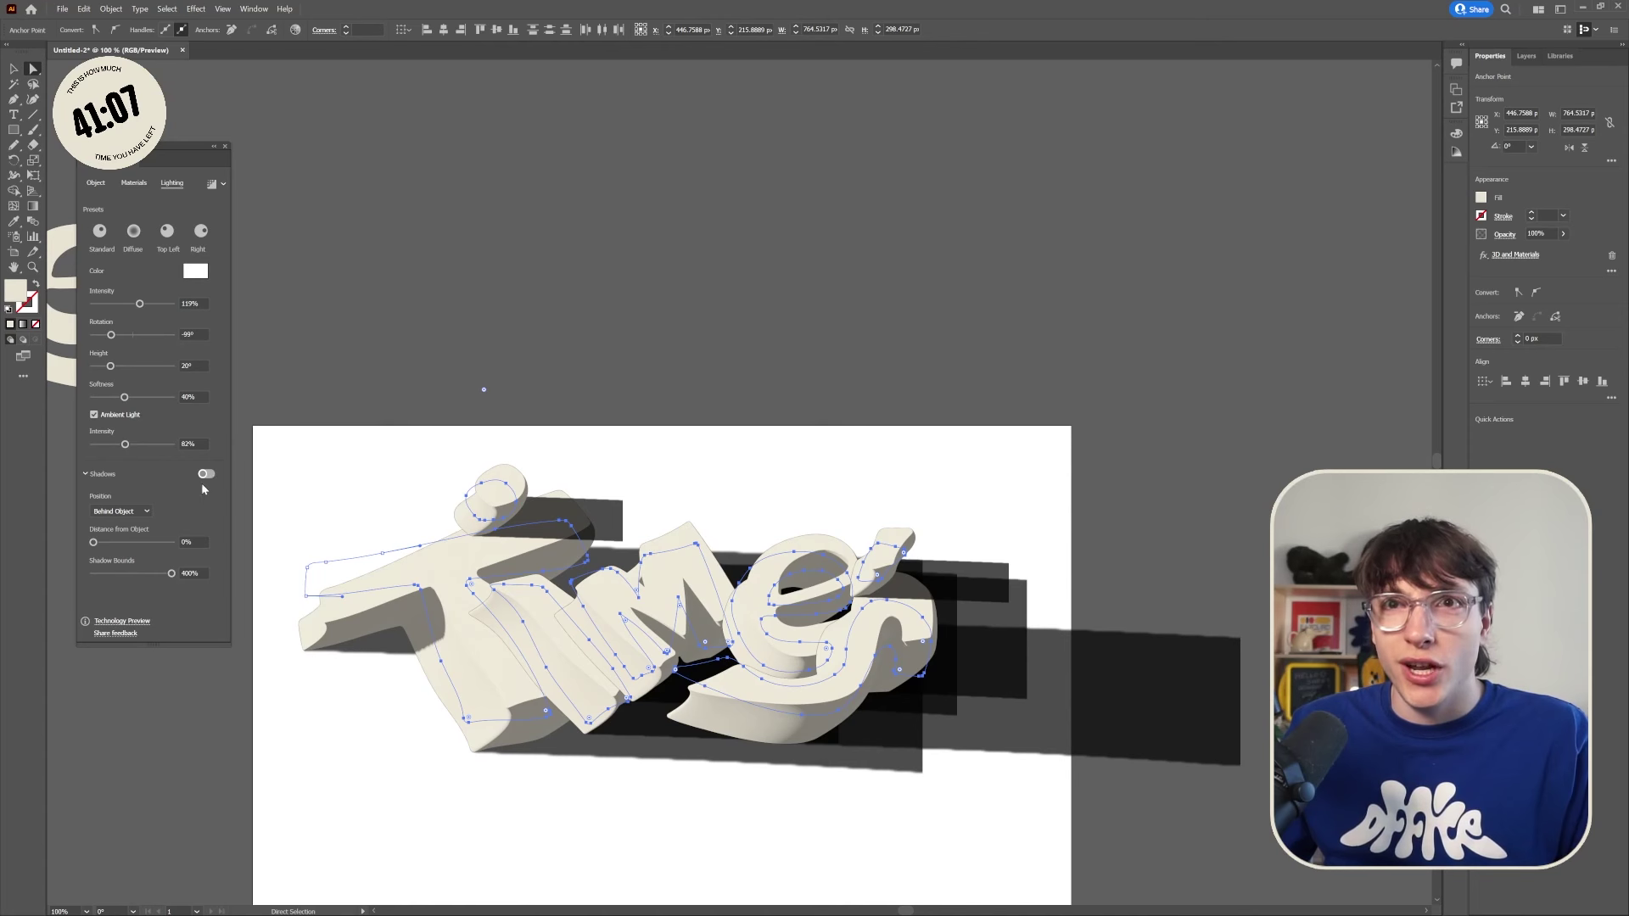
click(206, 475)
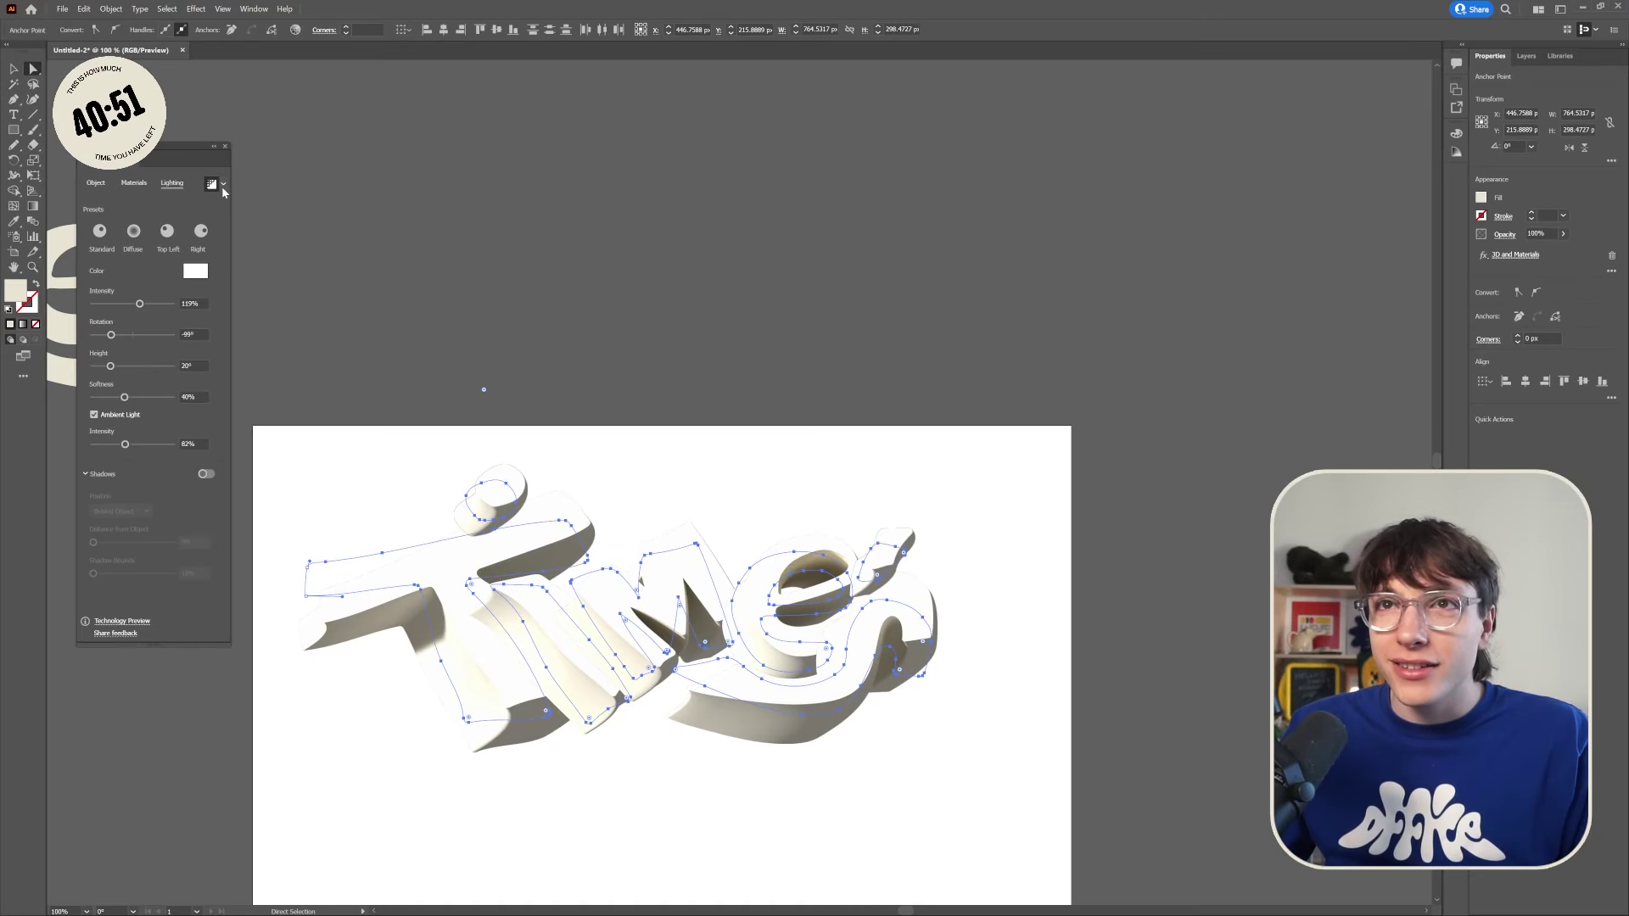
Step: Render the 3D lettering with ray tracing at high quality
click(223, 185)
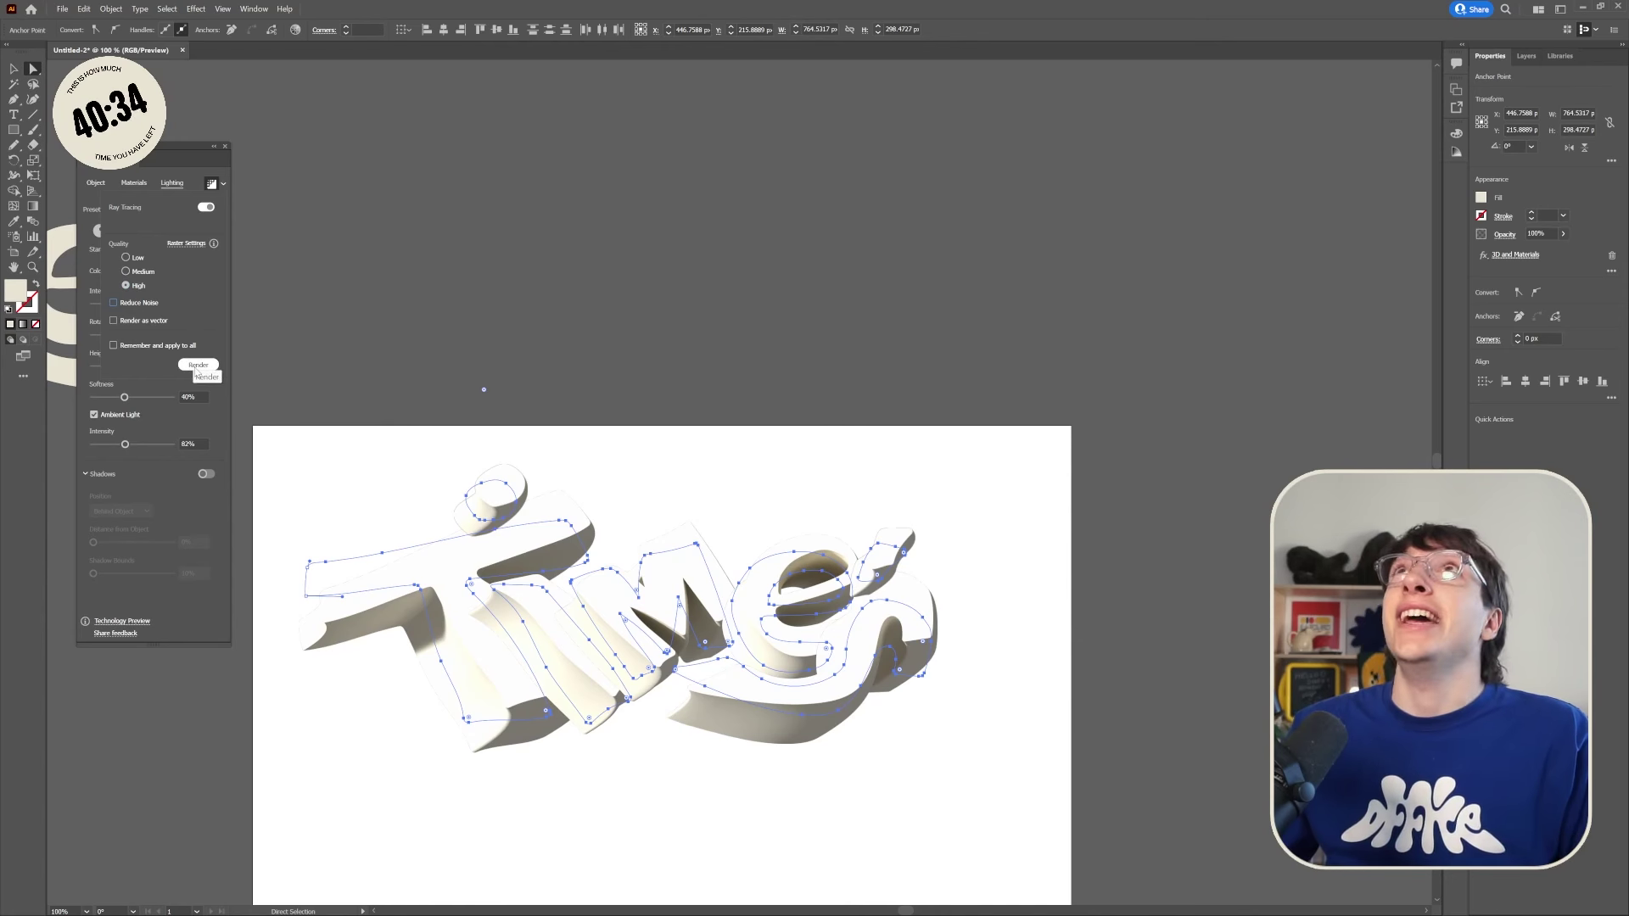
click(193, 370)
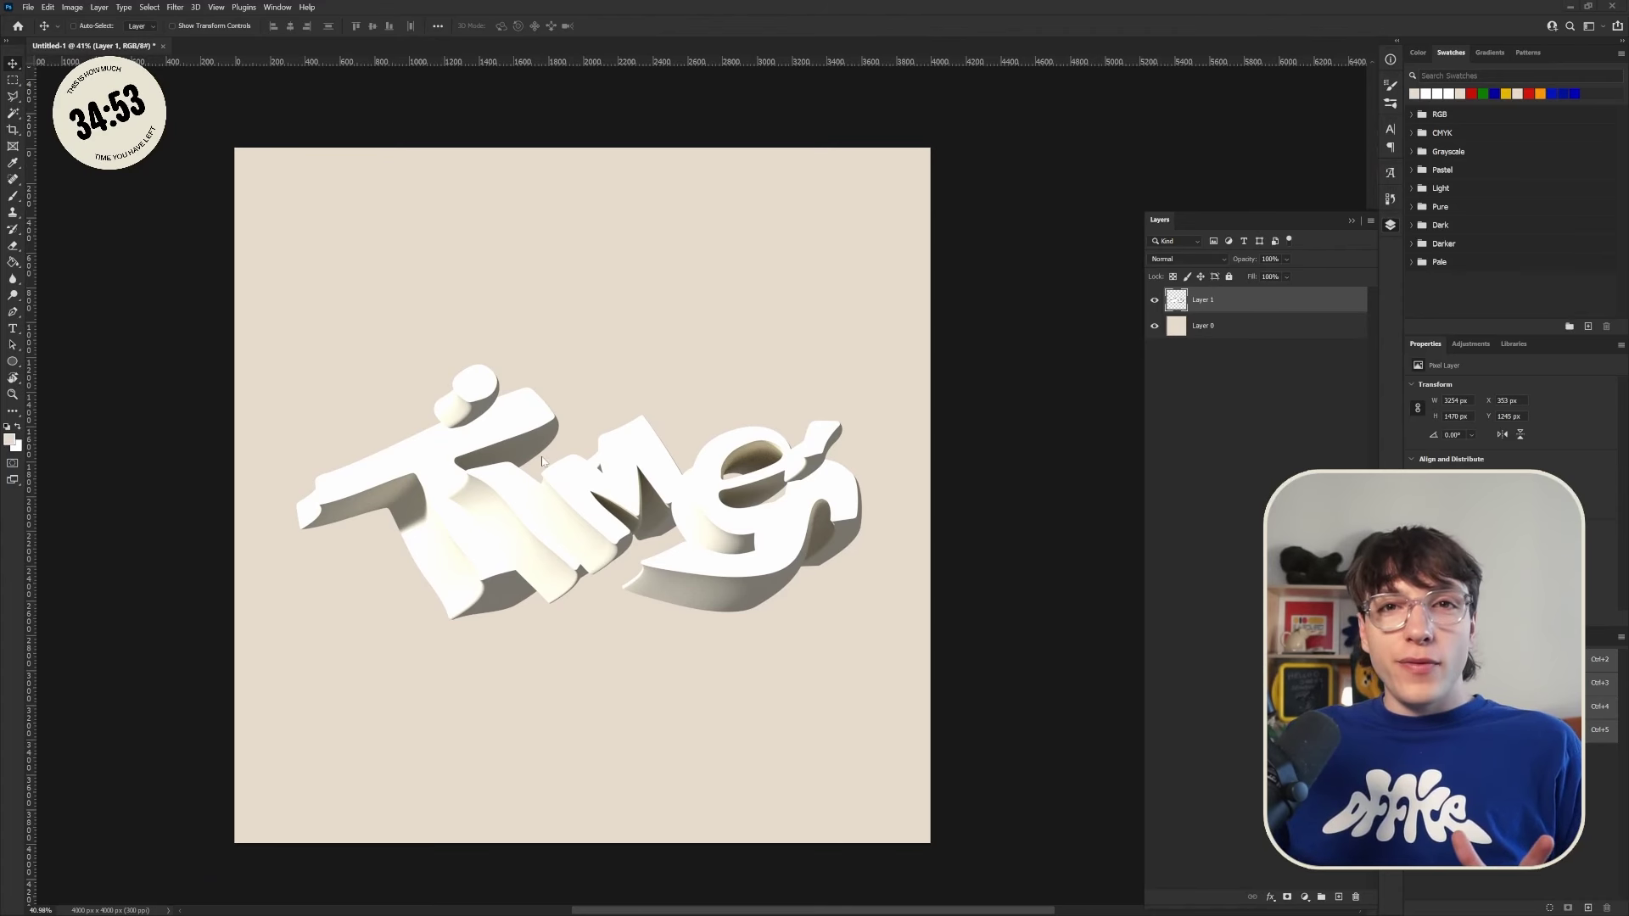
Step: In Photoshop, apply a Gaussian Blur with a 5.2 pixel radius to a copy of the lettering layer
scroll(616, 486, up, 2)
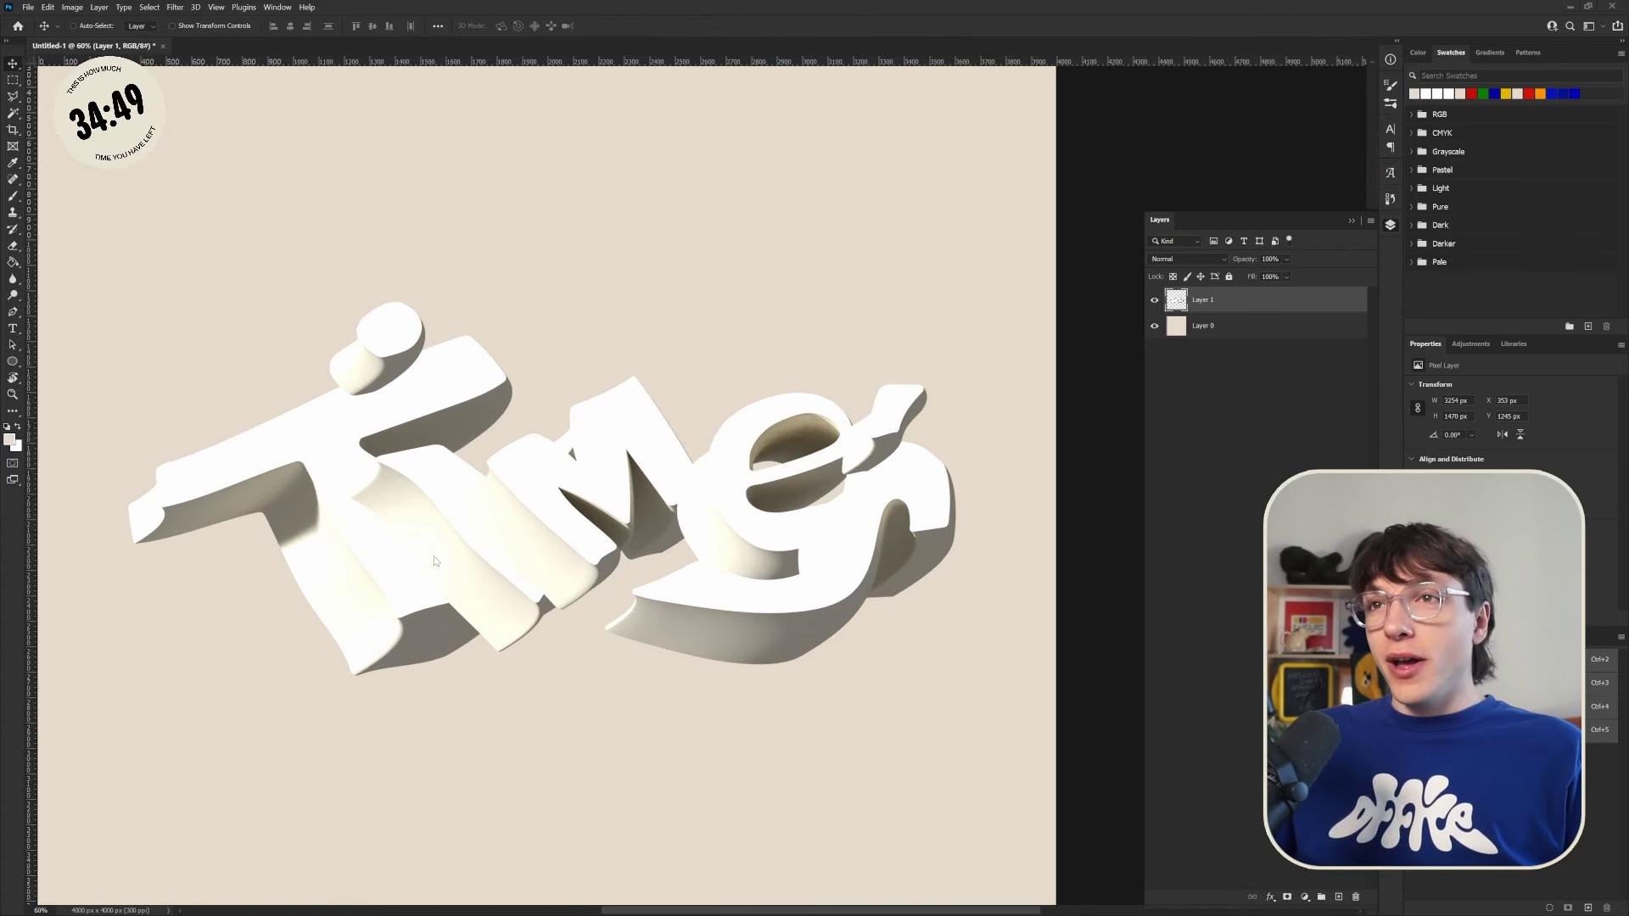
scroll(524, 583, down, 3)
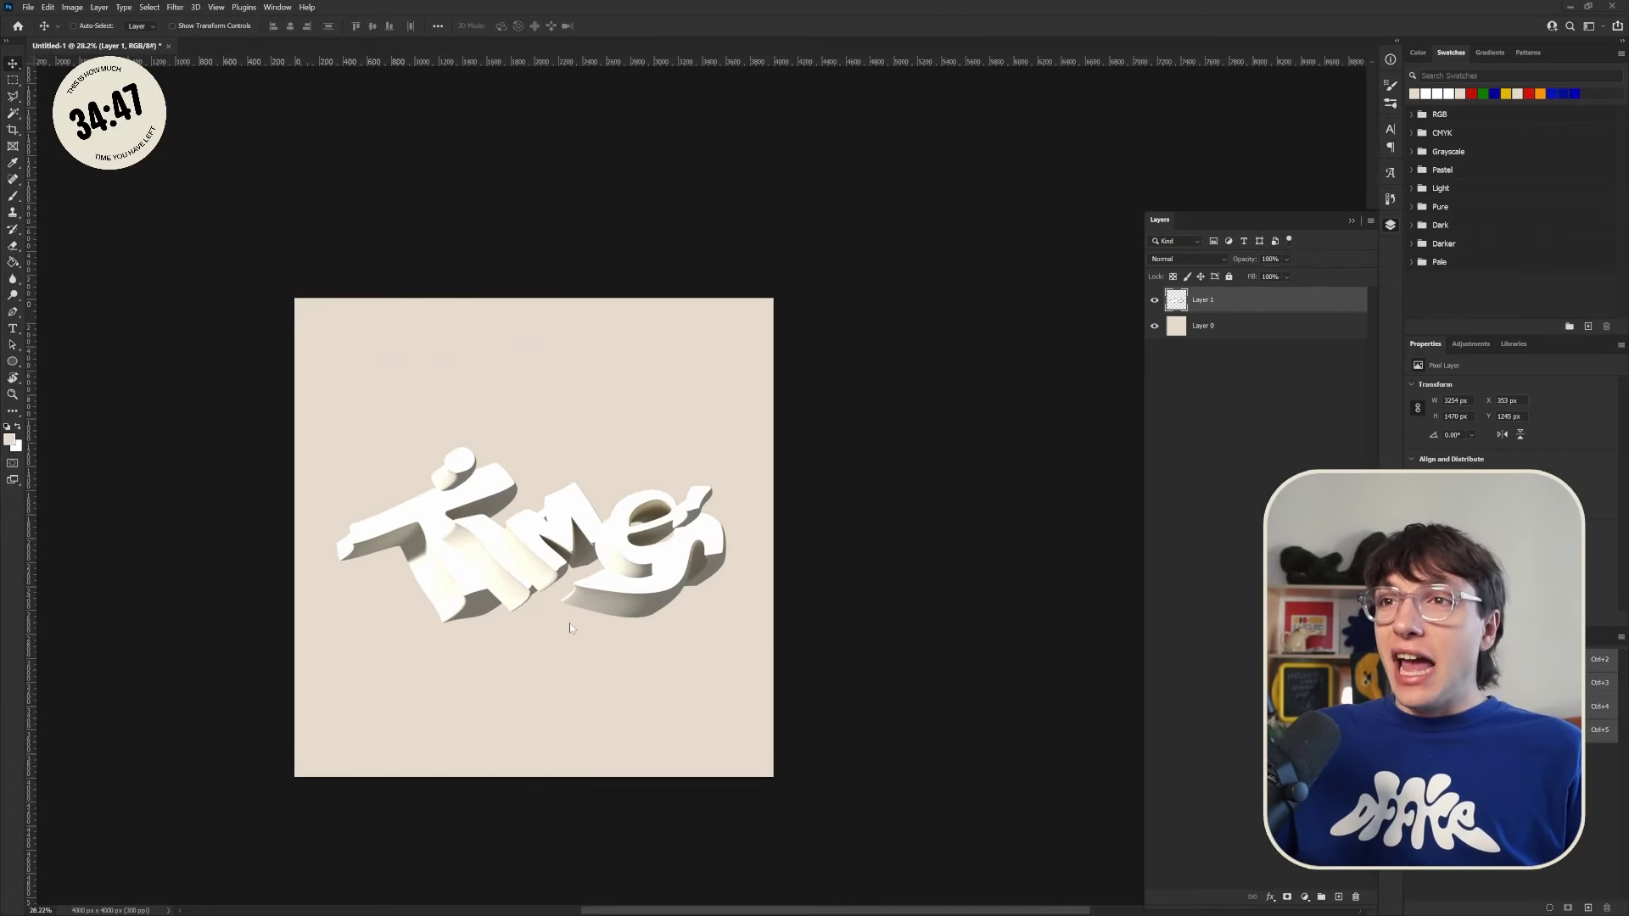
scroll(569, 623, up, 2)
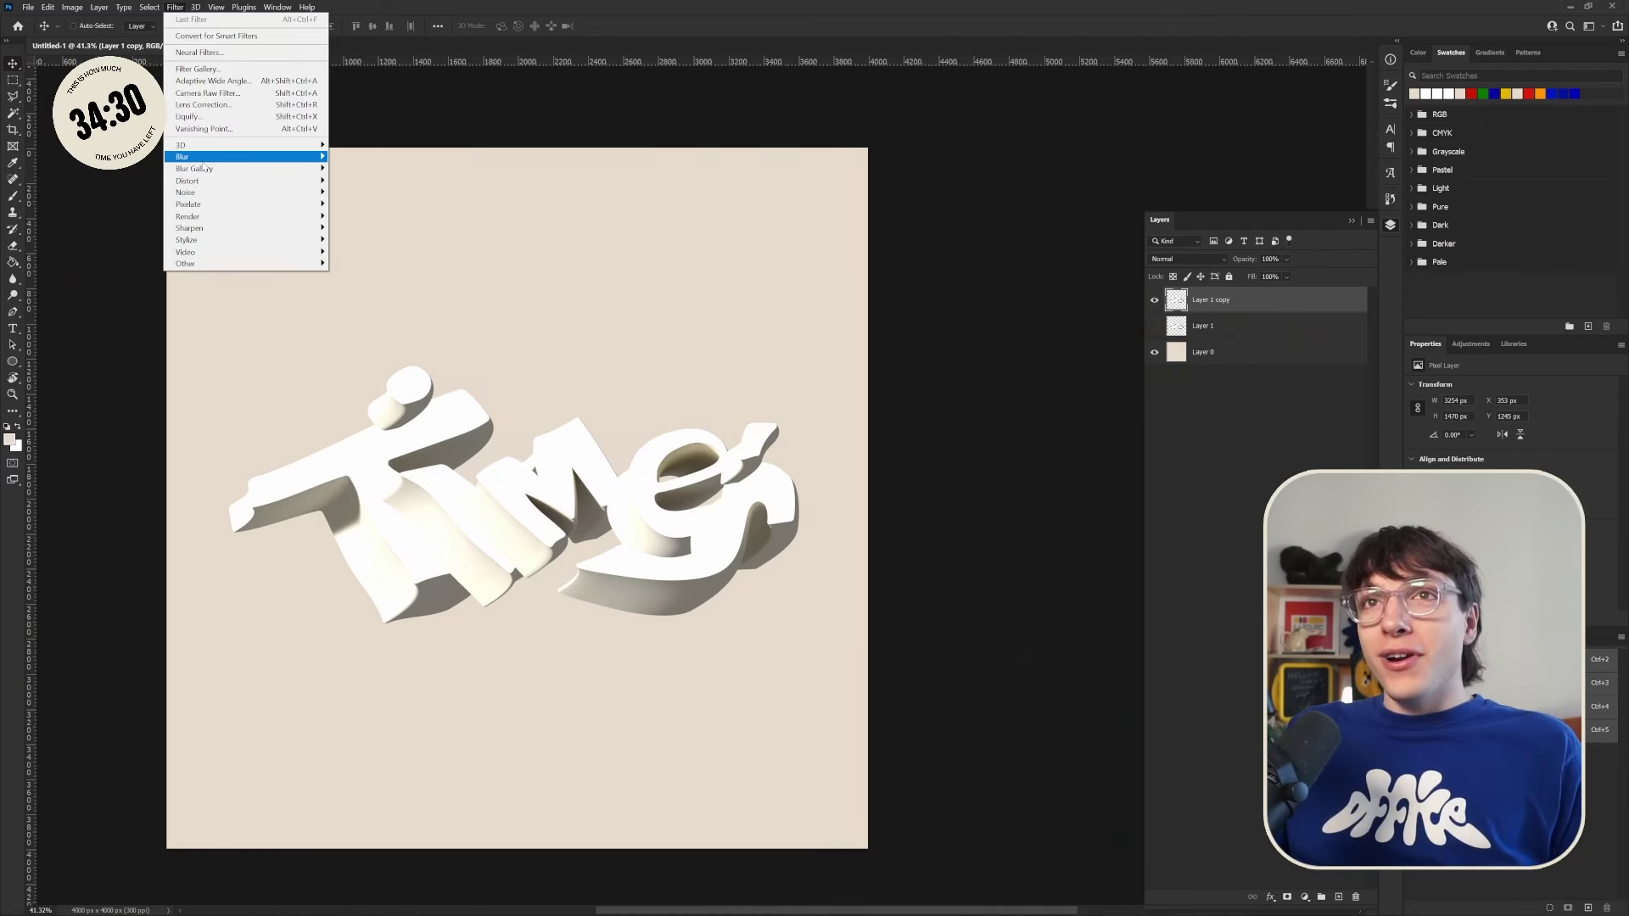
mouse_move(254, 157)
click(349, 205)
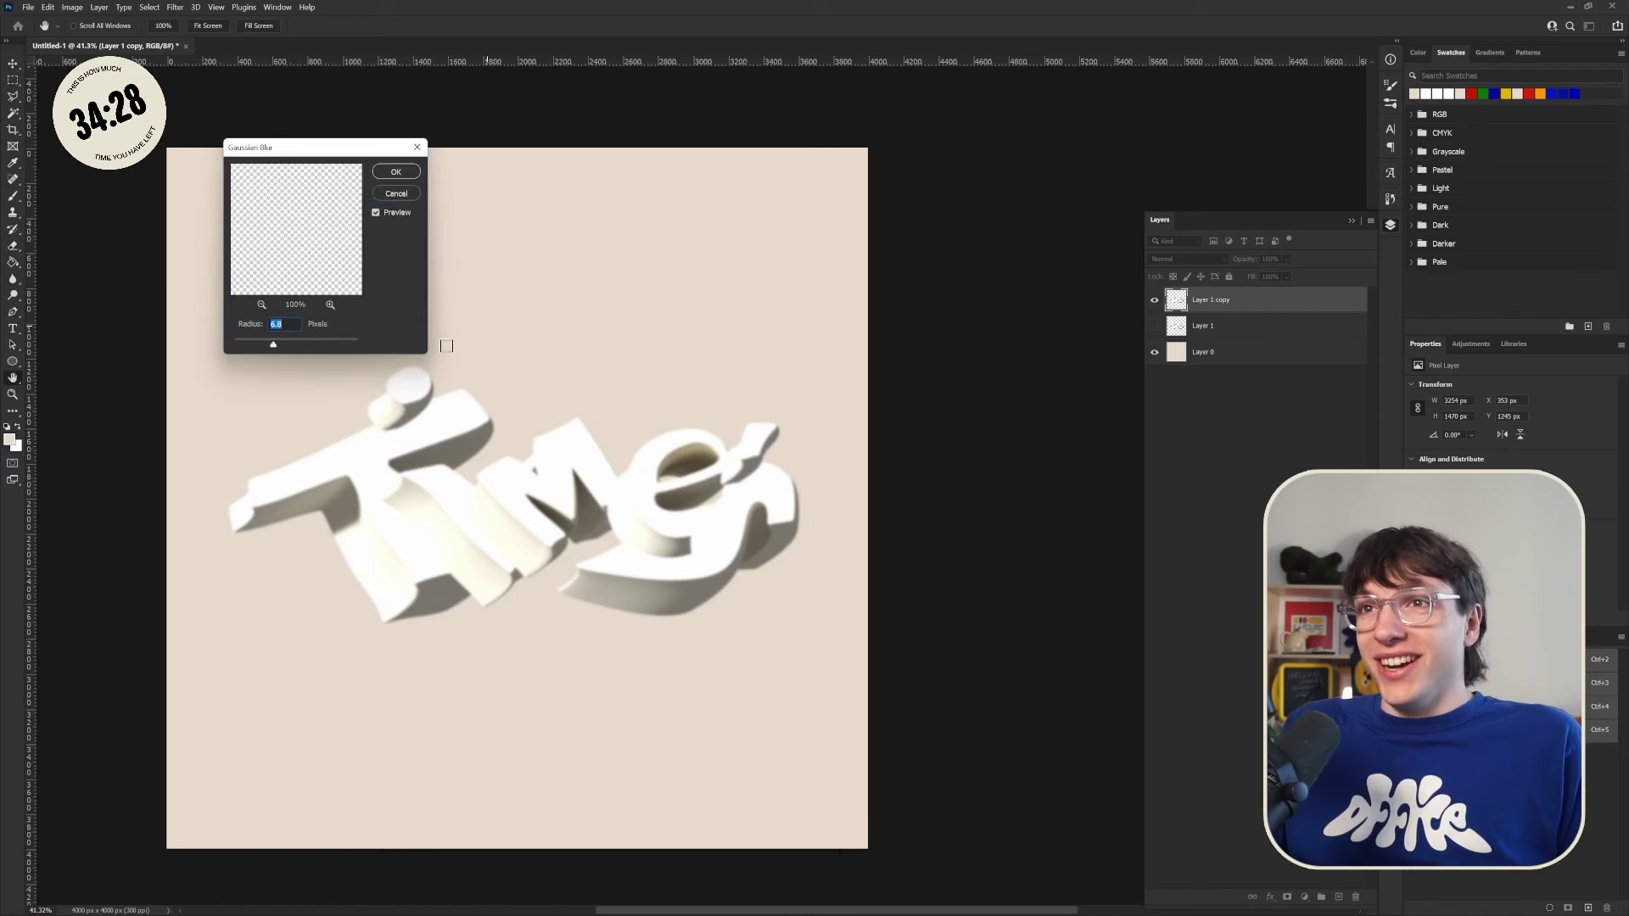
drag(273, 344, 272, 345)
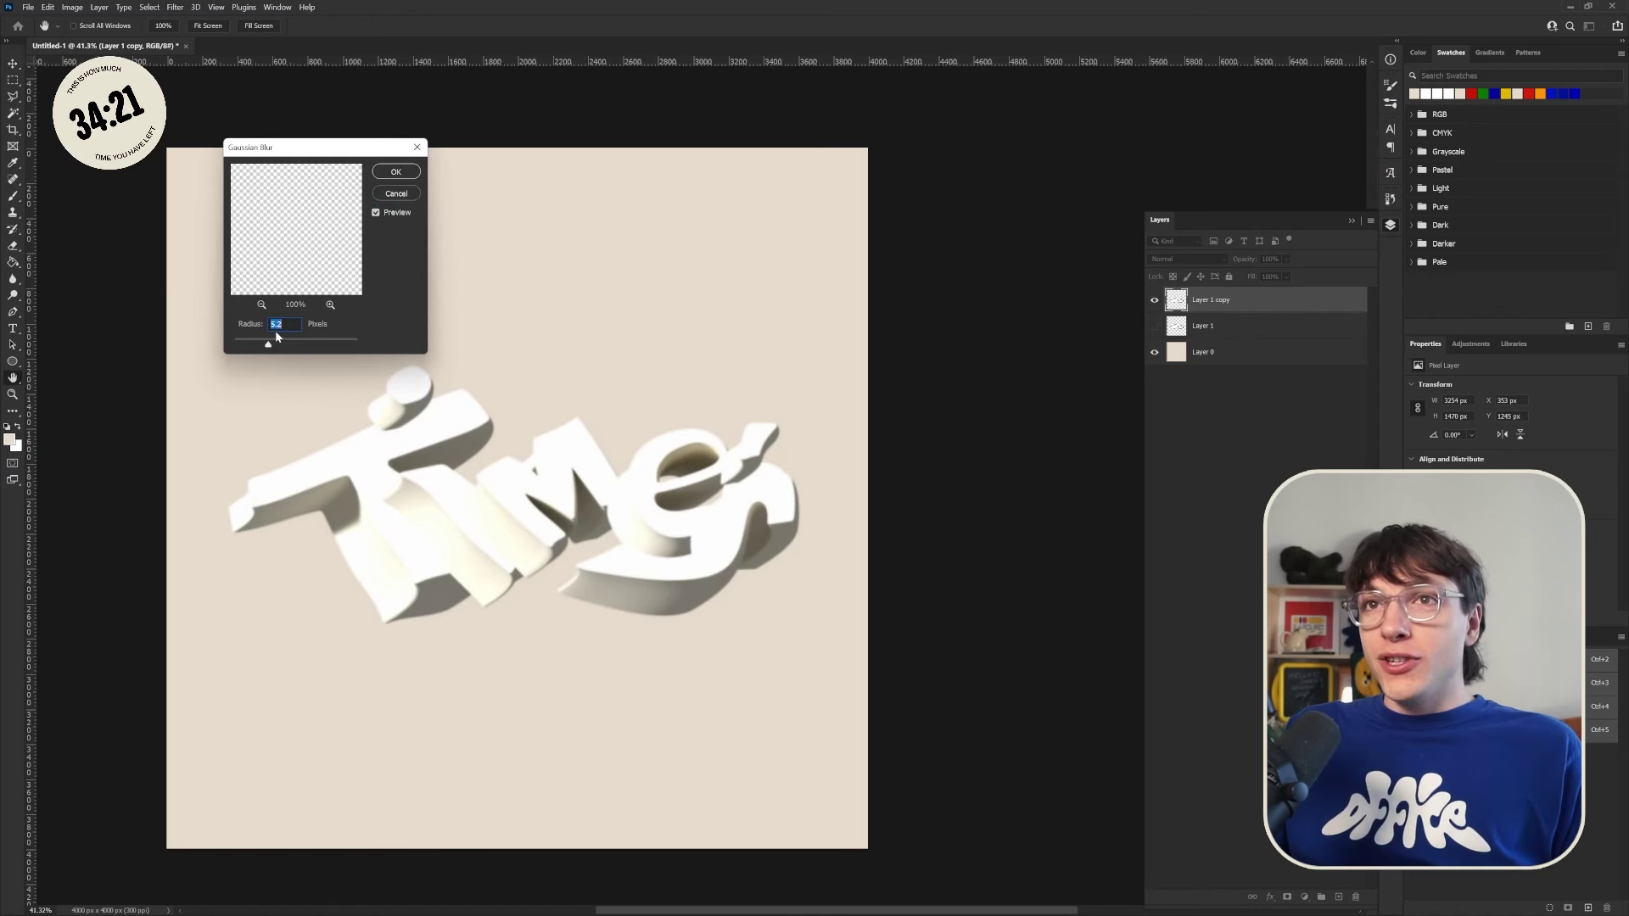
click(395, 172)
Step: Add 13.46% monochromatic Gaussian noise to the blurred lettering copy
click(176, 6)
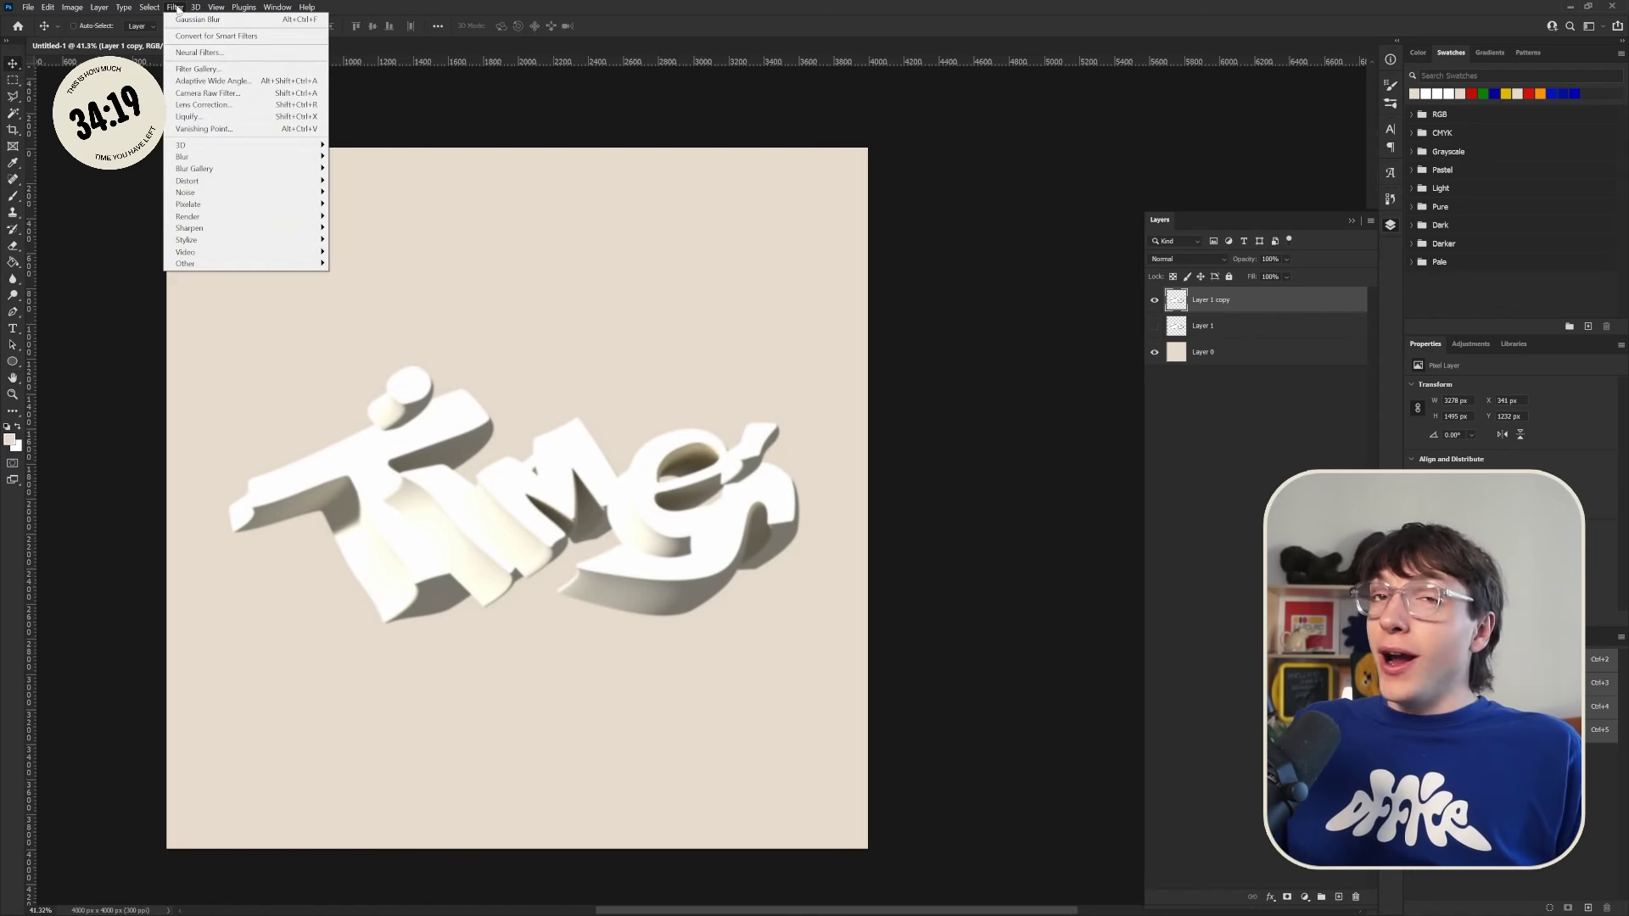
mouse_move(204, 195)
click(357, 194)
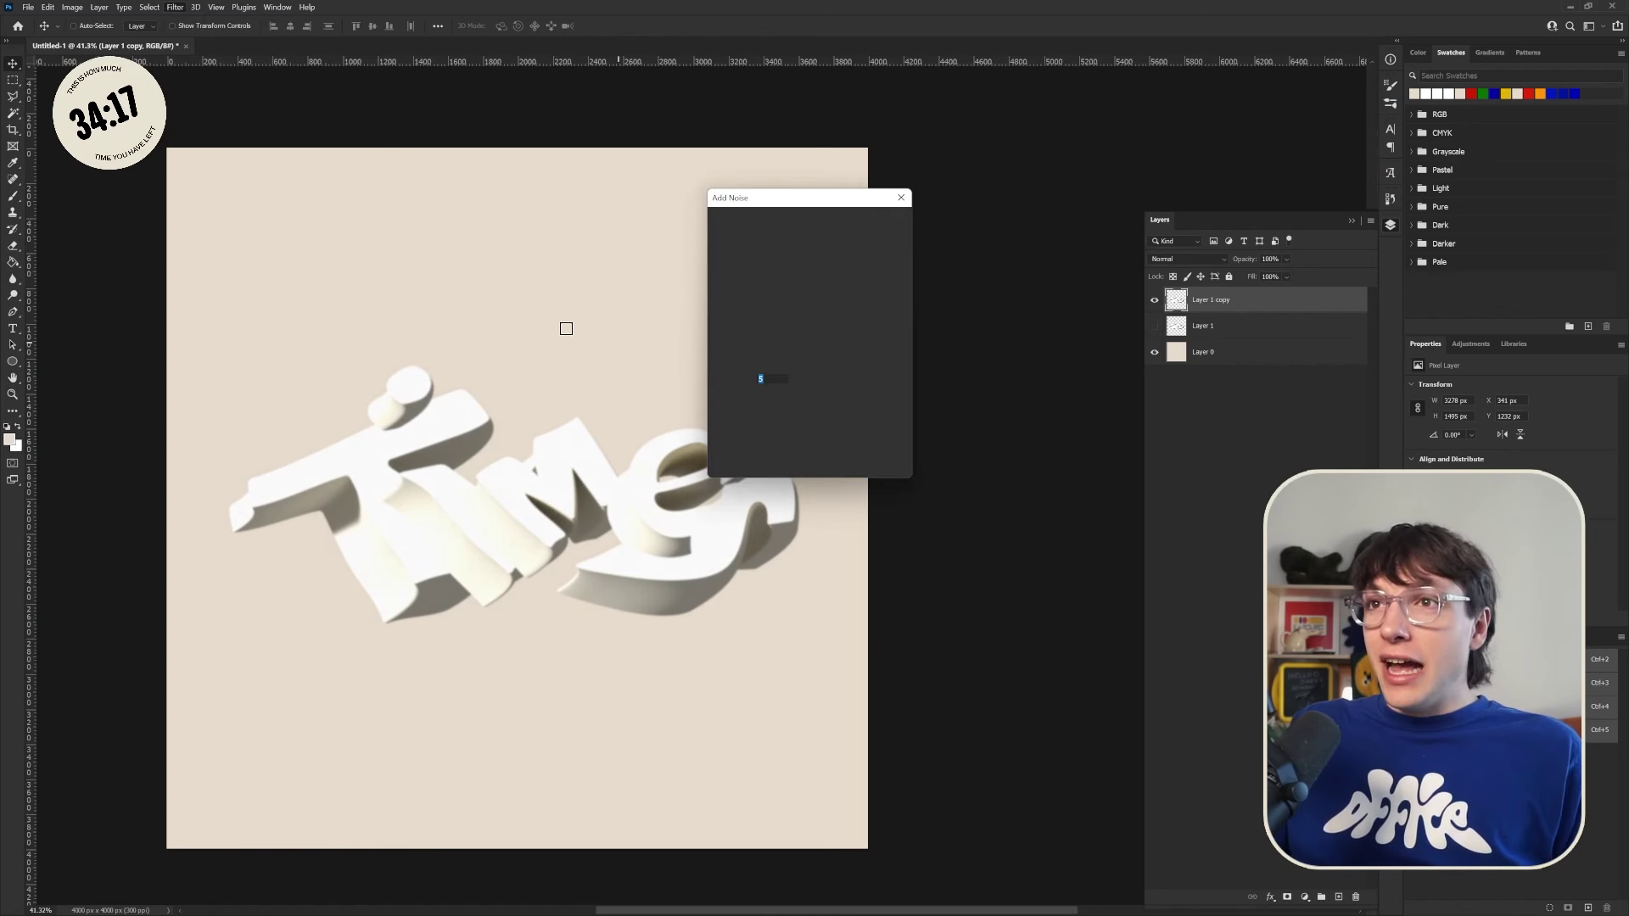
drag(752, 400, 737, 400)
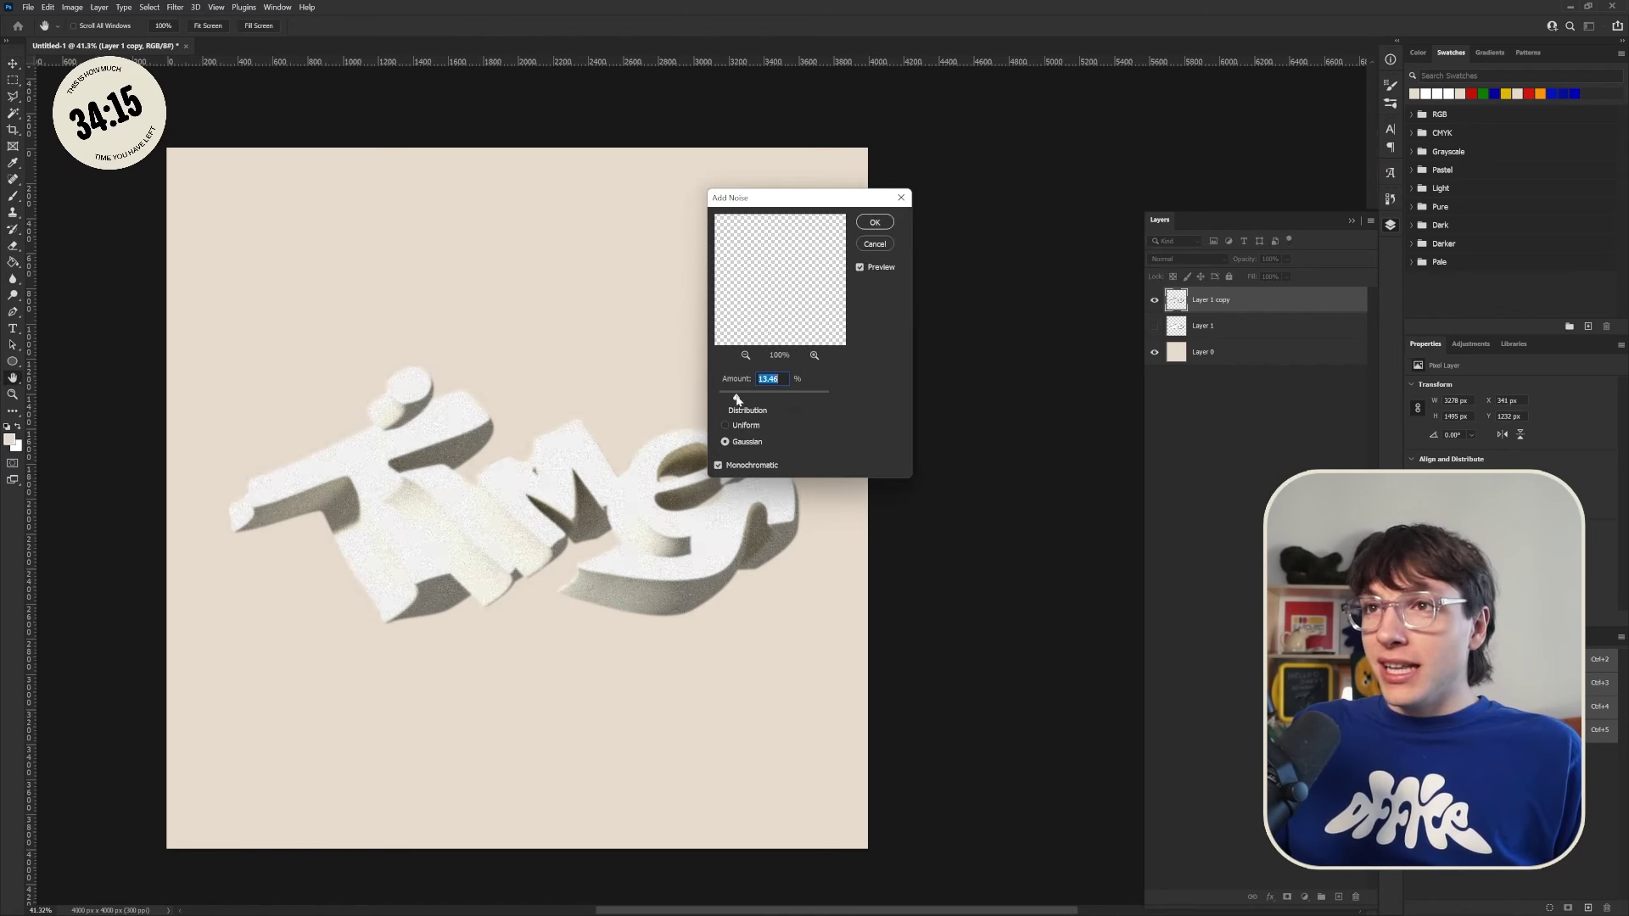
key(Return)
Step: Apply a Threshold adjustment to the noisy lettering copy to give it a grainy black-and-white look
click(73, 7)
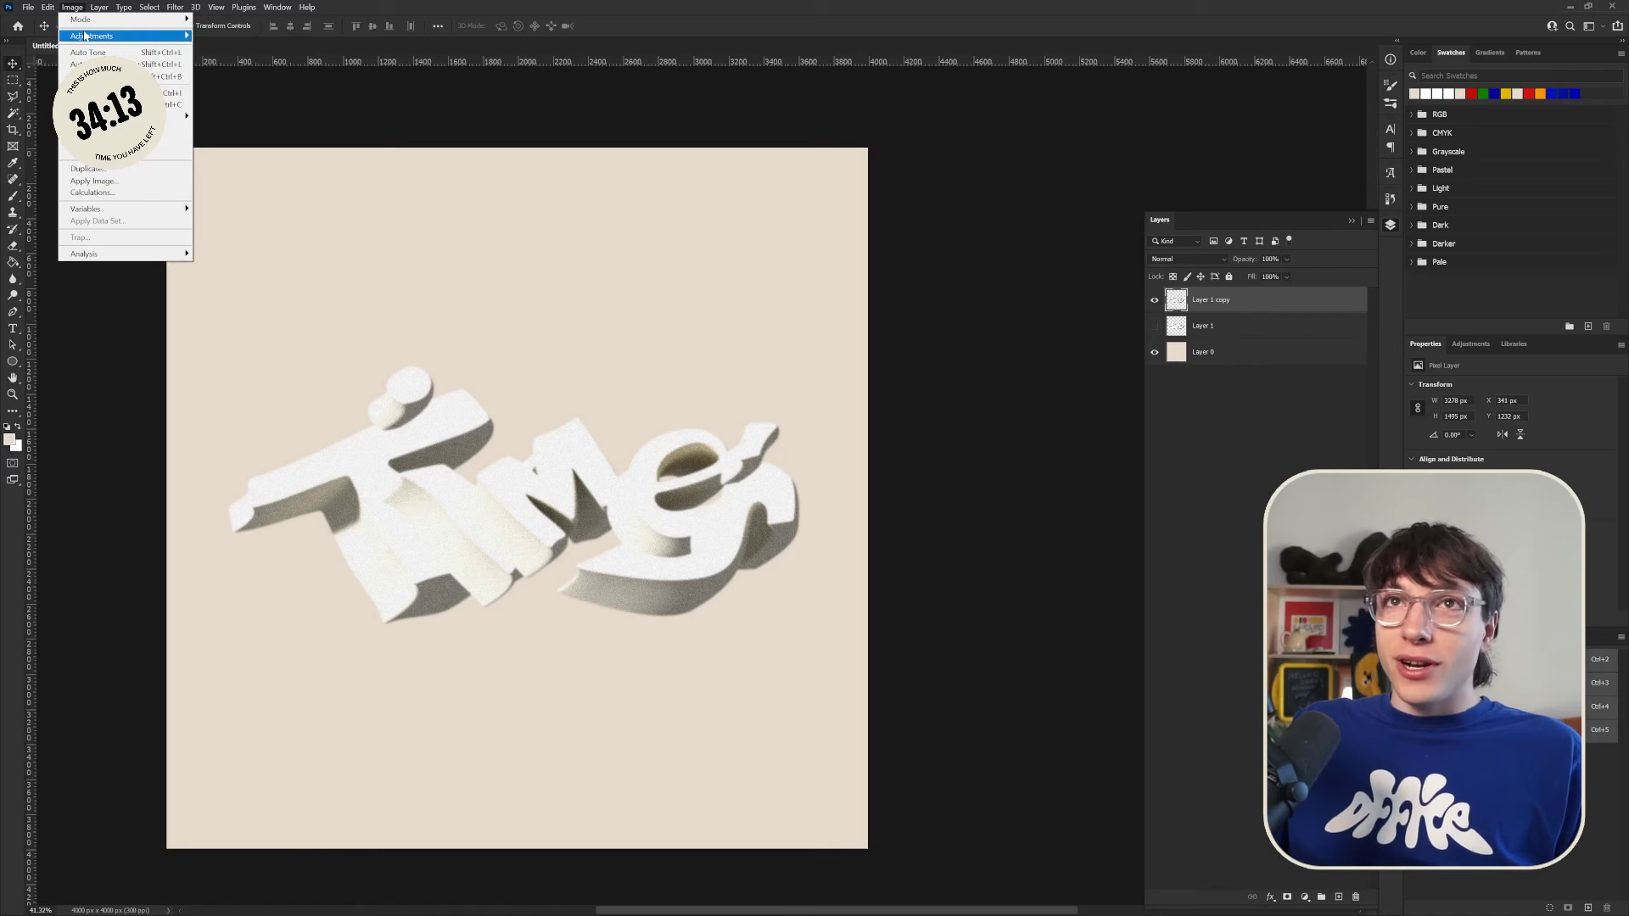
mouse_move(102, 40)
click(226, 200)
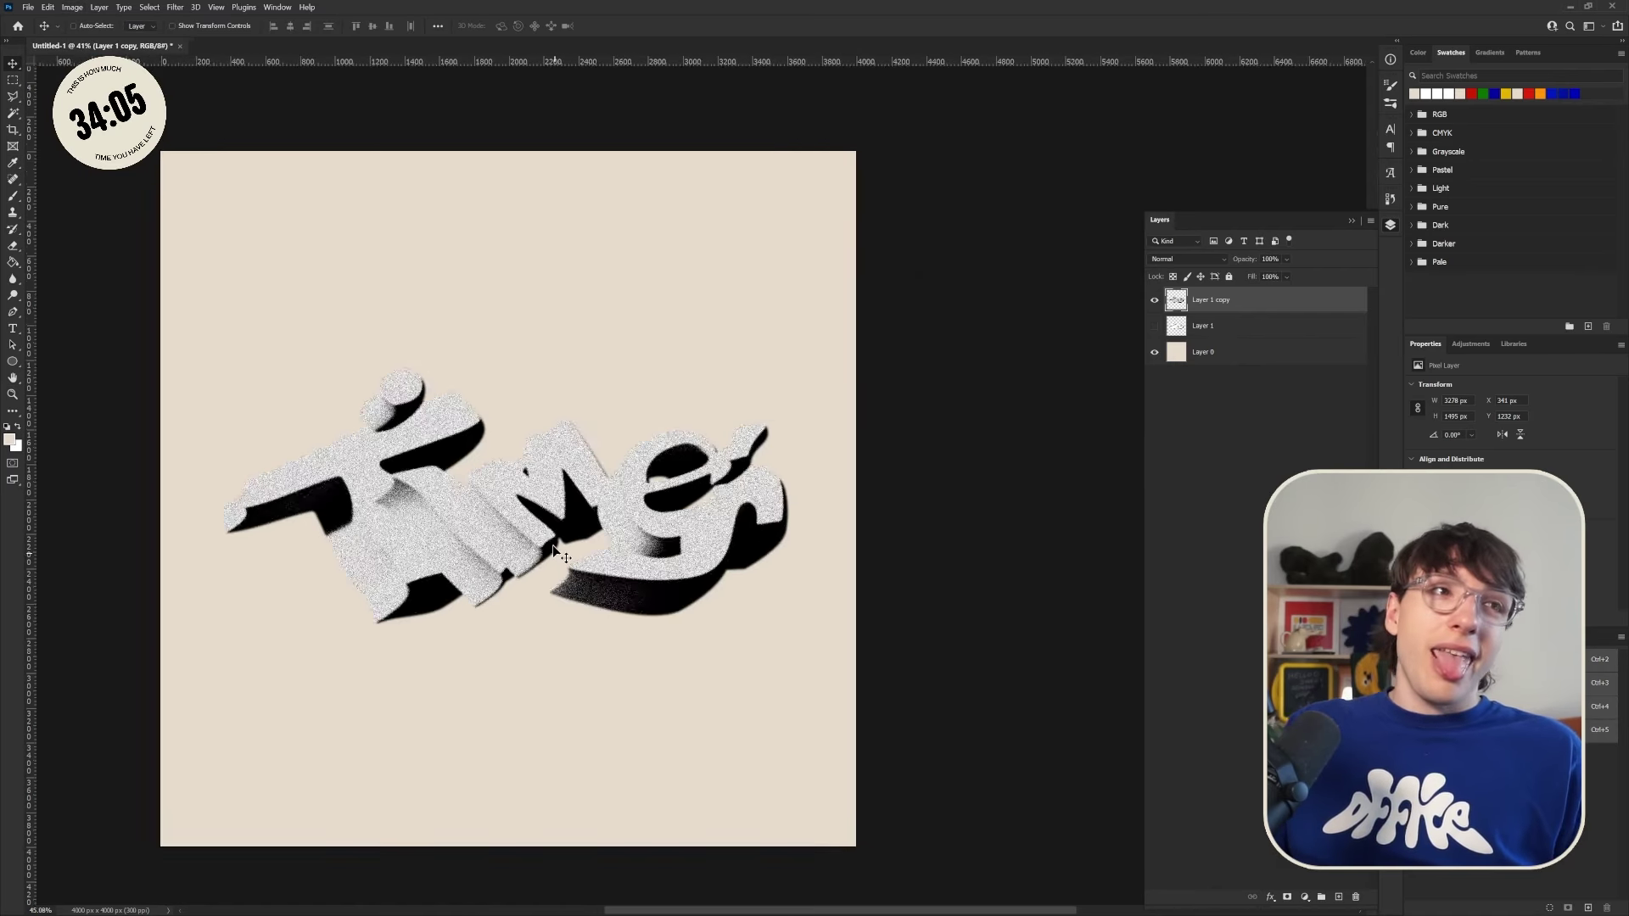
scroll(560, 551, up, 3)
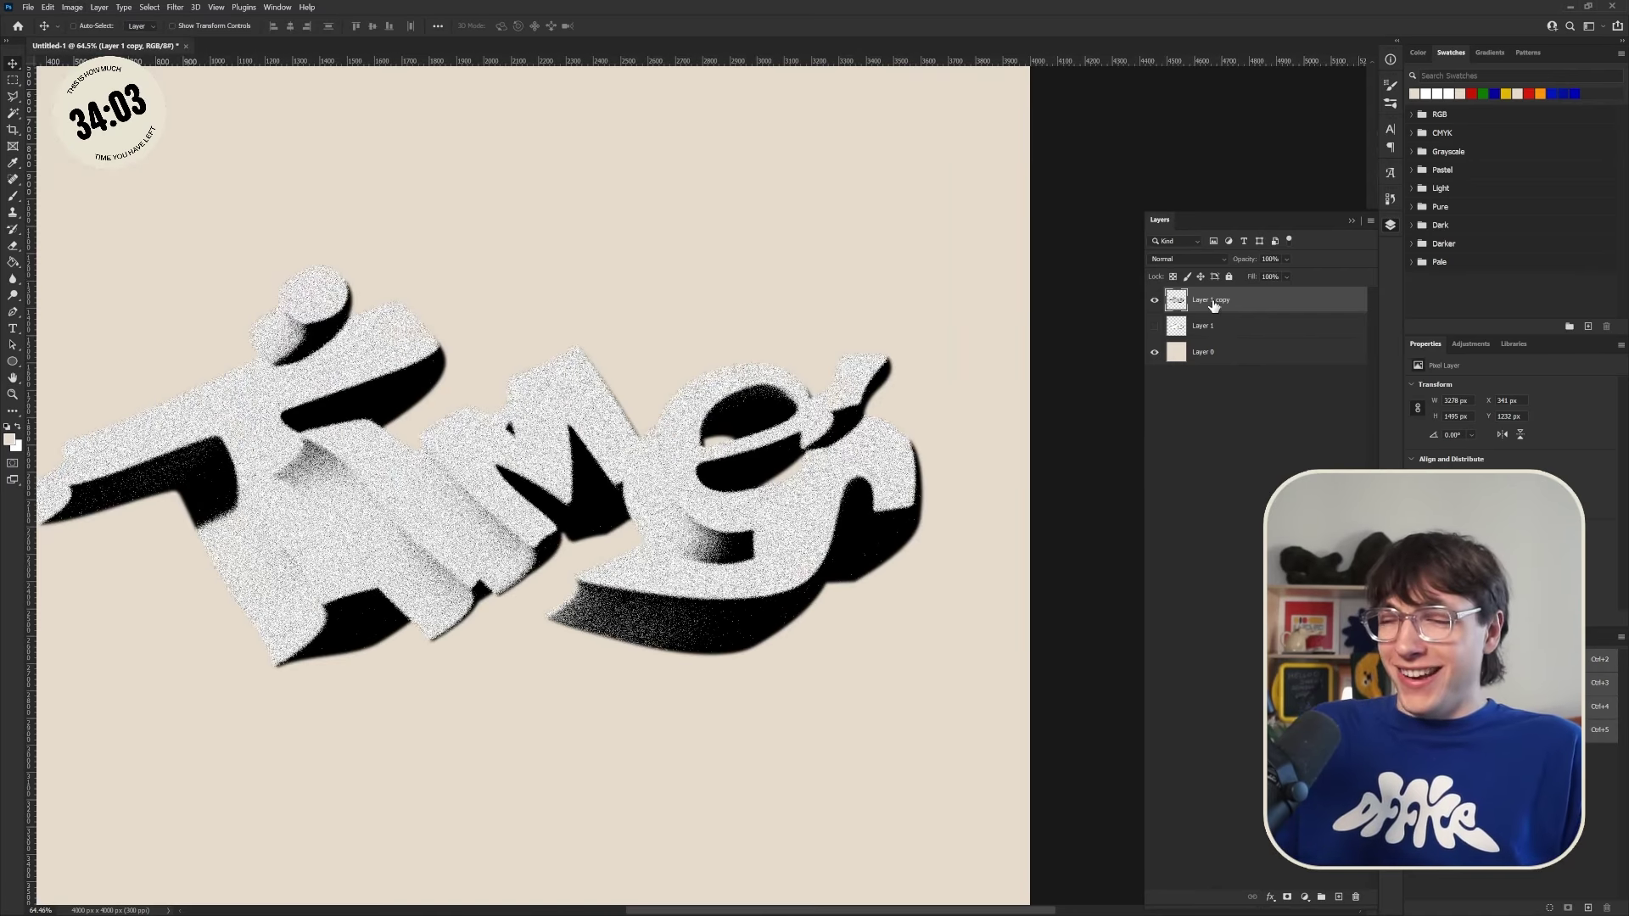
Step: Delete the grainy lettering copy and show the original rendered lettering layer again
key(Delete)
click(1154, 299)
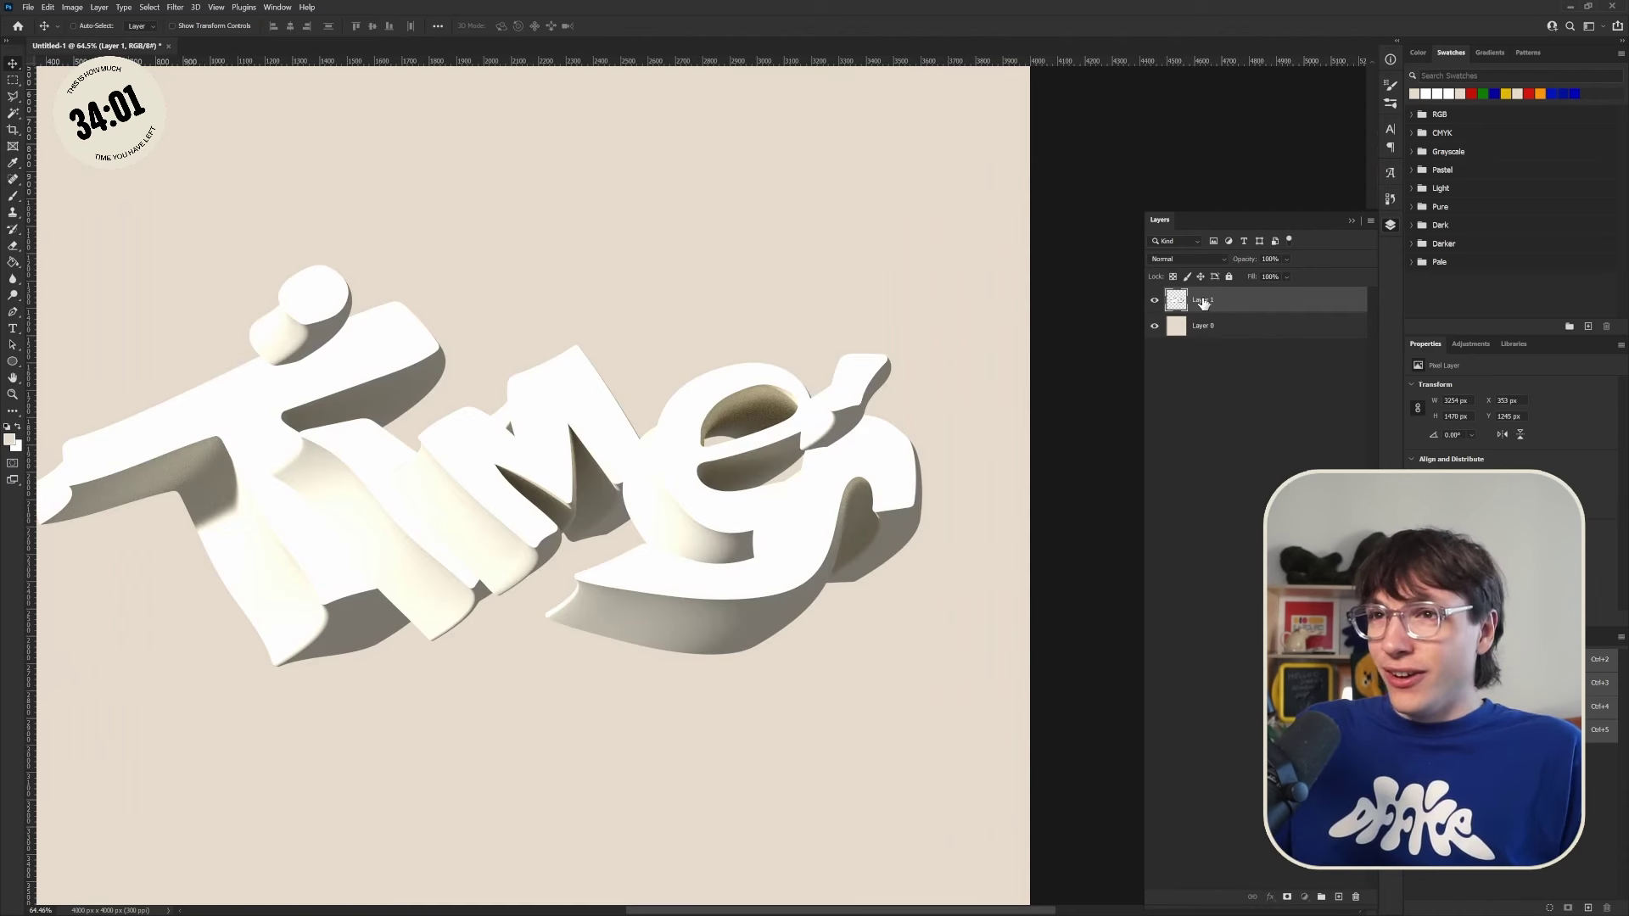
scroll(481, 624, down, 2)
scroll(481, 624, up, 1)
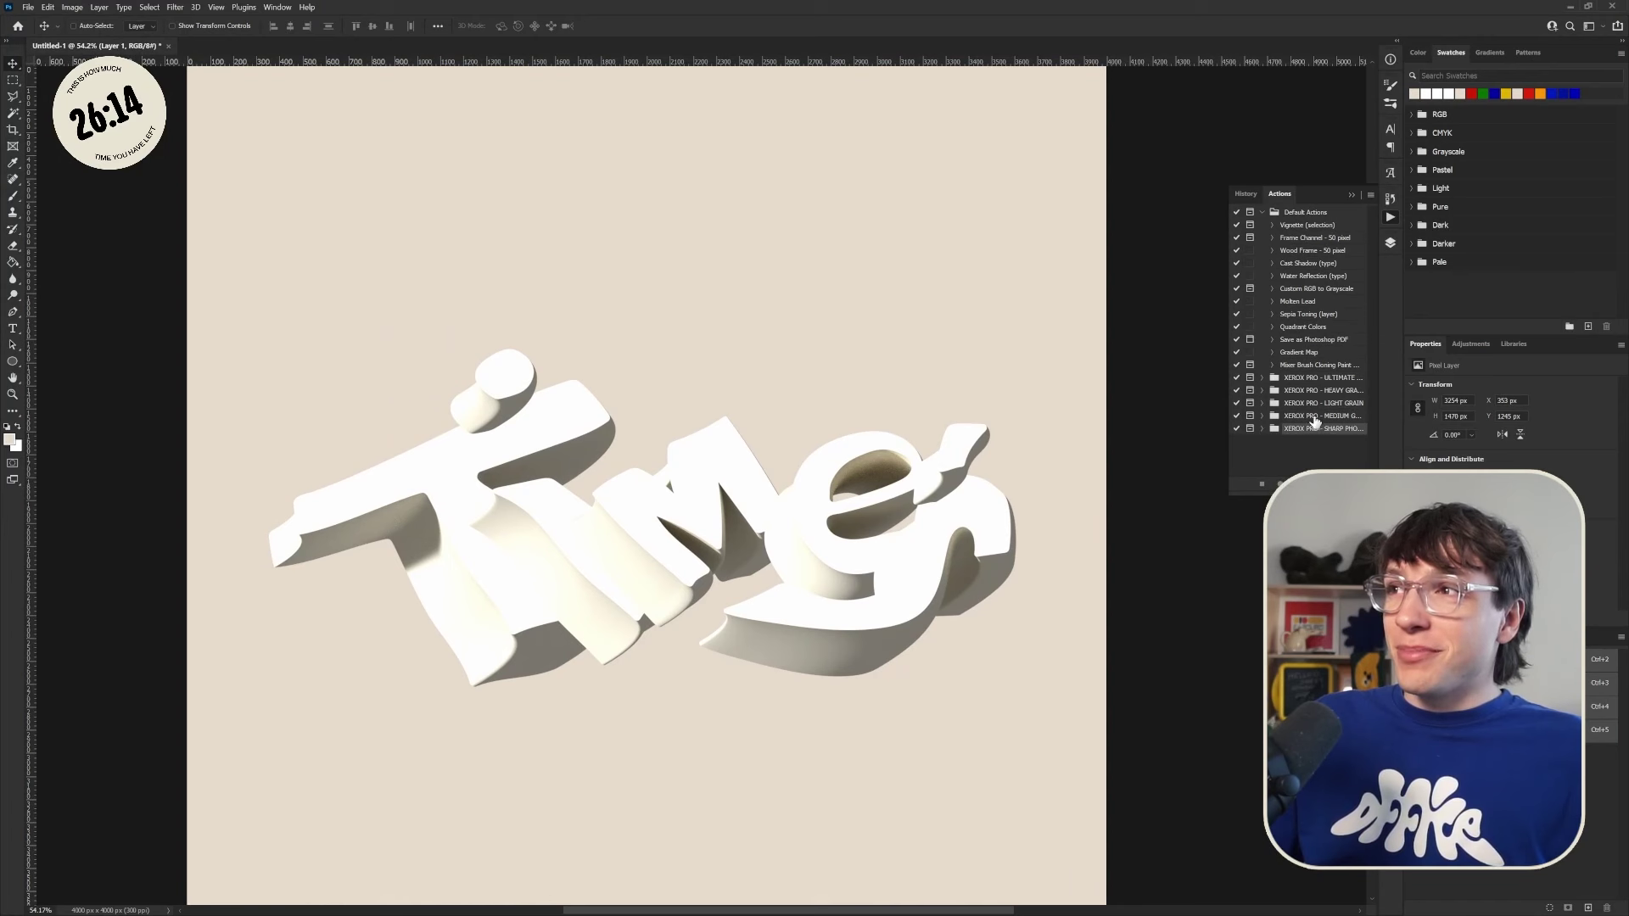
Step: Run a photocopy action from the XEROX PRO sharp set on the lettering, adjusting its Stamp filter's light/dark balance and smoothness
click(1261, 430)
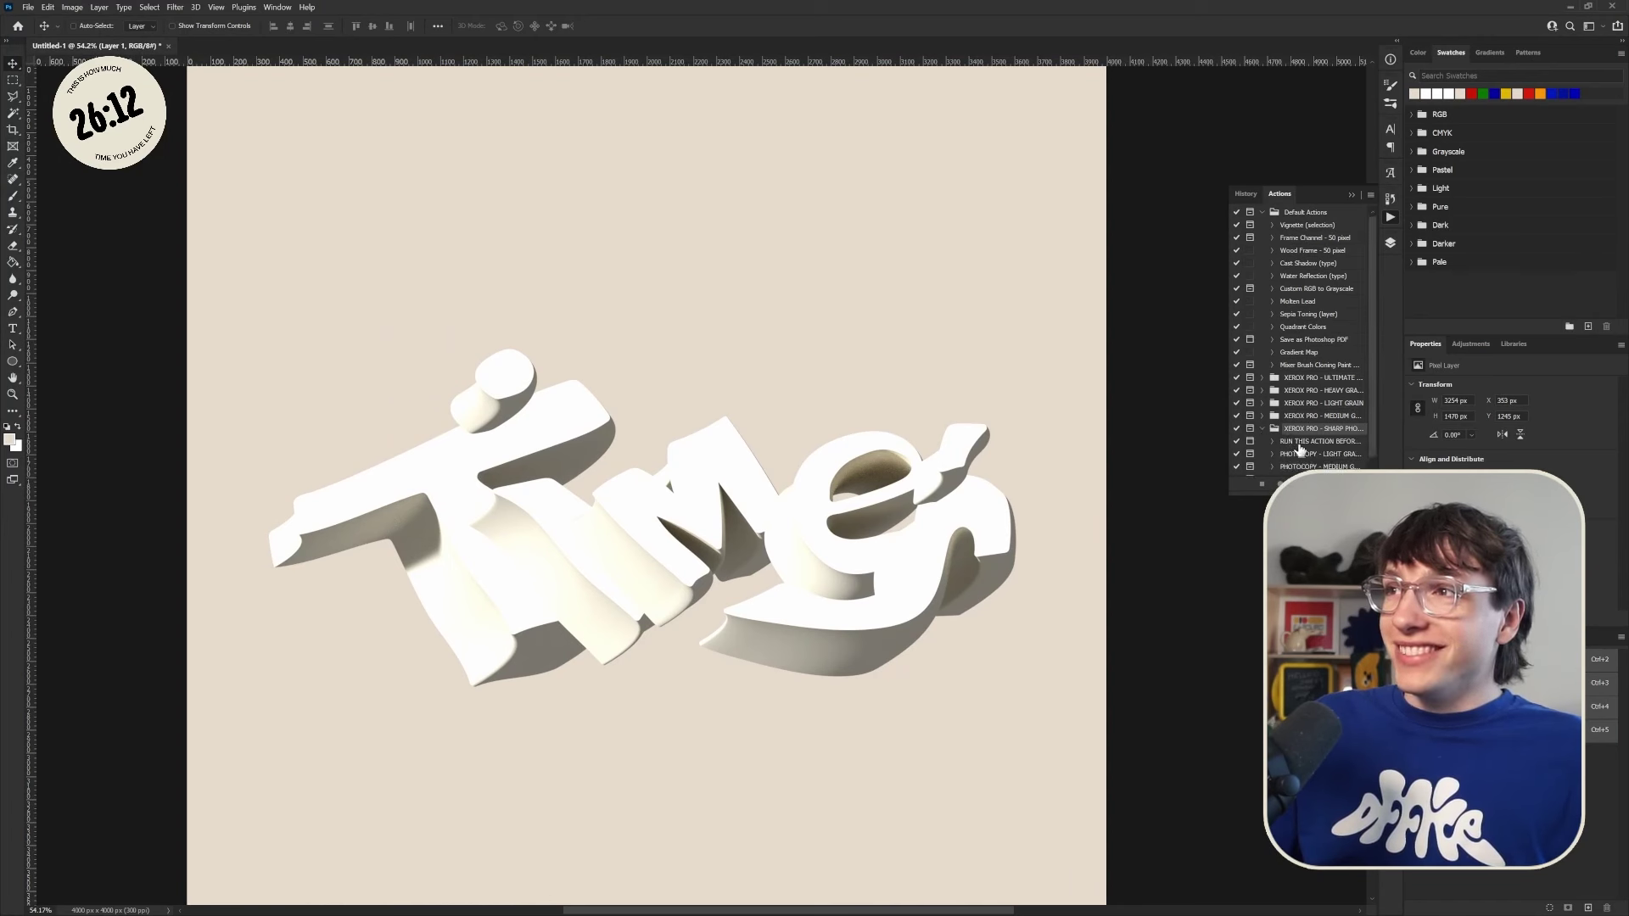
click(1298, 484)
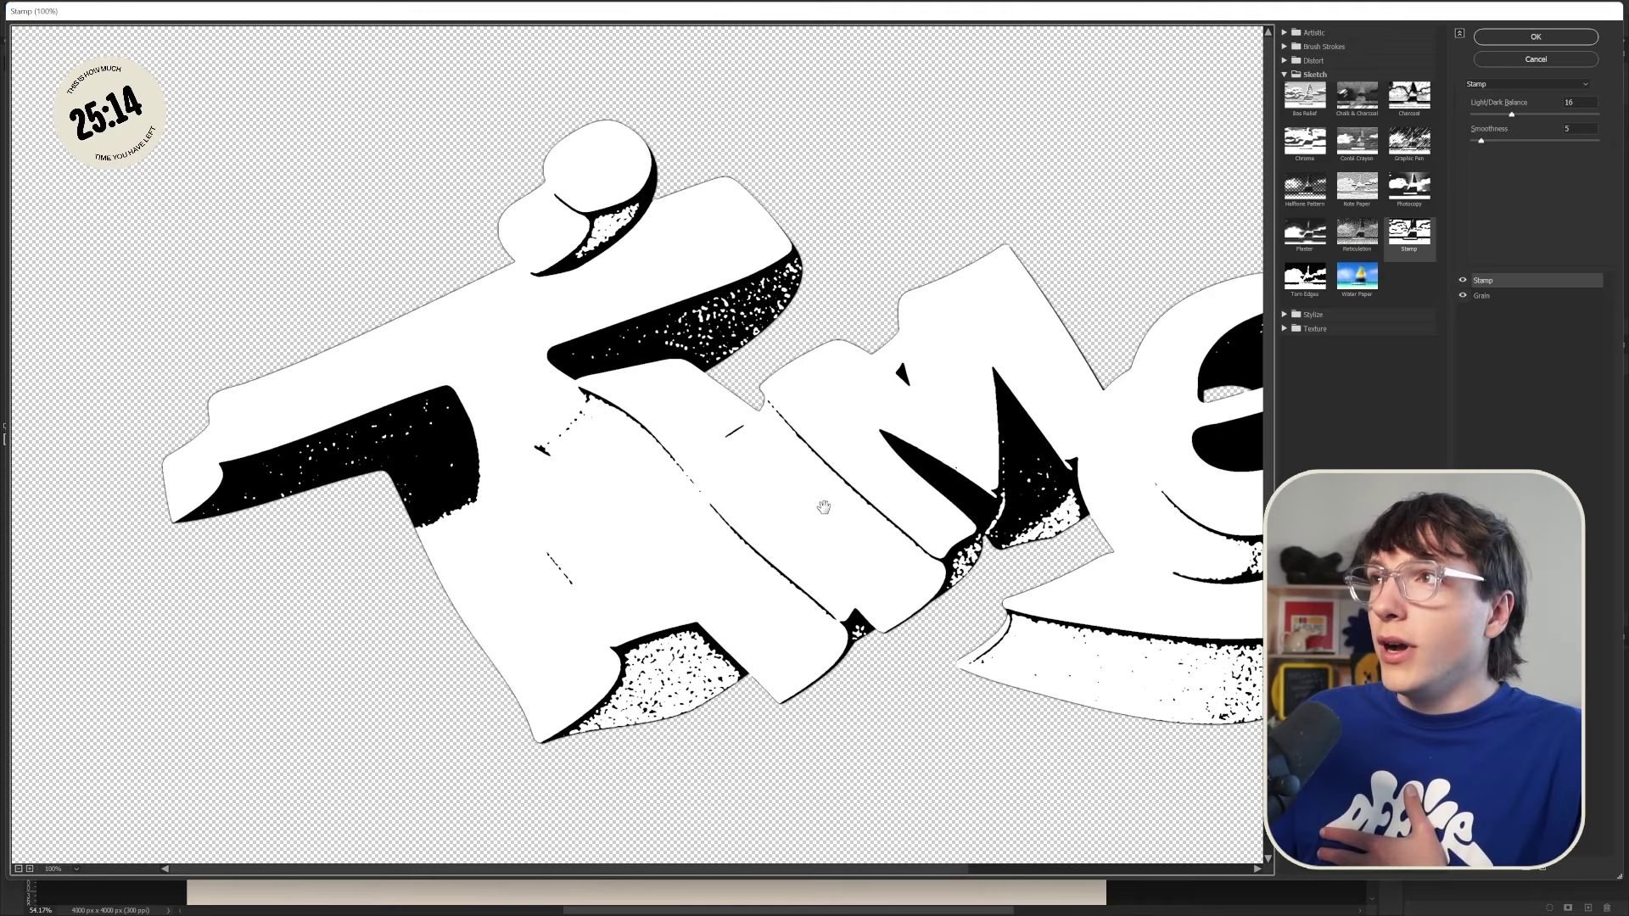
key(ctrl+minus)
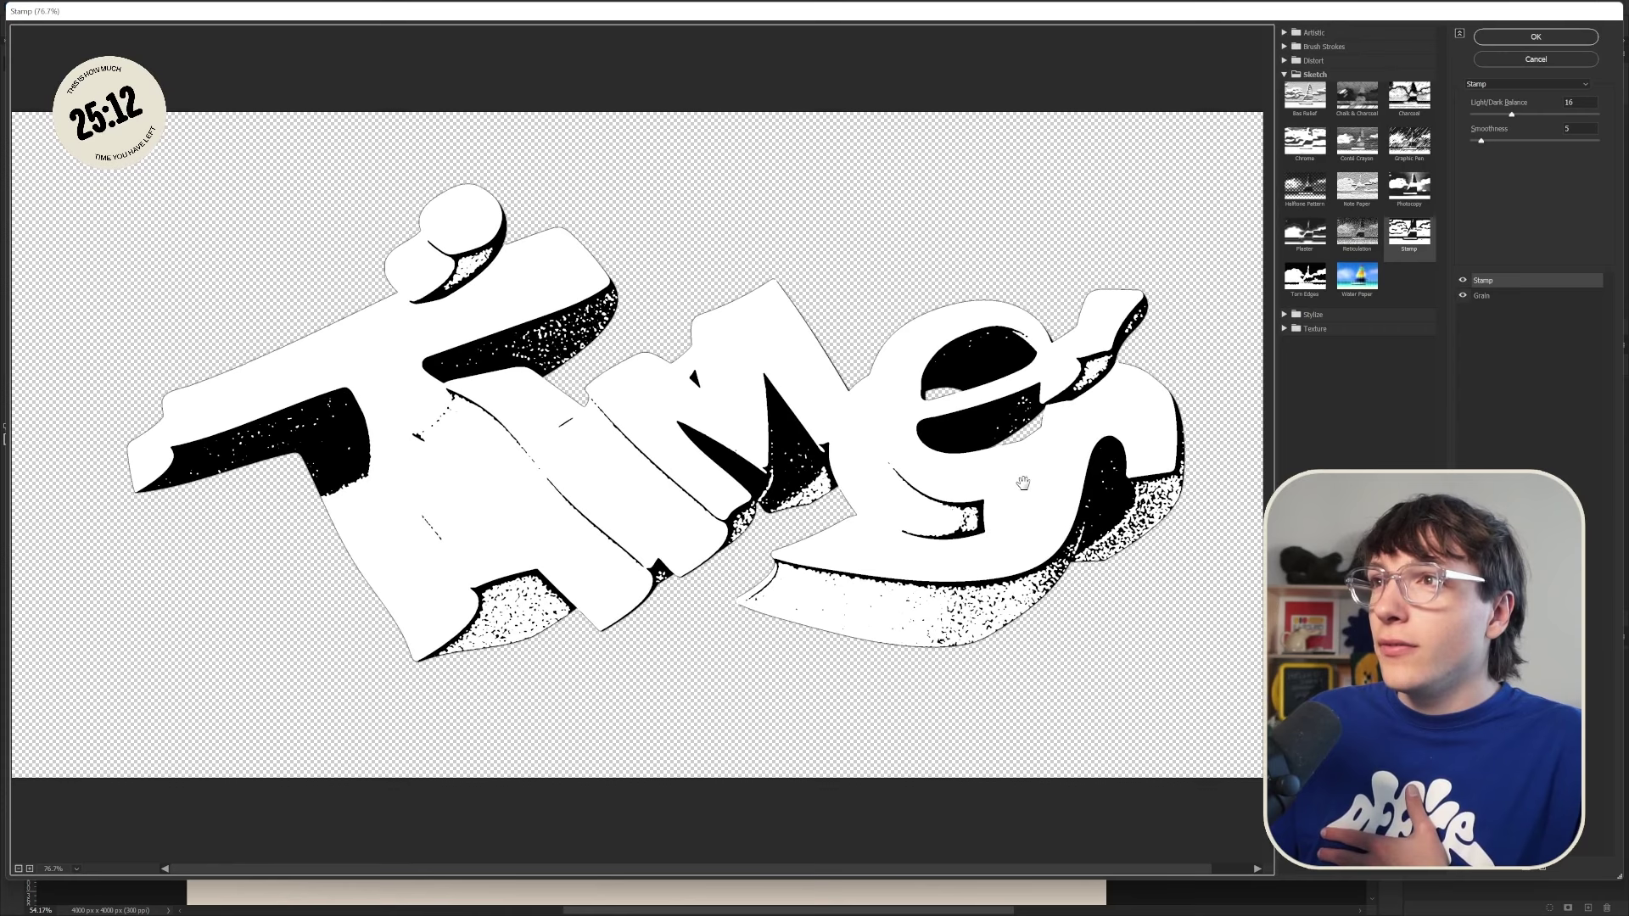
scroll(1052, 483, down, 1)
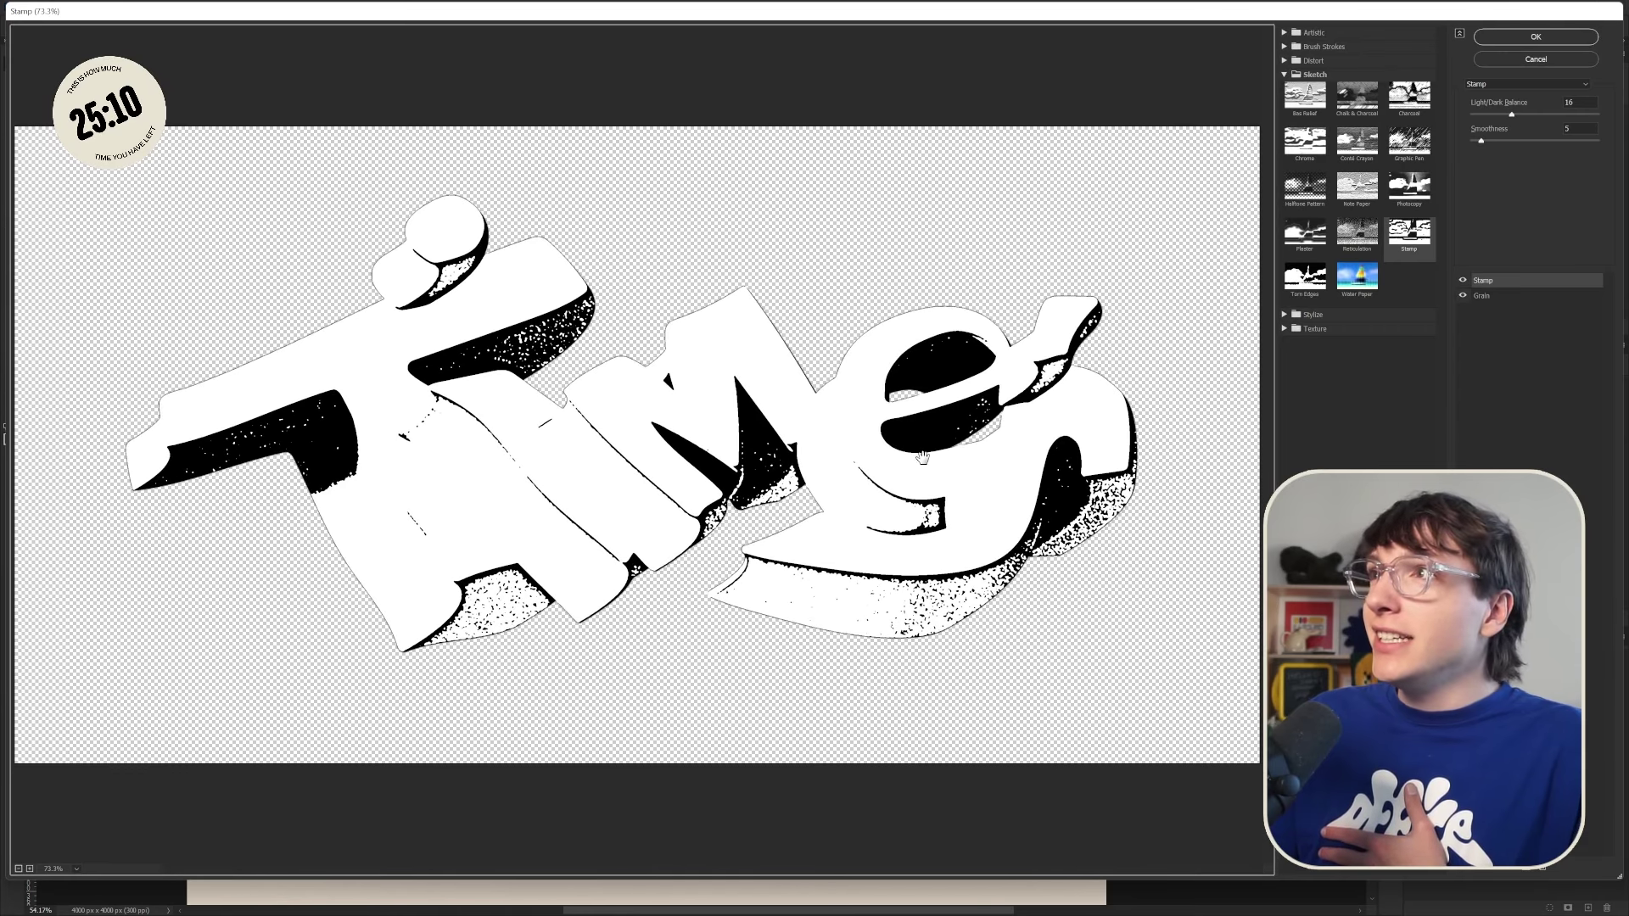
drag(1511, 114, 1495, 117)
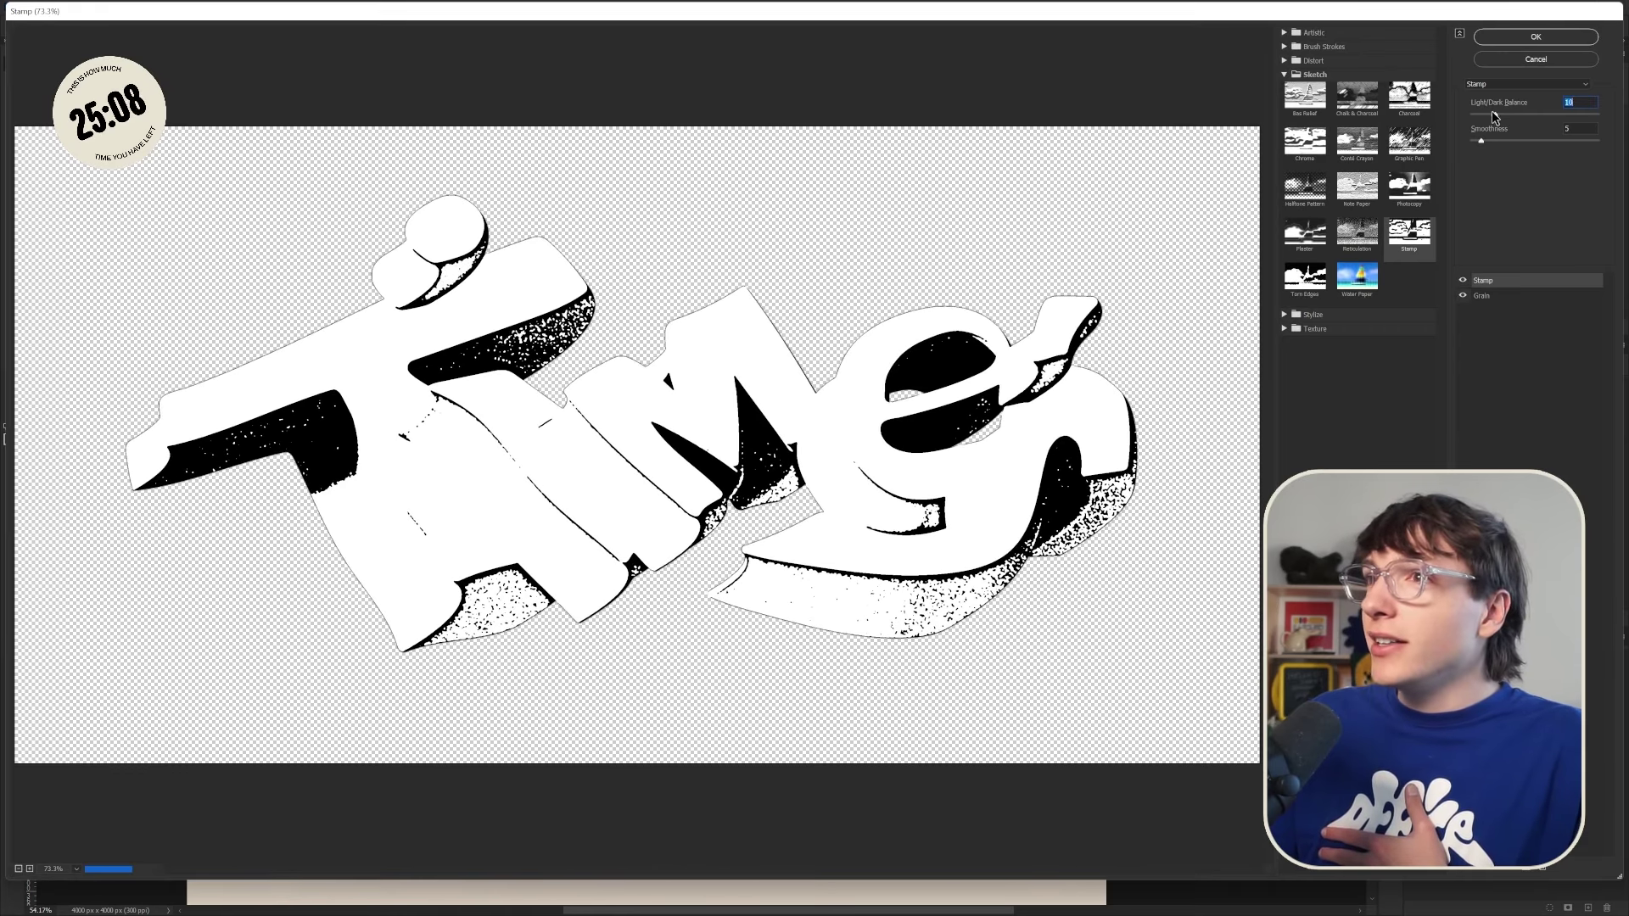
drag(1495, 117, 1542, 115)
drag(1481, 140, 1457, 146)
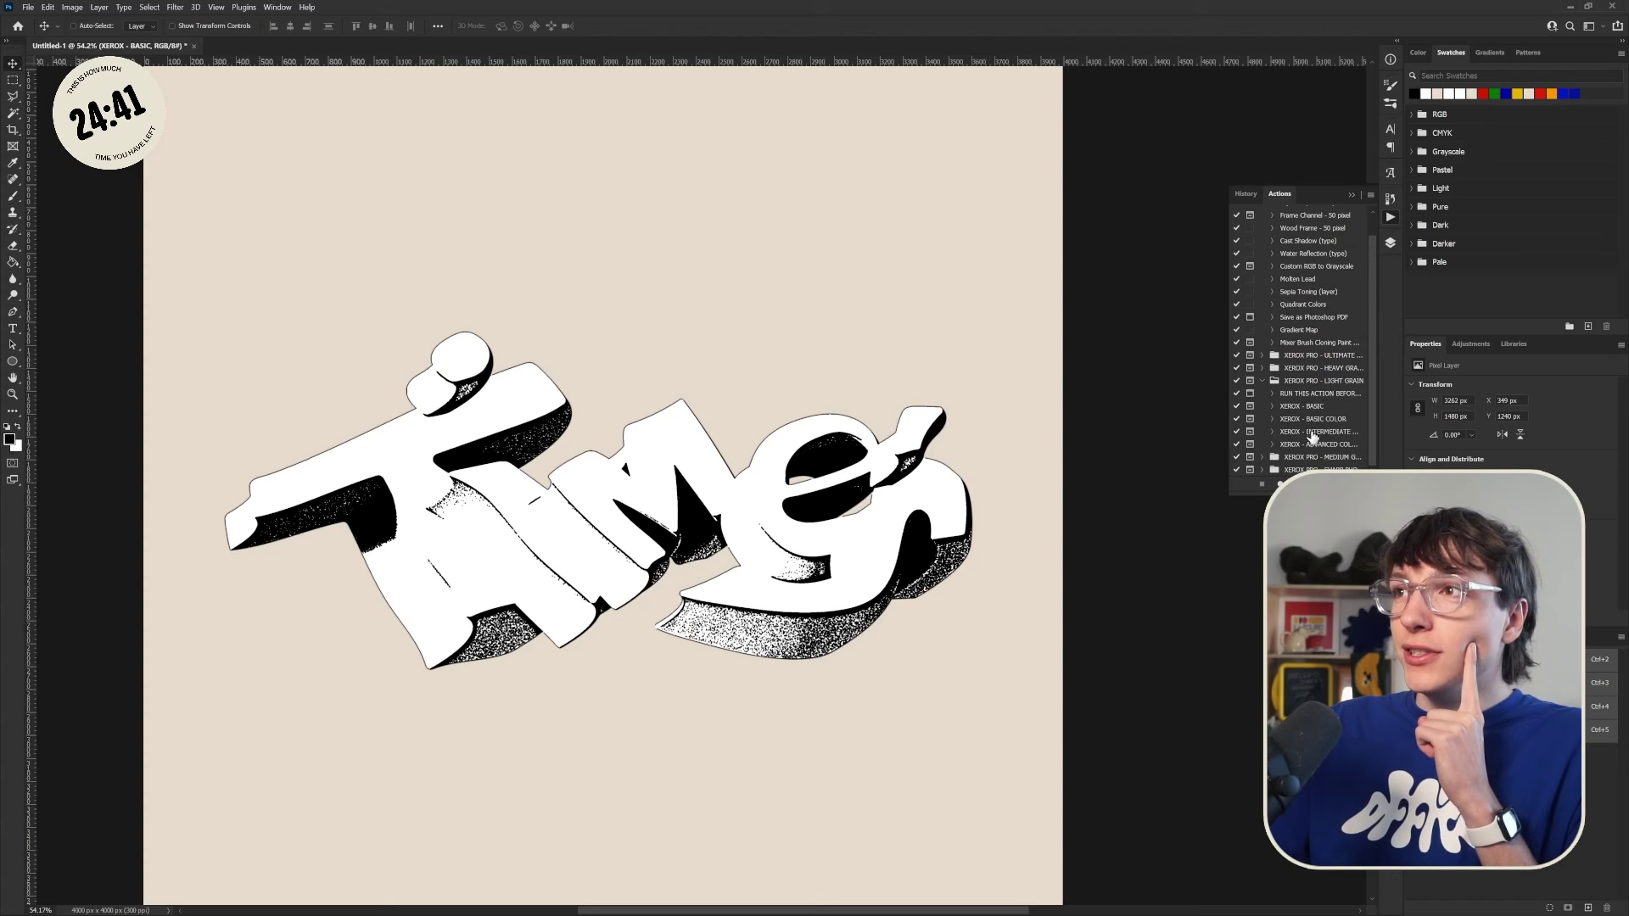
Step: Set the blend mode of the XEROX - BASIC lettering layer to Multiply
click(1308, 434)
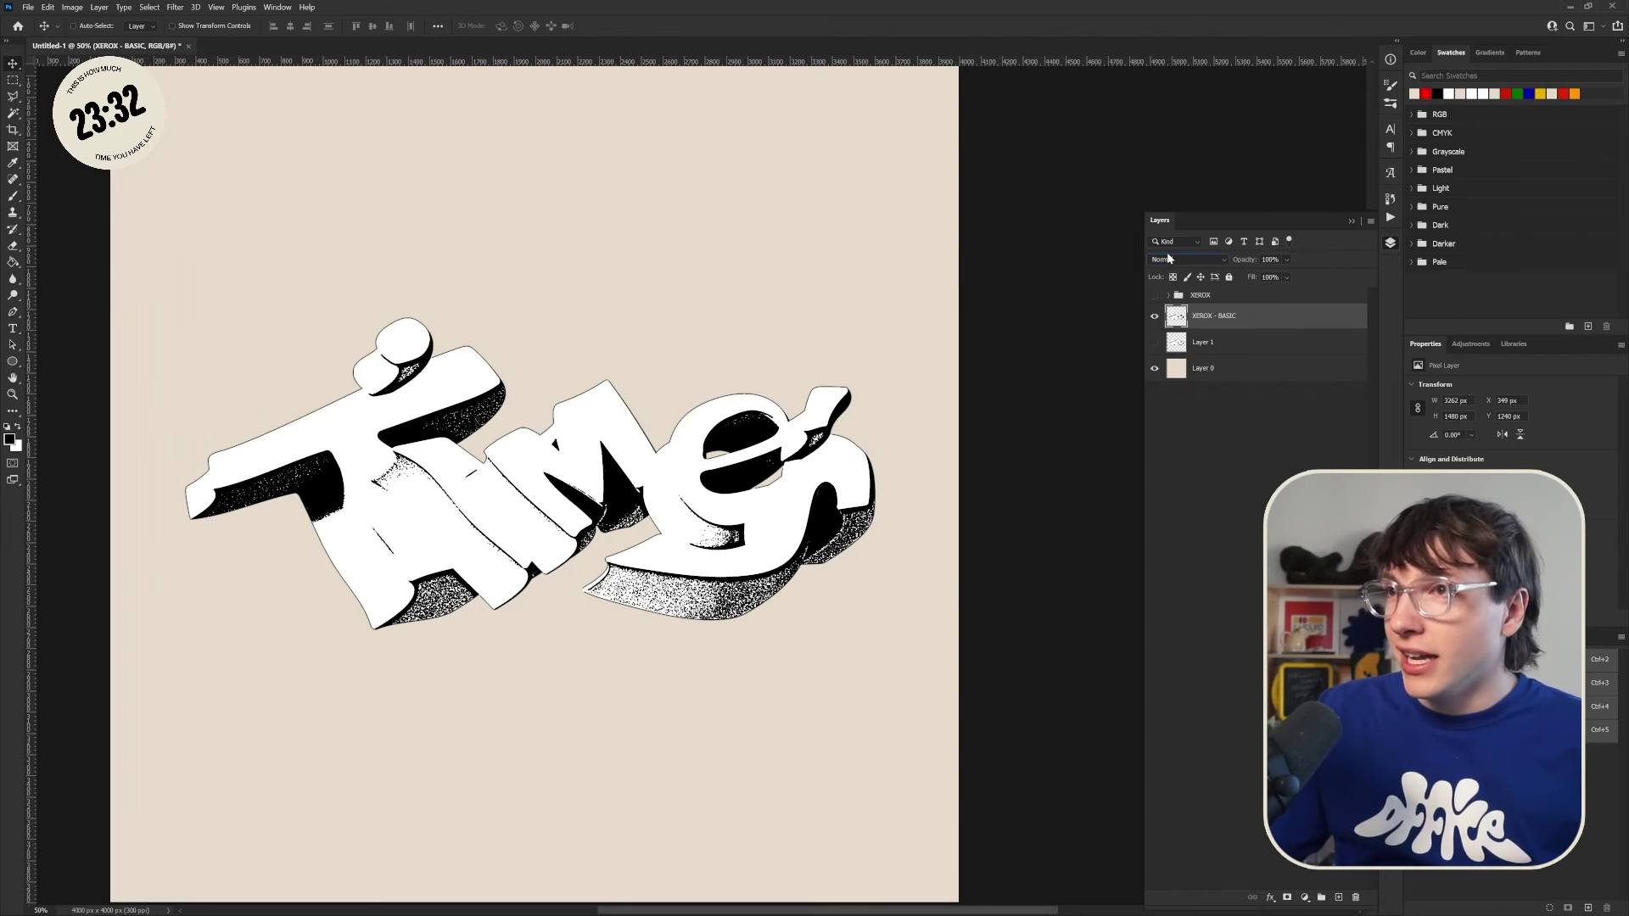
click(1168, 258)
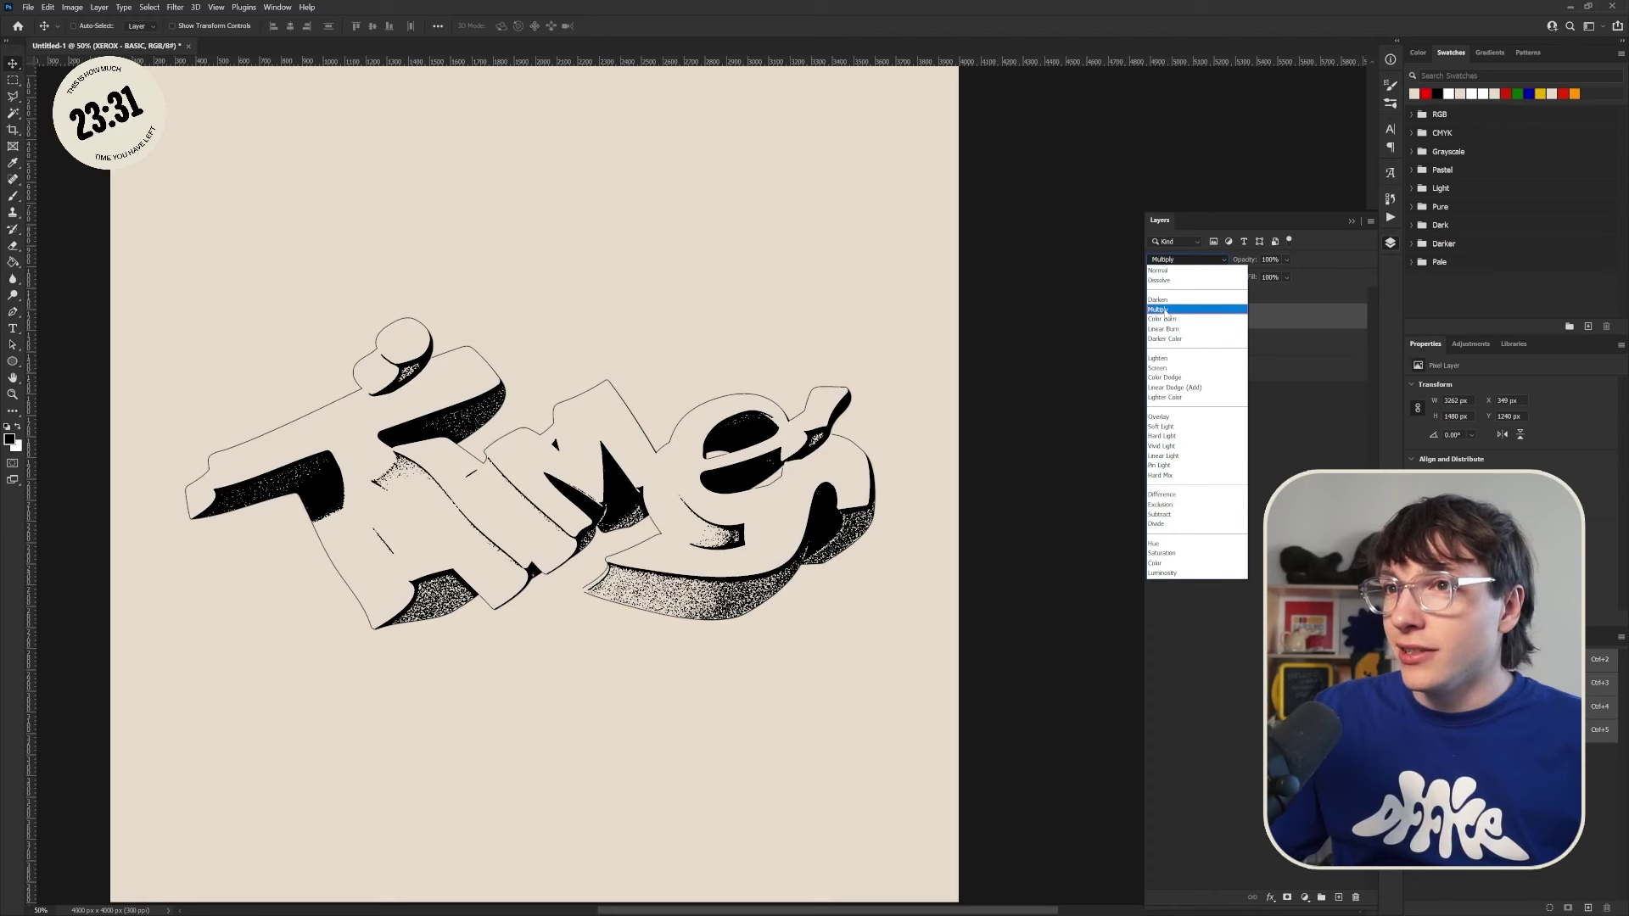
click(1175, 307)
scroll(704, 566, down, 5)
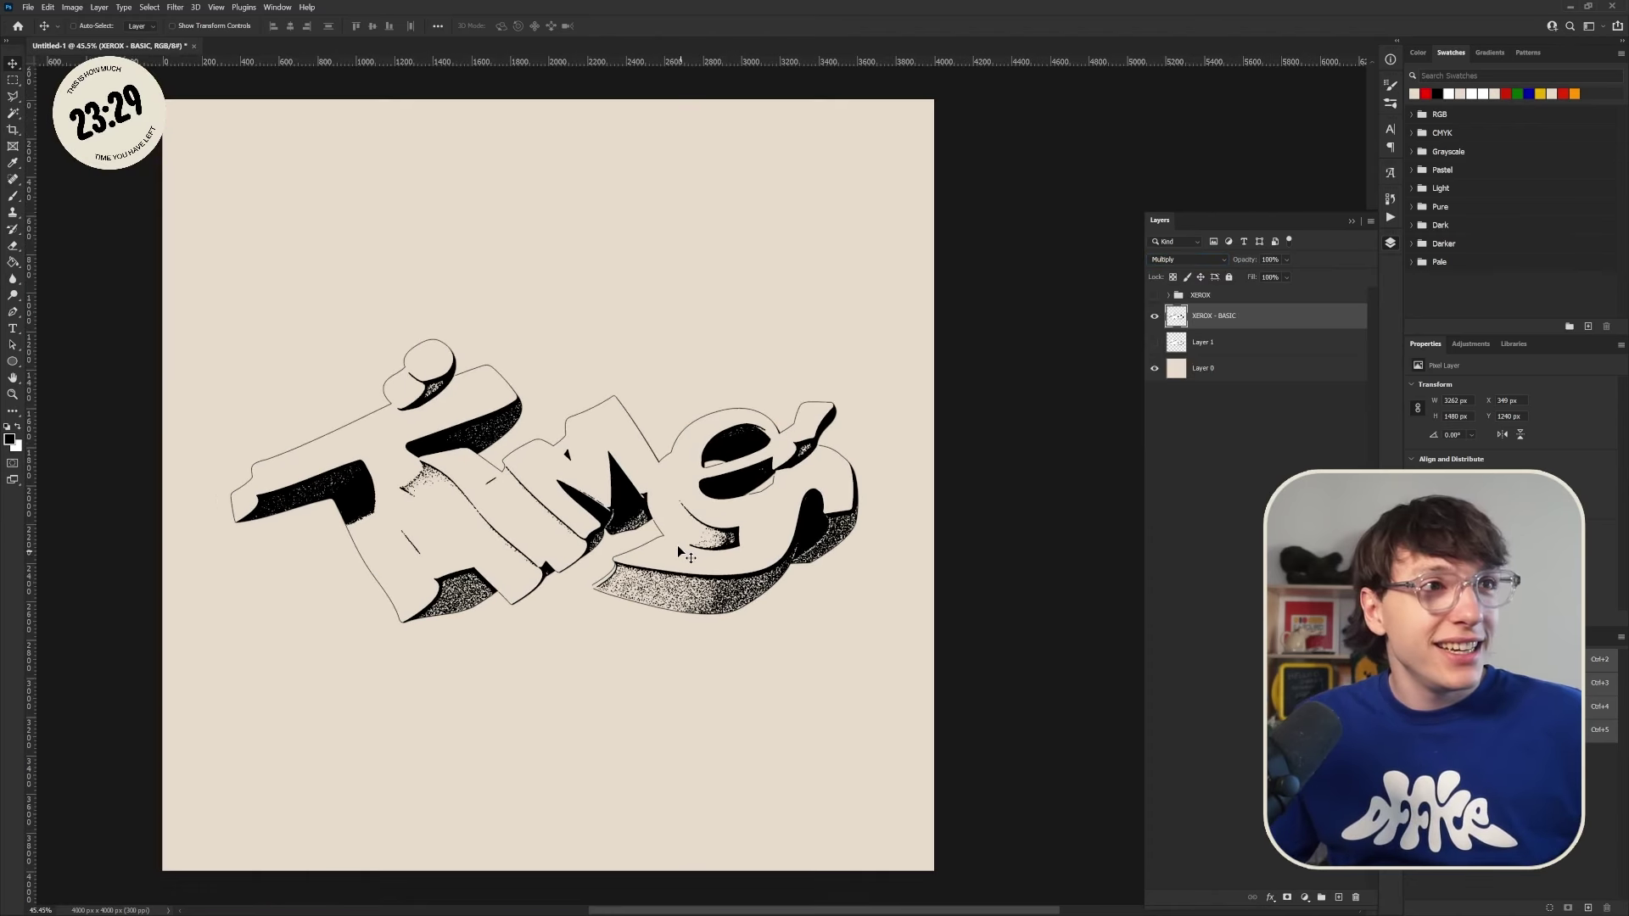
scroll(634, 527, up, 5)
scroll(568, 480, up, 2)
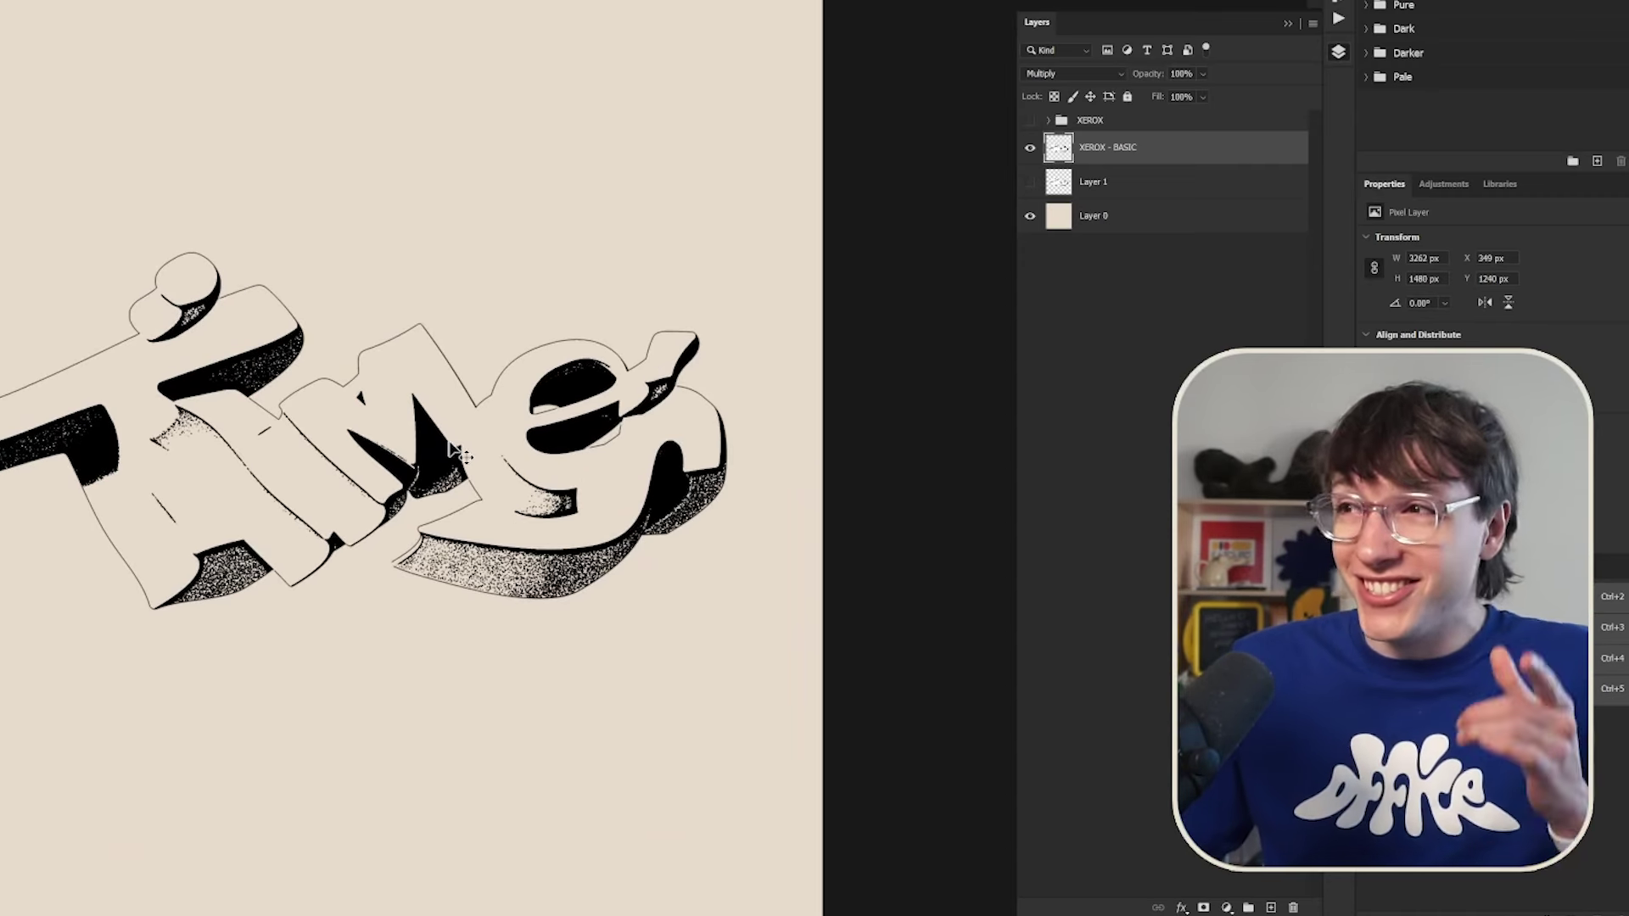
click(1339, 17)
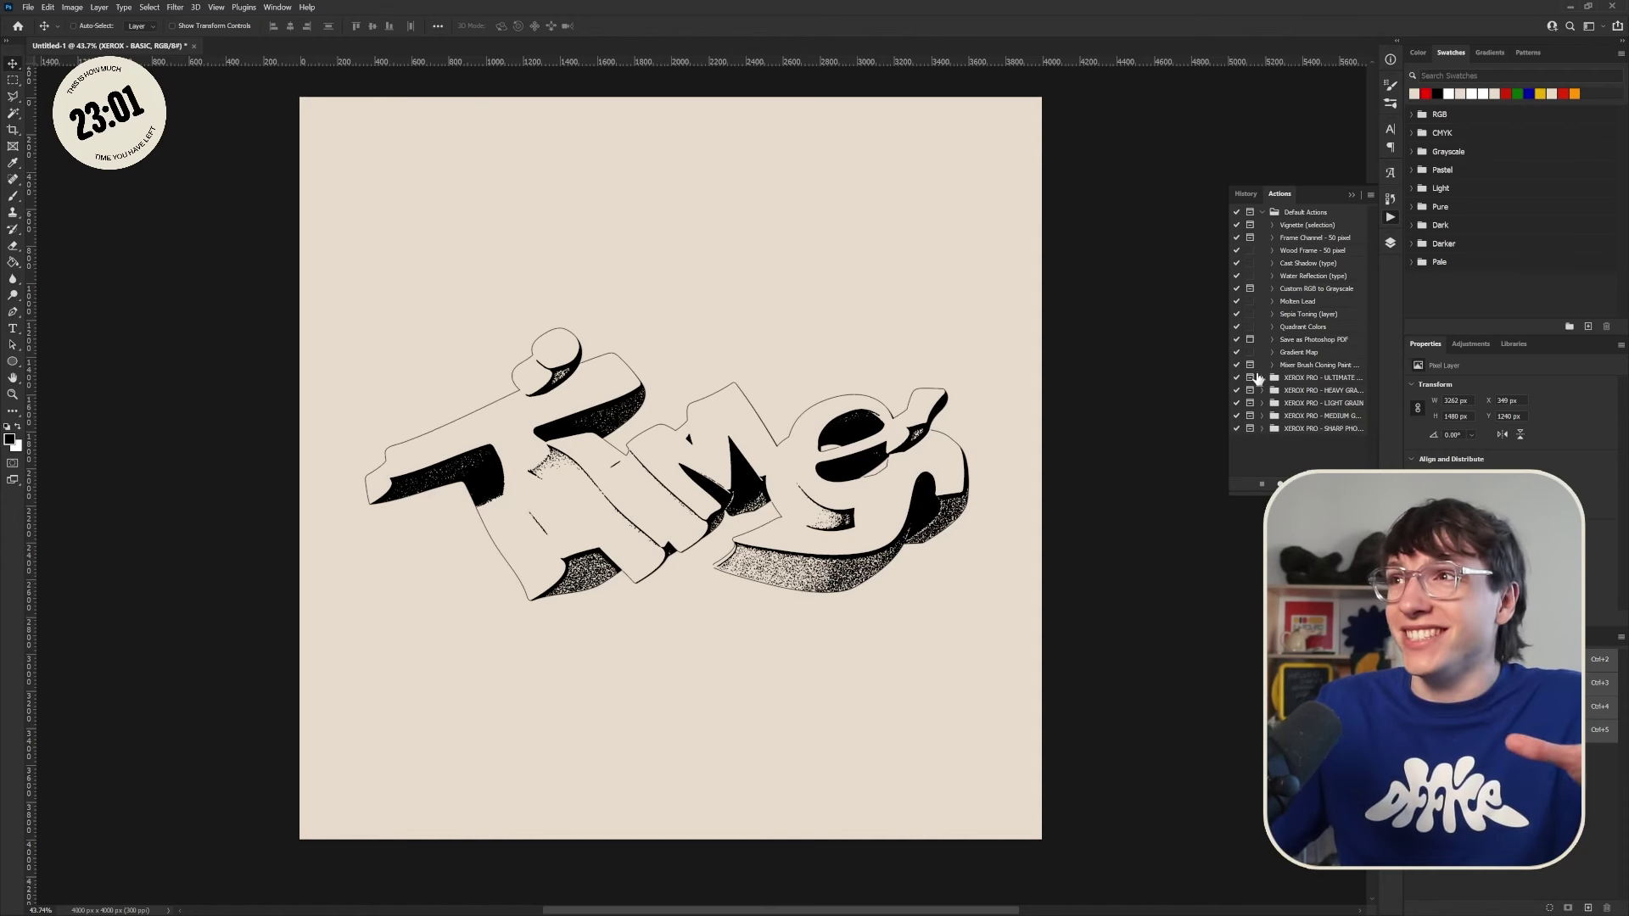
click(1262, 391)
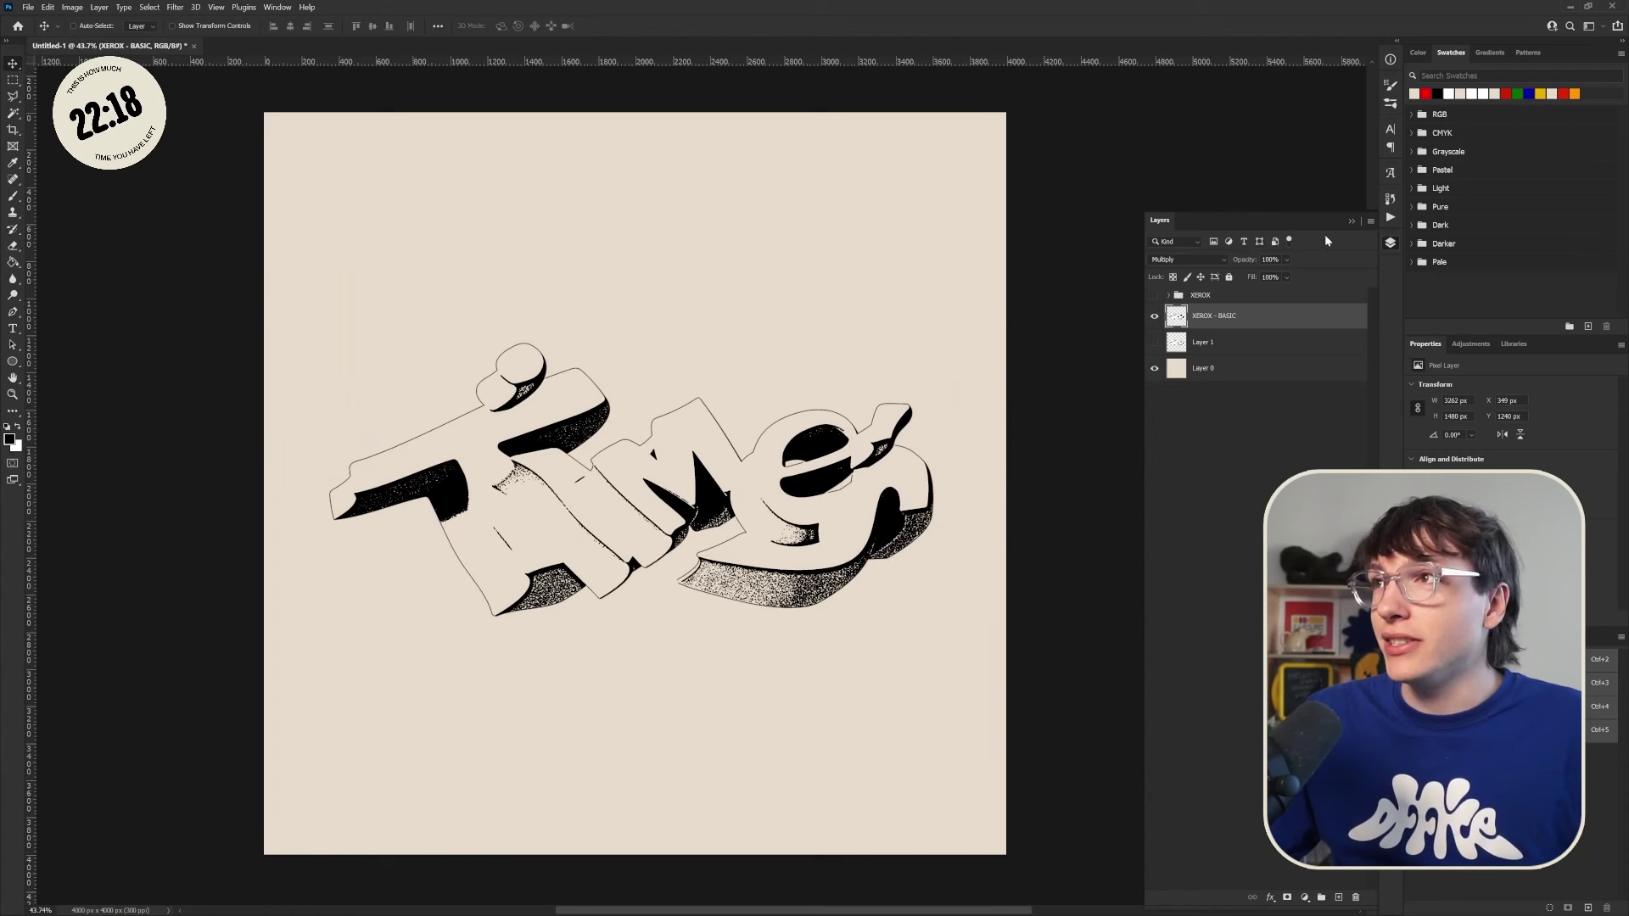
click(1352, 221)
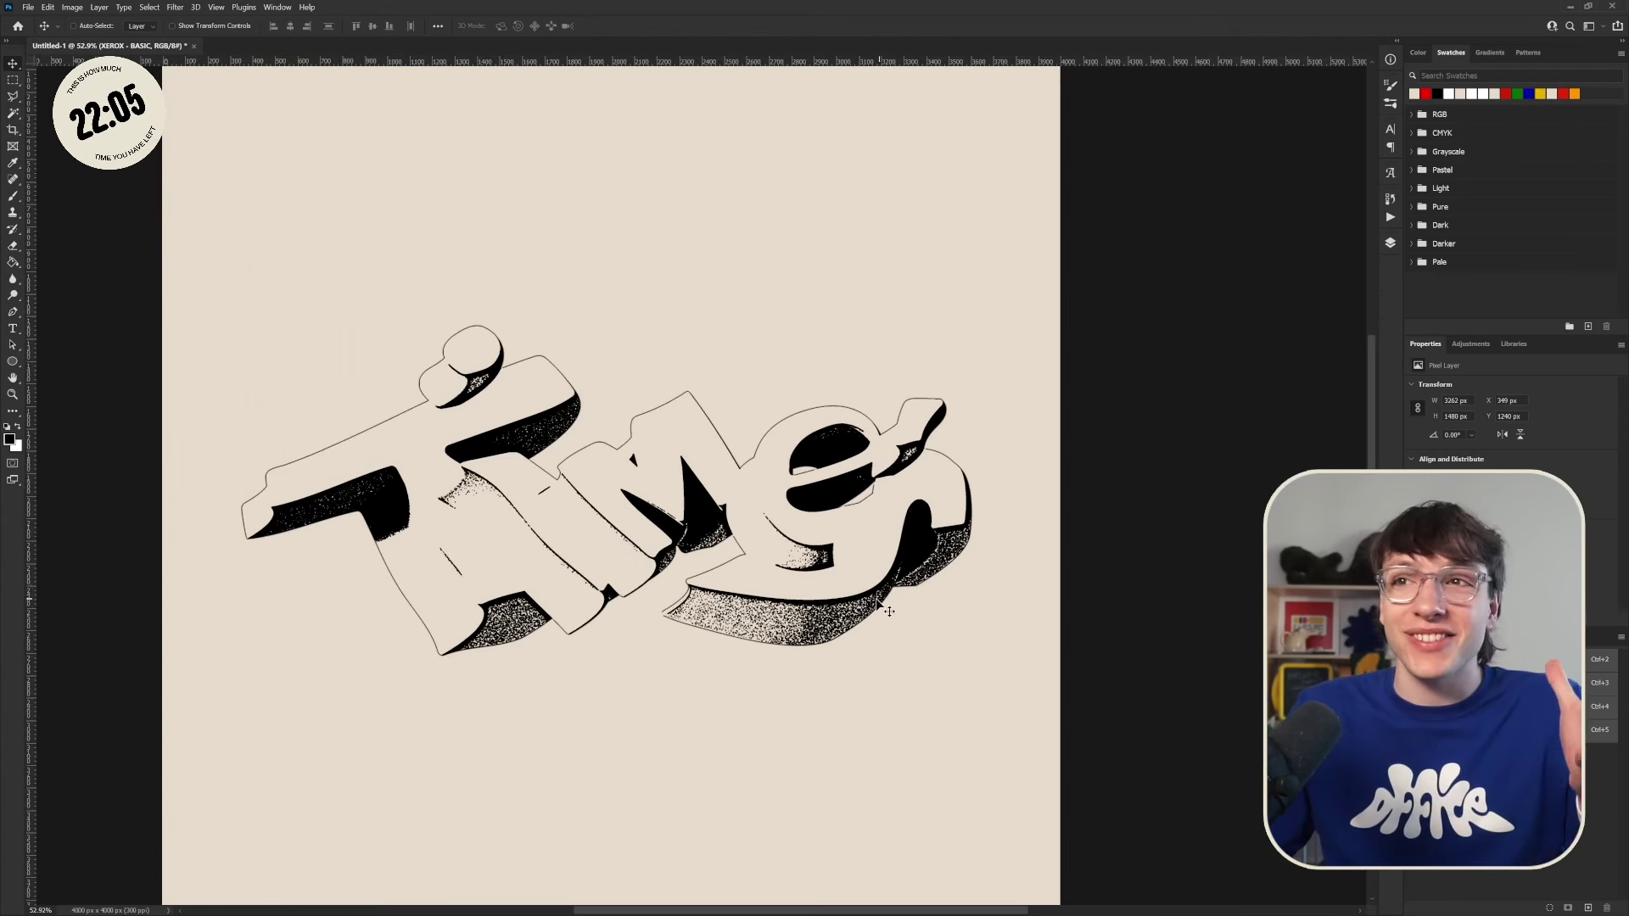
scroll(836, 592, down, 2)
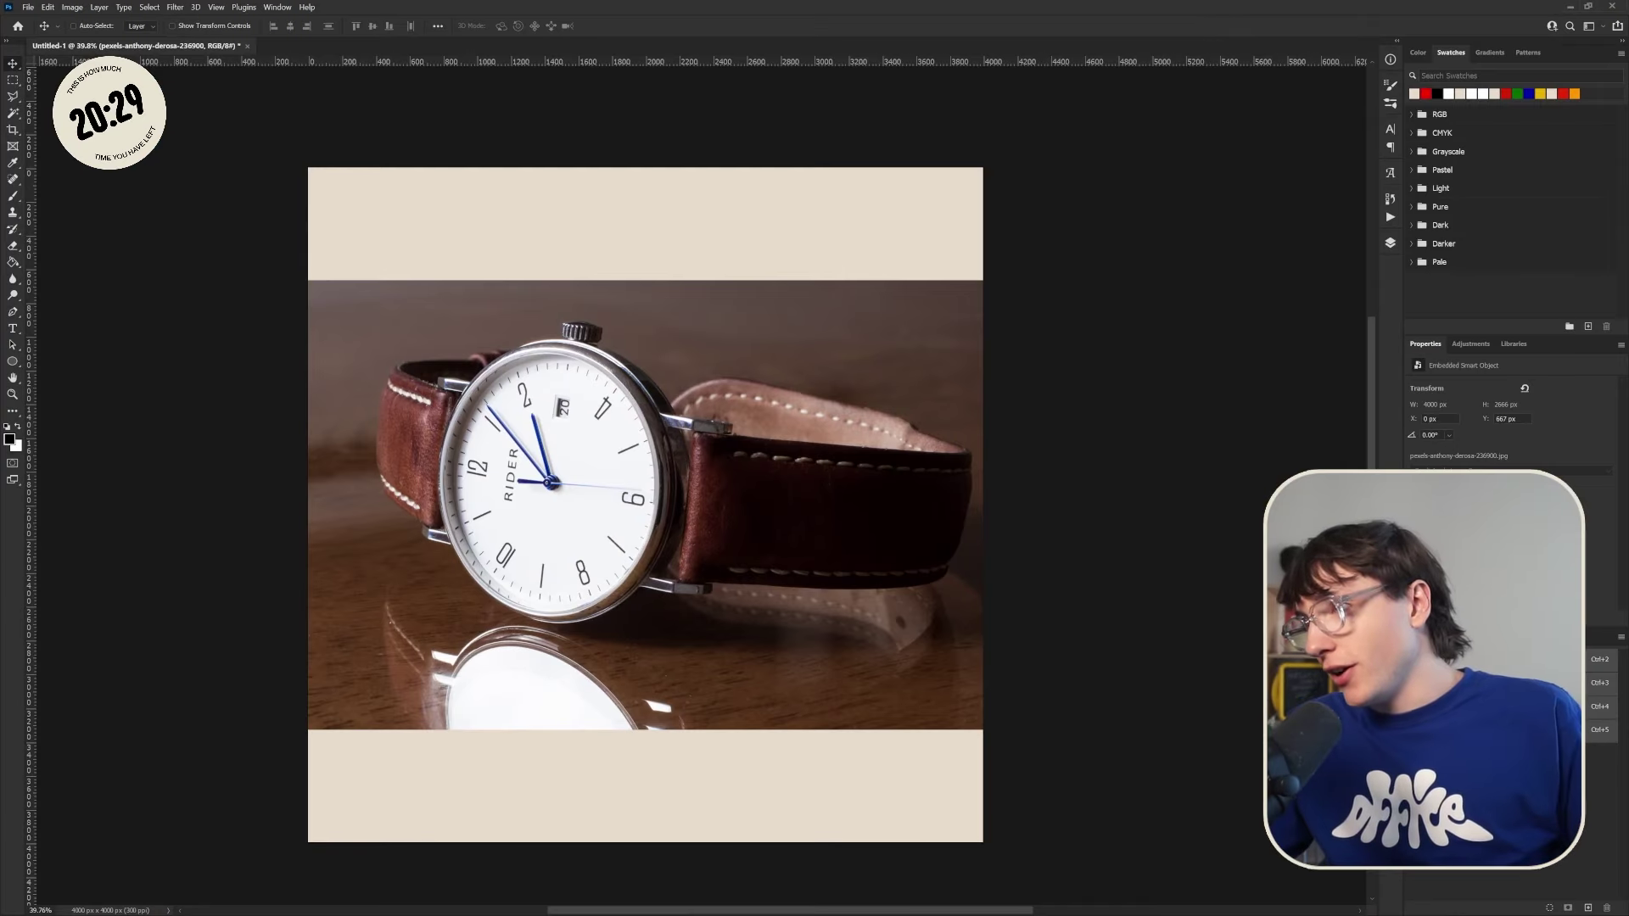
Step: Rasterize the placed wristwatch photo layer
click(1389, 243)
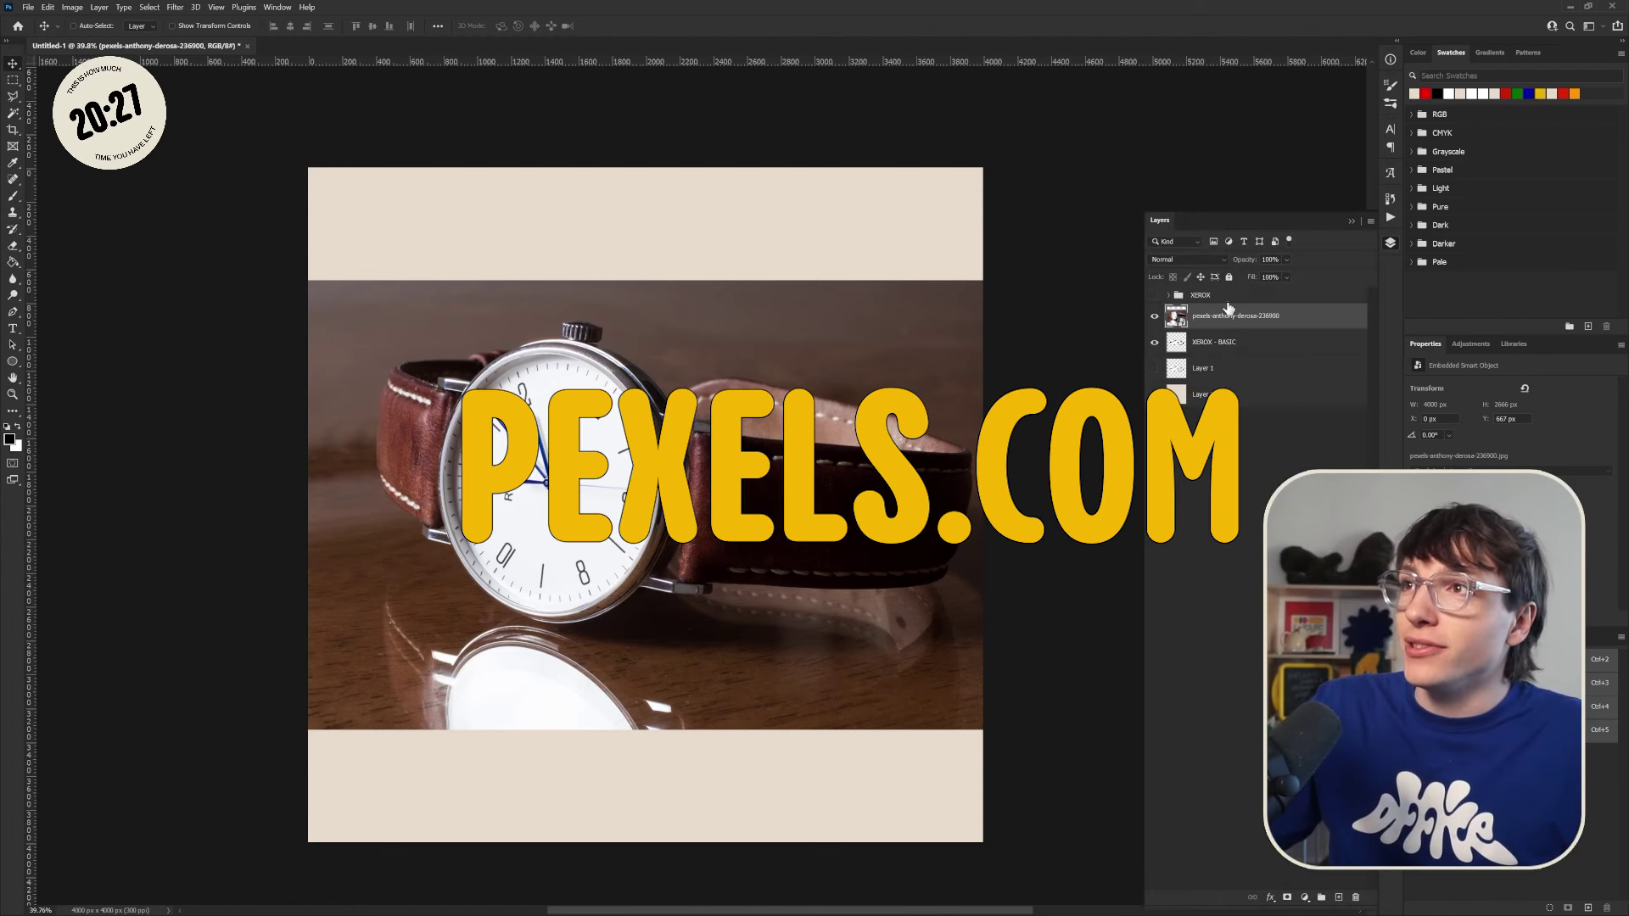
right_click(1221, 315)
key(Escape)
right_click(1208, 320)
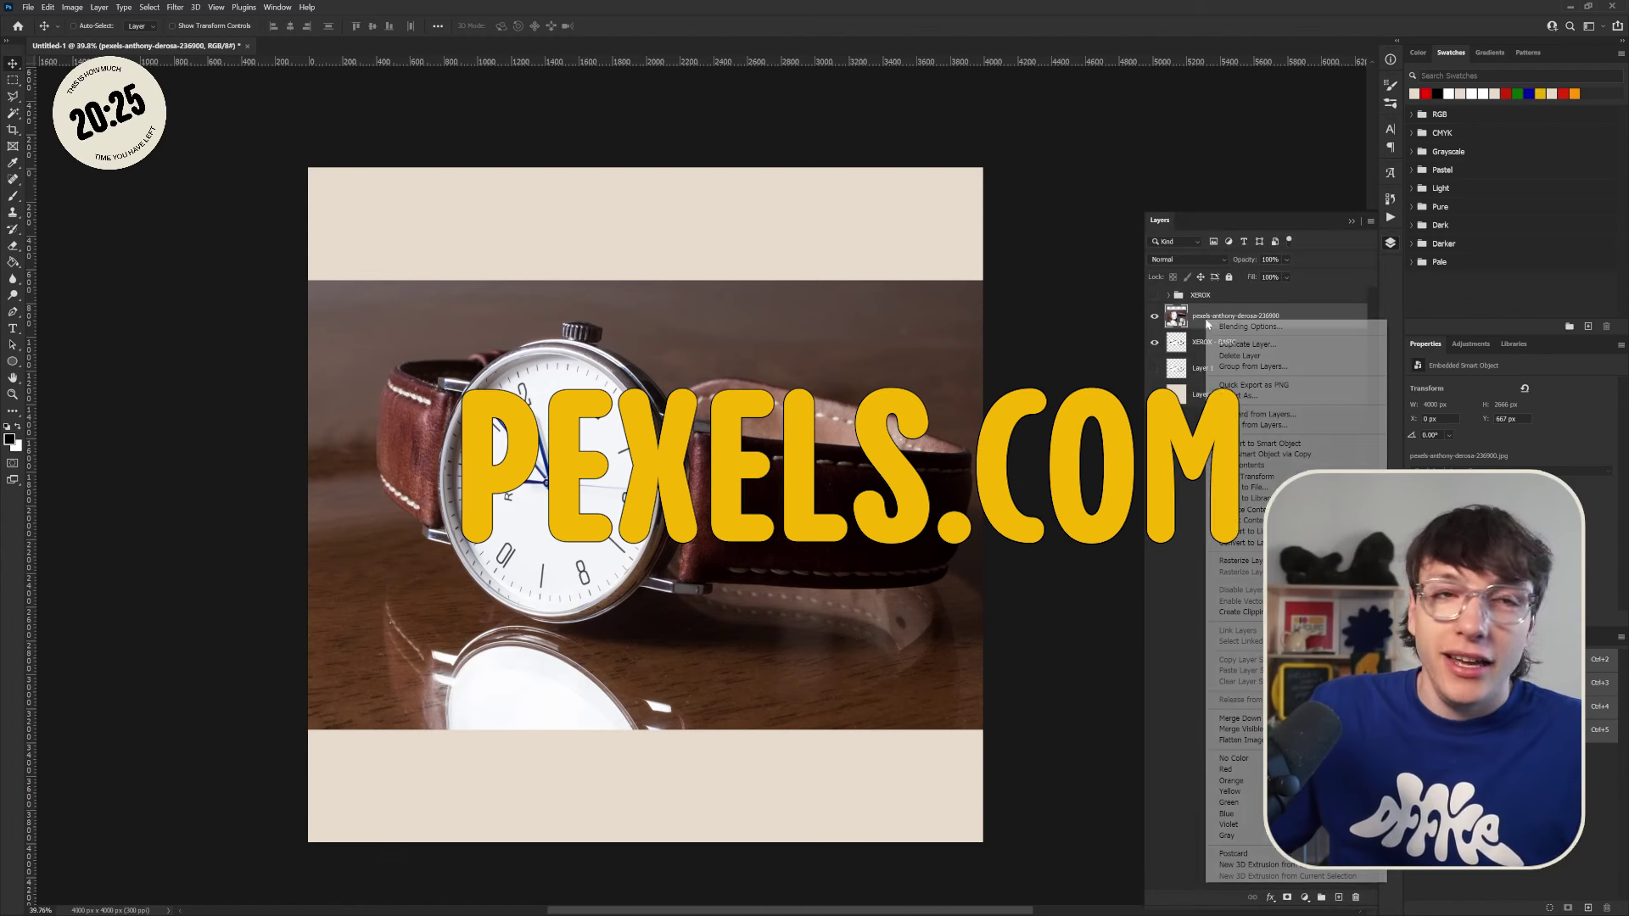
click(1240, 561)
Step: Remove the RIDER brand name from the watch dial with the Clone Stamp, sampling the clean white dial surface
scroll(509, 458, up, 8)
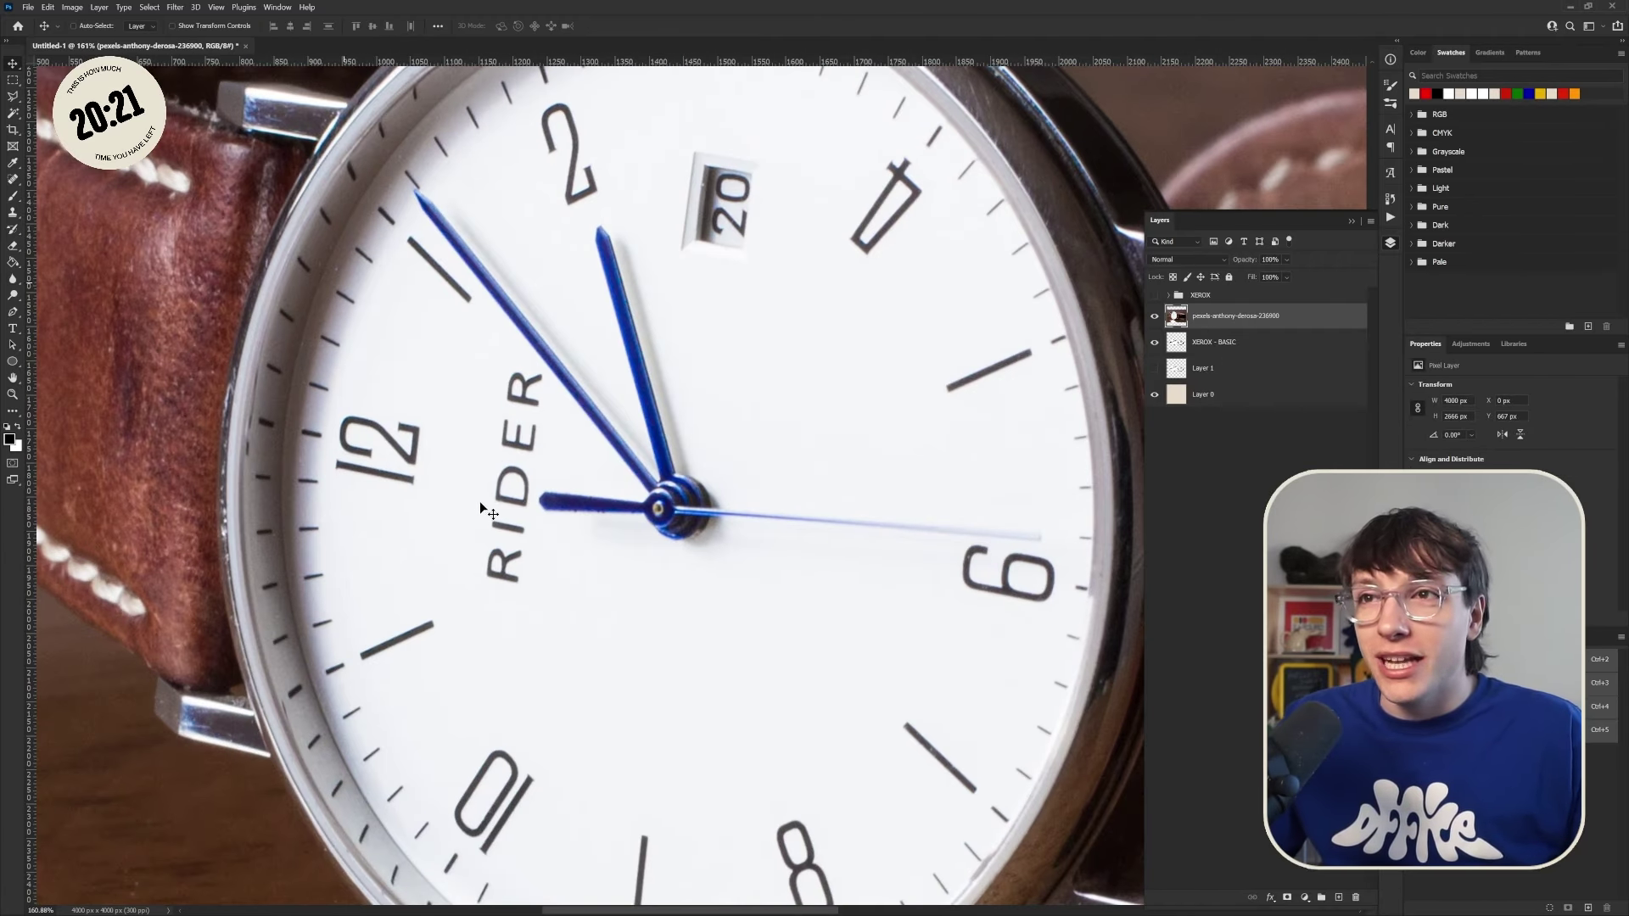
click(14, 217)
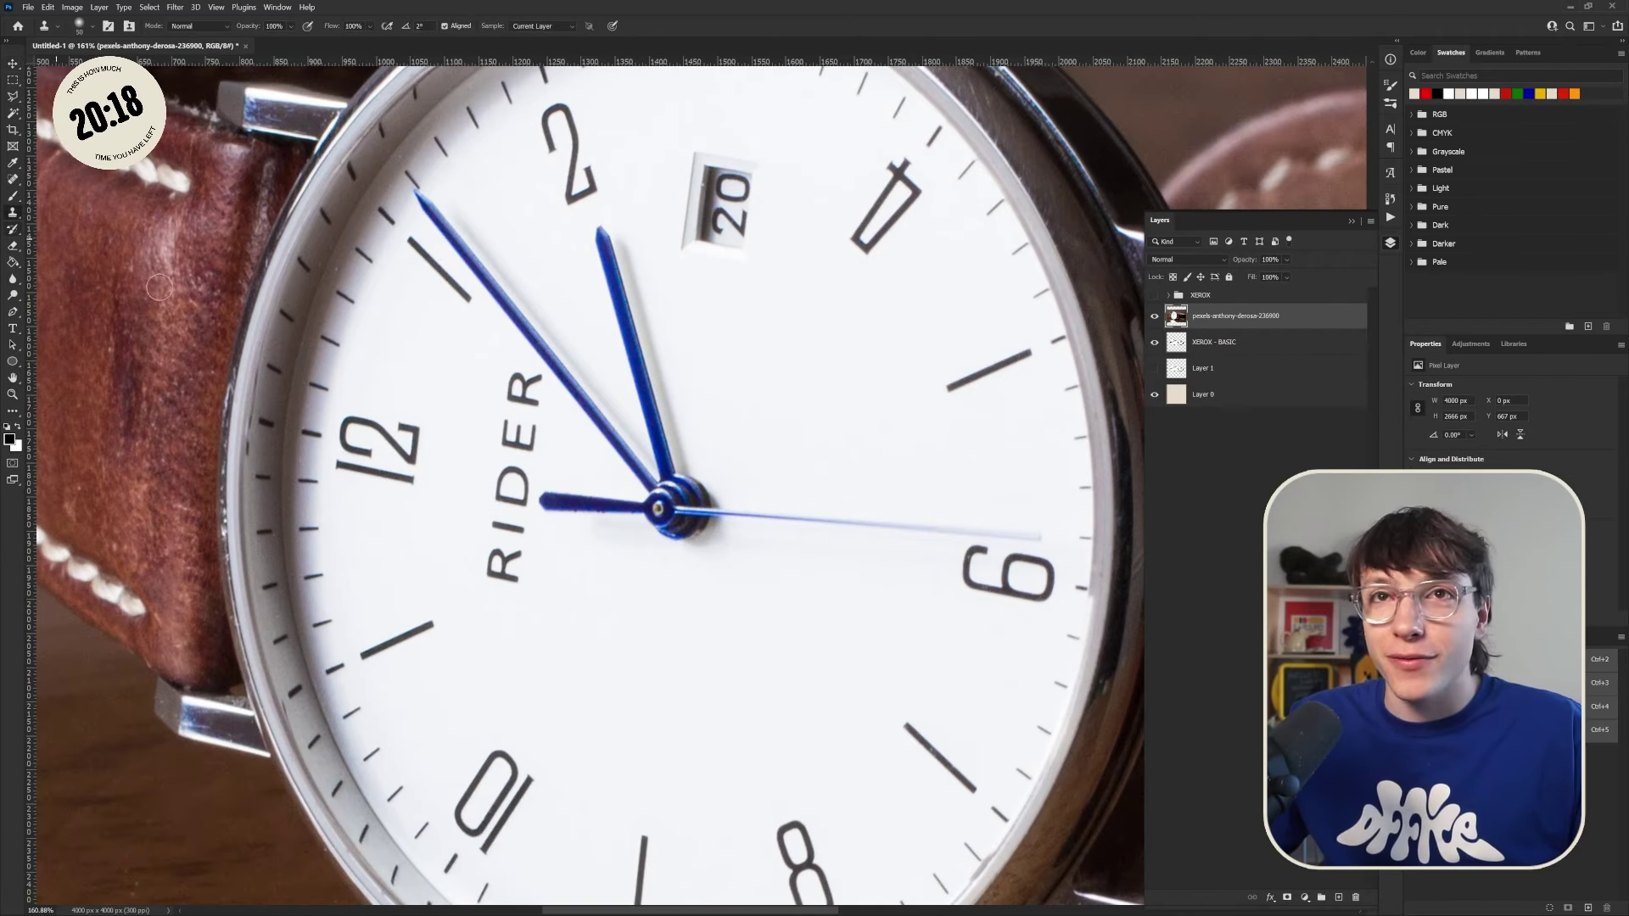
alt+click(561, 660)
drag(500, 582, 511, 576)
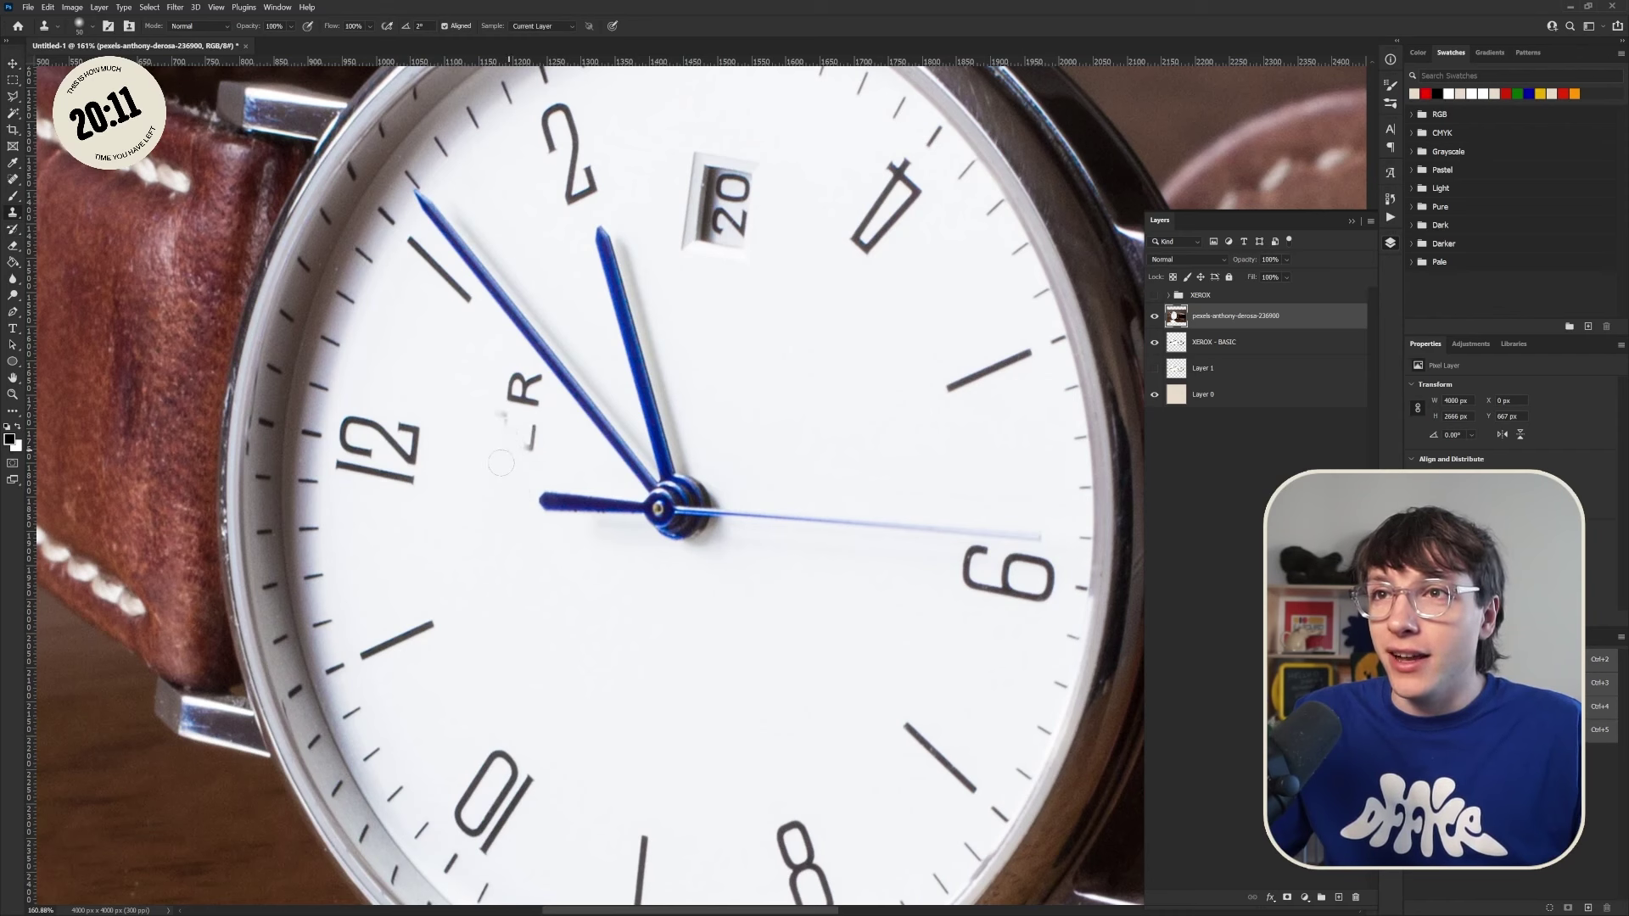
drag(519, 432, 529, 429)
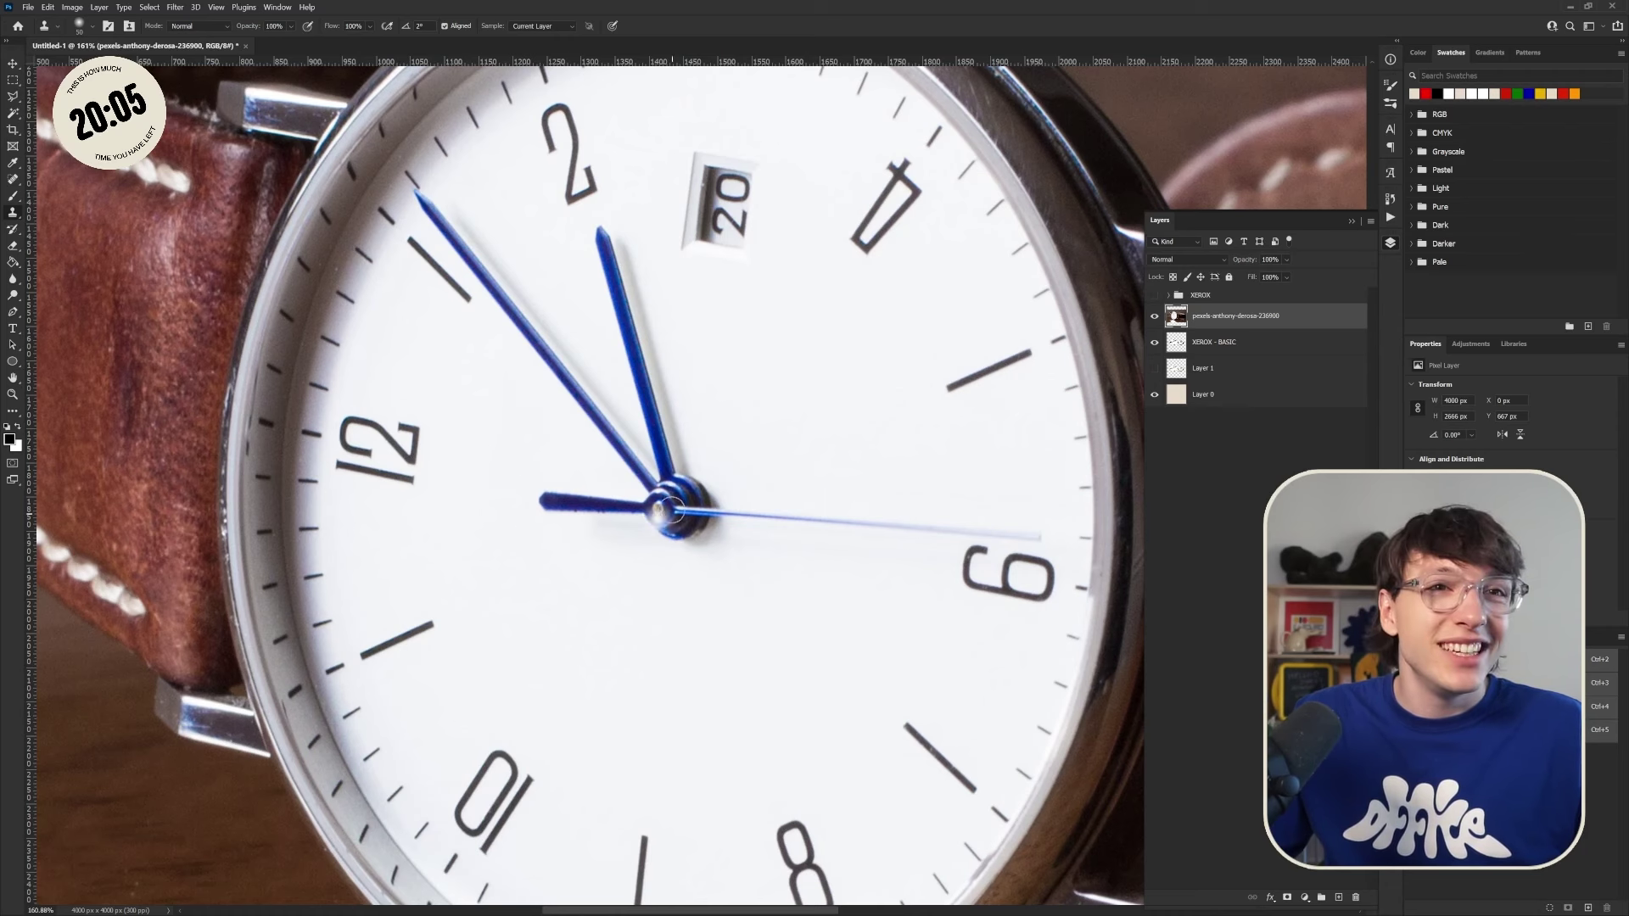
Step: Select the watch as the subject, copy it to a new layer and hide the original photo layer
scroll(679, 518, down, 5)
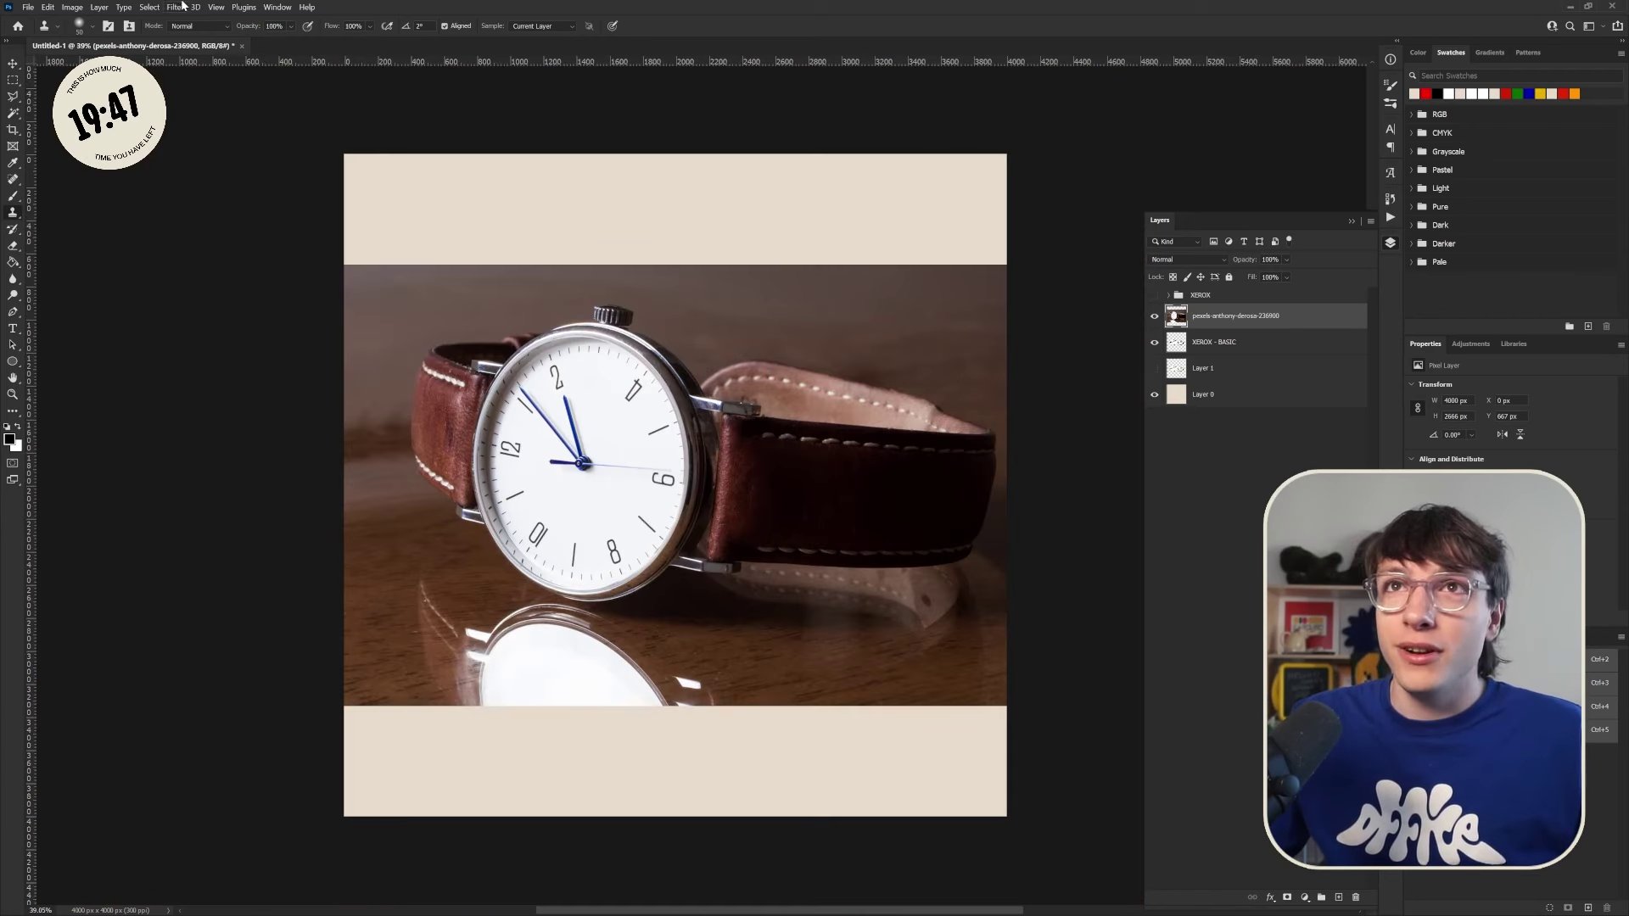
click(150, 7)
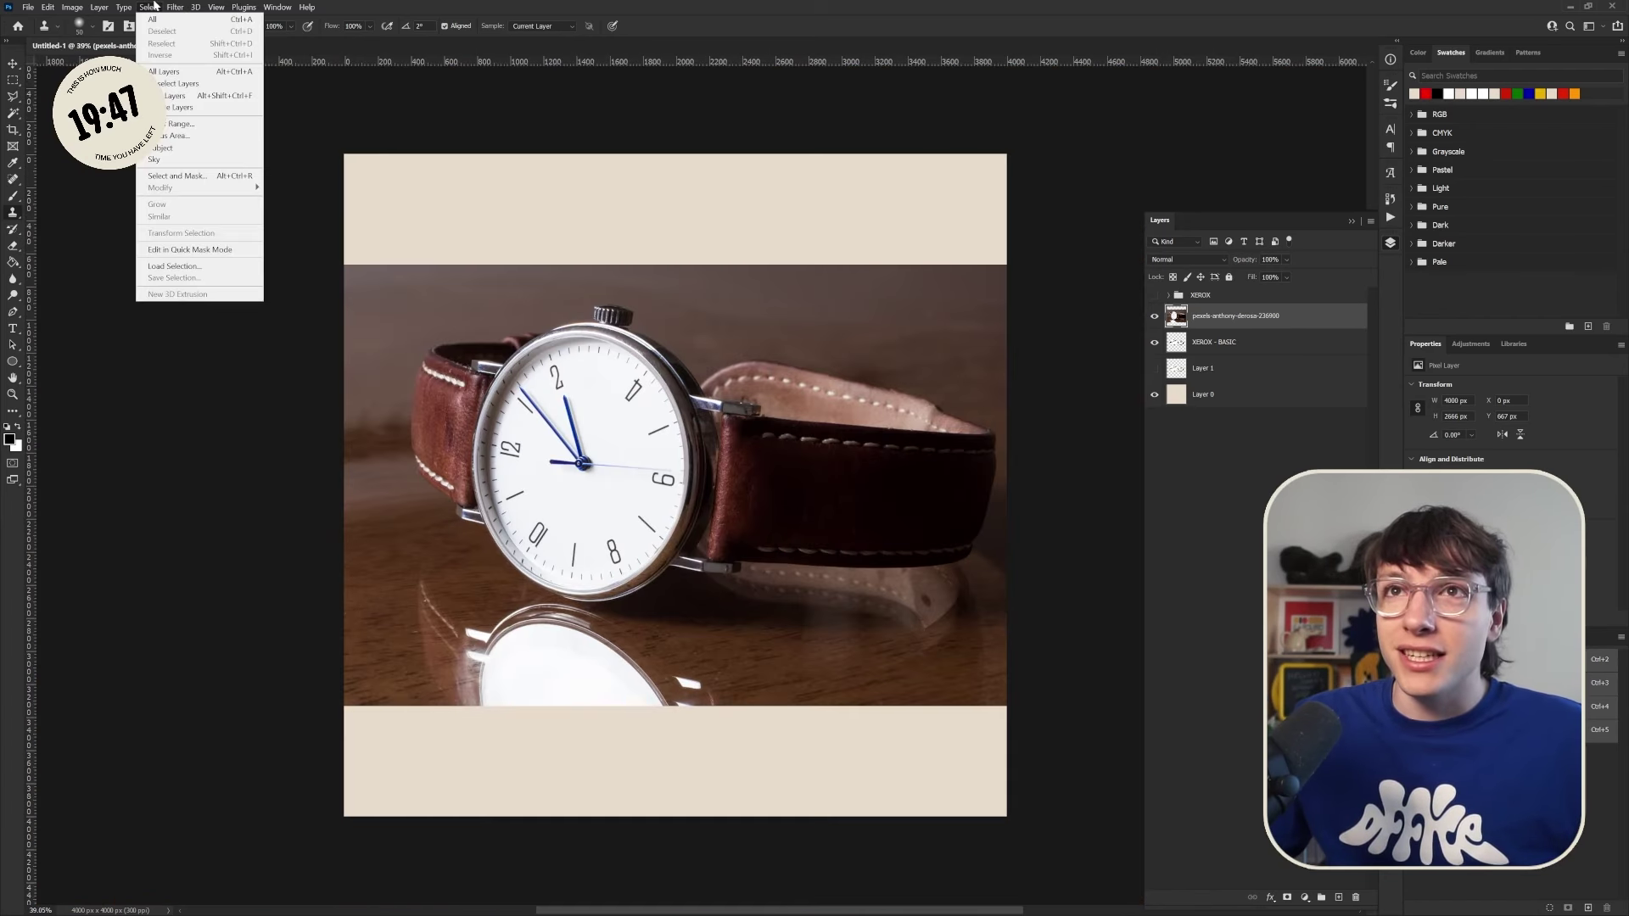
click(161, 149)
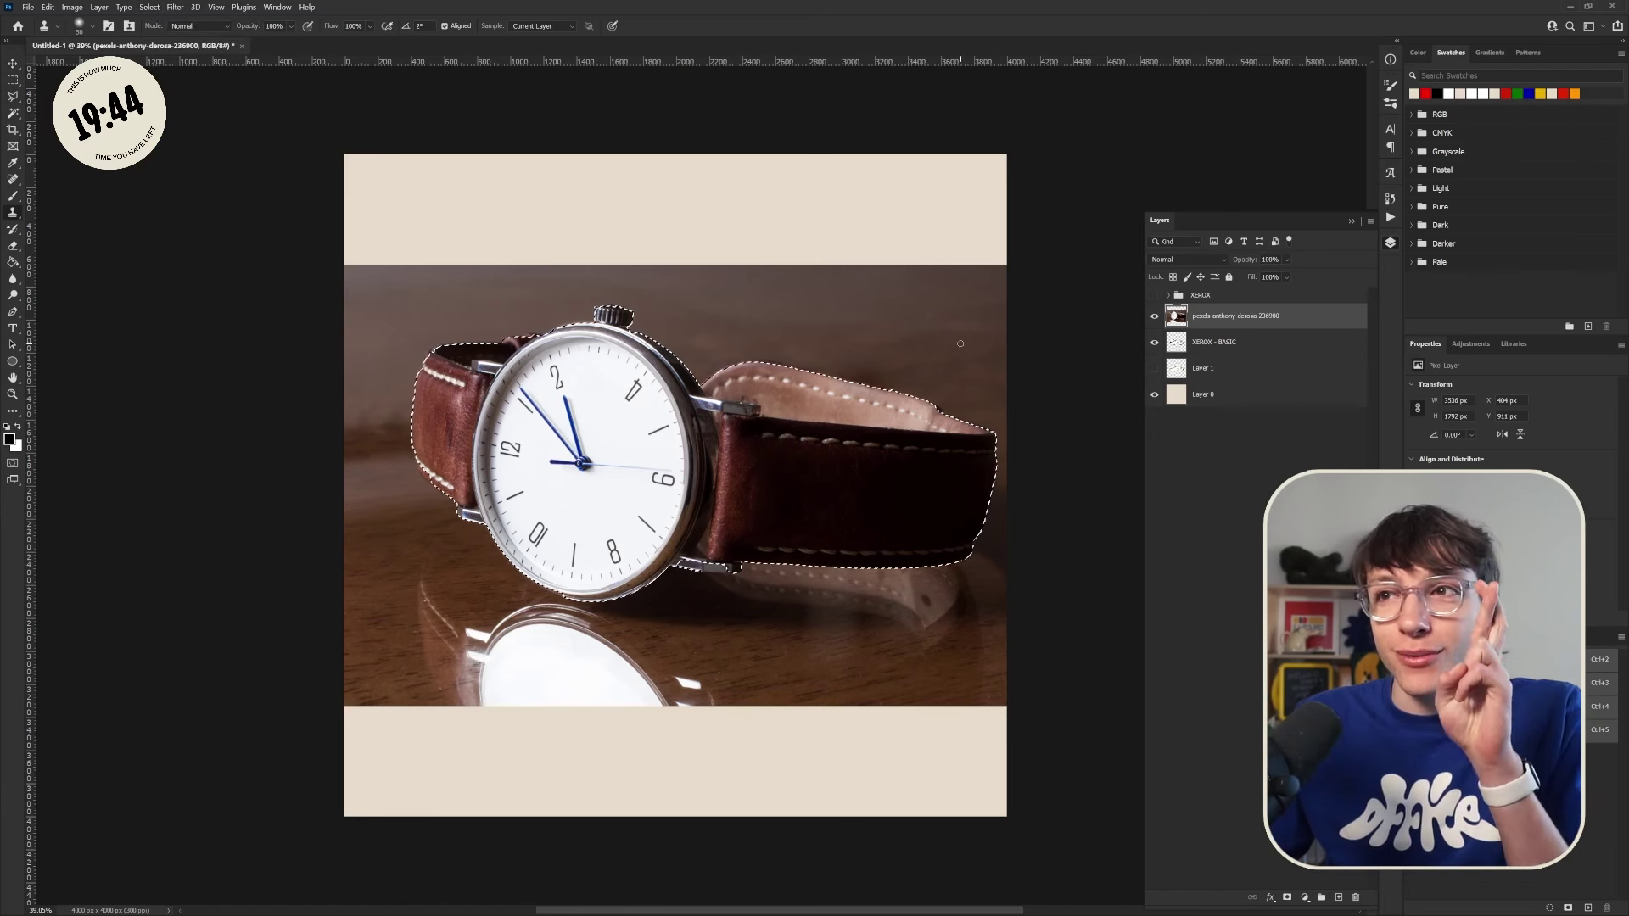
key(ctrl+j)
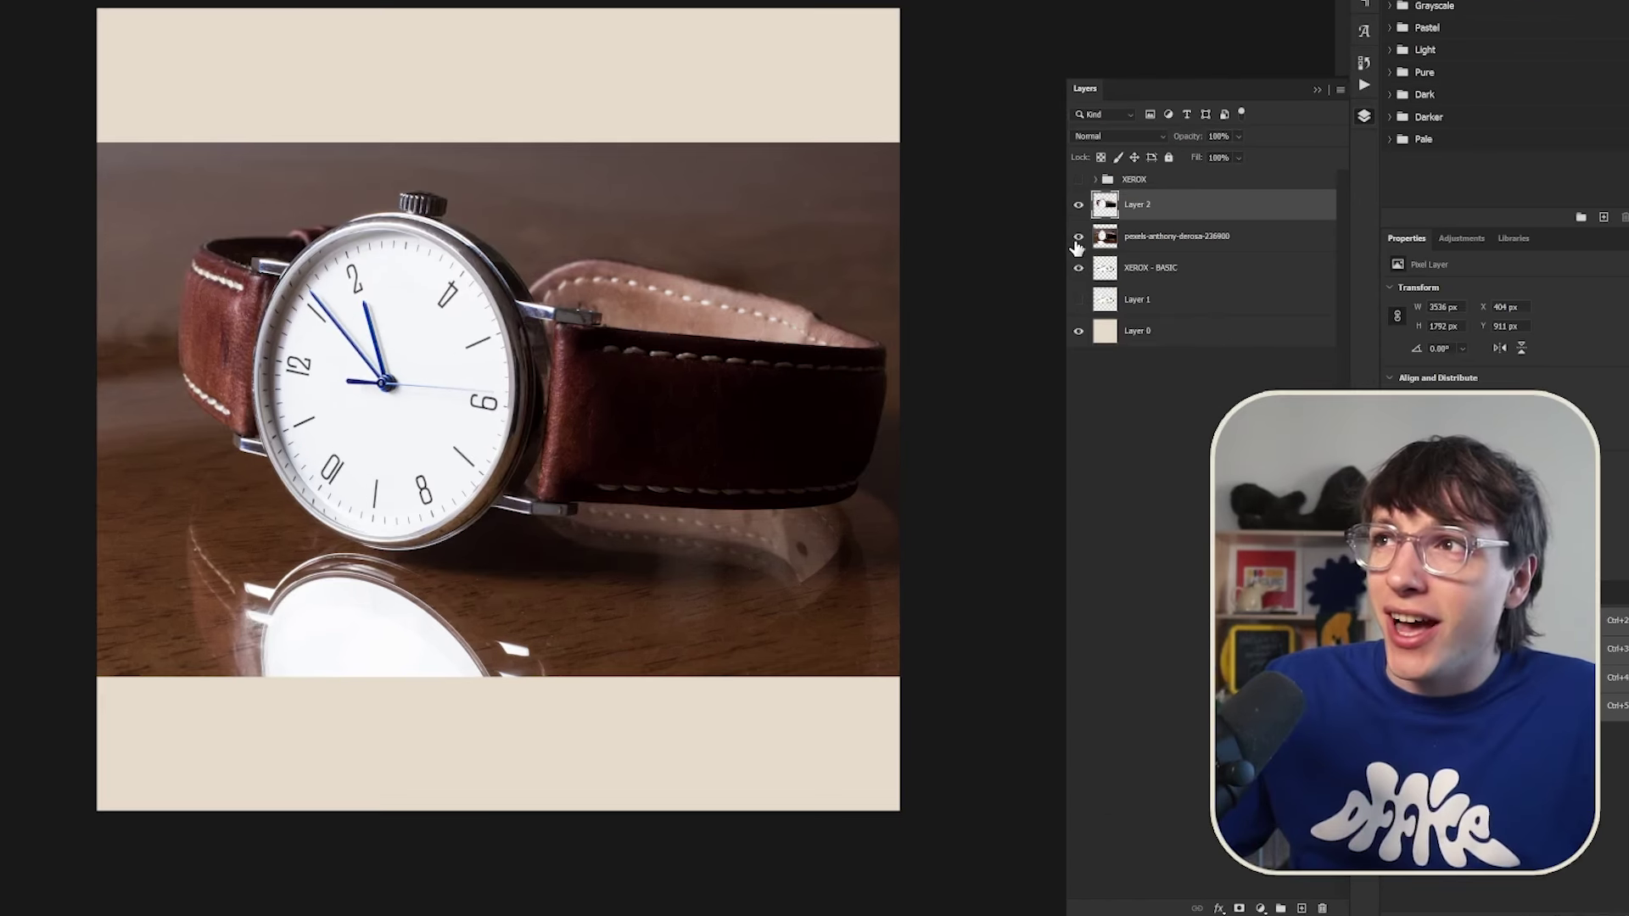
click(1078, 238)
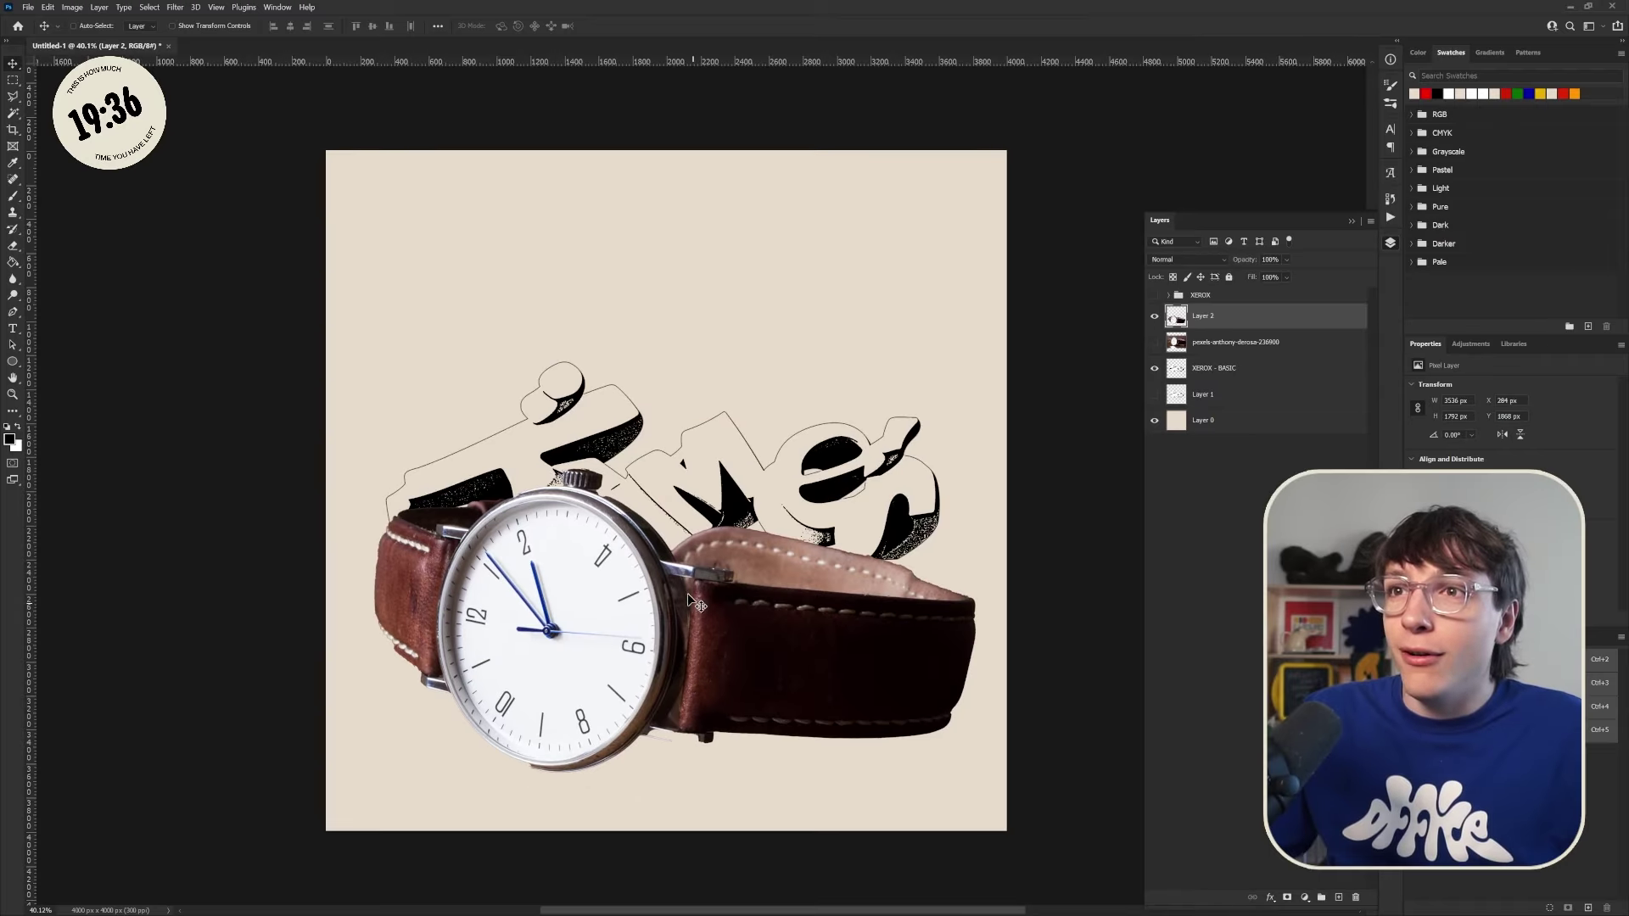
Step: Scale down and rotate the watch cut-out, and place it over the foot of the lettering's T
scroll(684, 593, down, 5)
scroll(684, 593, up, 5)
drag(684, 593, 630, 574)
key(ctrl+t)
drag(921, 413, 919, 519)
drag(665, 458, 611, 632)
drag(836, 611, 697, 631)
drag(552, 652, 594, 594)
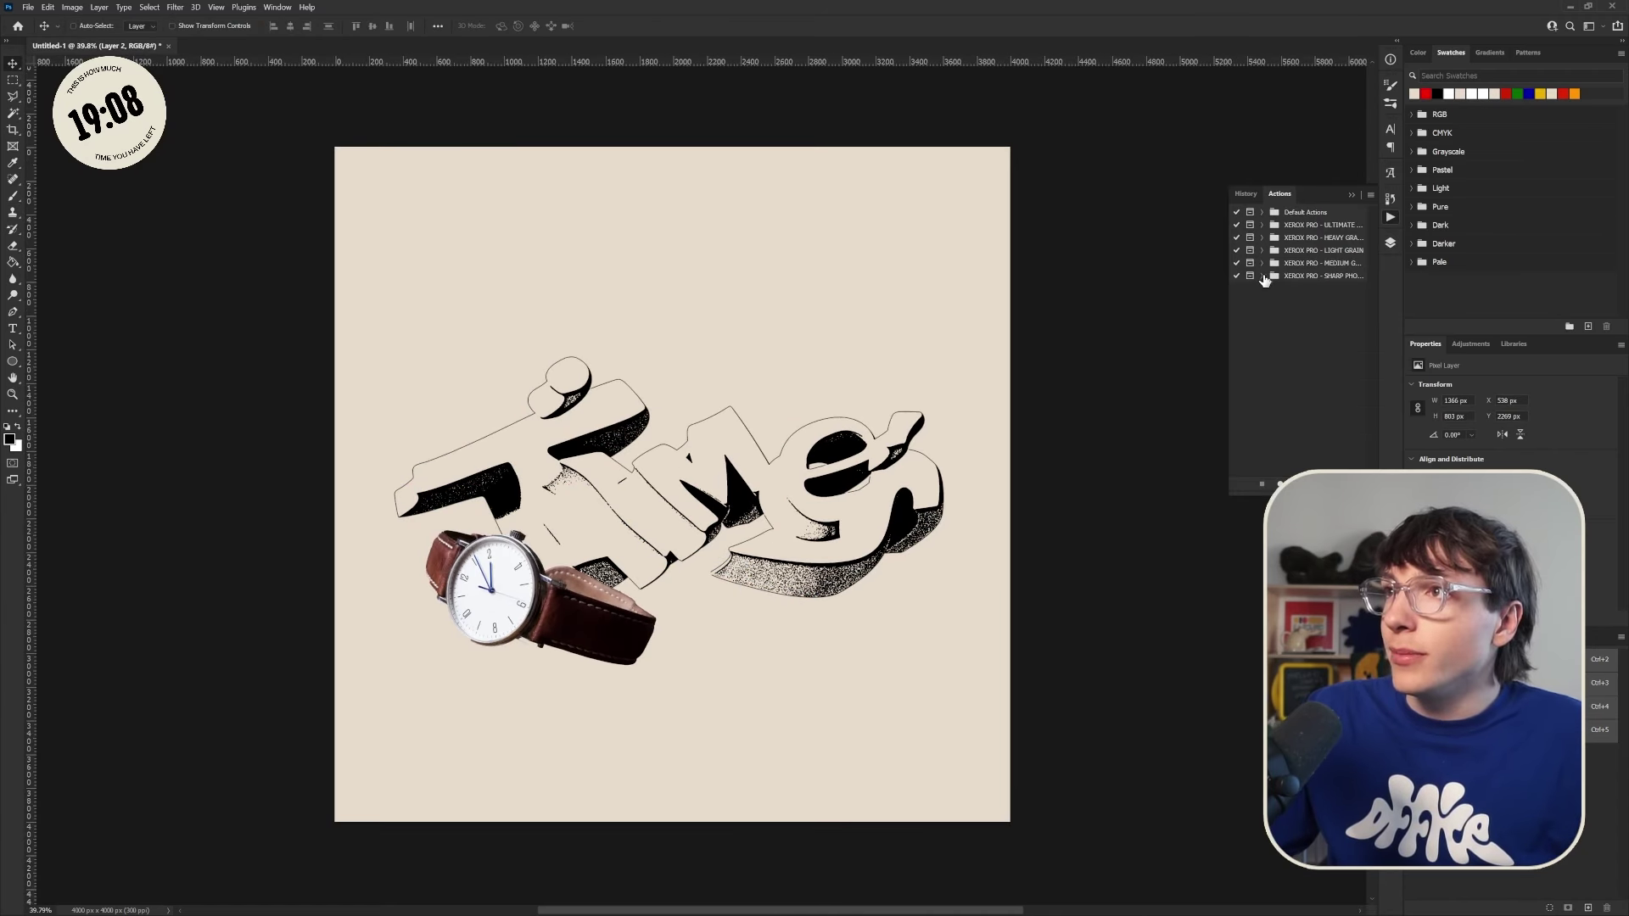
Step: Run the Photocopy - Light Grain action on the watch, lowering its Stamp filter's smoothness and light/dark balance
click(1263, 276)
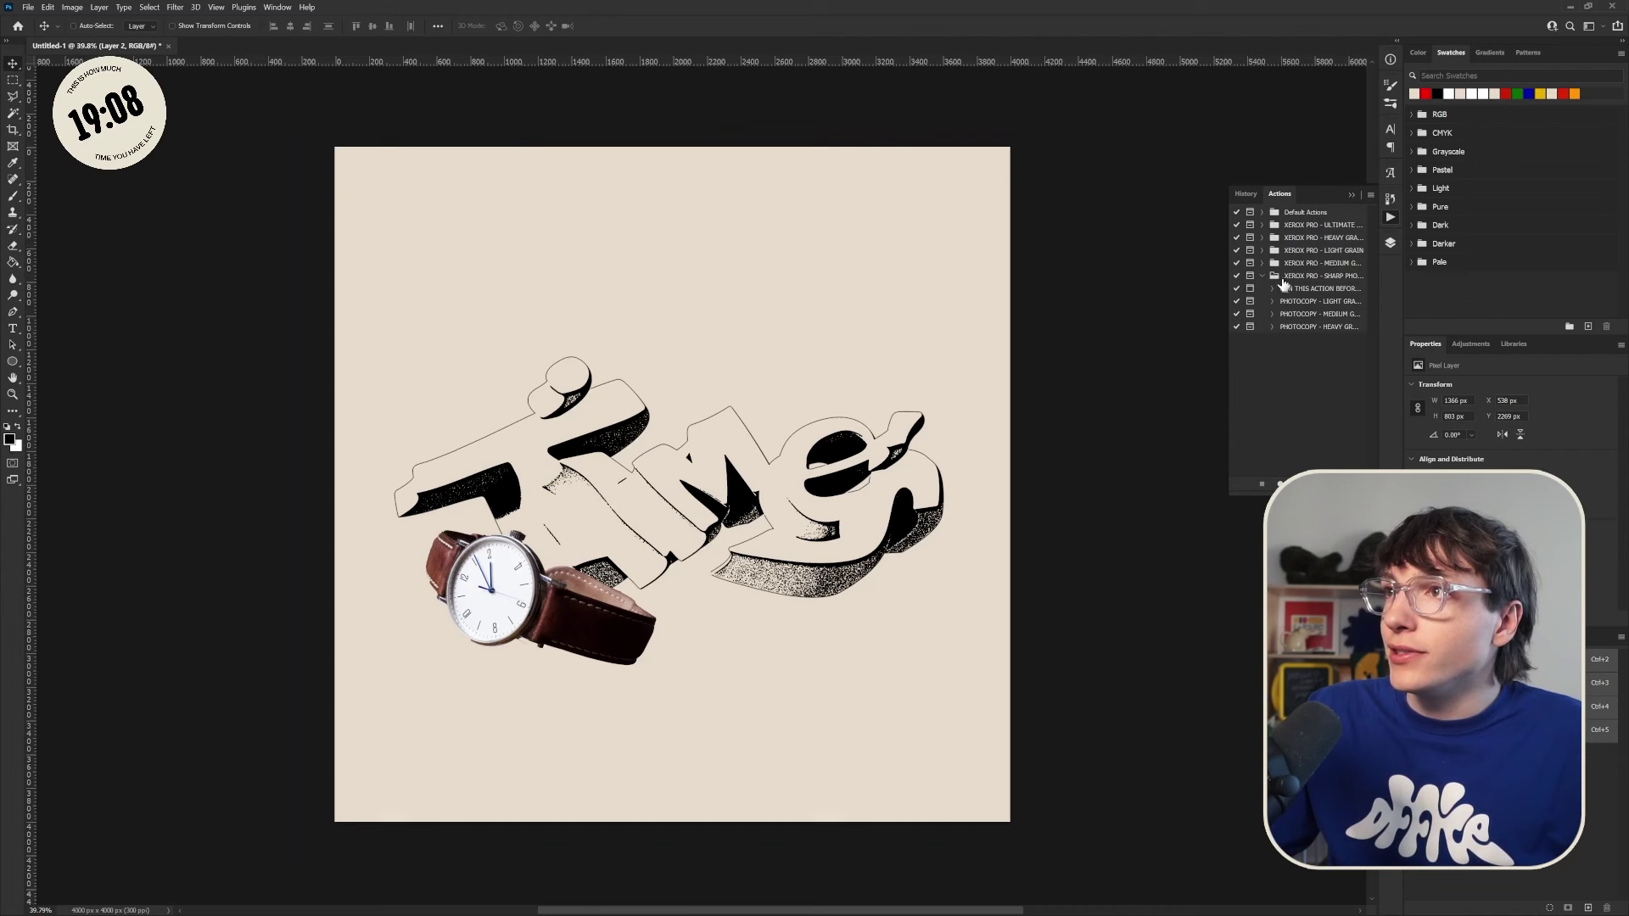
click(1301, 302)
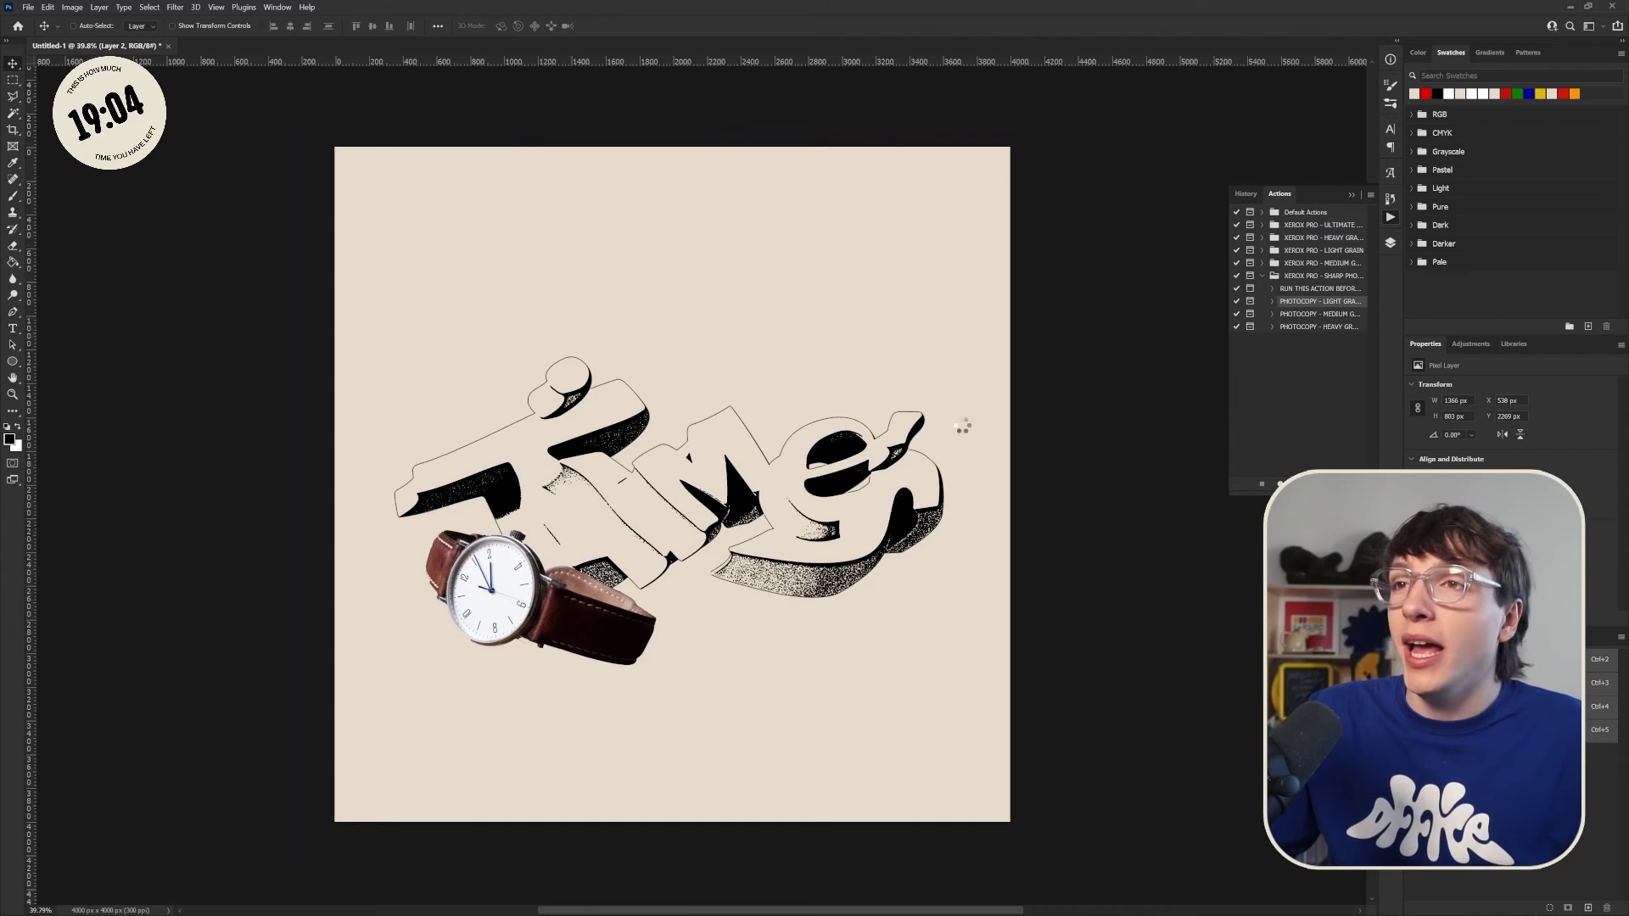
click(824, 356)
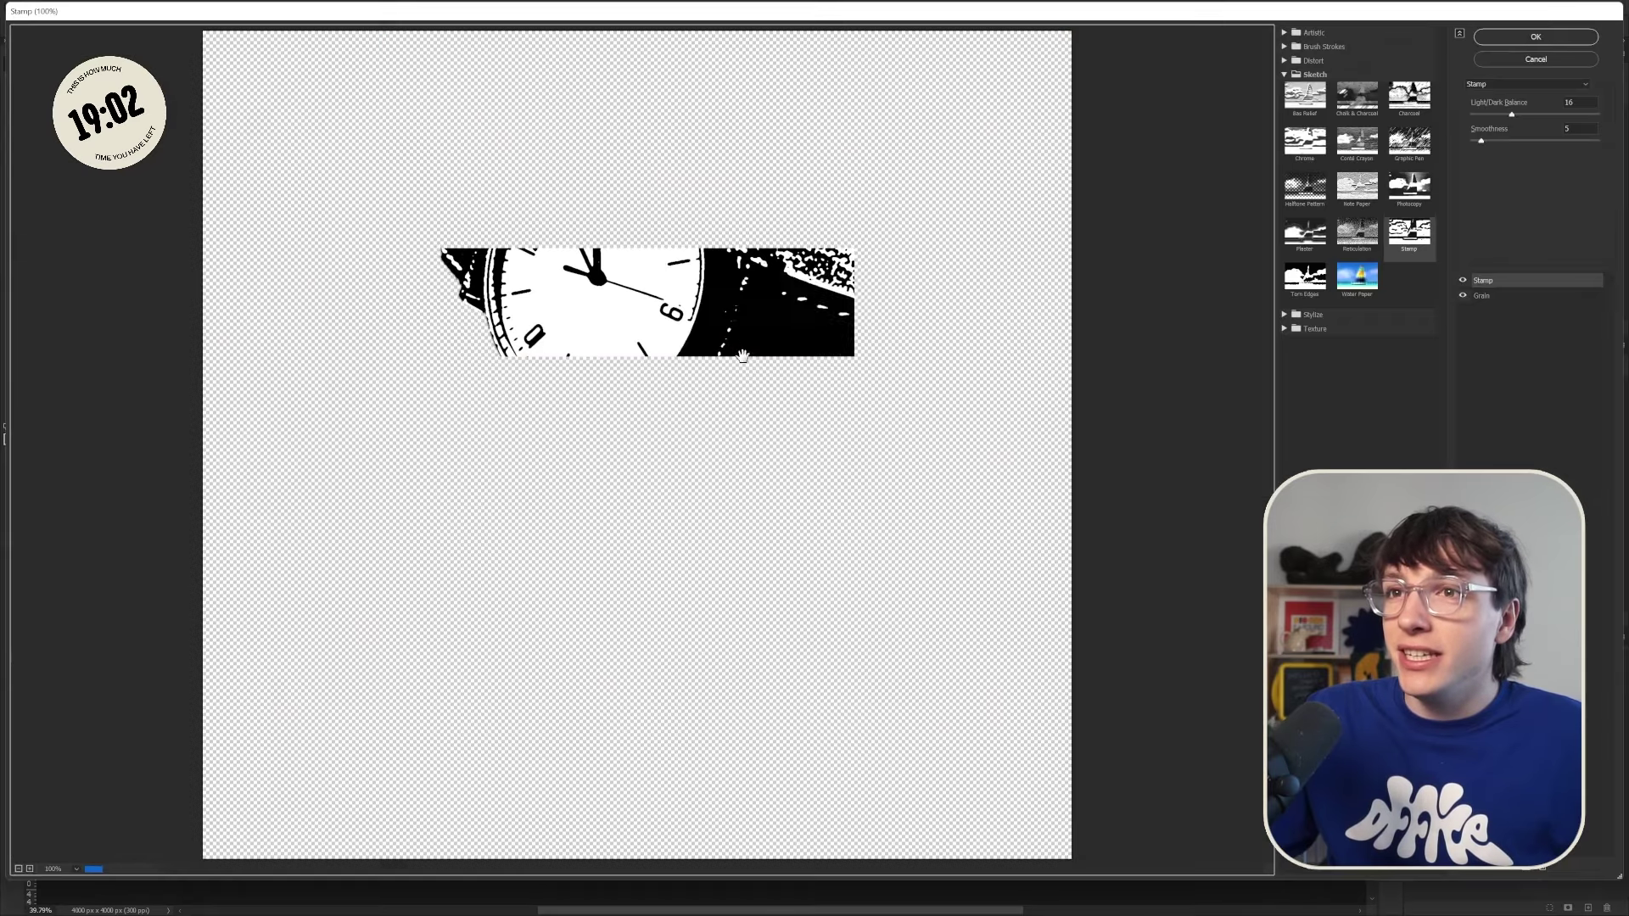
drag(1476, 146, 1471, 147)
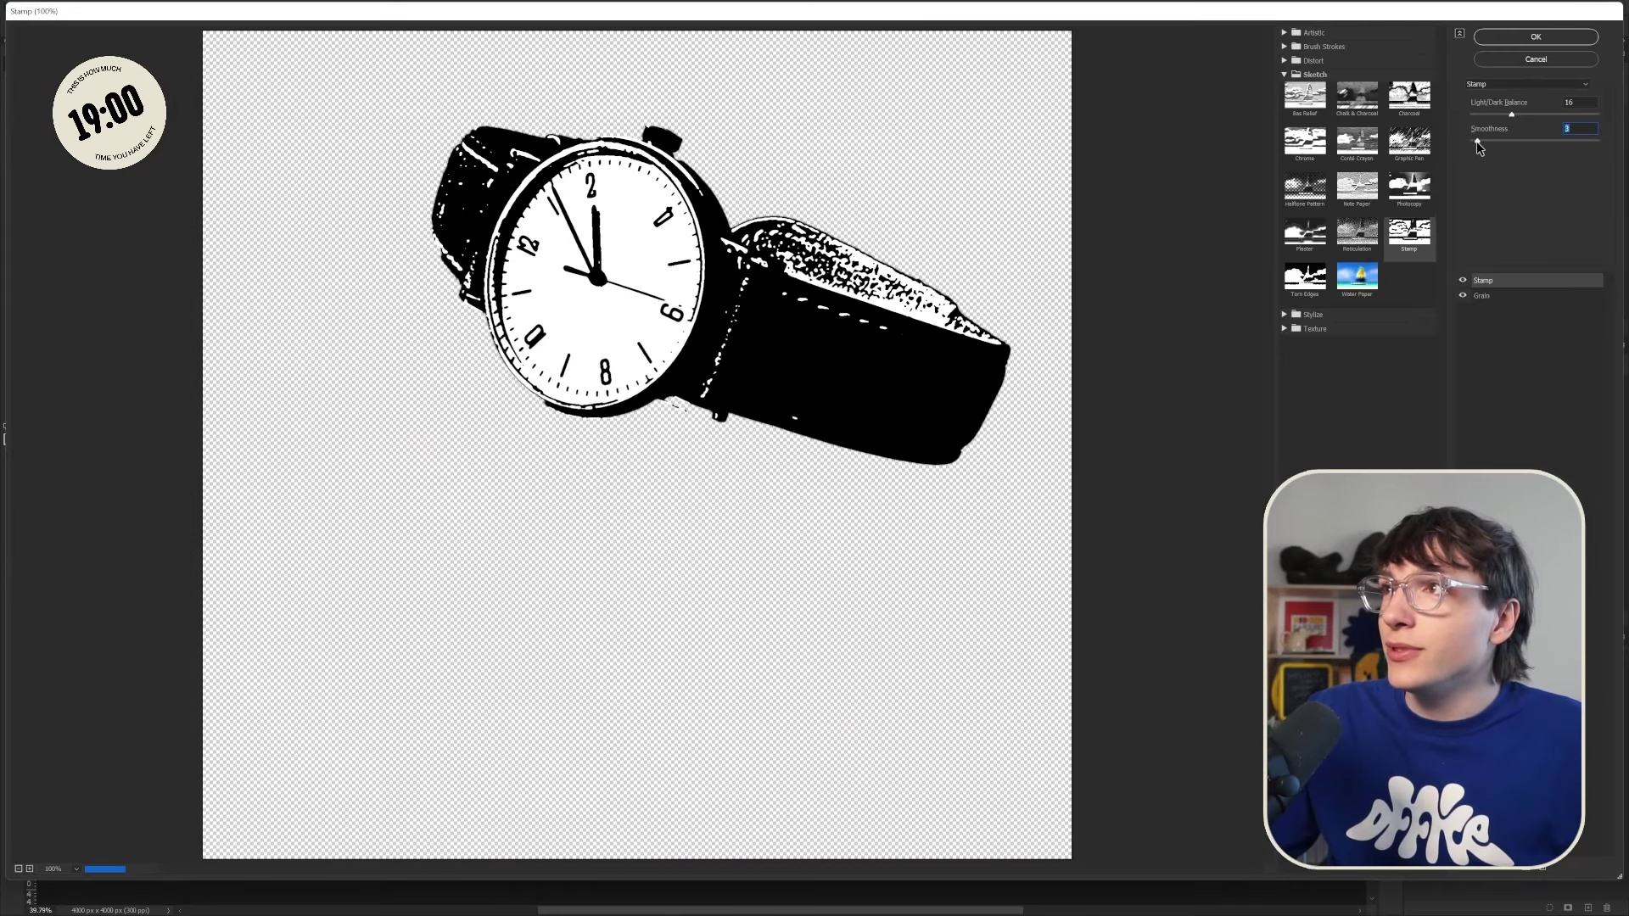
drag(1508, 115, 1475, 117)
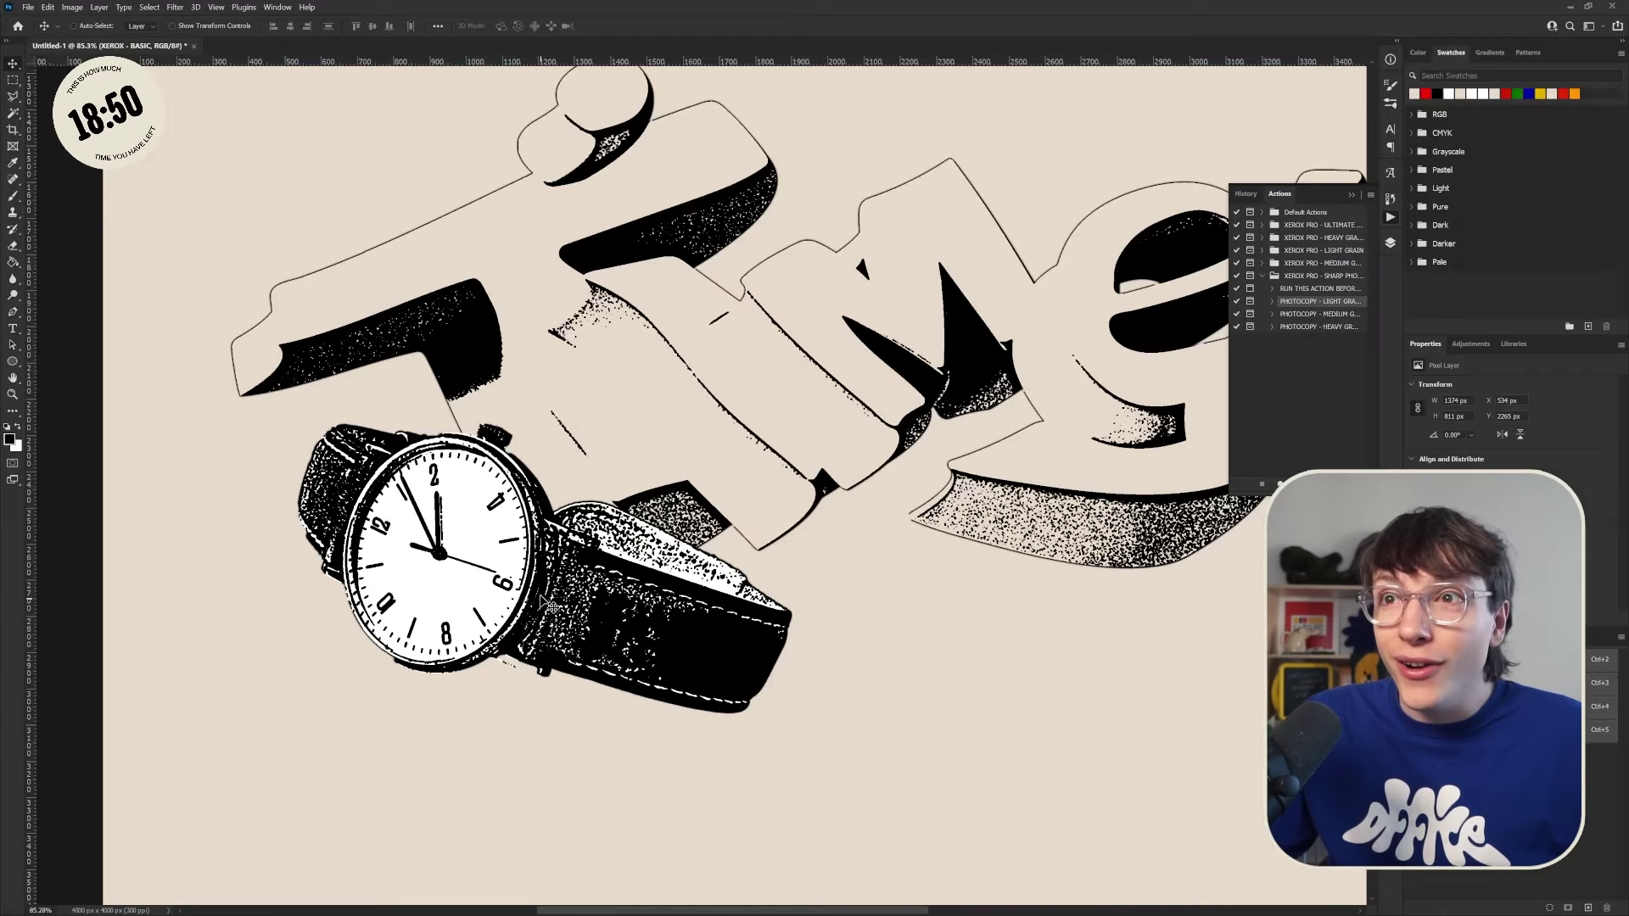
scroll(550, 608, down, 6)
scroll(607, 615, up, 3)
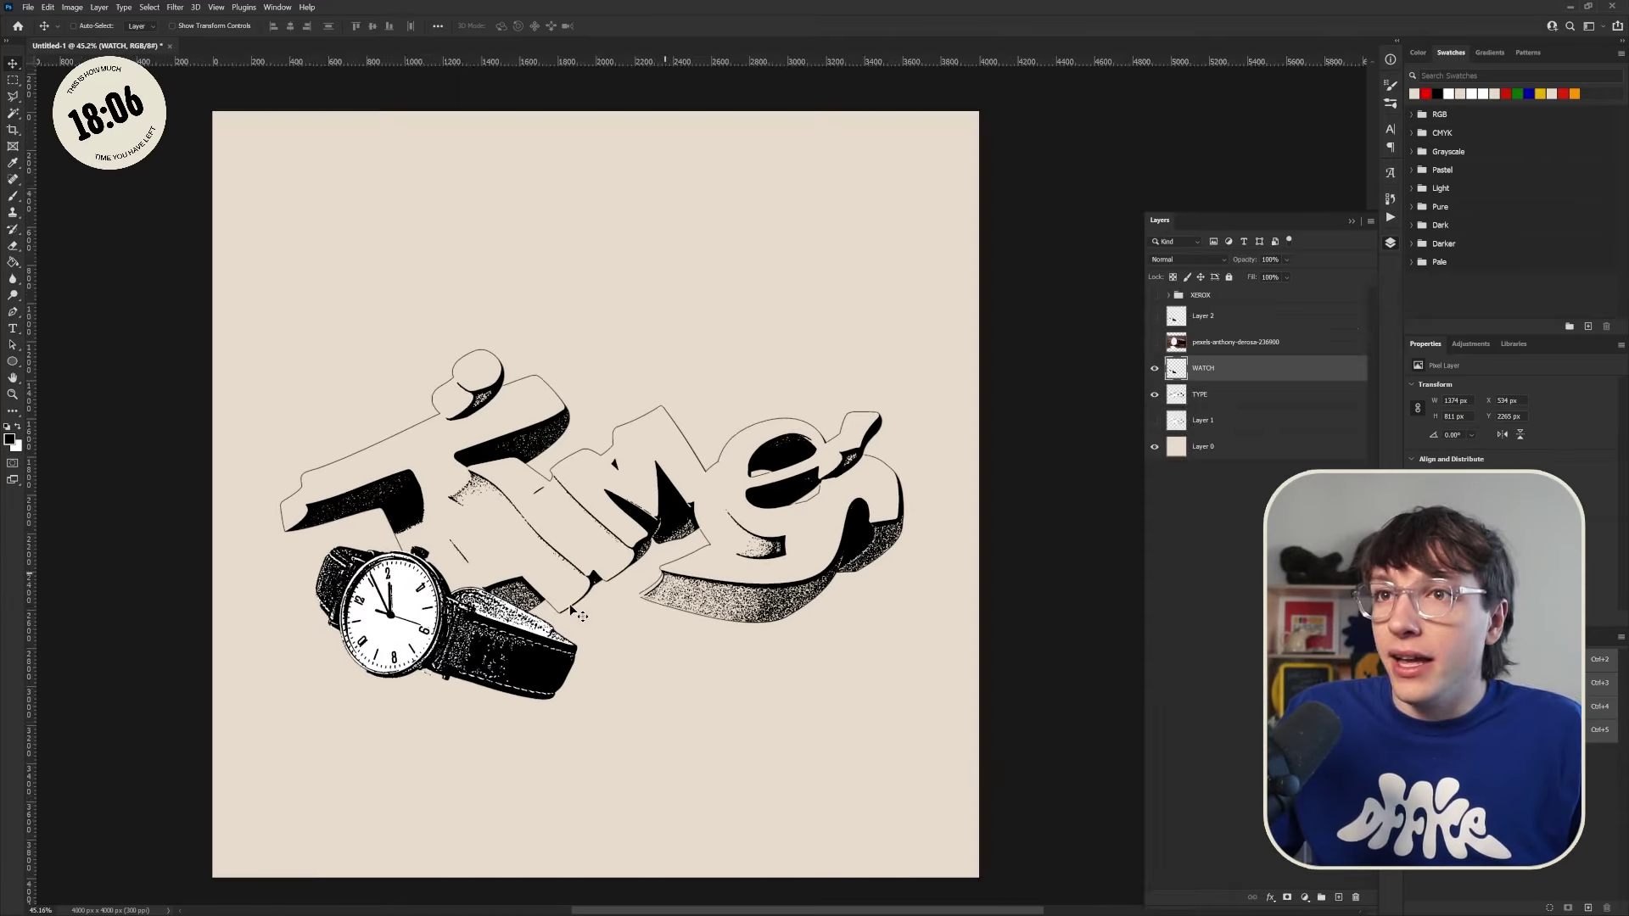
Step: Narrow the TYPE lettering to 2932 px wide and scale the watch down to 1157 × 683 px at the T's foot
scroll(569, 603, up, 4)
scroll(509, 560, down, 2)
scroll(514, 604, down, 5)
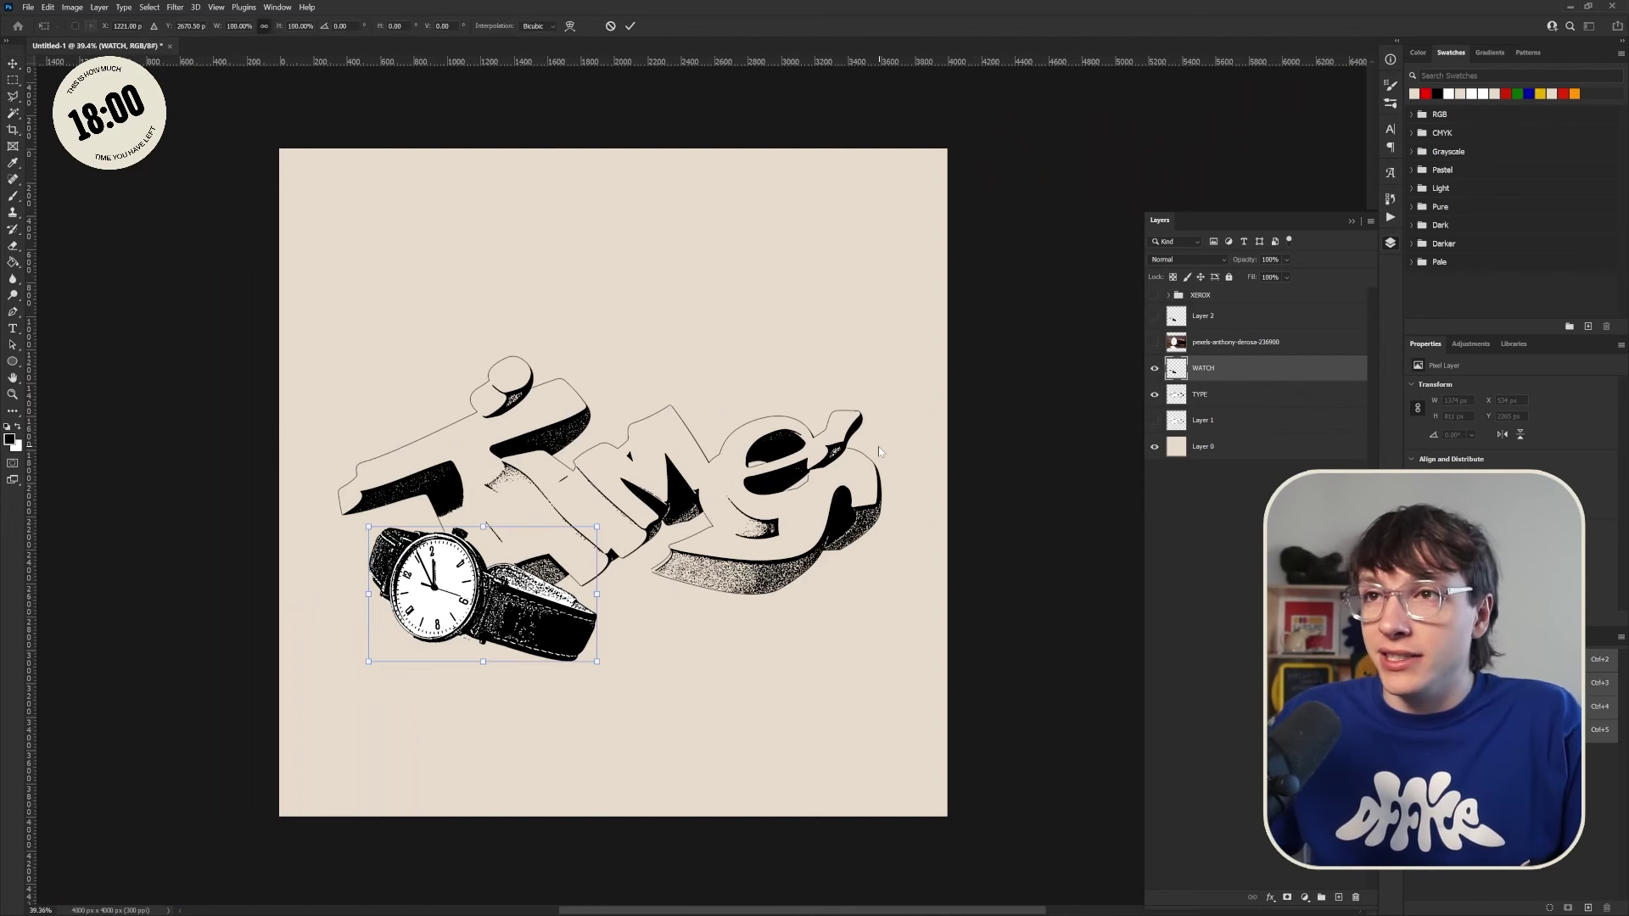
click(1217, 404)
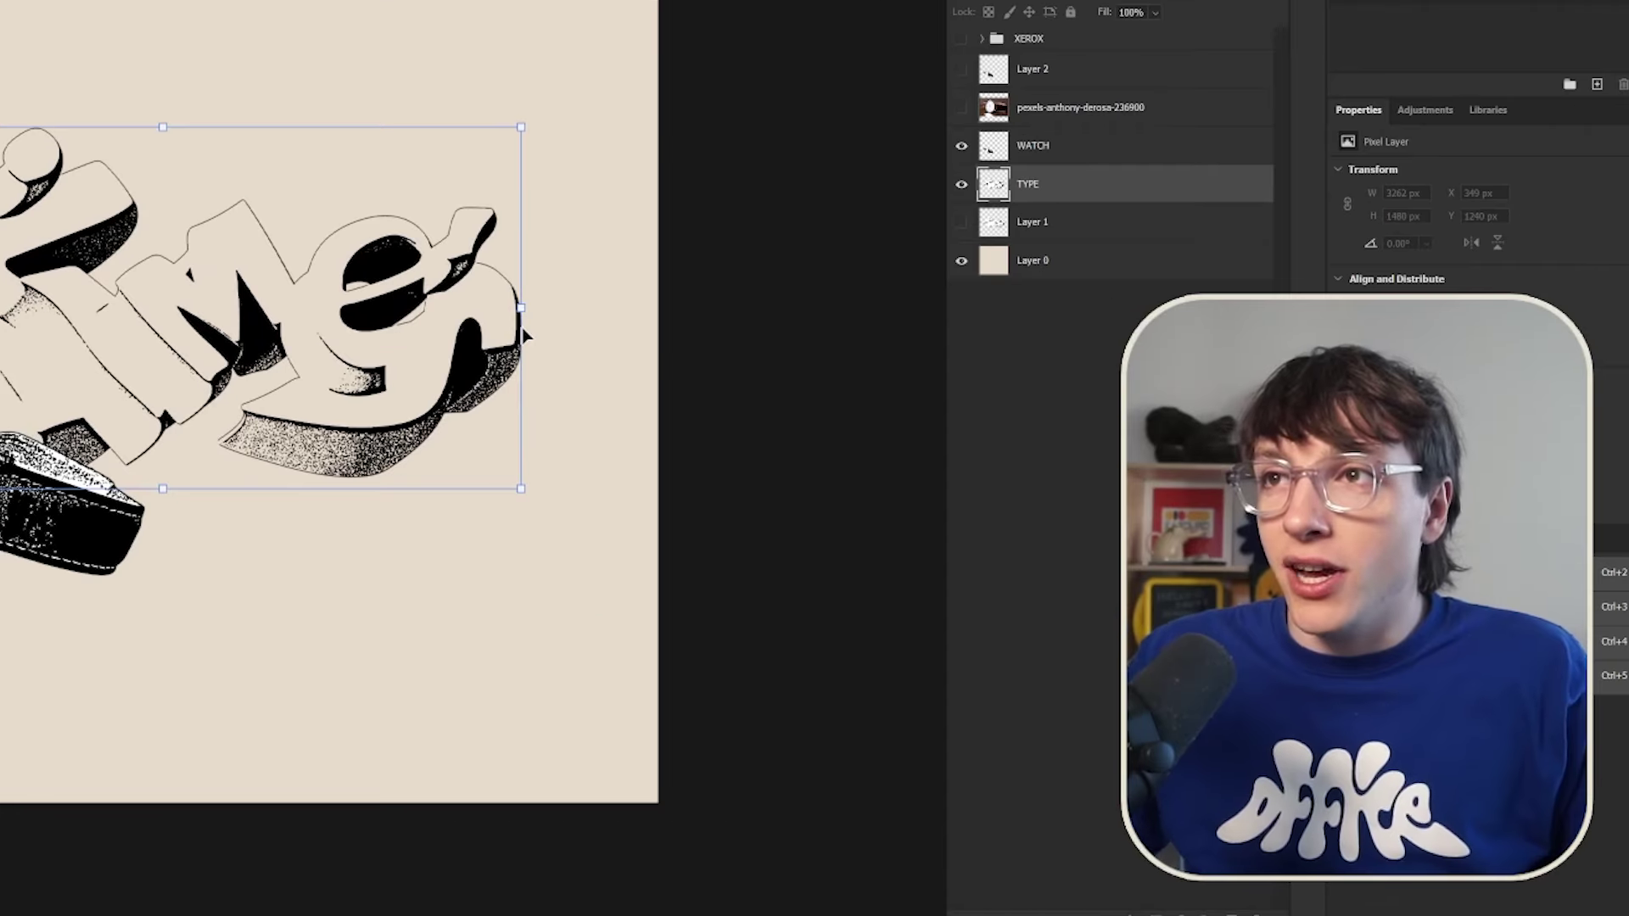
click(1061, 148)
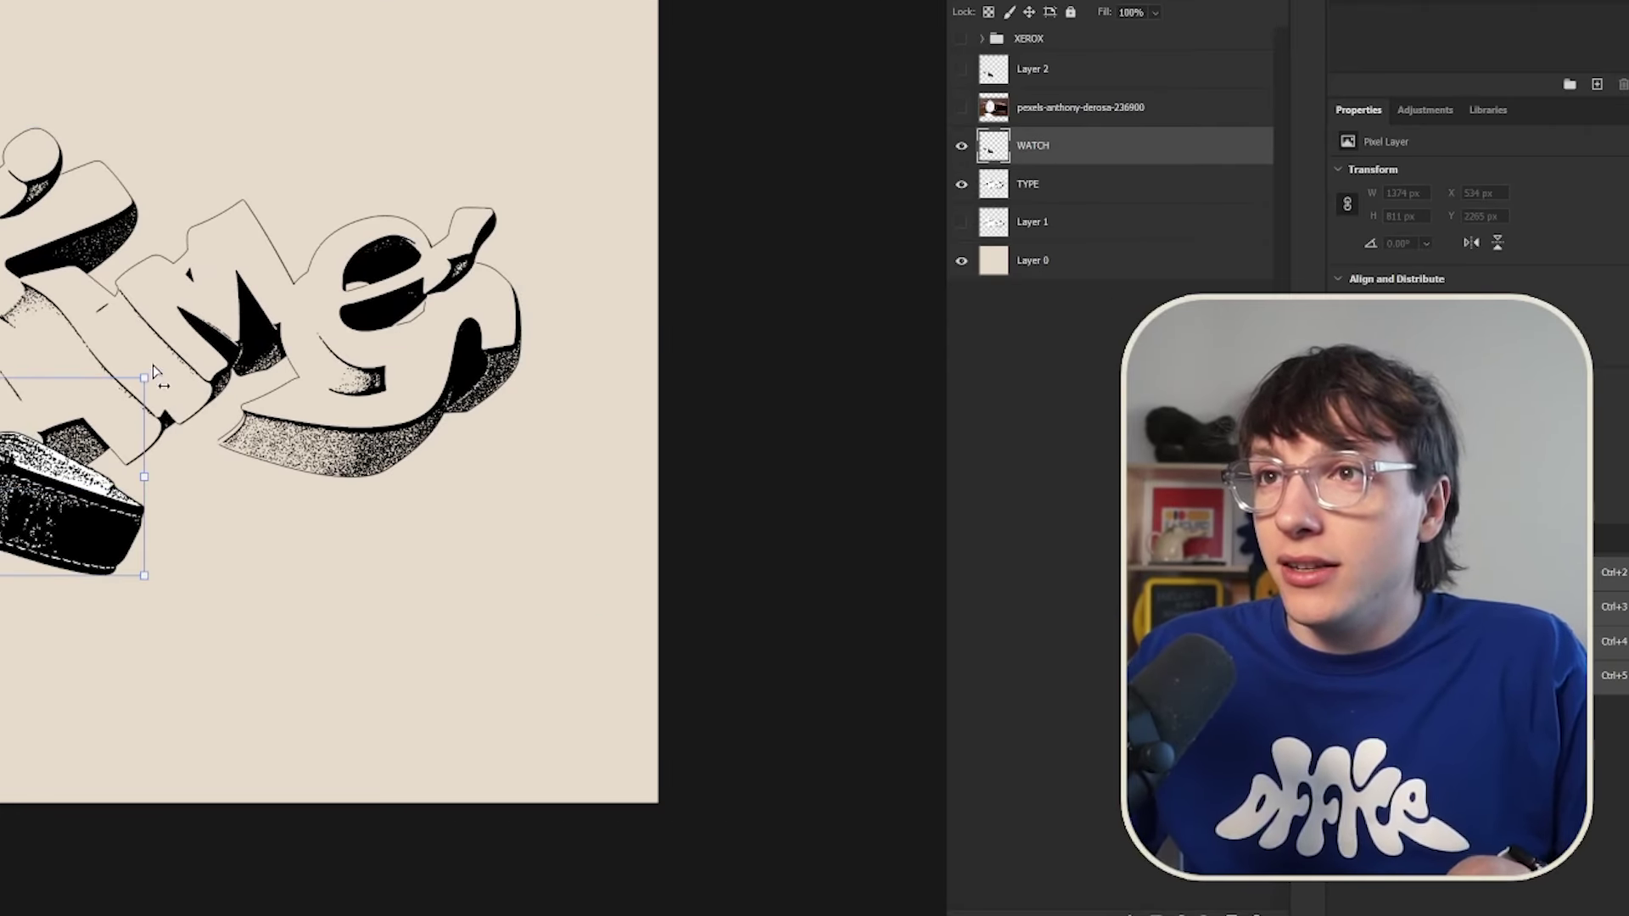
drag(141, 375, 140, 370)
Step: Add a new layer above the watch, fill it with the beige background colour and set its blend mode to Darken
click(1339, 898)
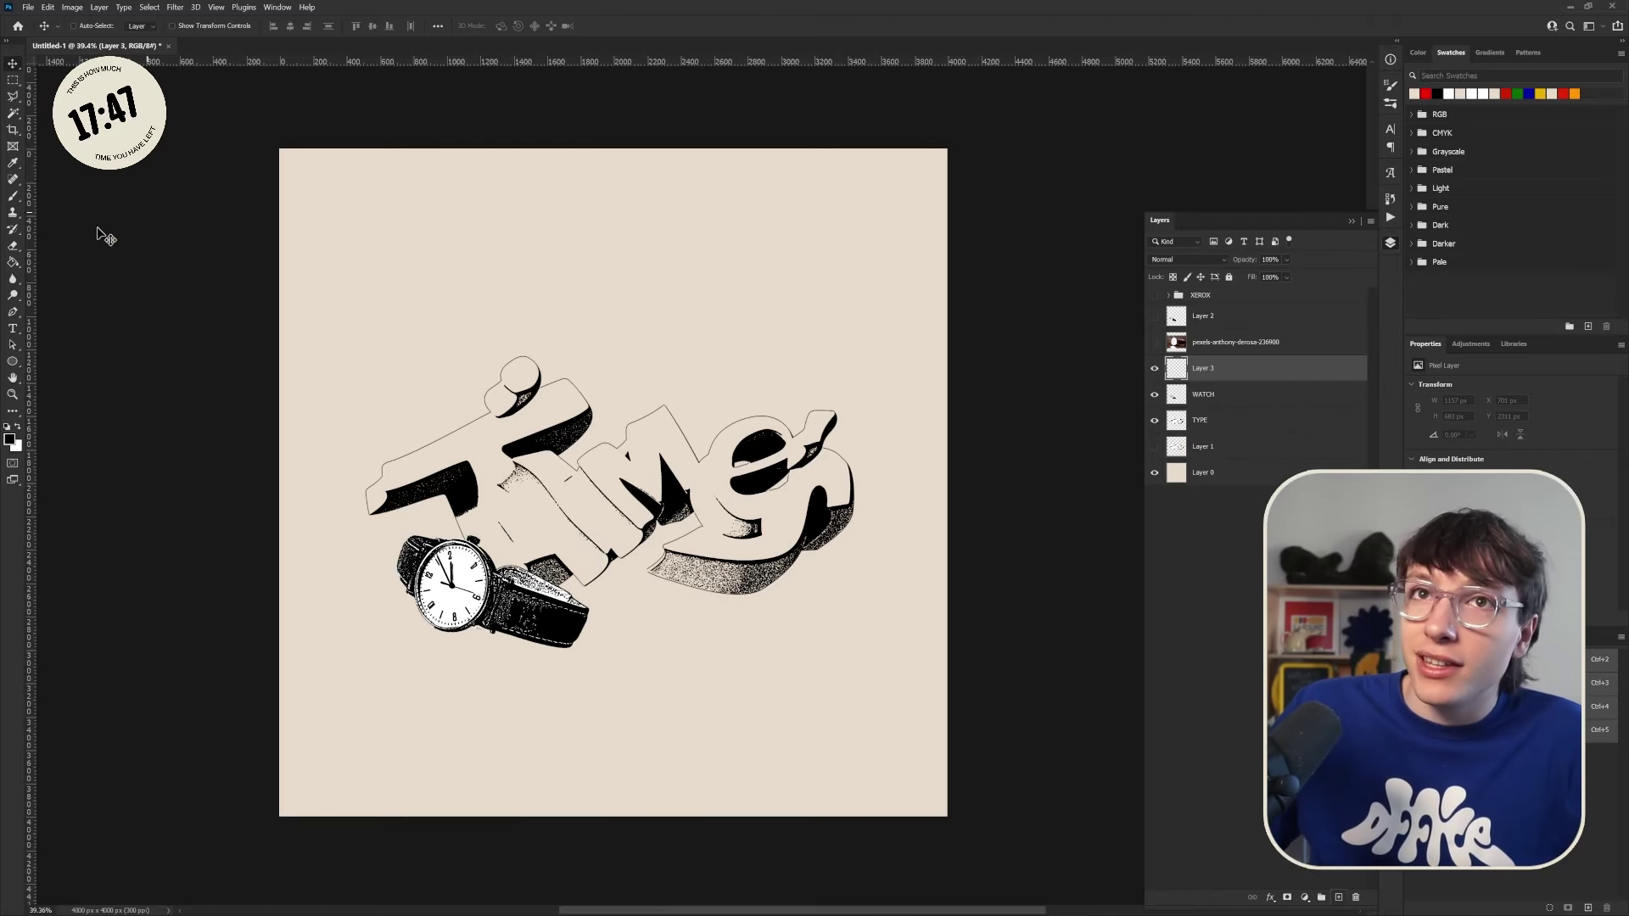
click(13, 264)
click(742, 509)
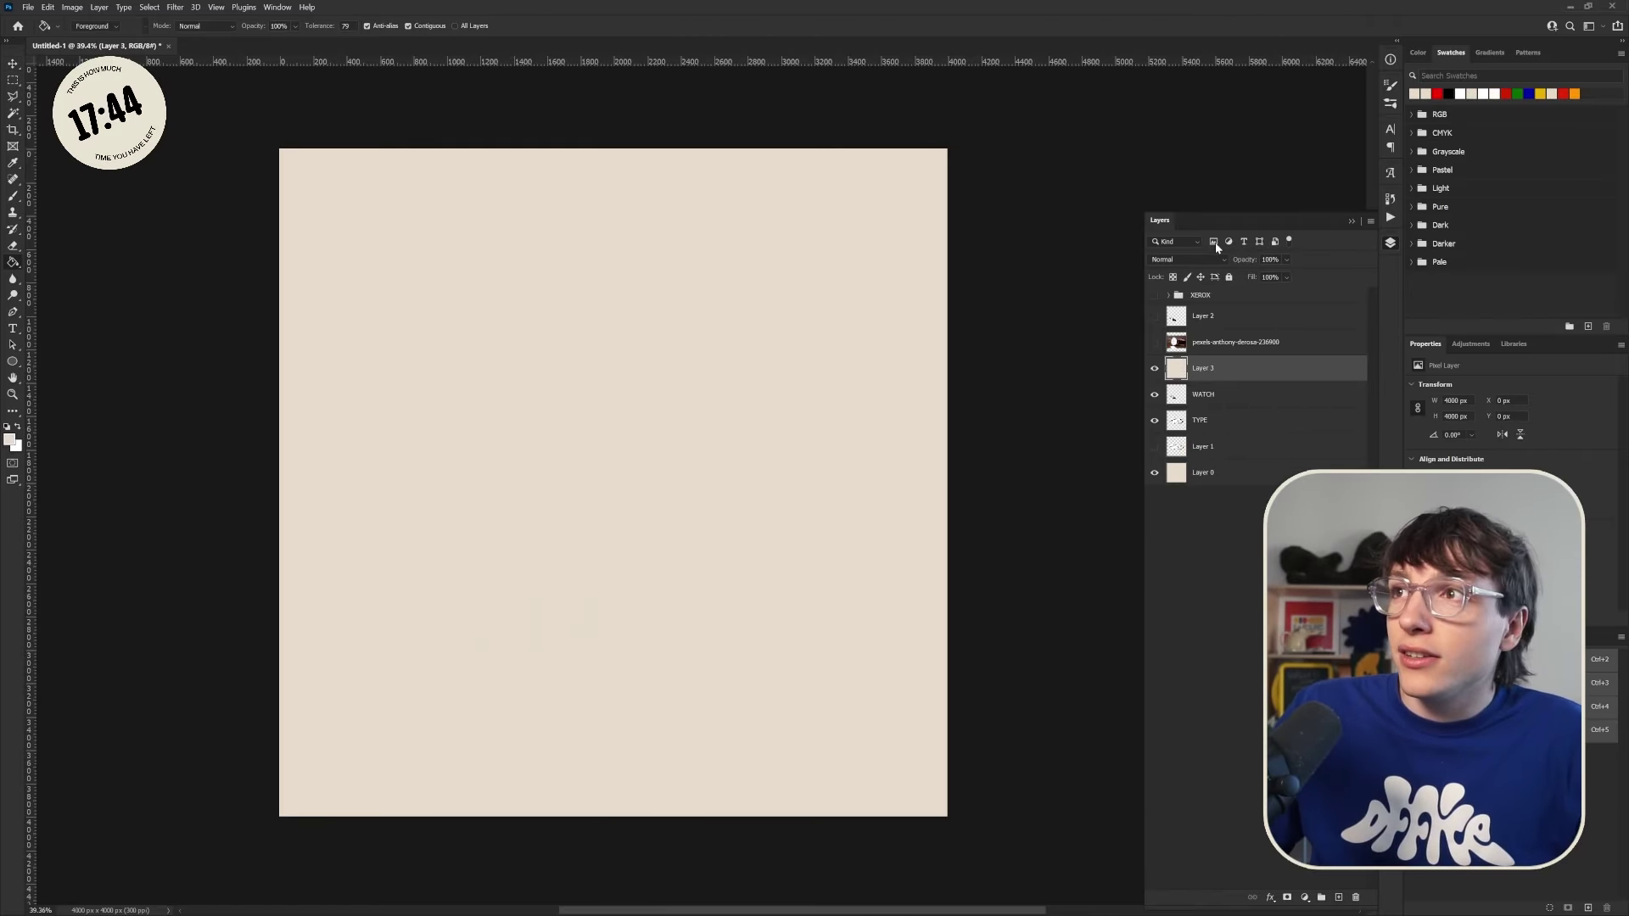
click(1188, 260)
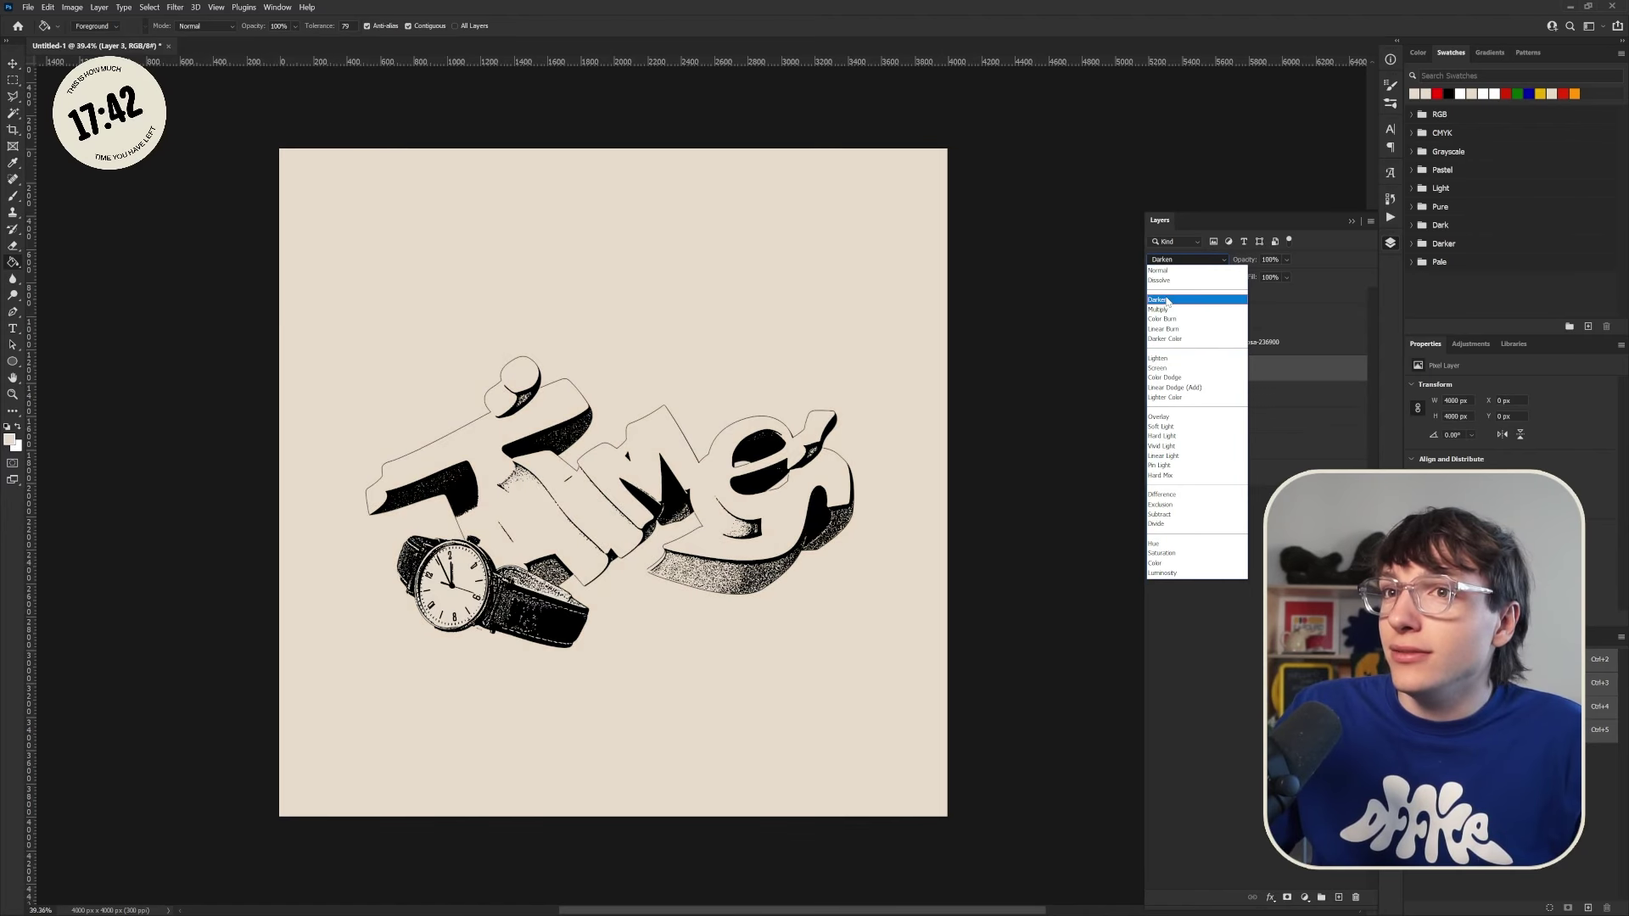
click(1169, 300)
click(13, 64)
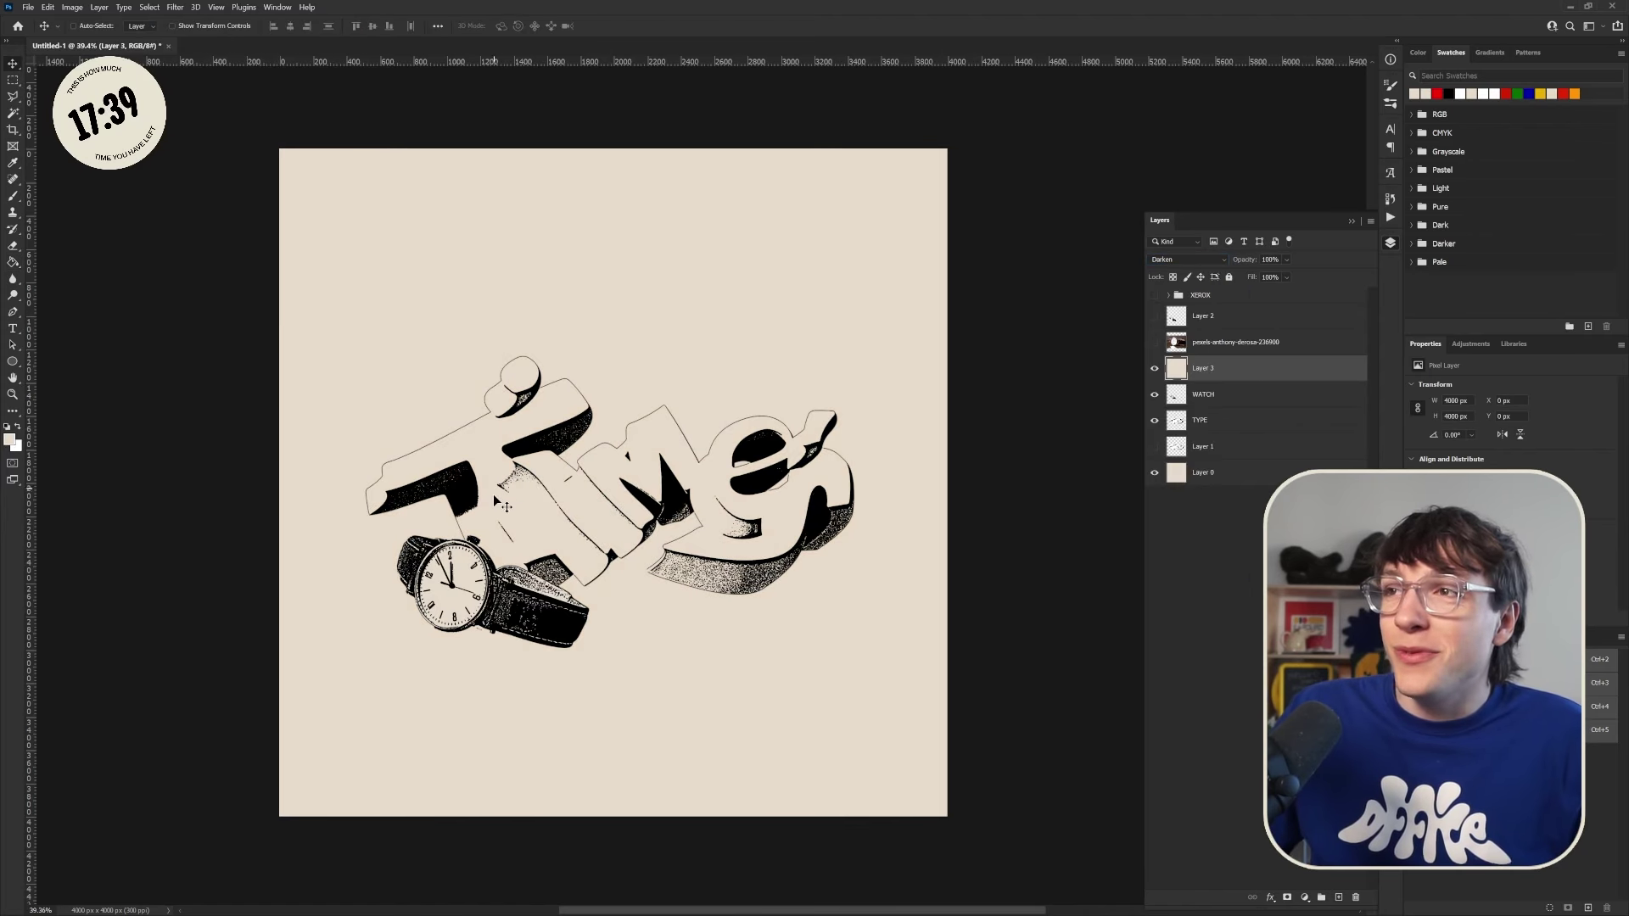
Step: Make the WATCH layer active and load the outline of the TYPE lettering as a selection
scroll(500, 501, up, 3)
ctrl+click(404, 673)
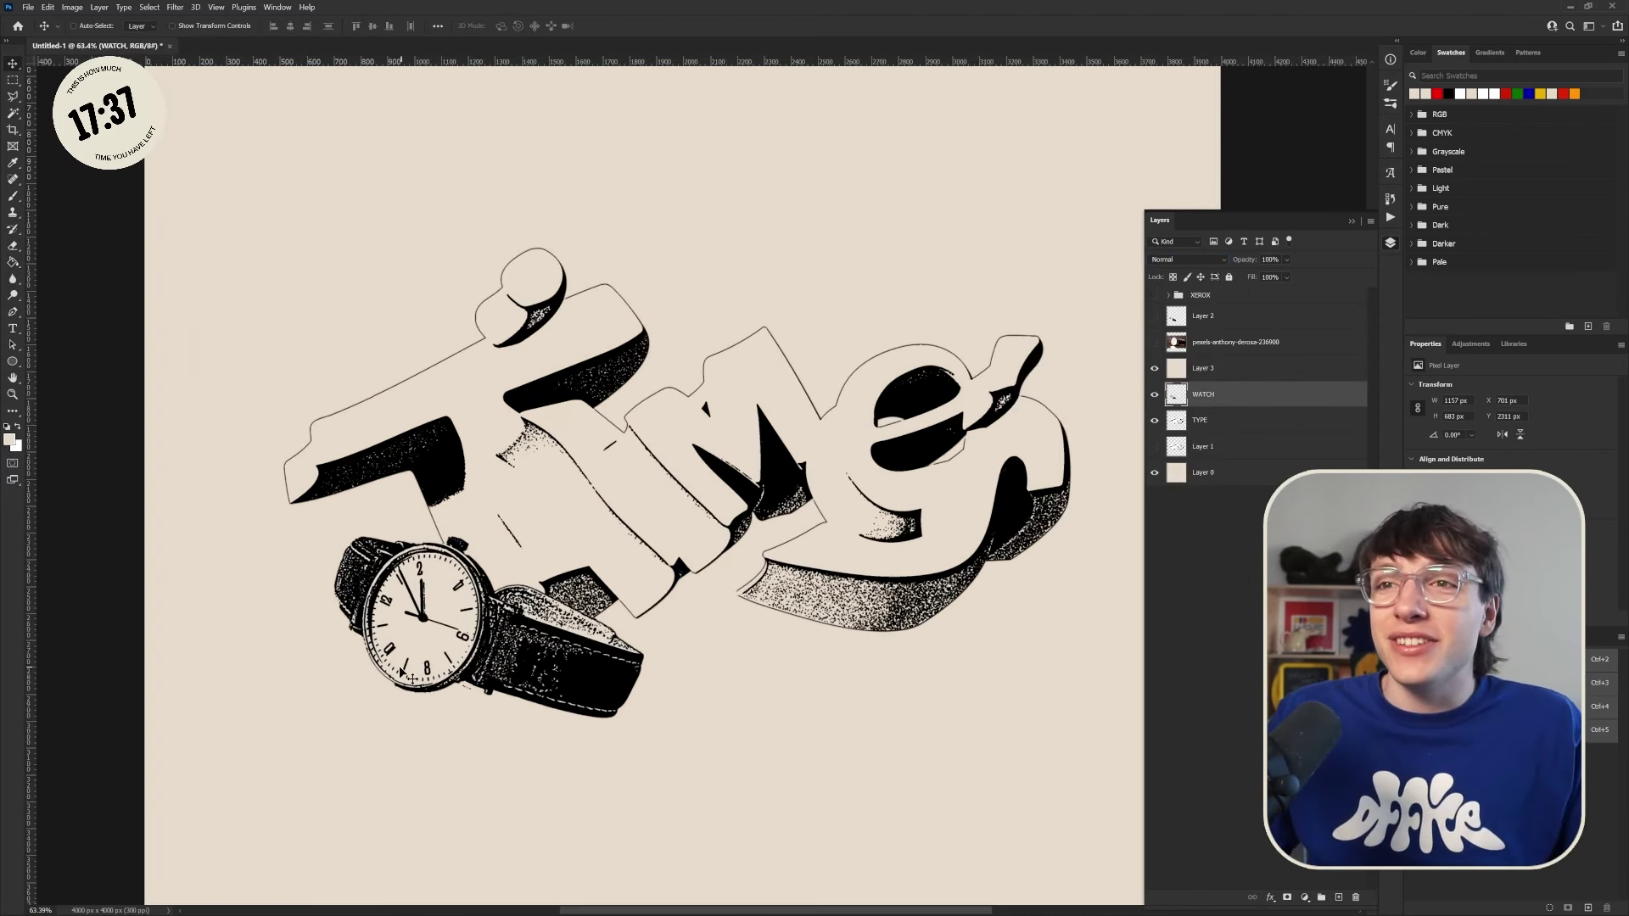
scroll(598, 655, up, 2)
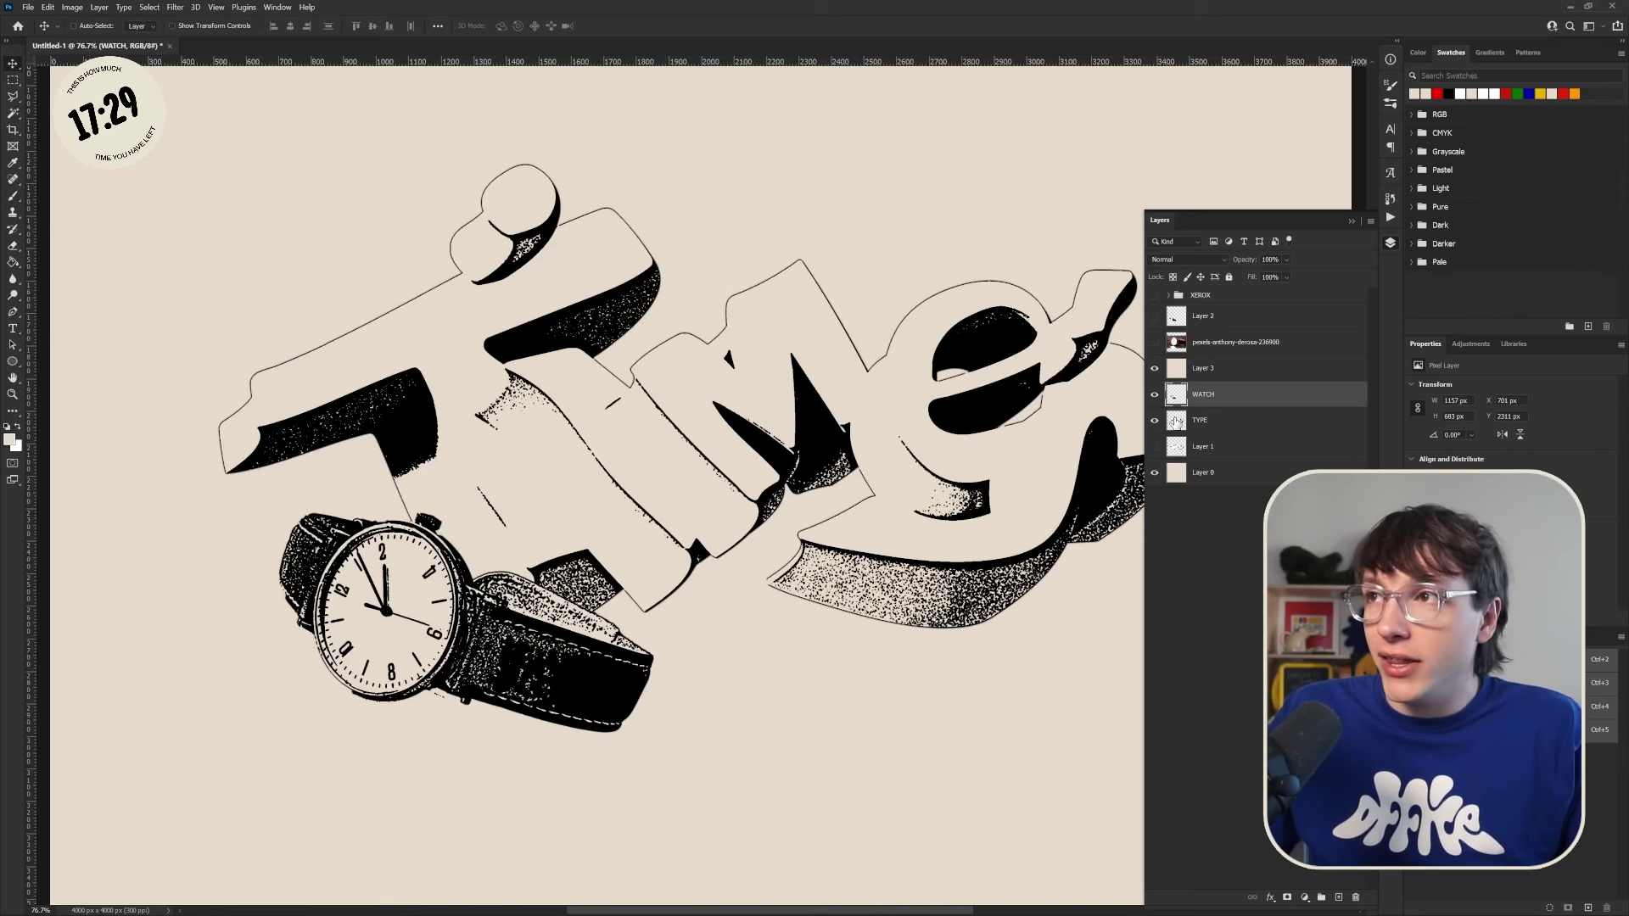
scroll(648, 563, down, 5)
scroll(655, 563, up, 5)
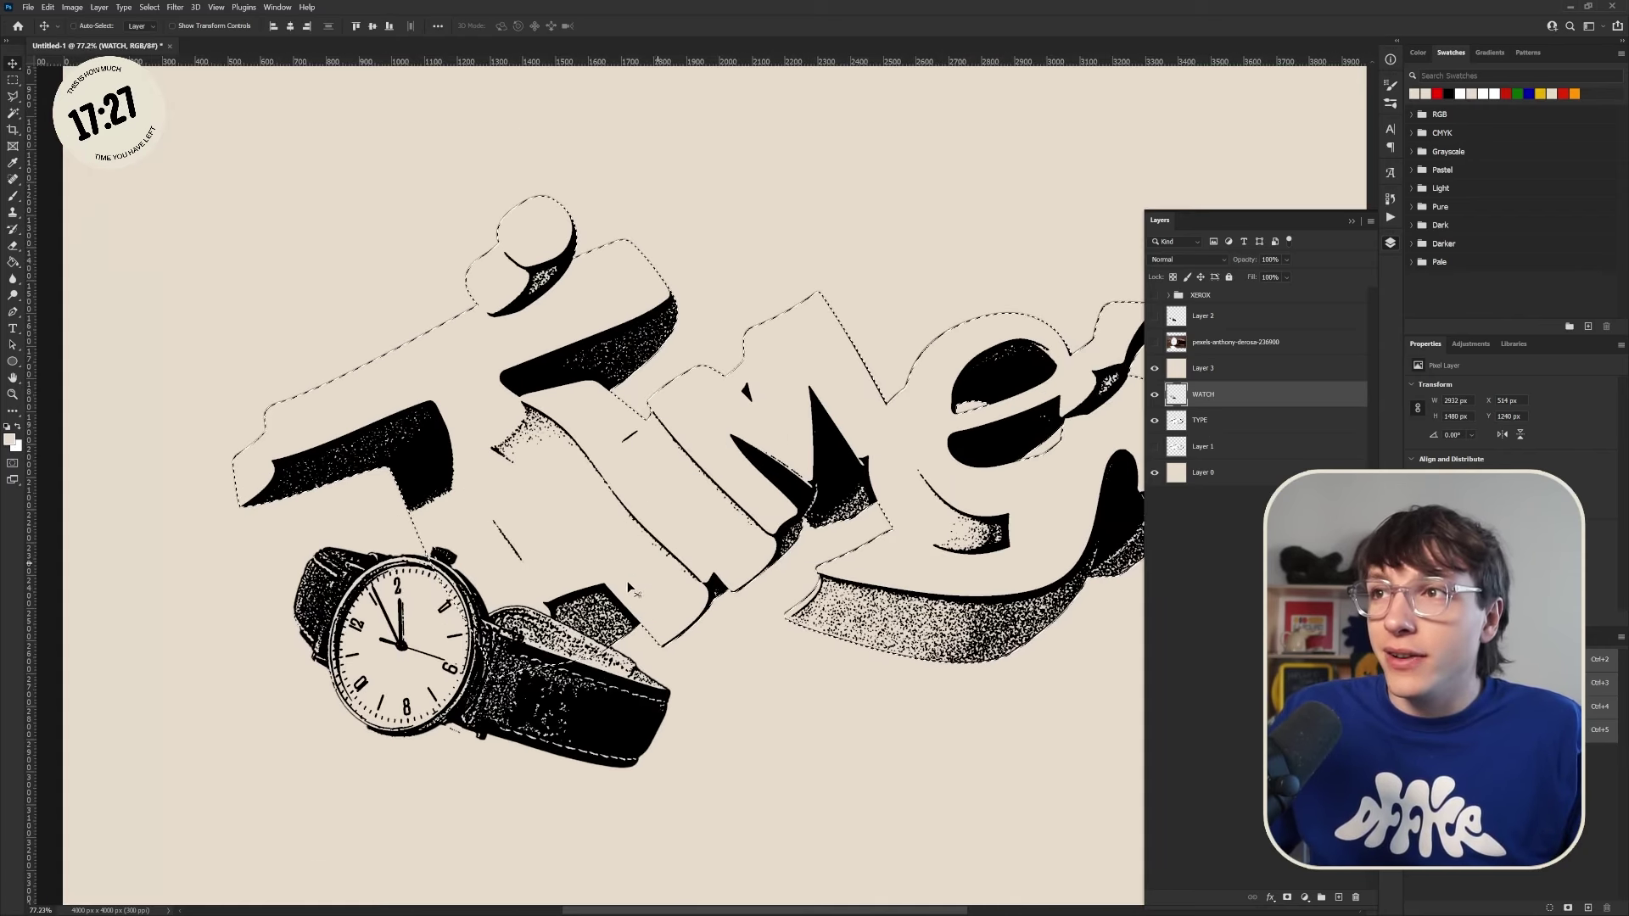
scroll(622, 577, up, 3)
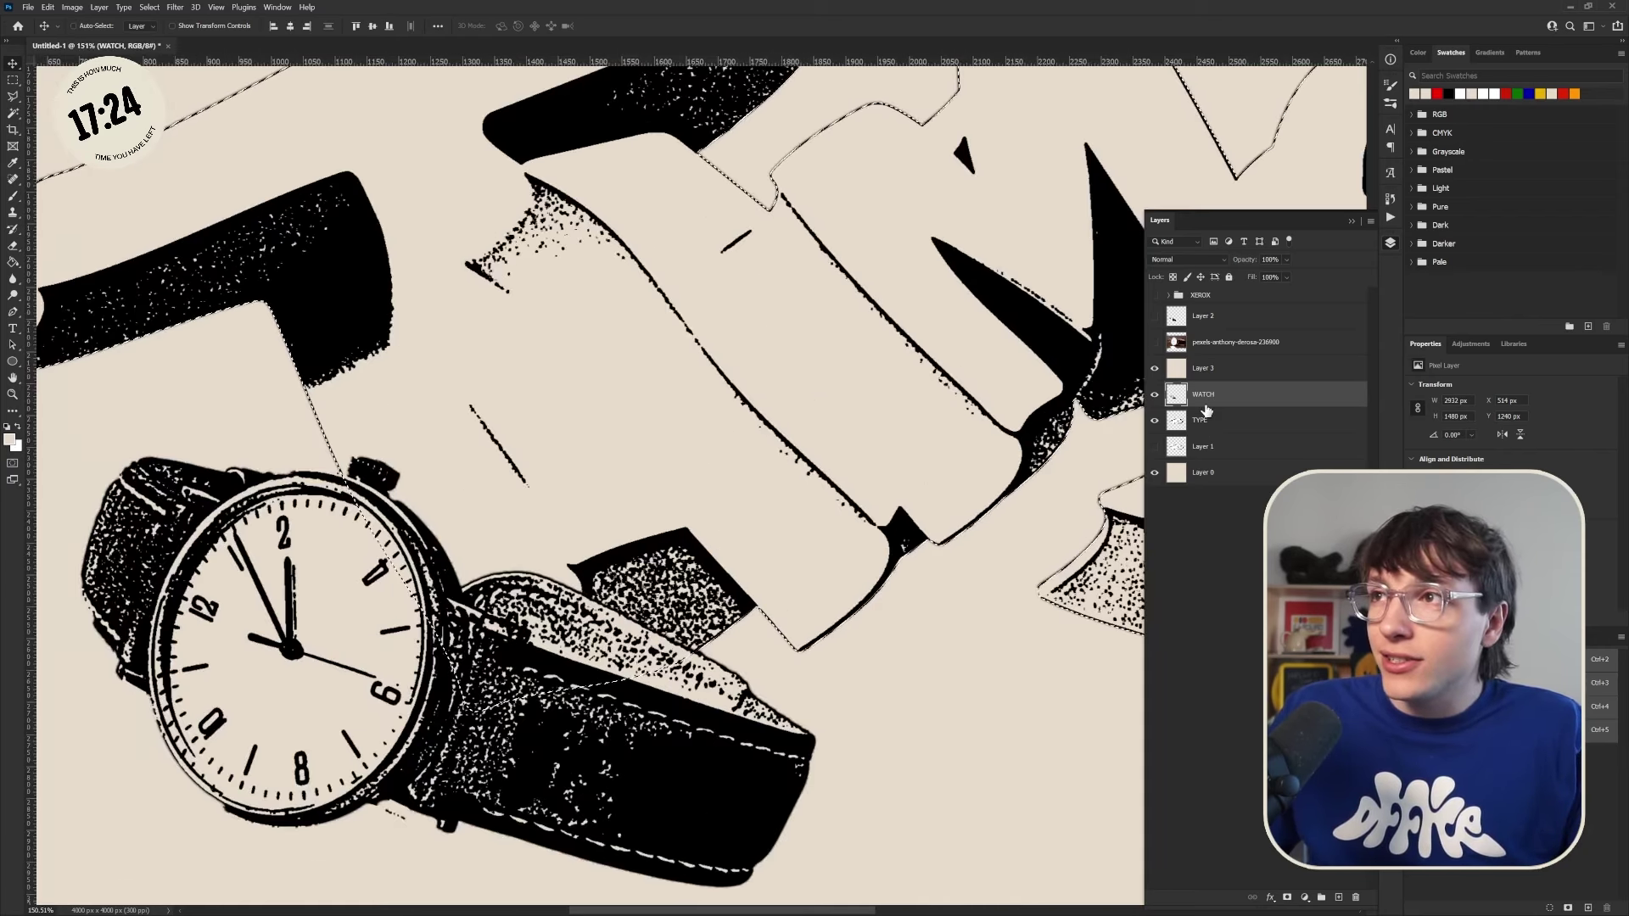
scroll(522, 645, up, 2)
scroll(523, 646, up, 2)
Step: Erase the upper edge and middle of the watch's back strap where it overlaps the selected lettering
key(e)
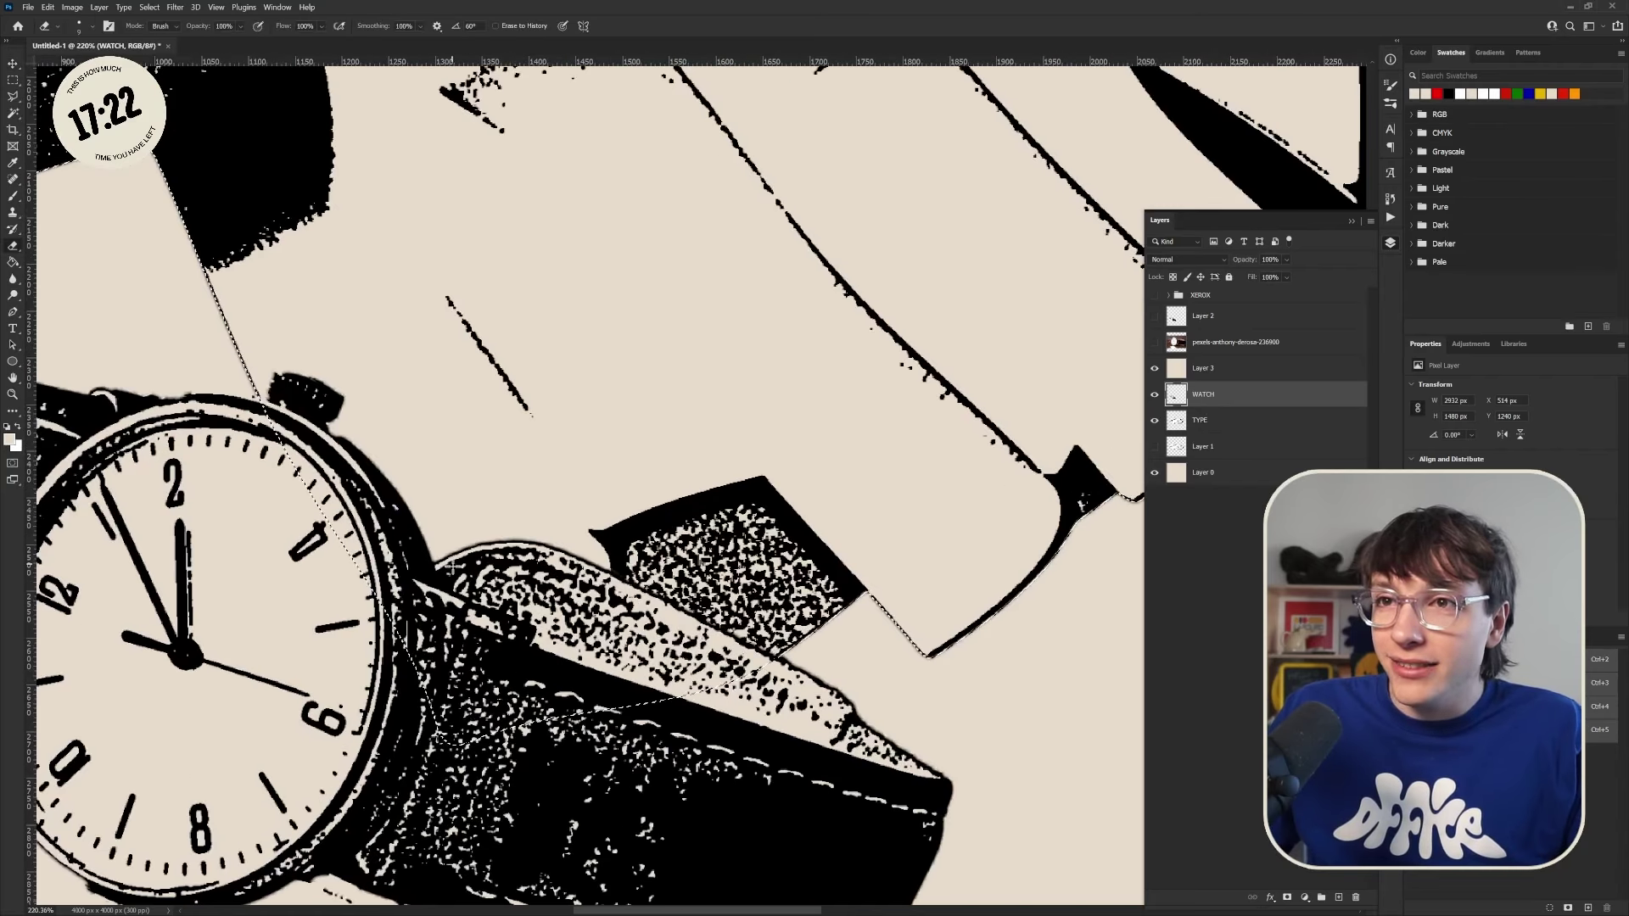
drag(446, 560, 627, 594)
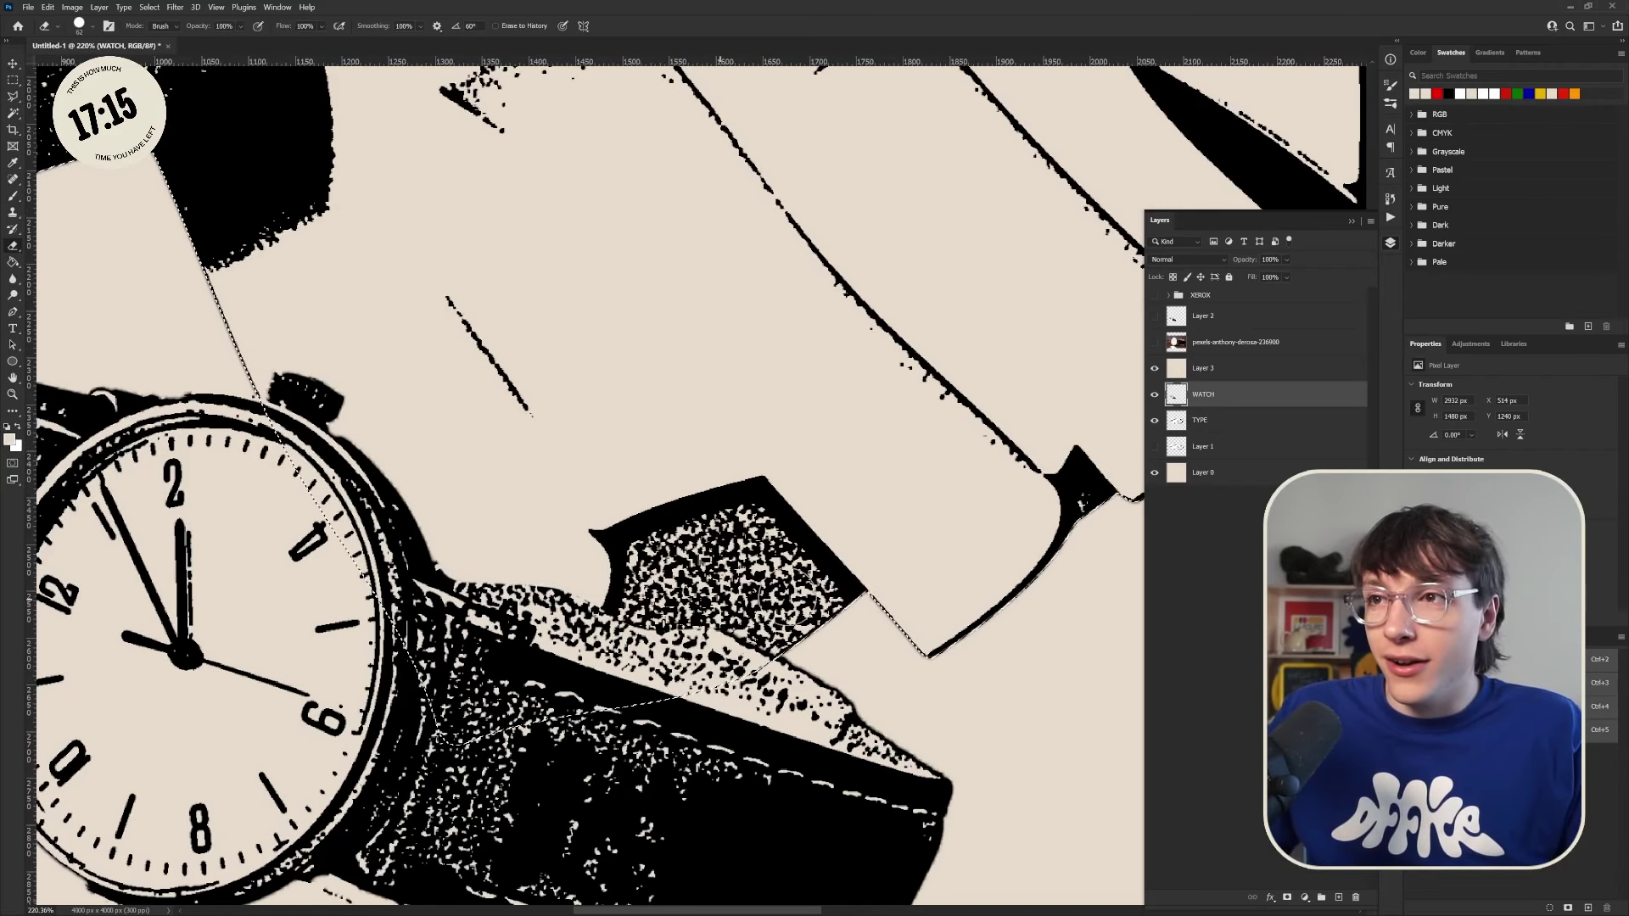
drag(721, 645, 683, 671)
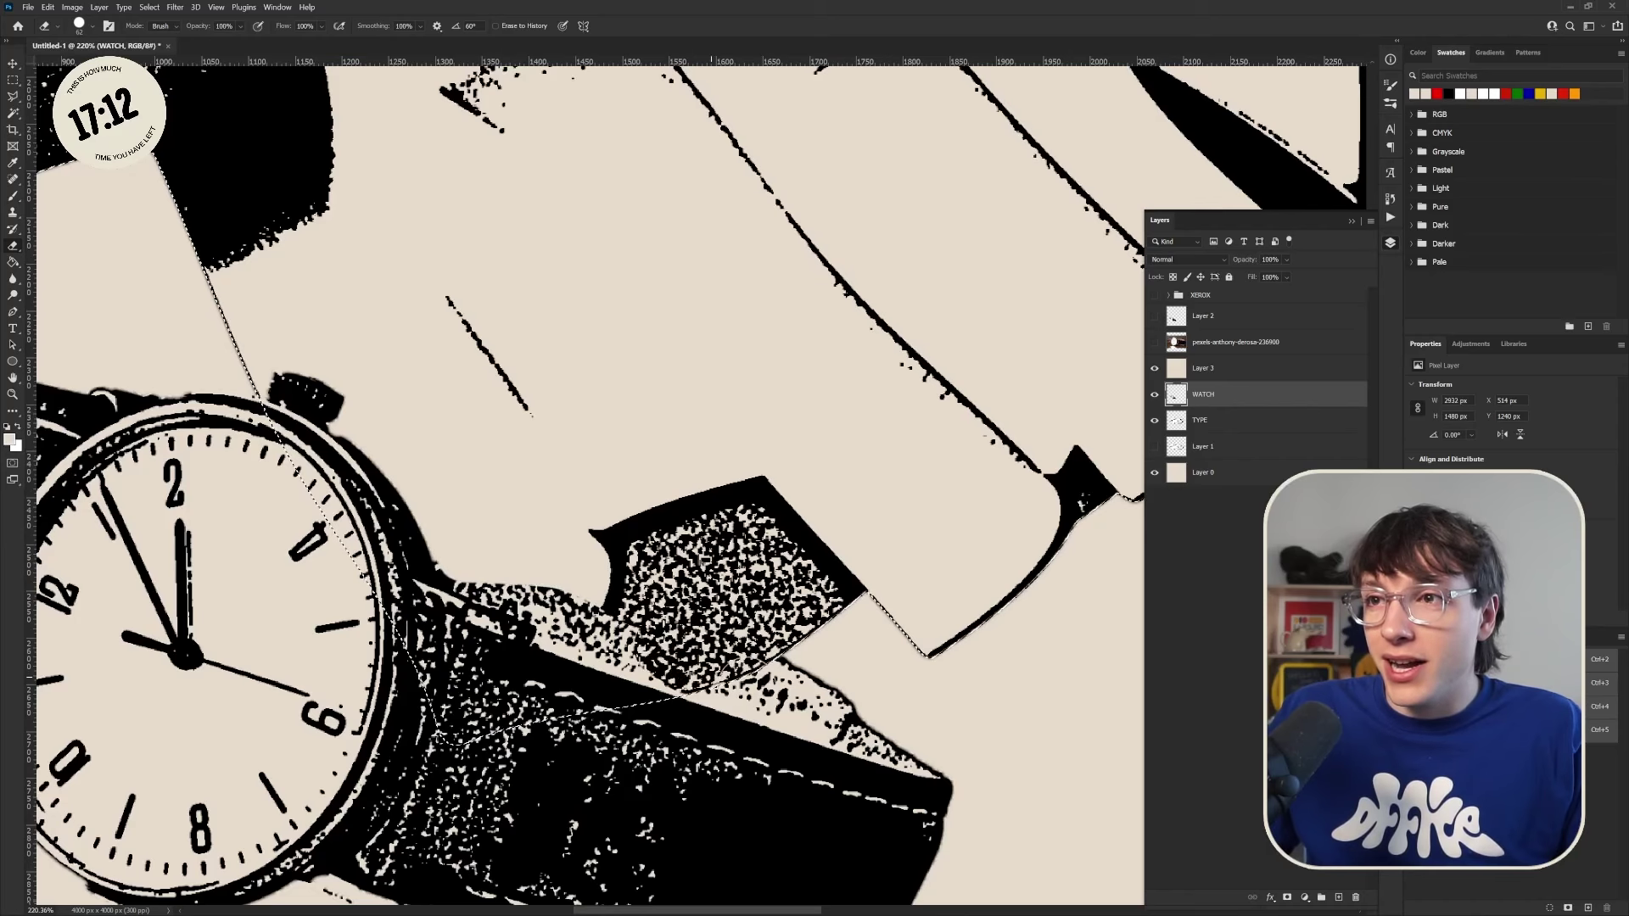
right_click(848, 713)
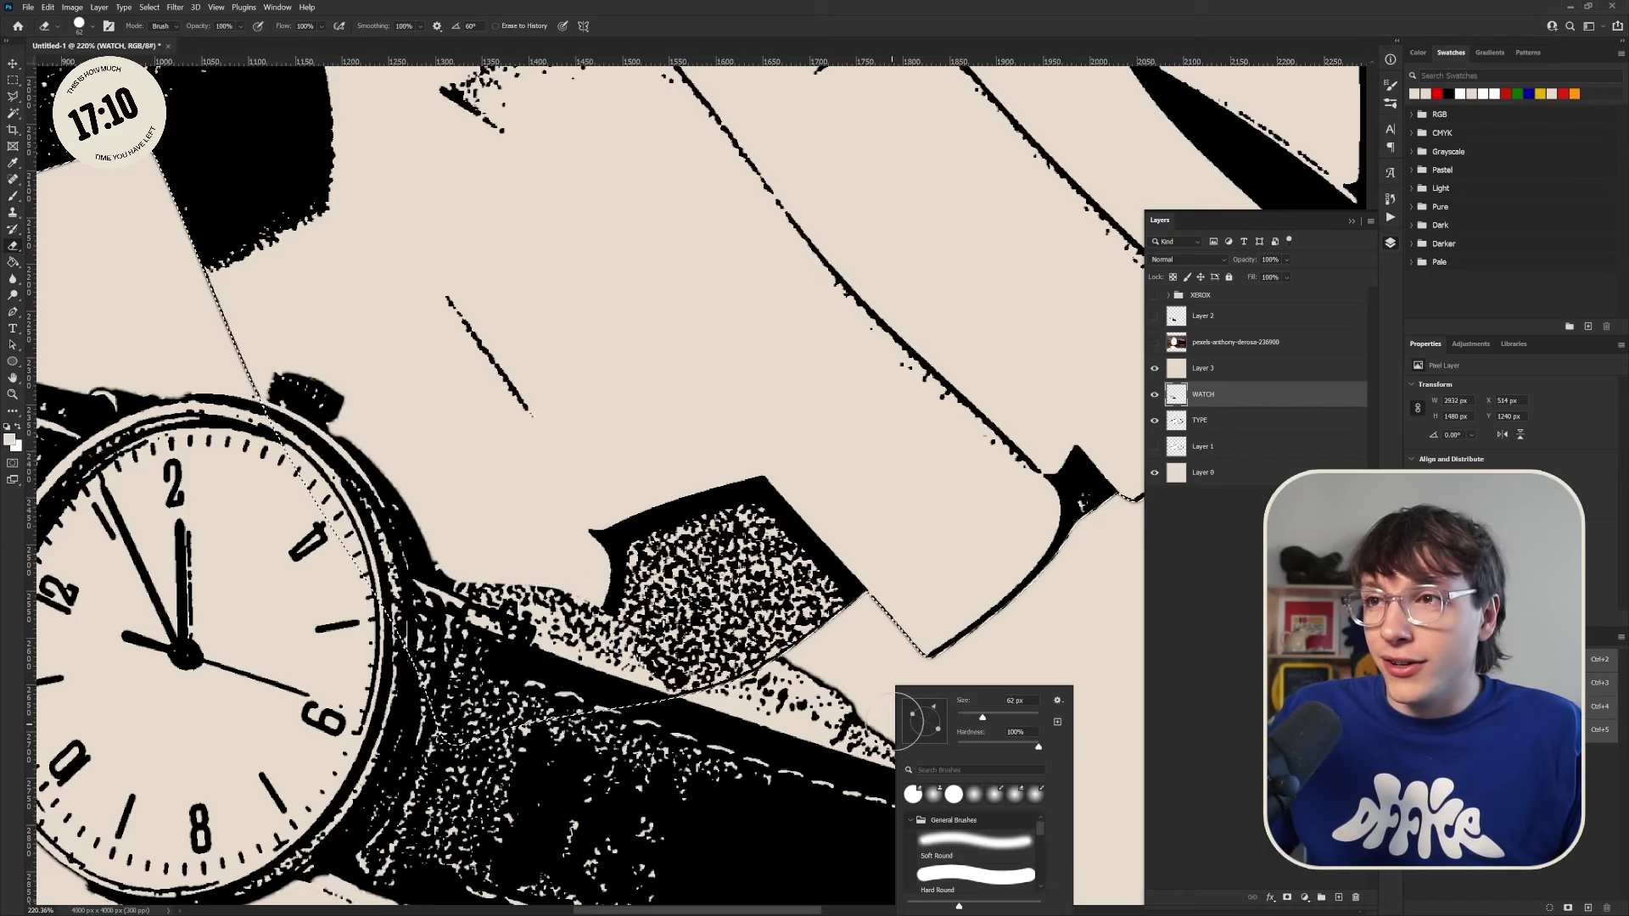
key(Escape)
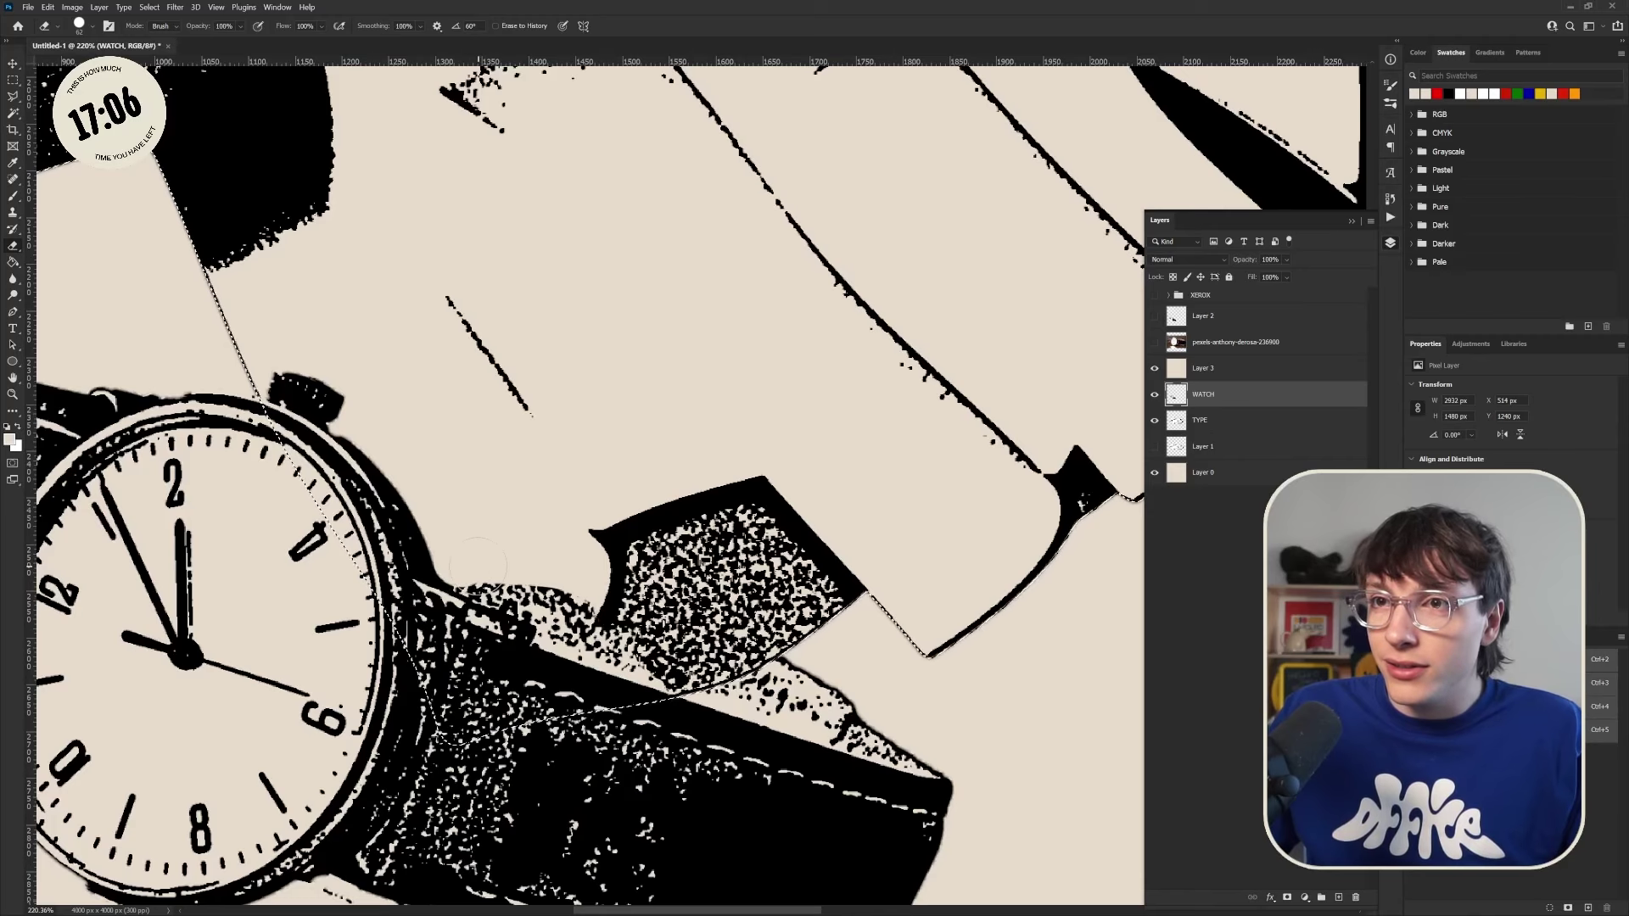
Step: Erase the remaining strap texture between the watch case and the letter's shaded foot with a smaller eraser, and clear the selection
scroll(662, 730, up, 3)
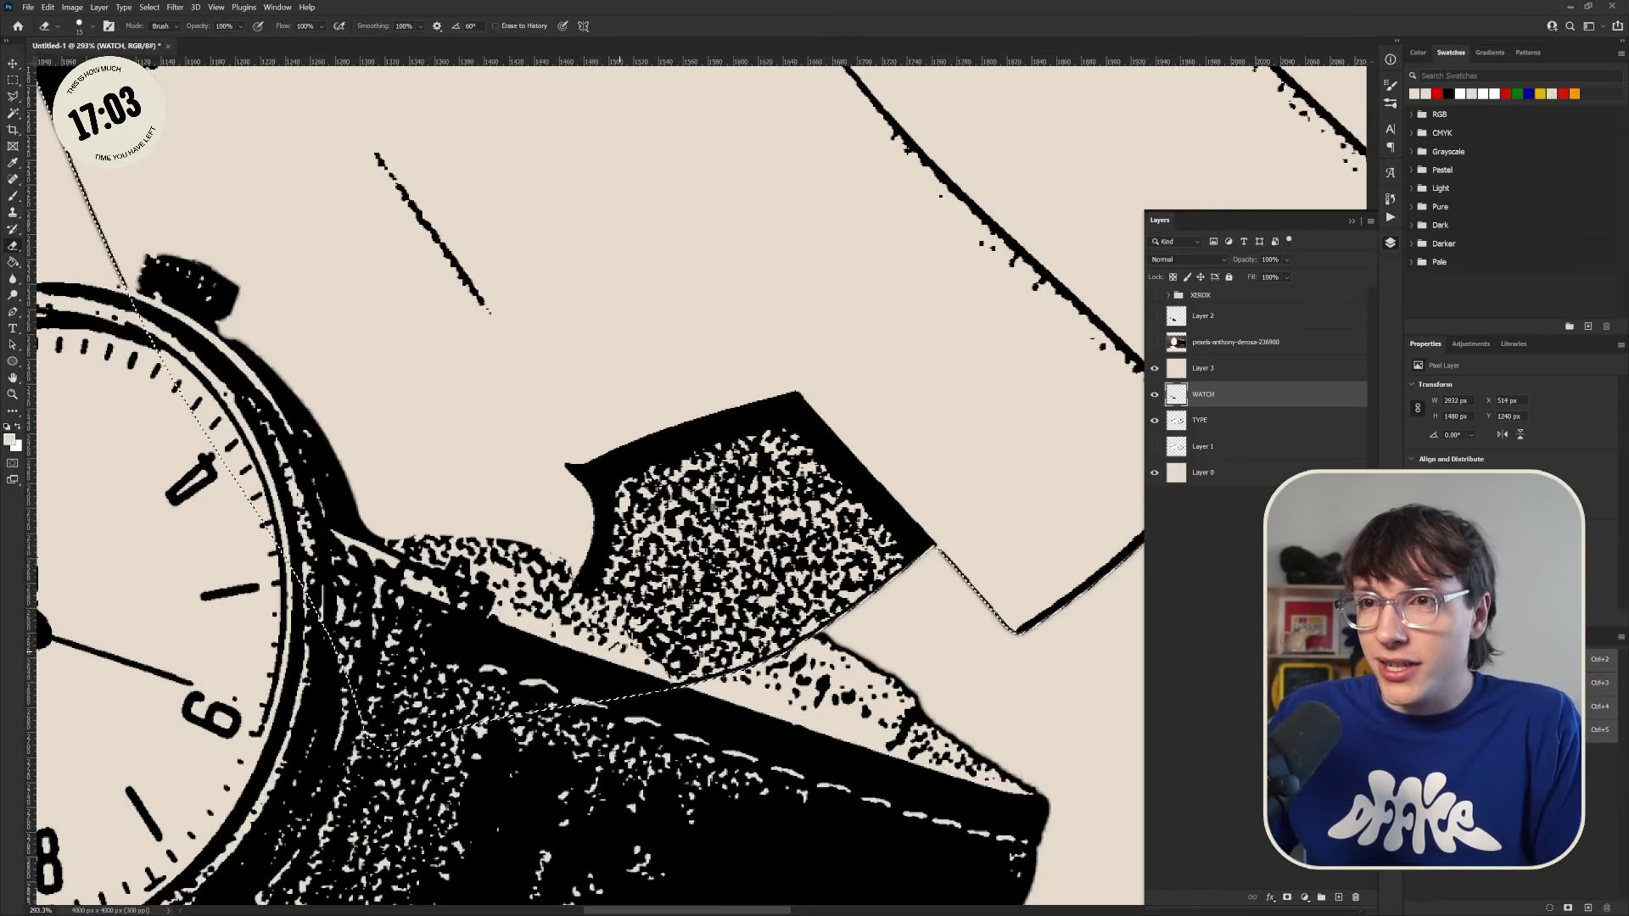
key(bracketleft)
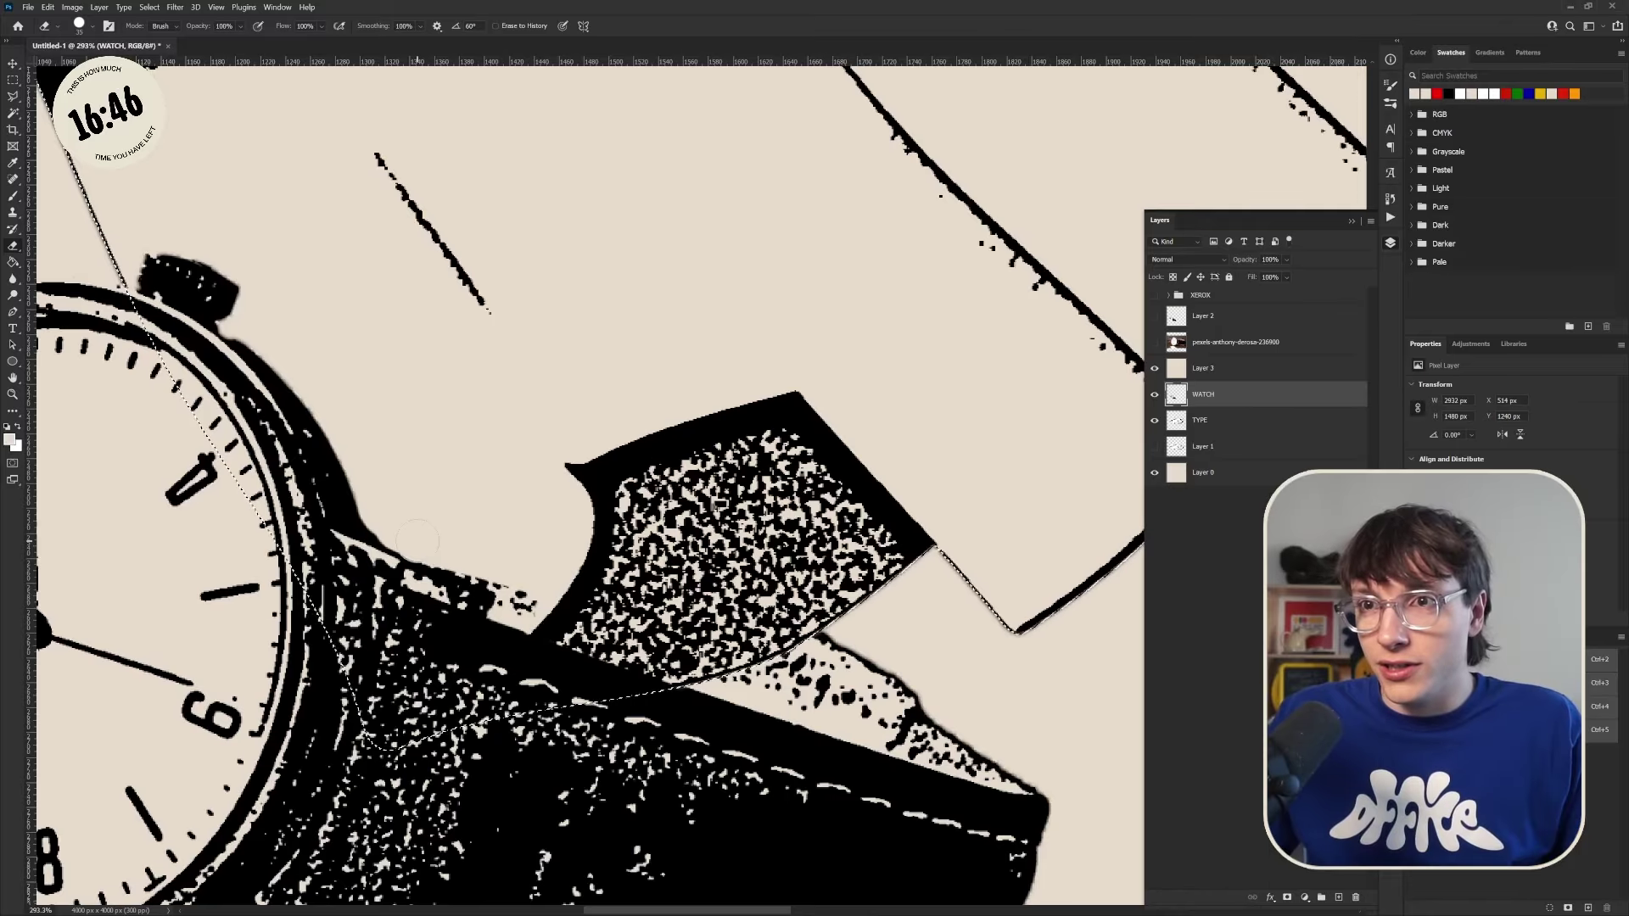
drag(679, 629, 588, 617)
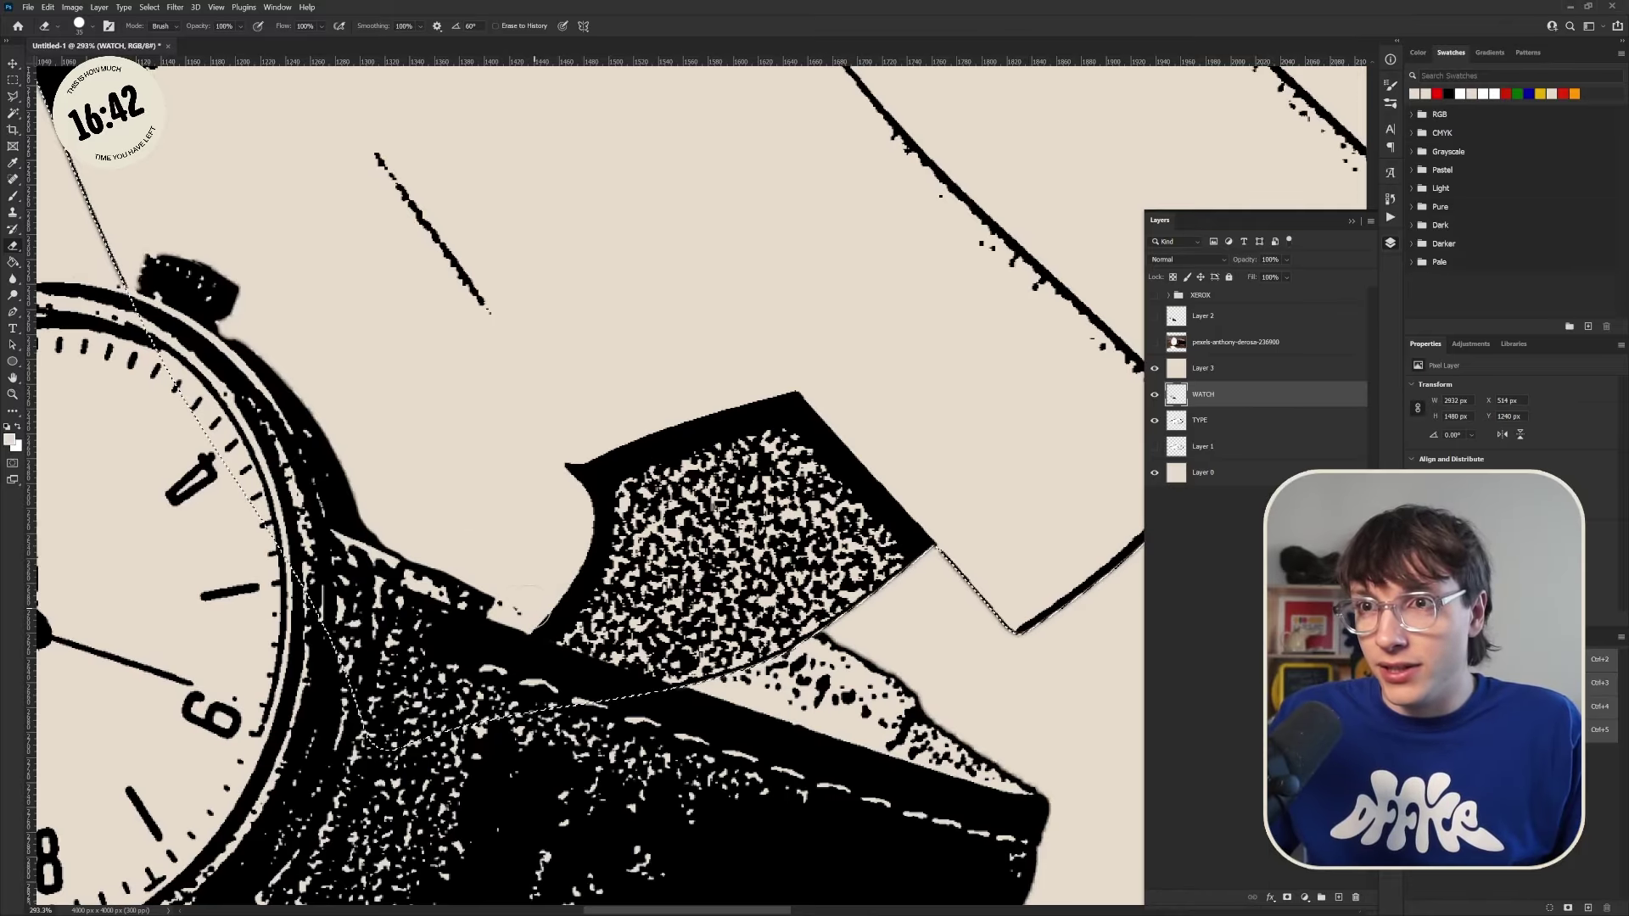
scroll(518, 607, up, 3)
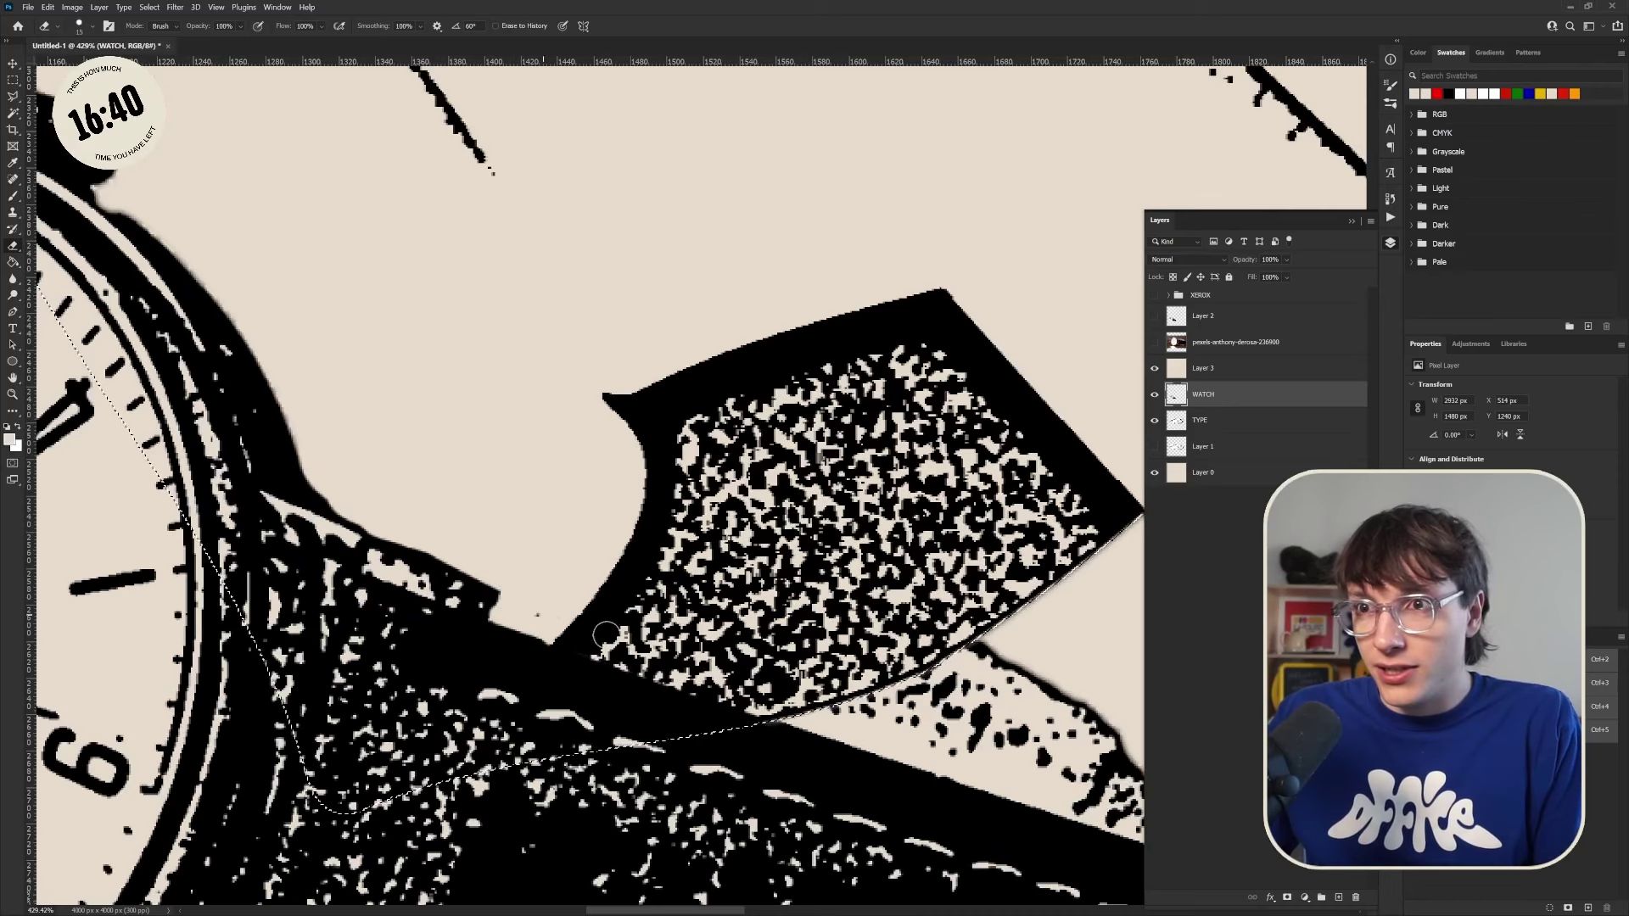
scroll(649, 653, down, 10)
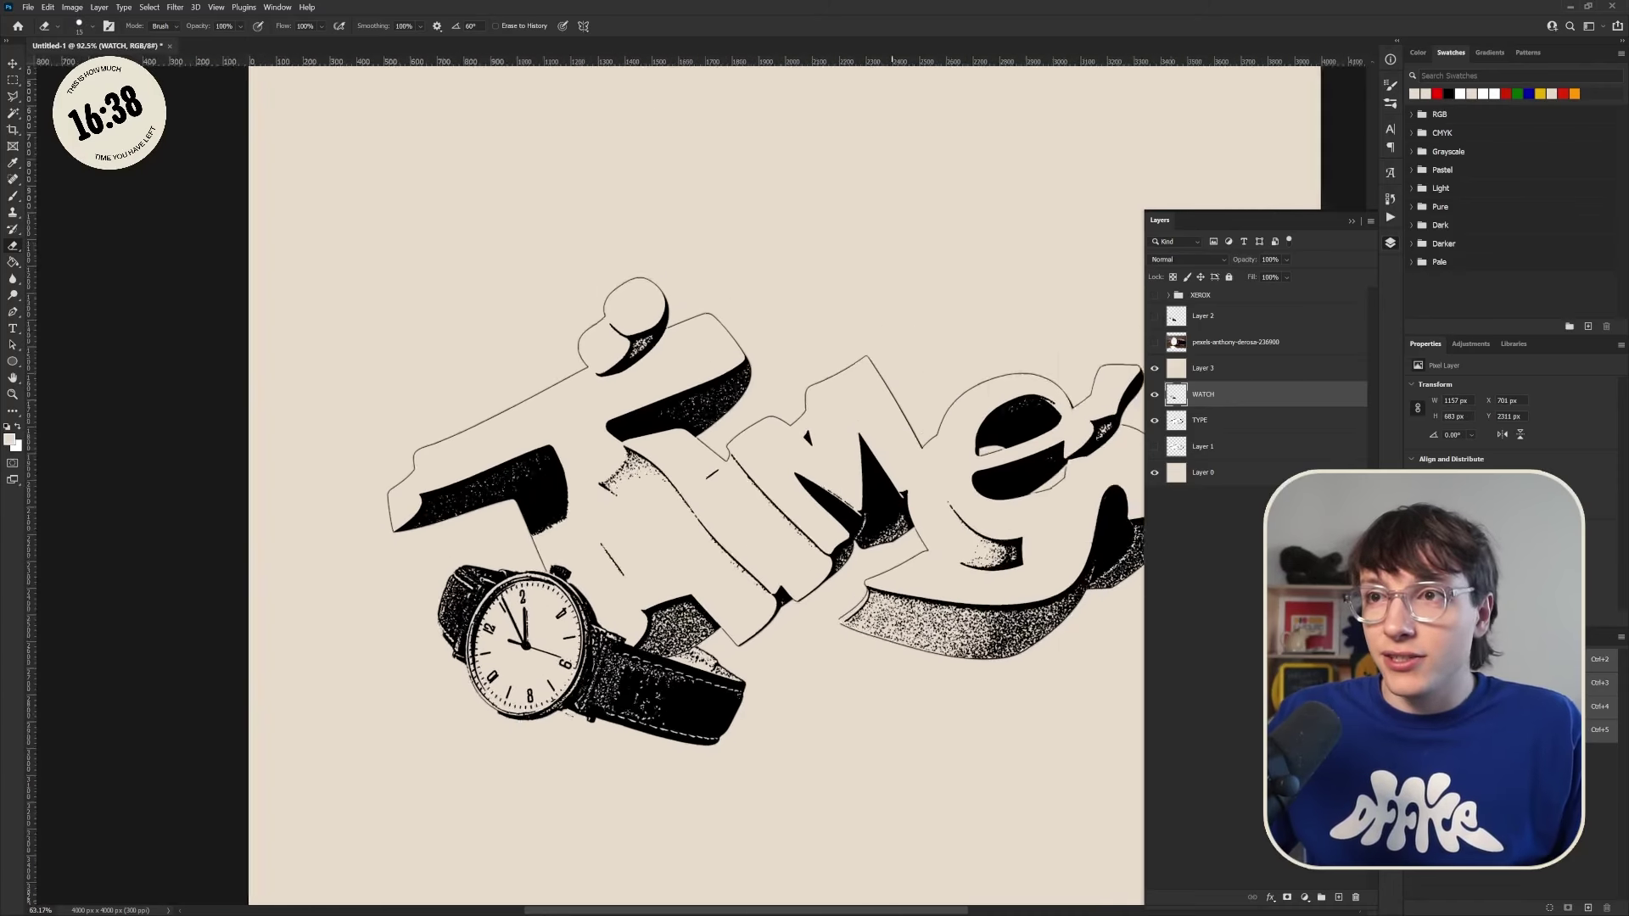
scroll(944, 669, up, 3)
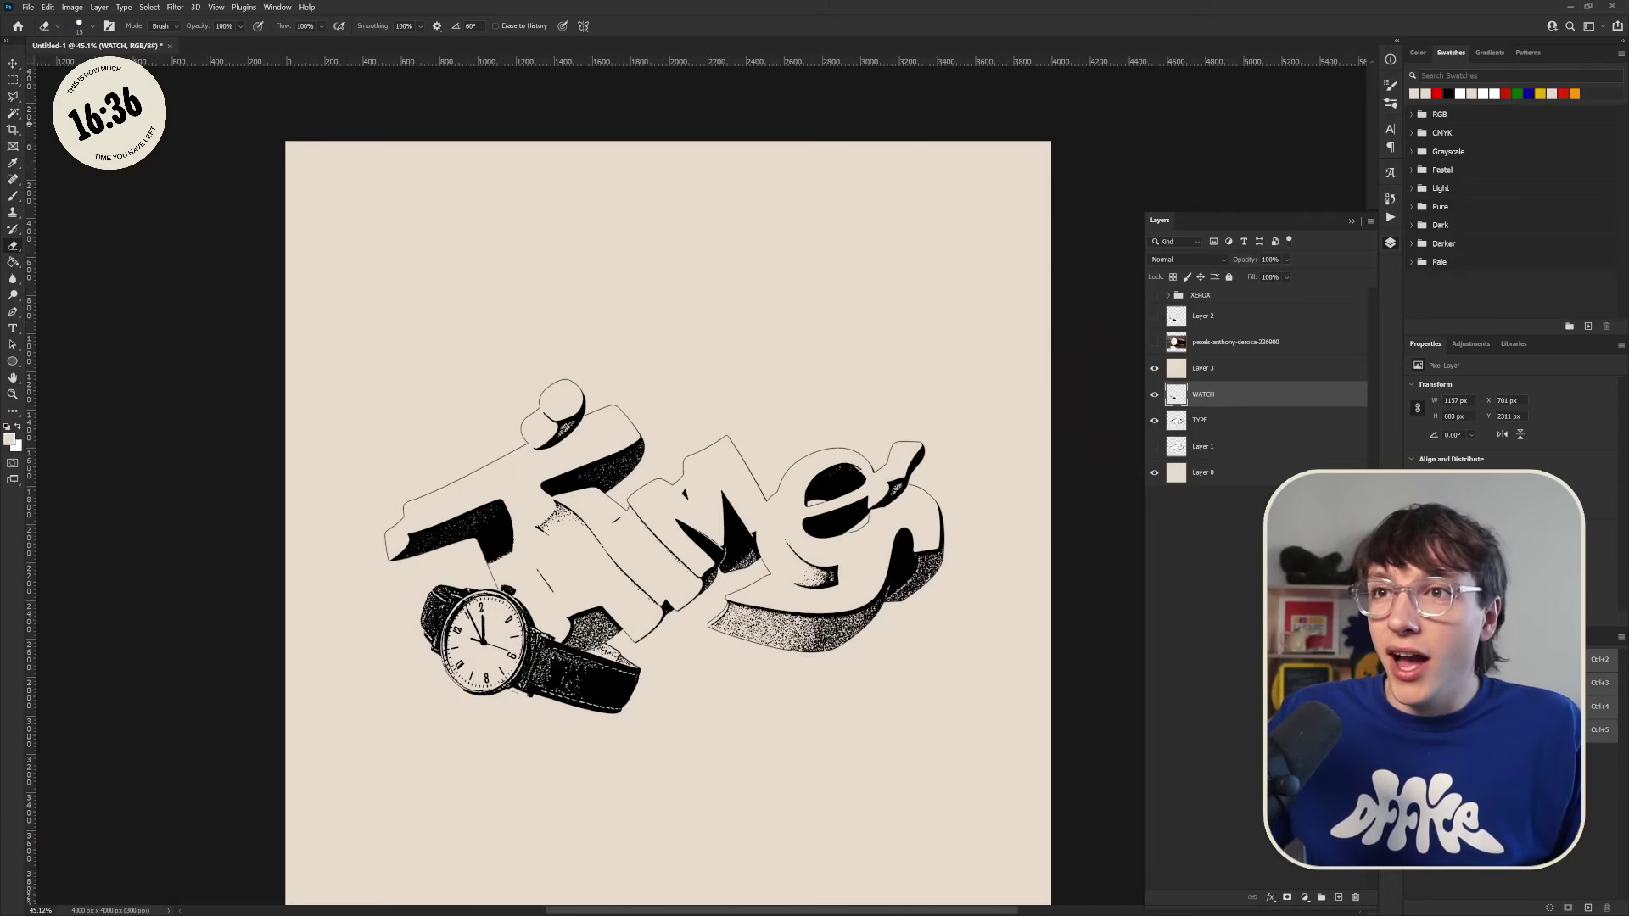
click(12, 66)
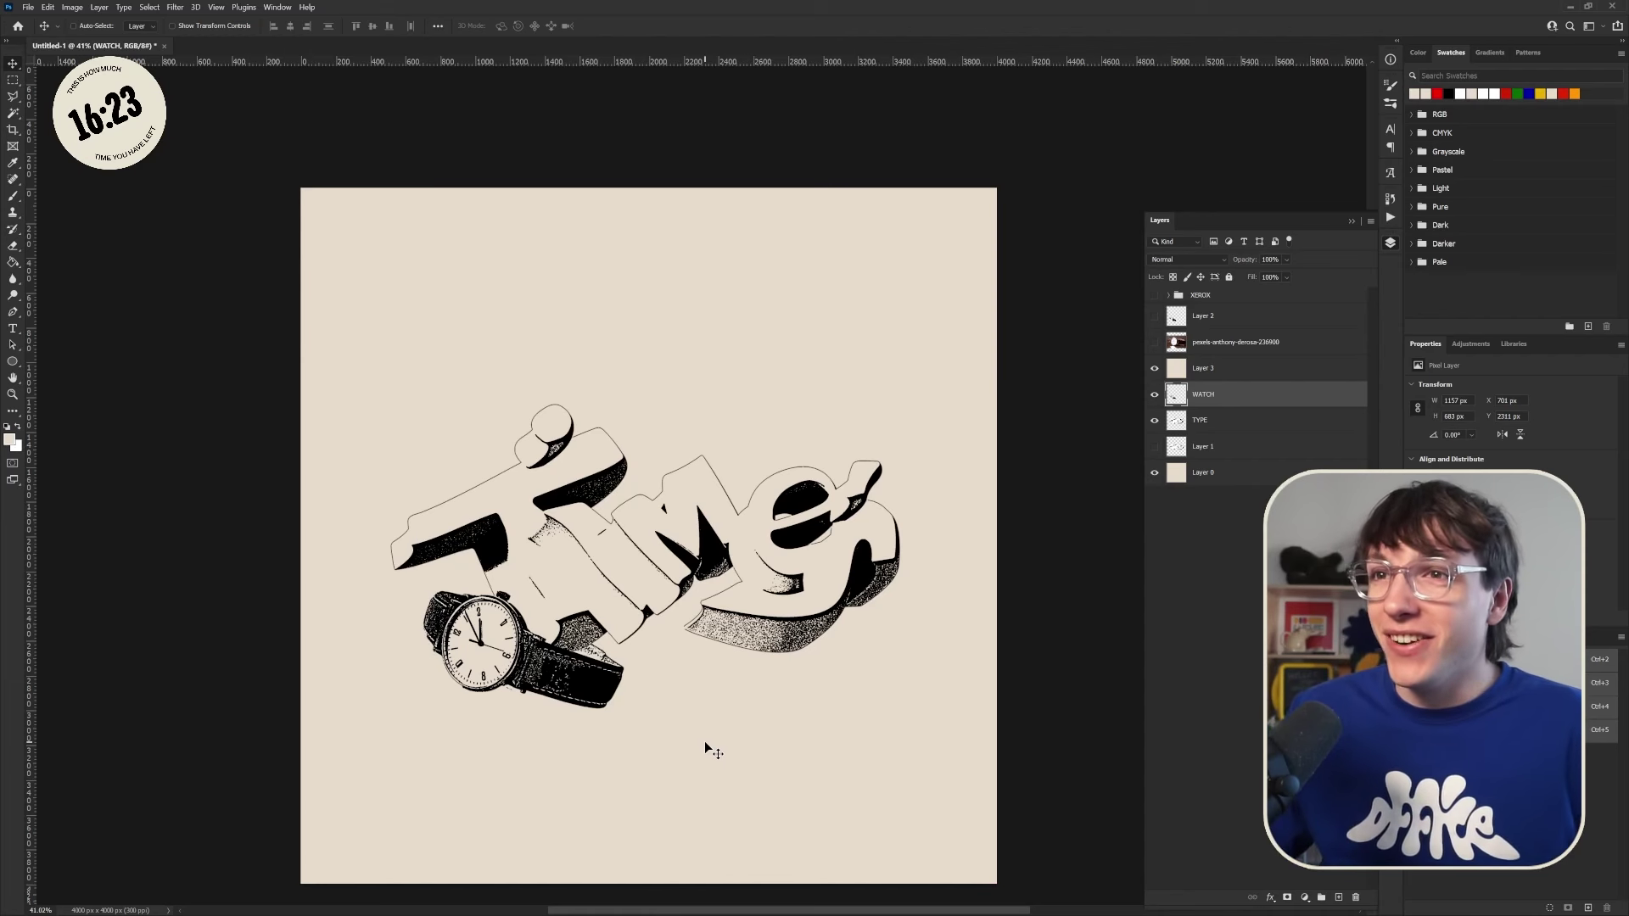
Step: Collapse the layer list and review the composition of lettering and watch on the whole canvas
click(1352, 221)
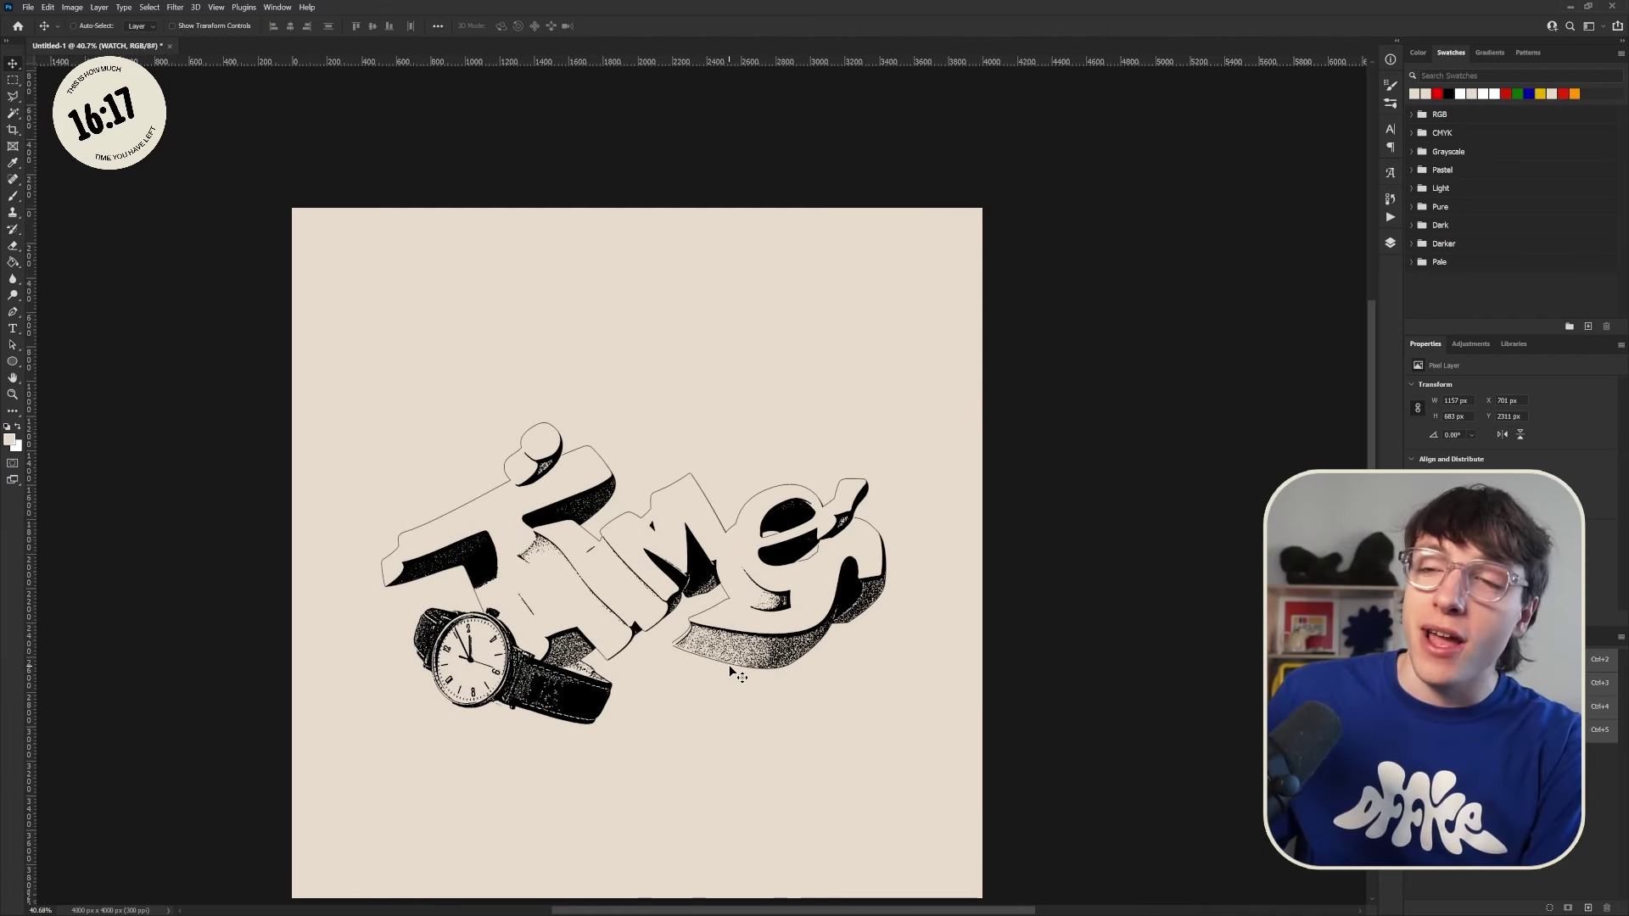
scroll(512, 689, up, 4)
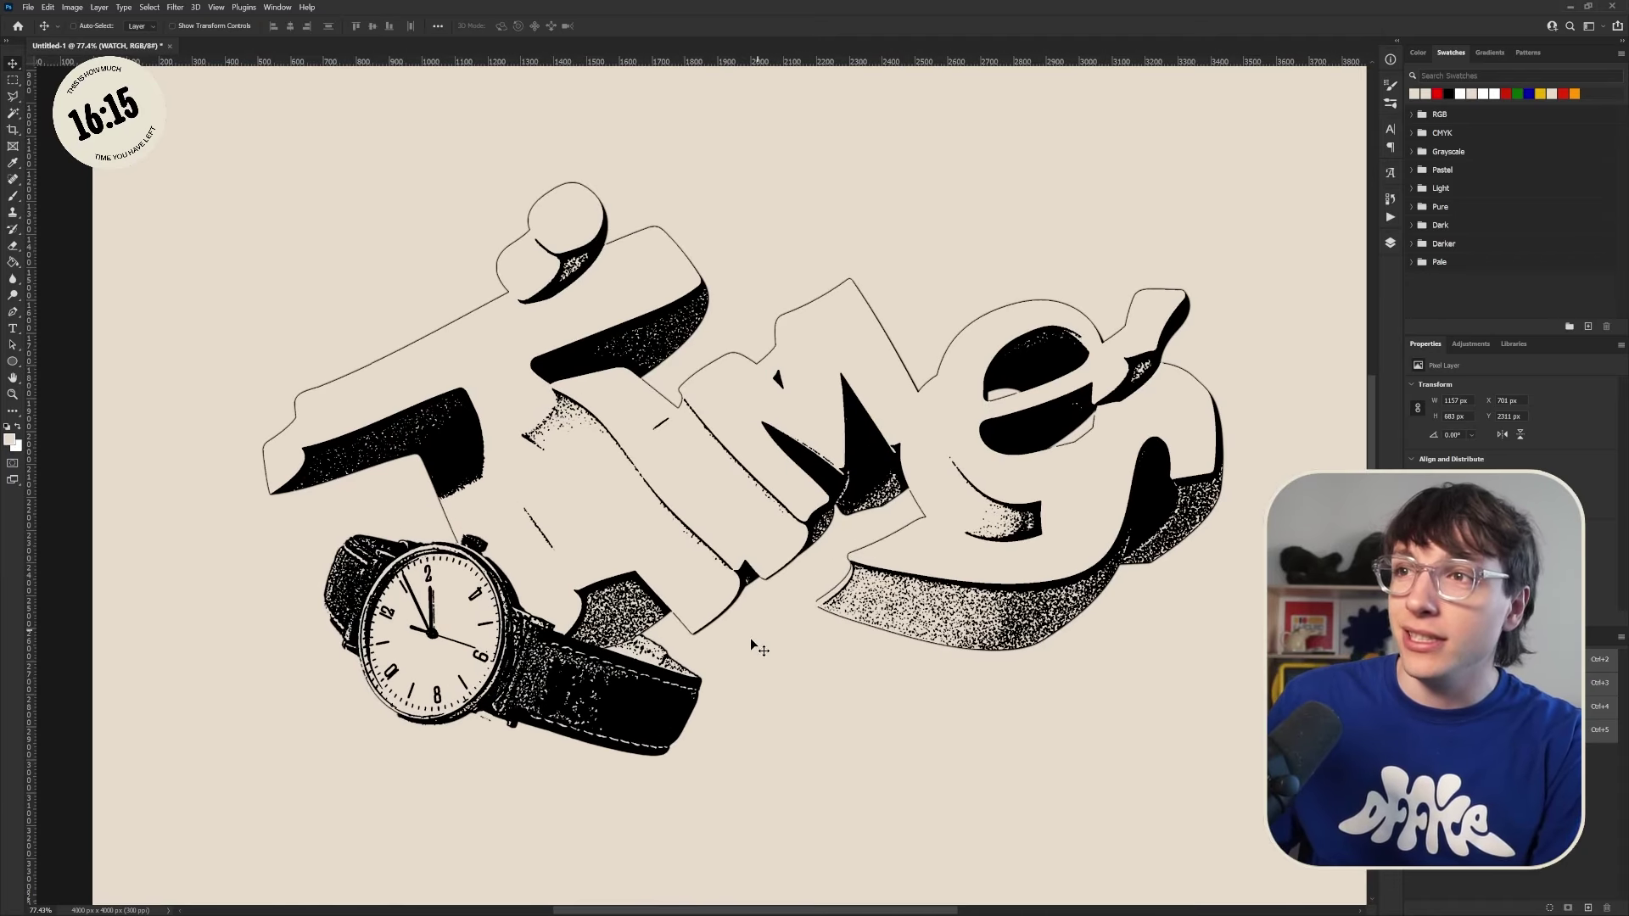
scroll(750, 638, down, 5)
scroll(906, 831, up, 2)
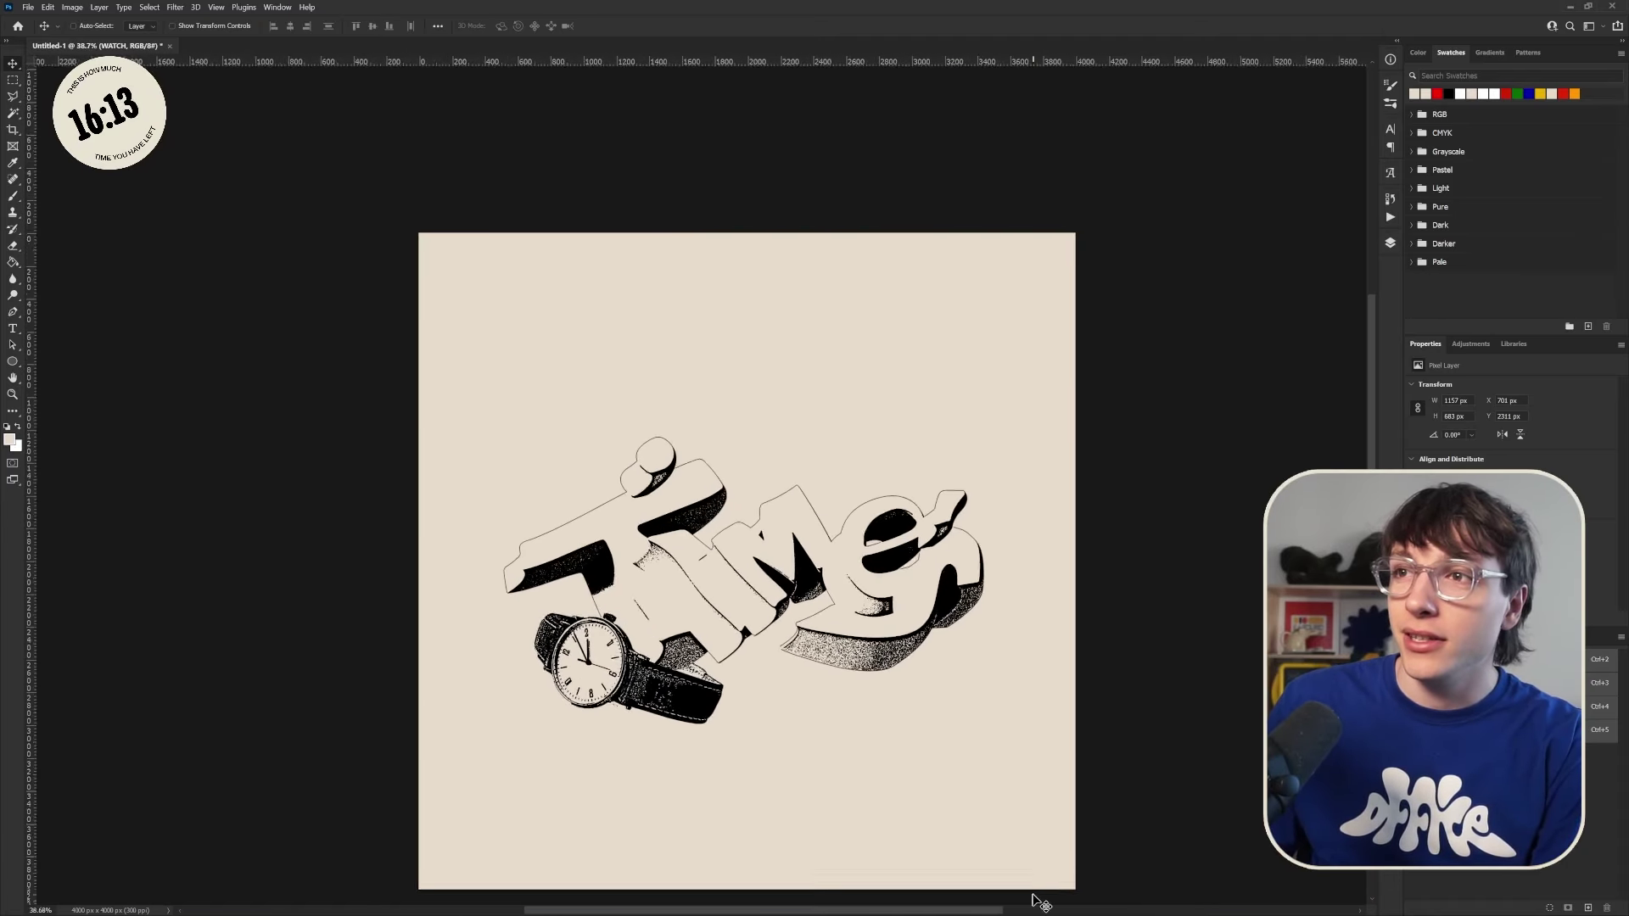
scroll(1033, 899, up, 1)
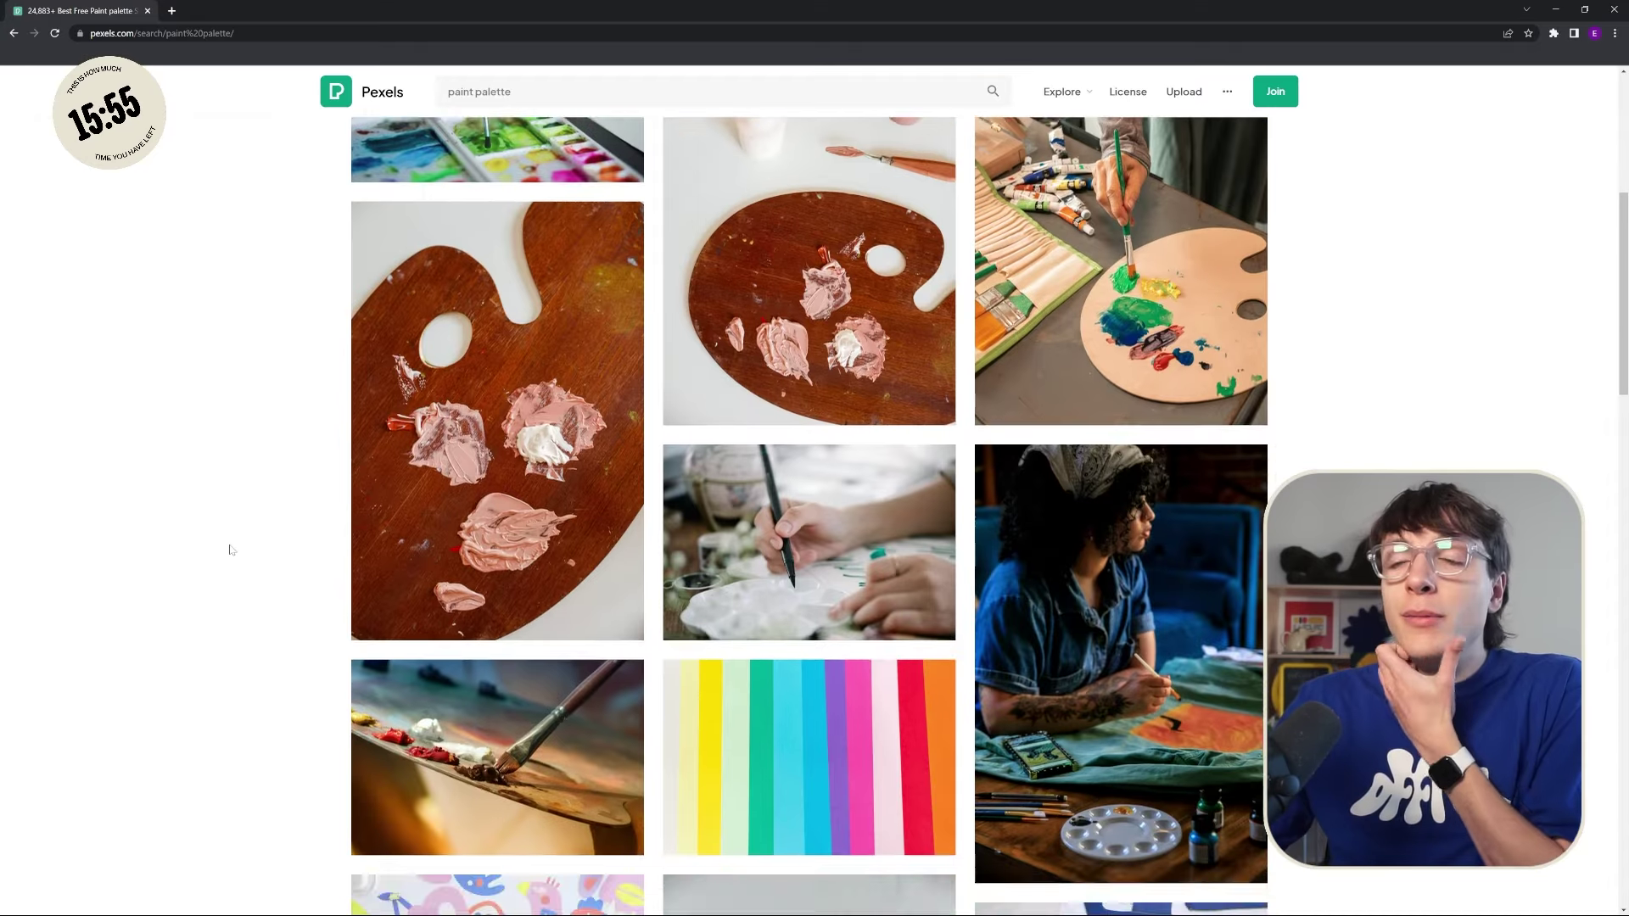
Step: Switch to Pexels in the browser and look through the "paint palette" results for a palette photo suited to the poster
scroll(223, 543, down, 6)
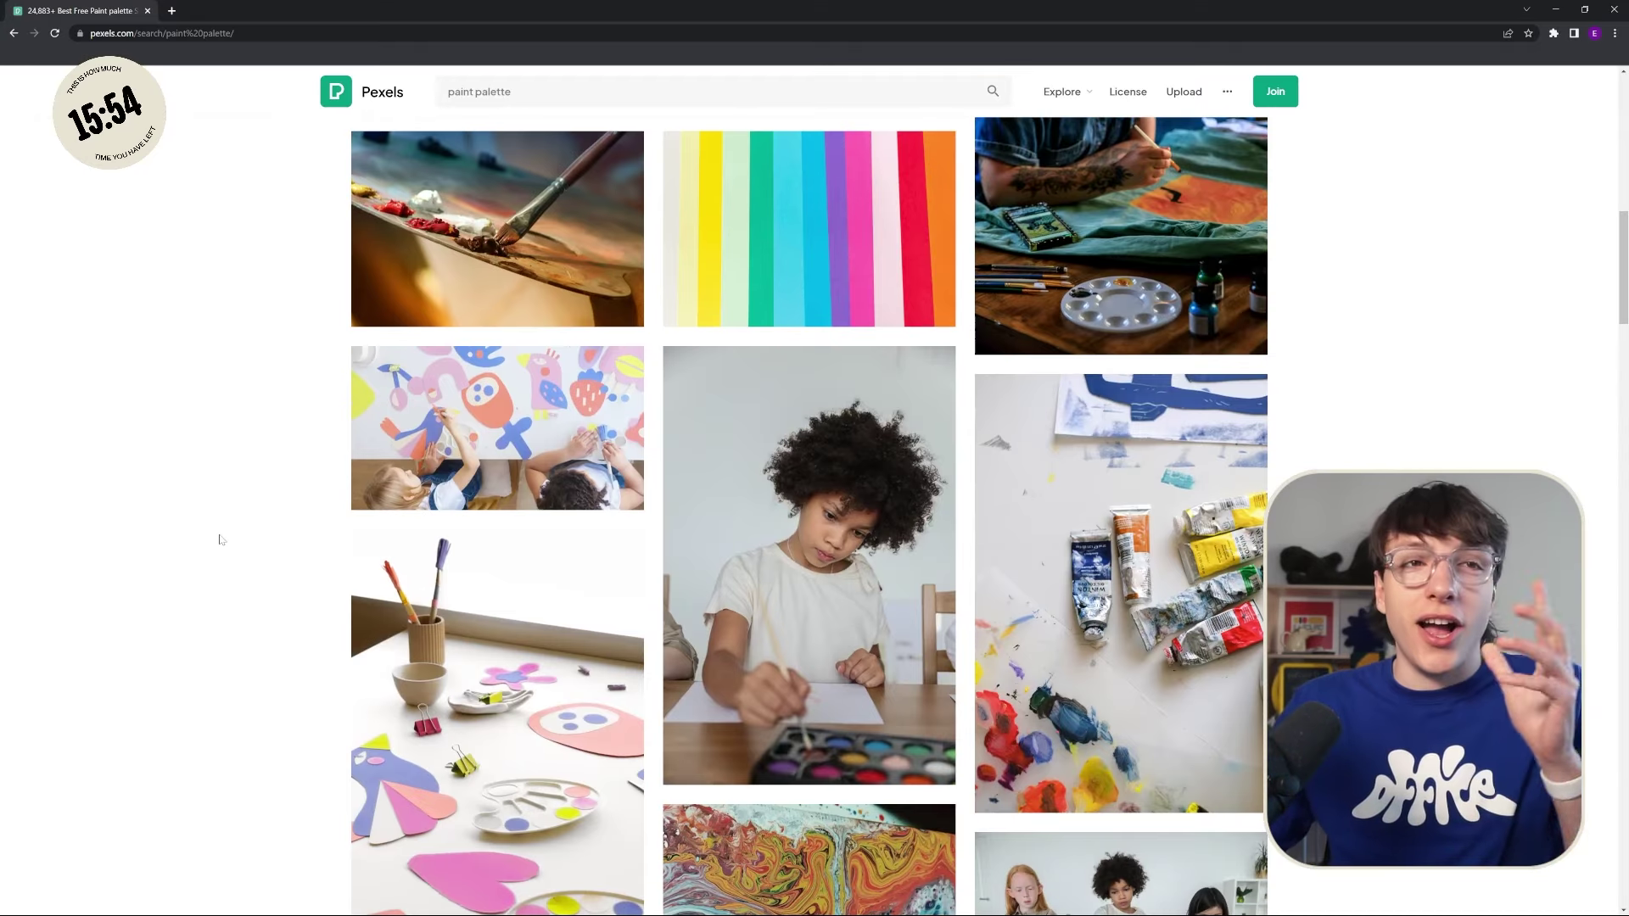
scroll(217, 552, down, 2)
scroll(238, 630, down, 15)
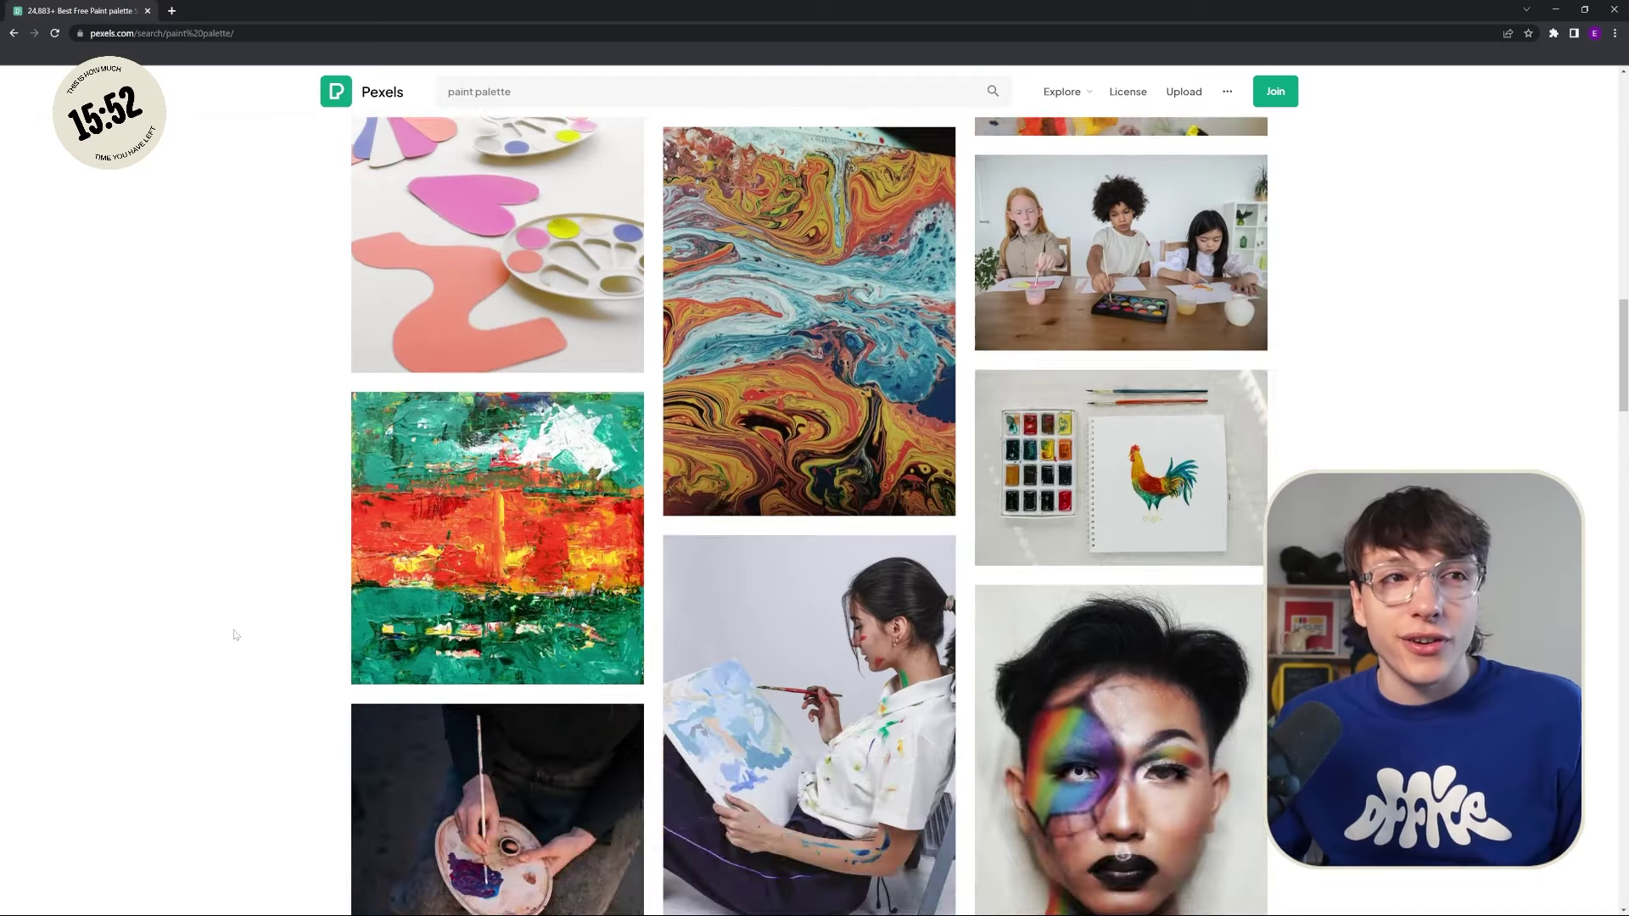
scroll(227, 622, down, 12)
scroll(226, 622, down, 5)
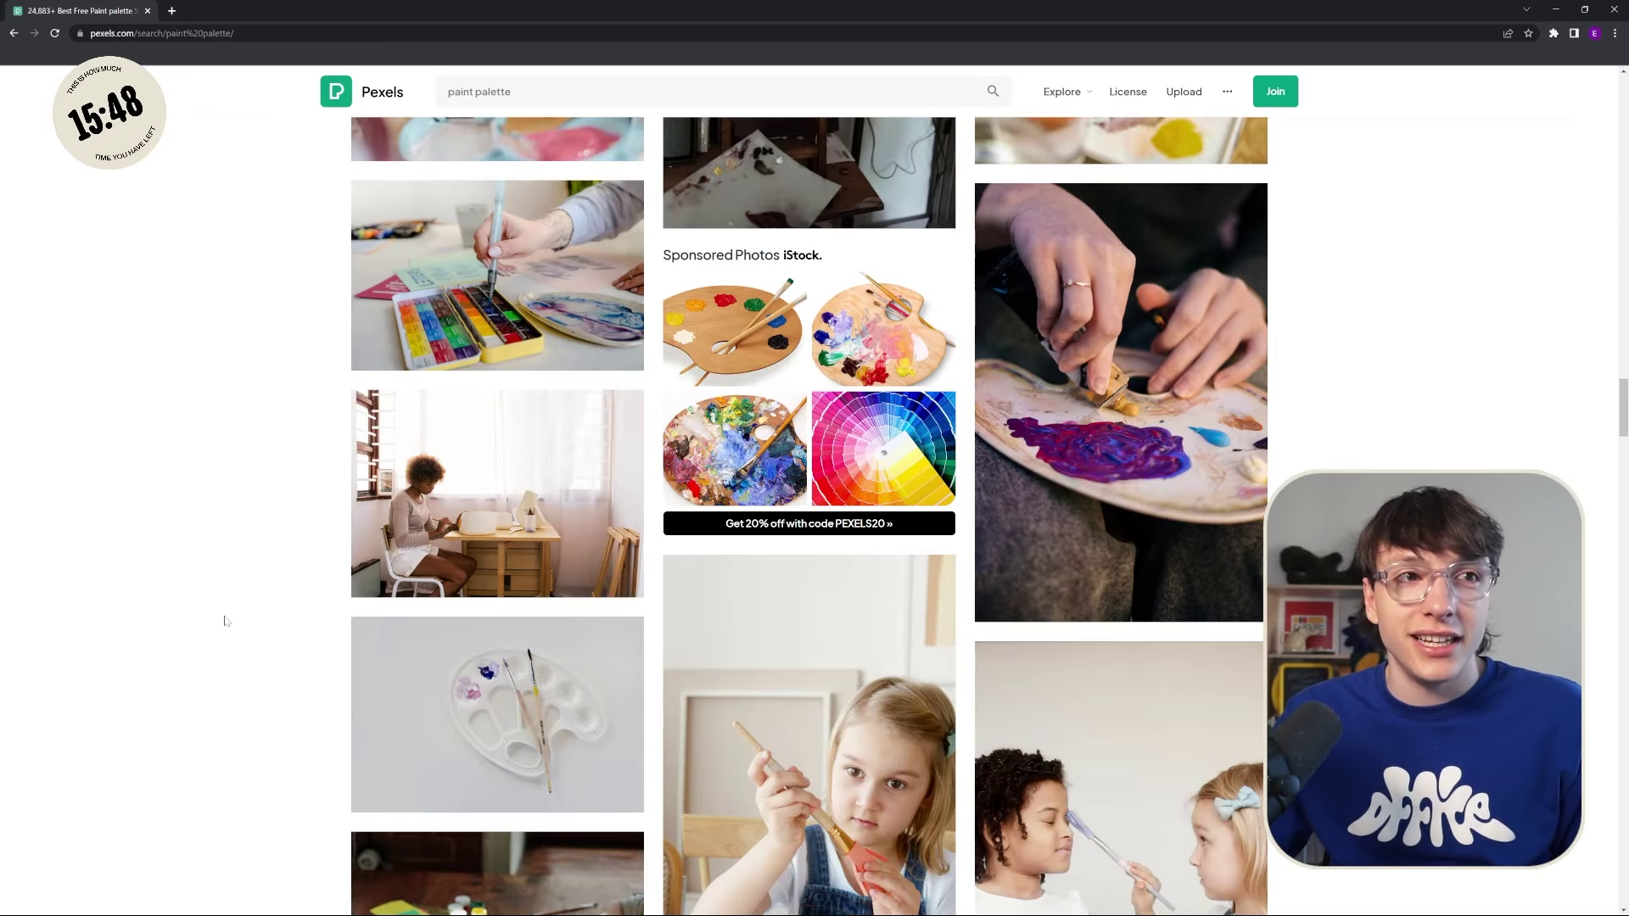
scroll(227, 621, down, 5)
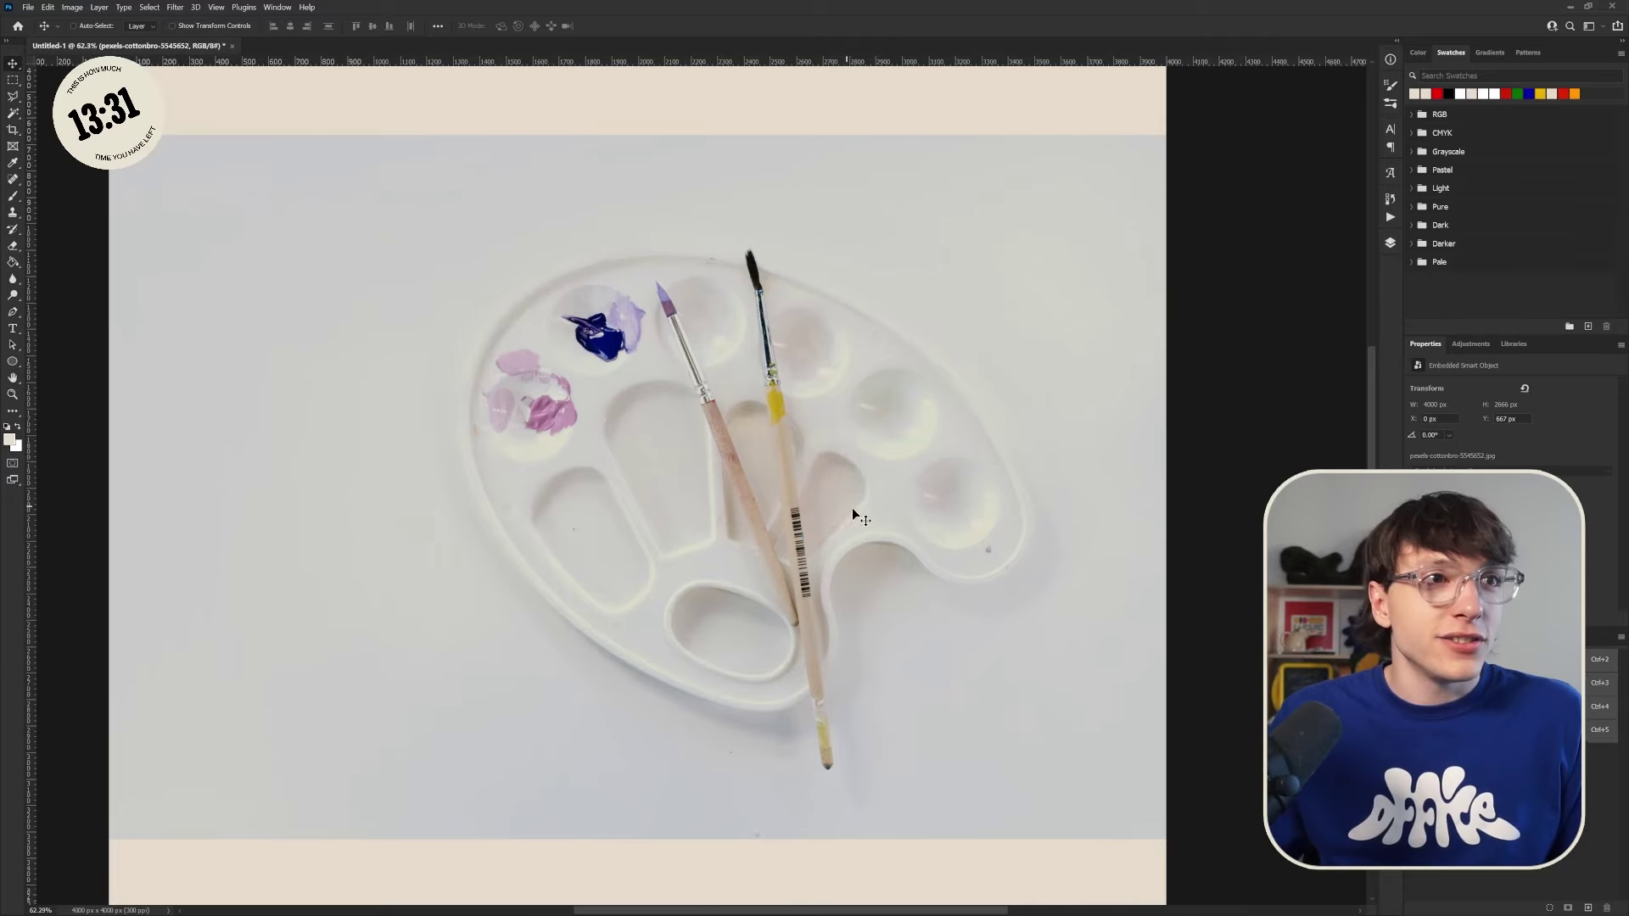
Step: Select the paint palette with its brushes as the subject of the placed photo and check the selection's edges
scroll(856, 543, down, 3)
scroll(847, 547, up, 3)
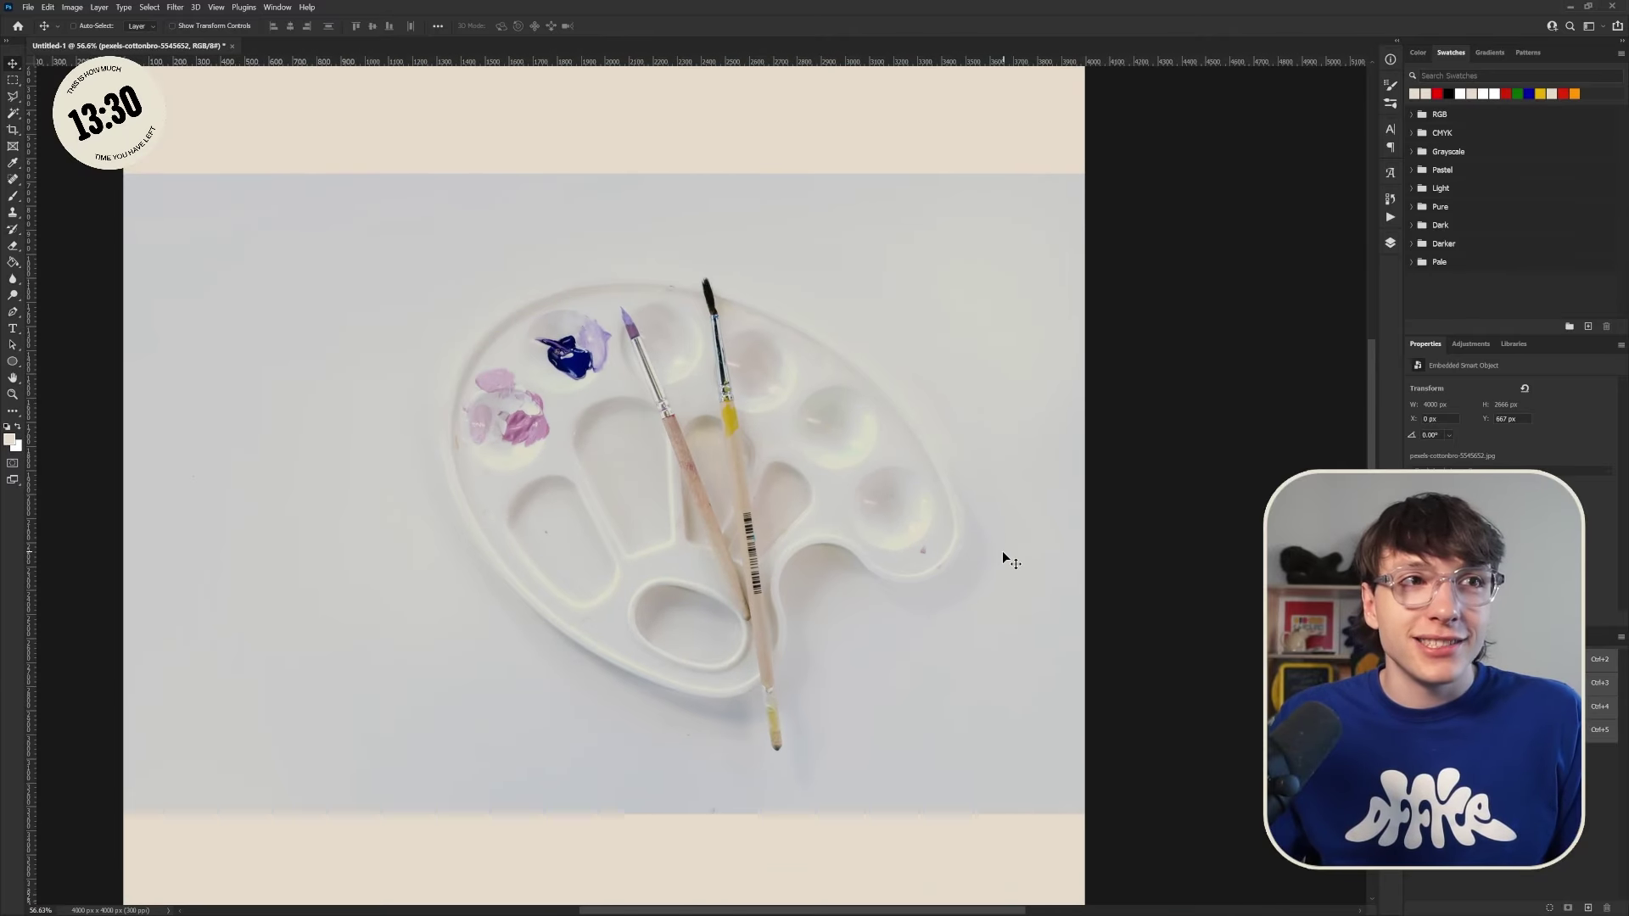
click(149, 7)
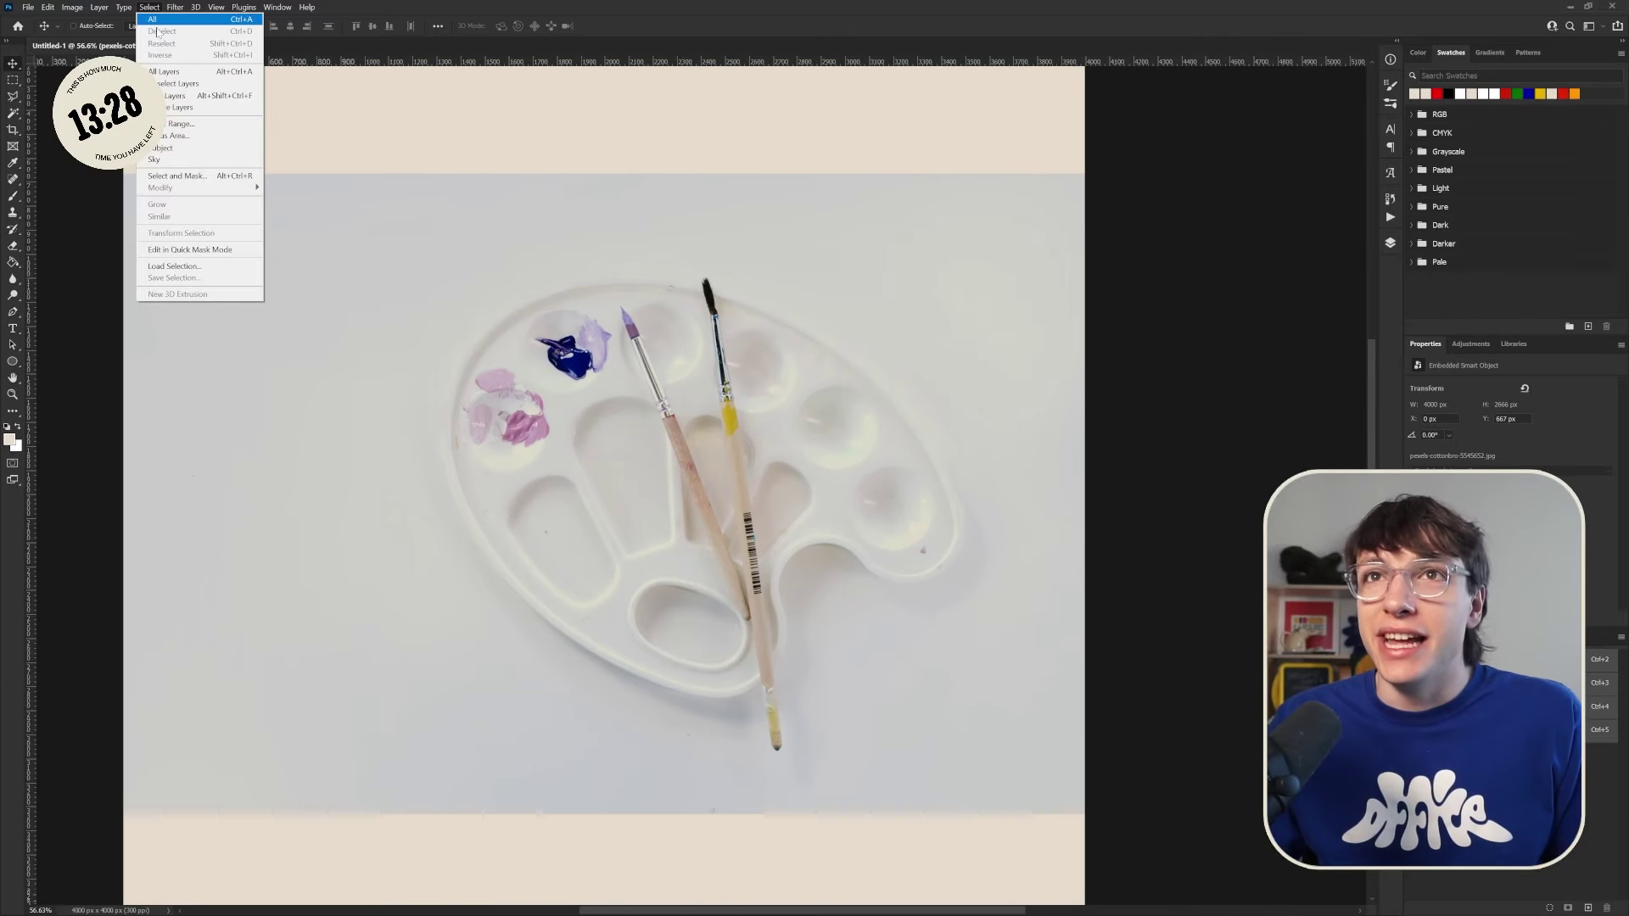
click(186, 150)
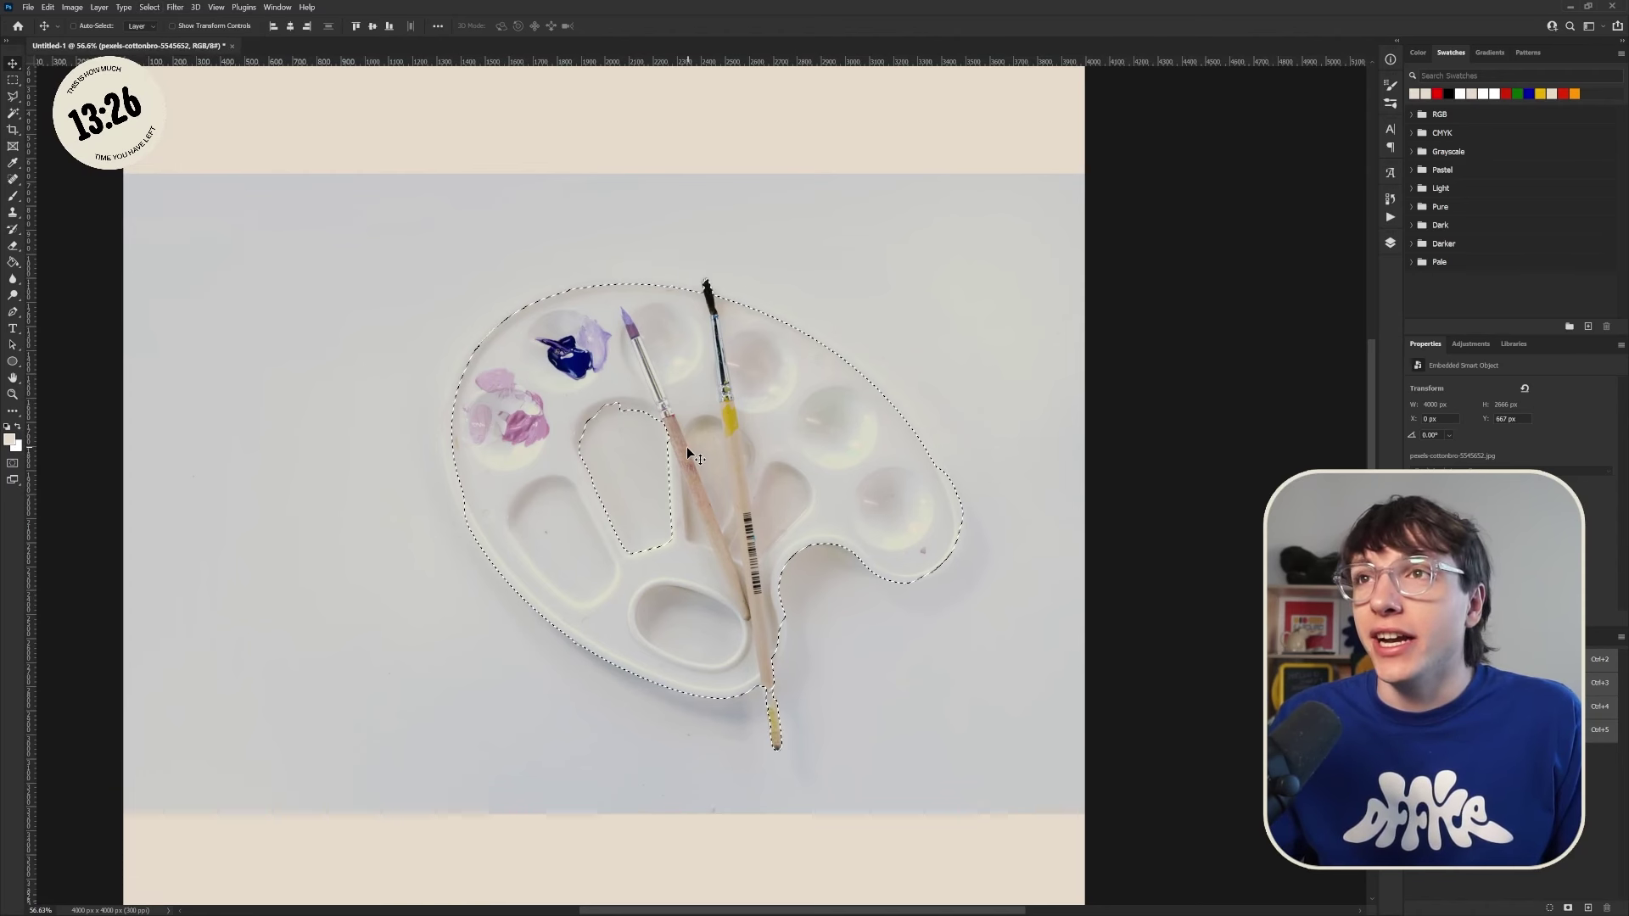
scroll(807, 571, up, 3)
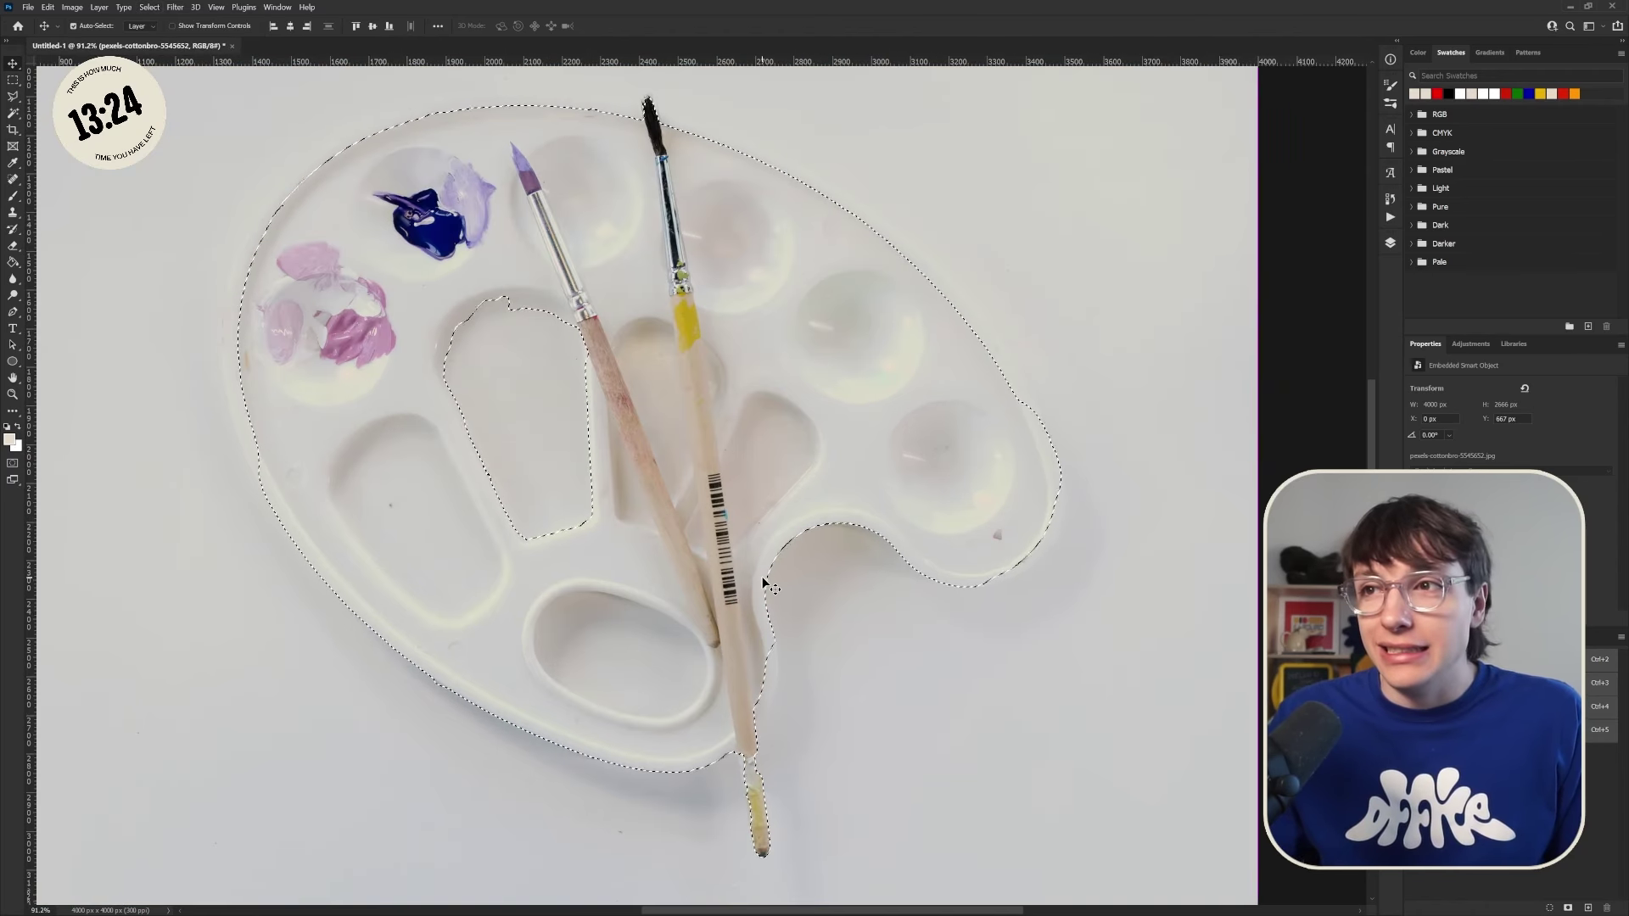
Step: Clear the subject selection and isolate the paint palette roughly with the Lasso on its own layer
key(ctrl+d)
scroll(751, 509, down, 3)
scroll(747, 501, down, 2)
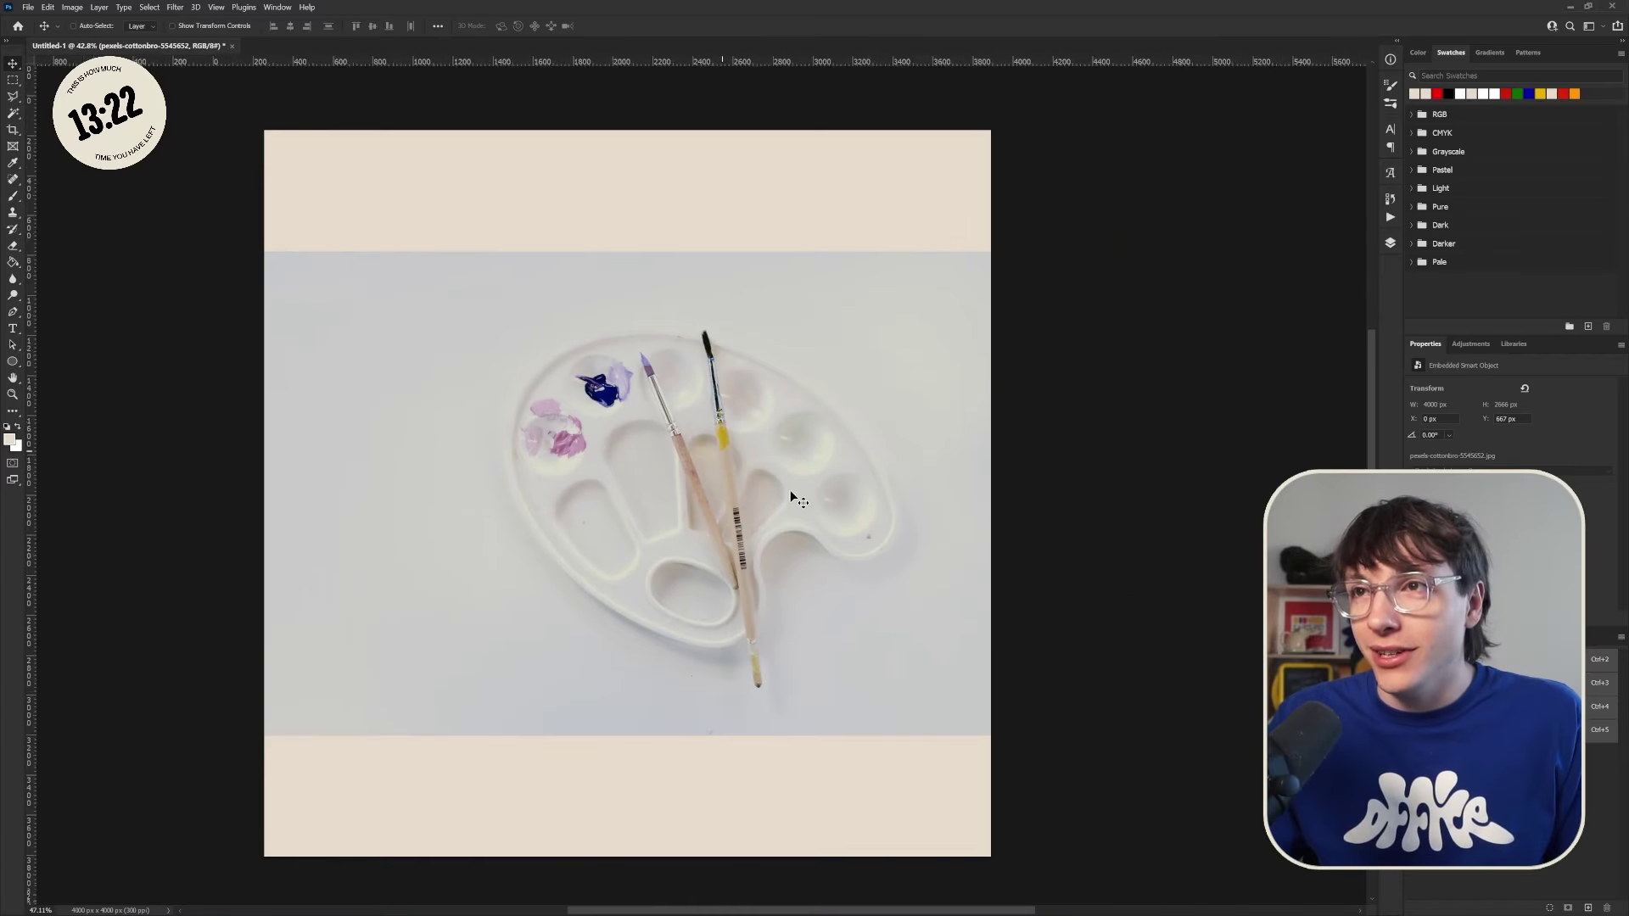
scroll(899, 604, up, 4)
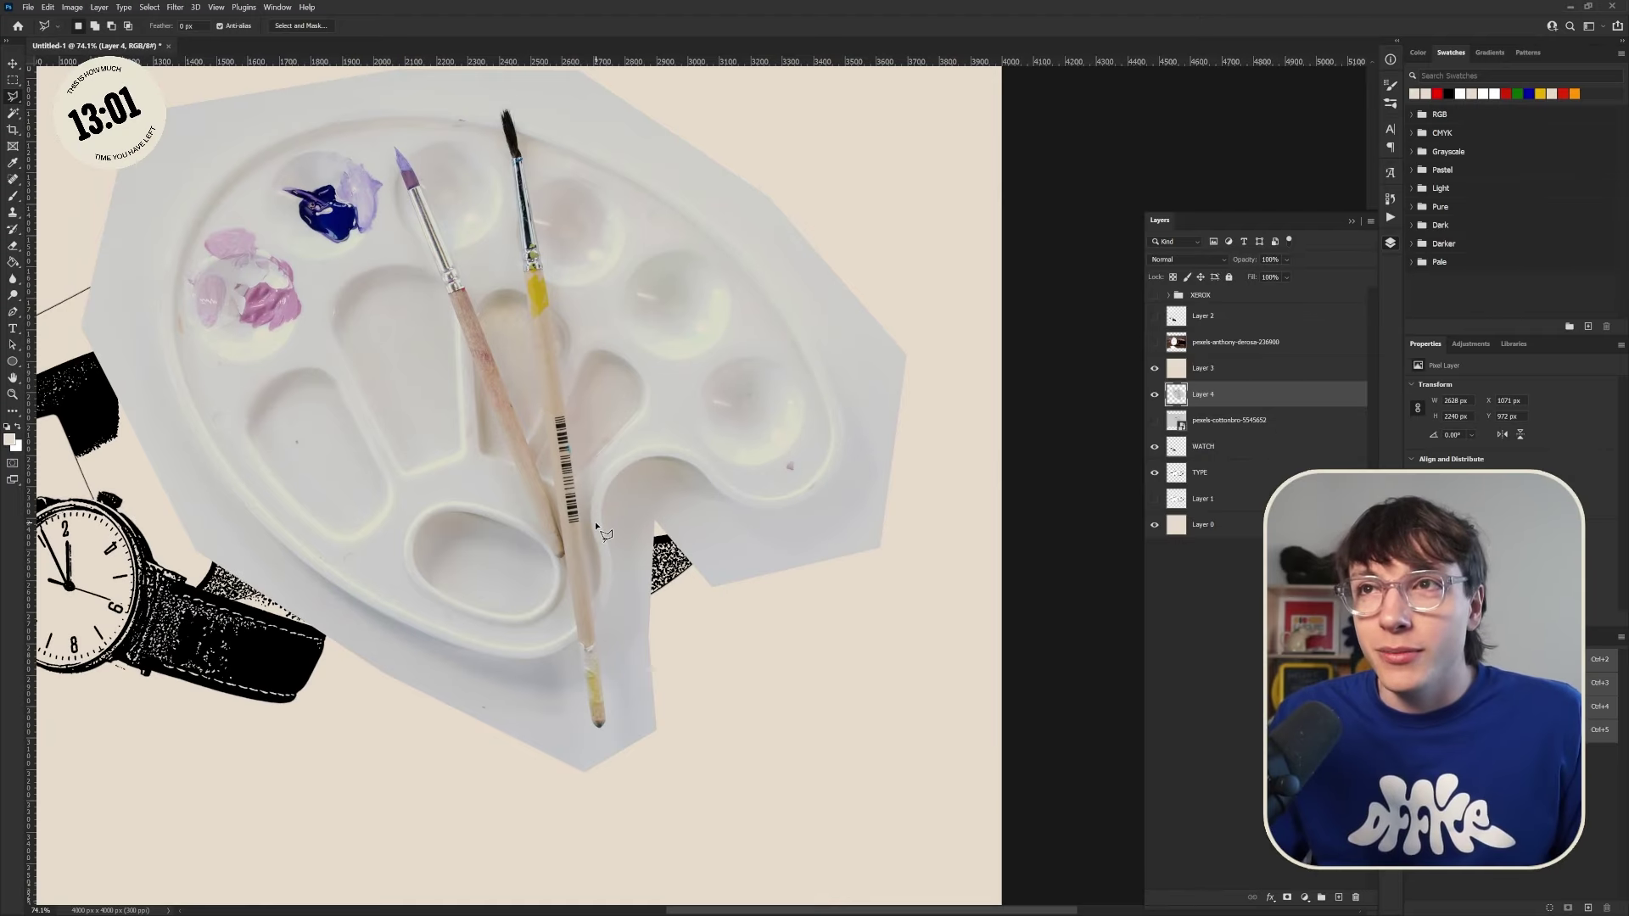
scroll(594, 521, down, 1)
scroll(509, 365, up, 2)
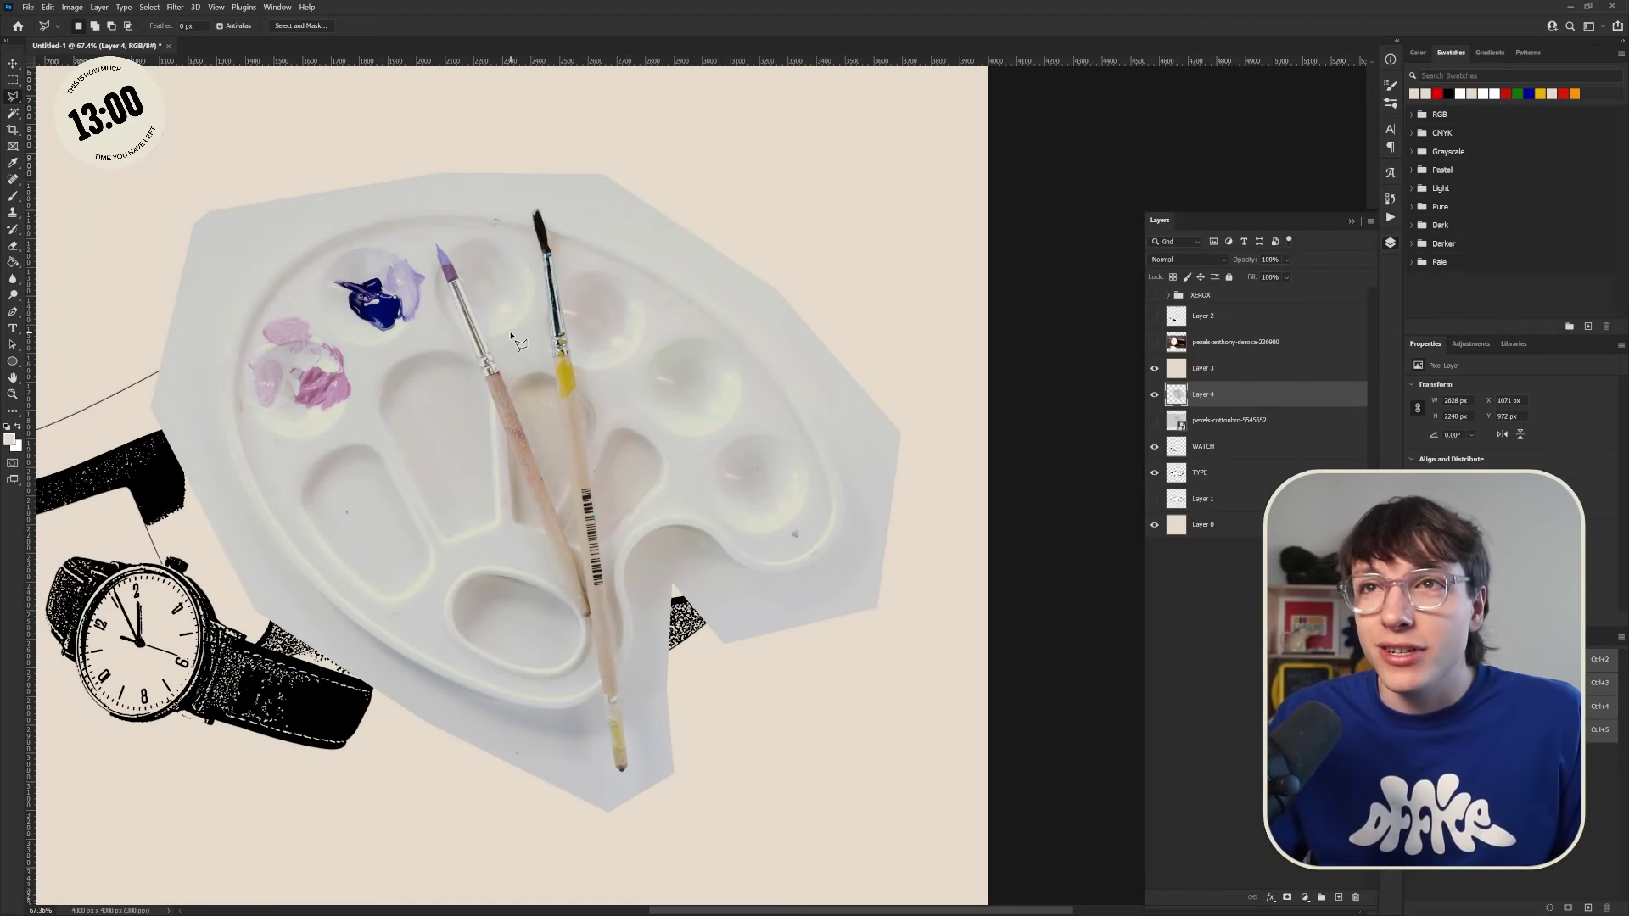
Step: Raise the palette layer's contrast with Levels, setting the black input to 150 and the white input to 221
key(ctrl+l)
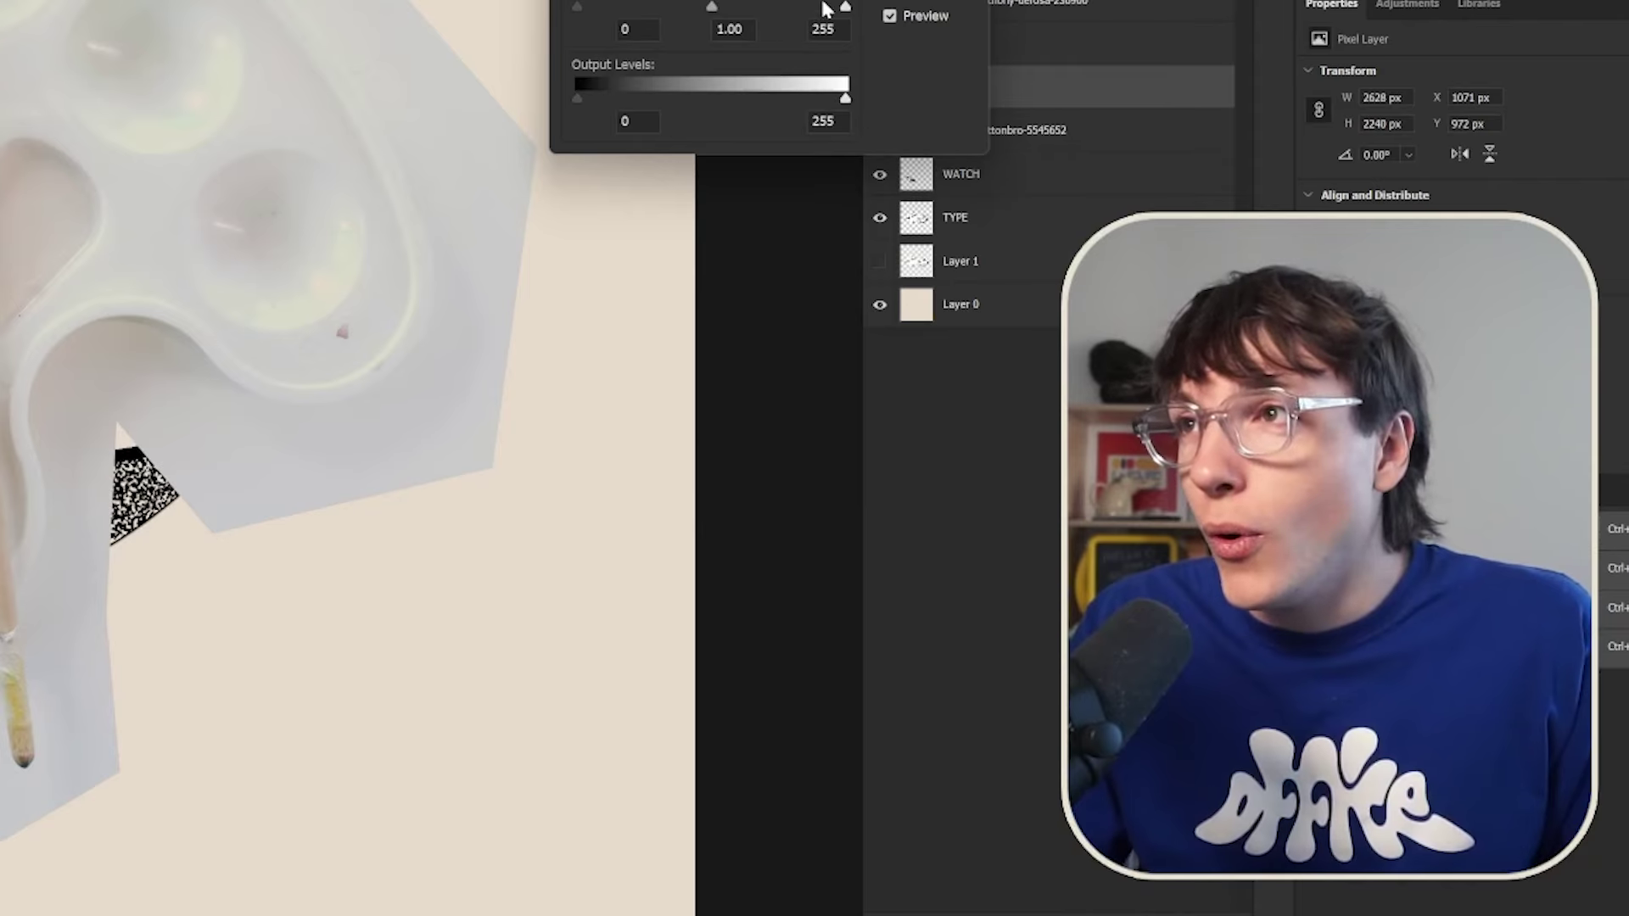
drag(1134, 344, 1119, 350)
drag(821, 16, 809, 8)
drag(577, 7, 738, 18)
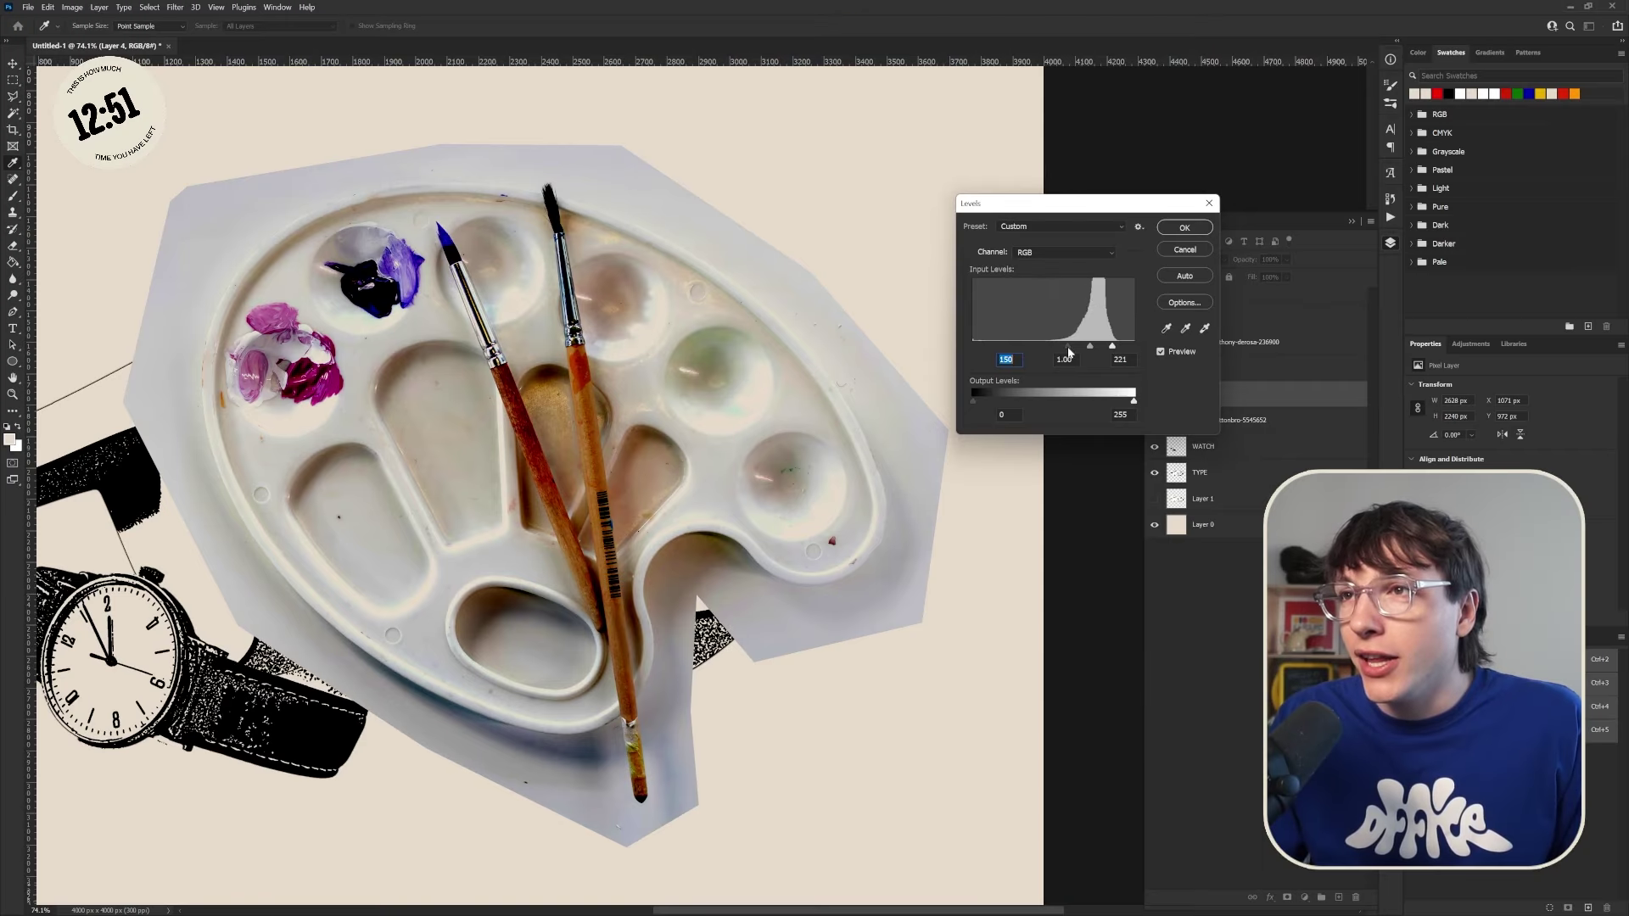
click(1177, 231)
drag(1191, 410, 1220, 374)
scroll(727, 388, down, 2)
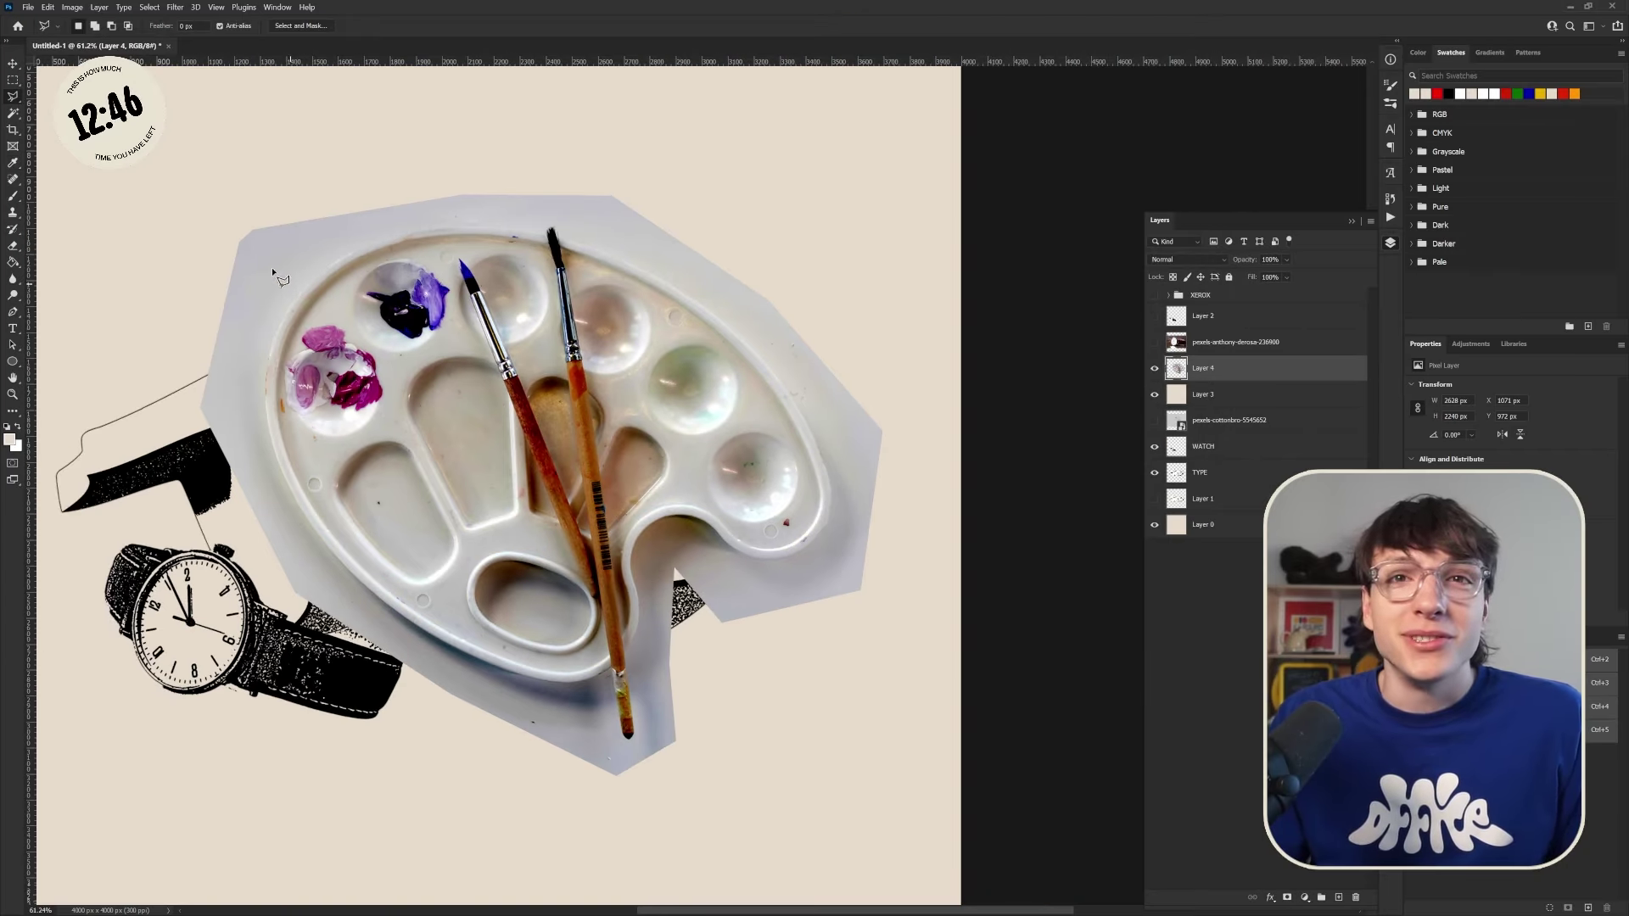
Step: Select the palette as the subject and trim the leftover pale background around its edge with the Lasso
click(148, 7)
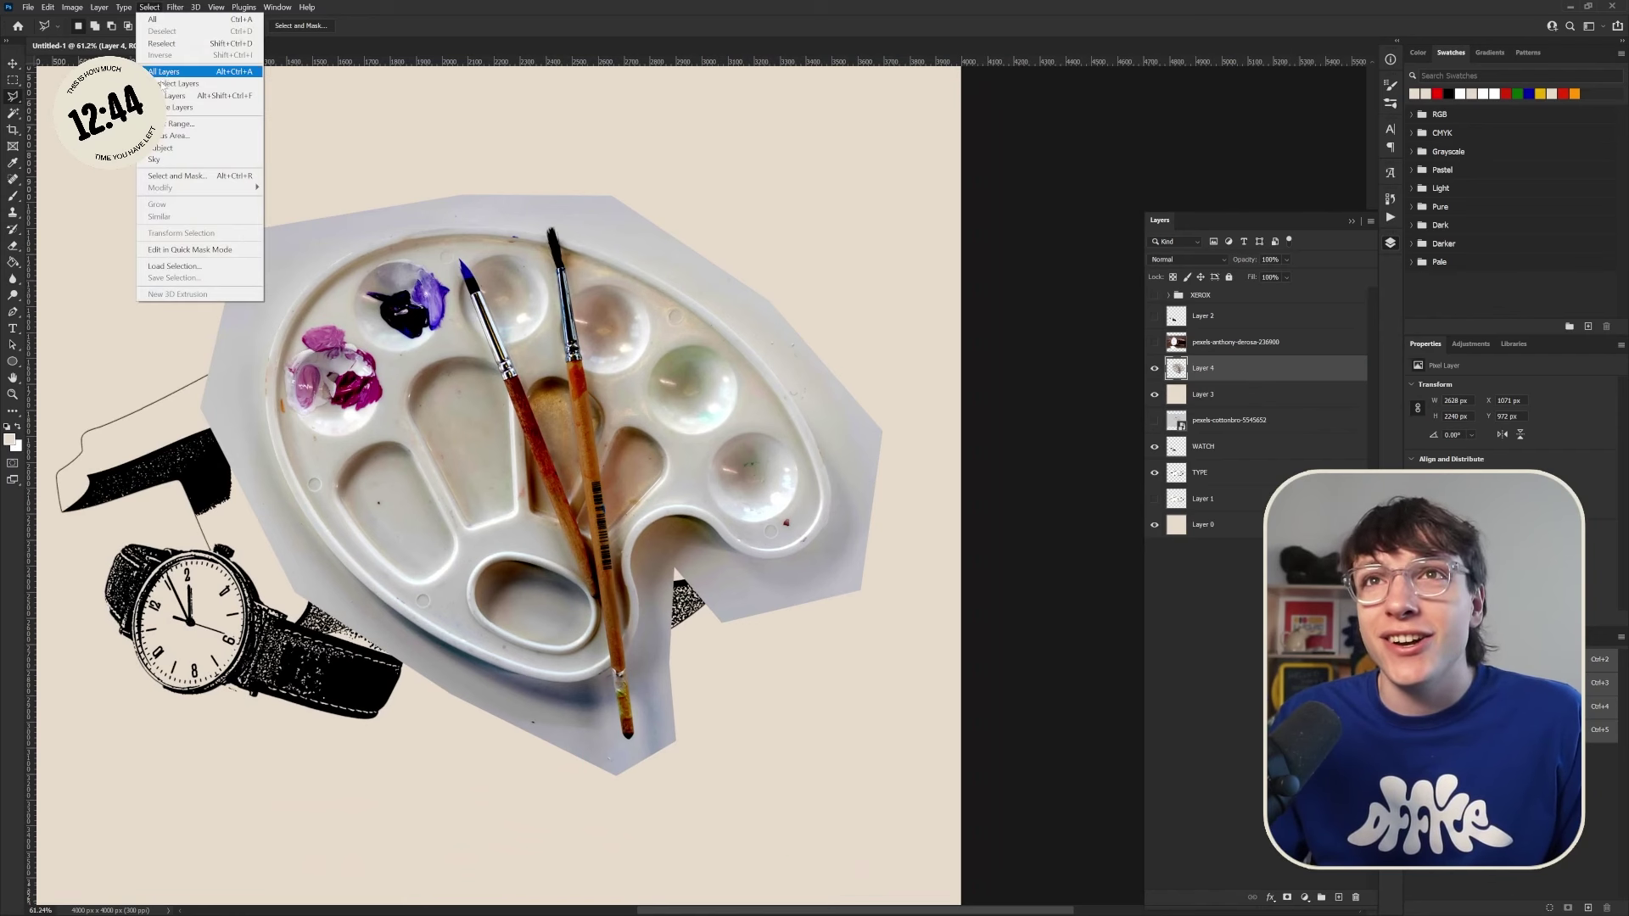
click(162, 147)
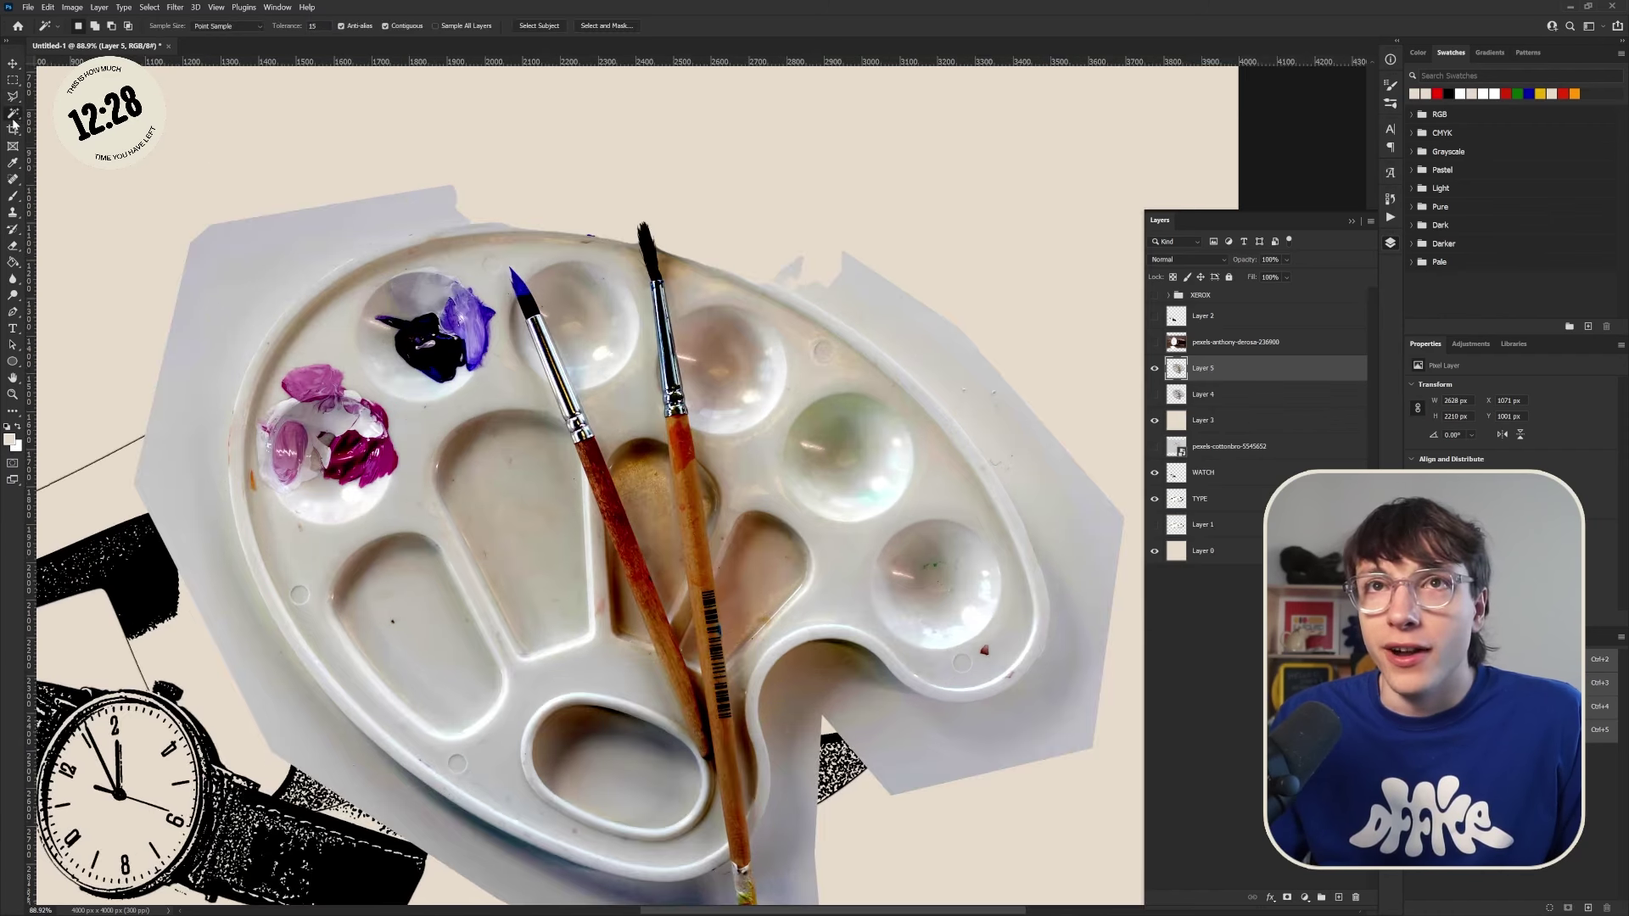
click(11, 102)
drag(486, 222, 230, 445)
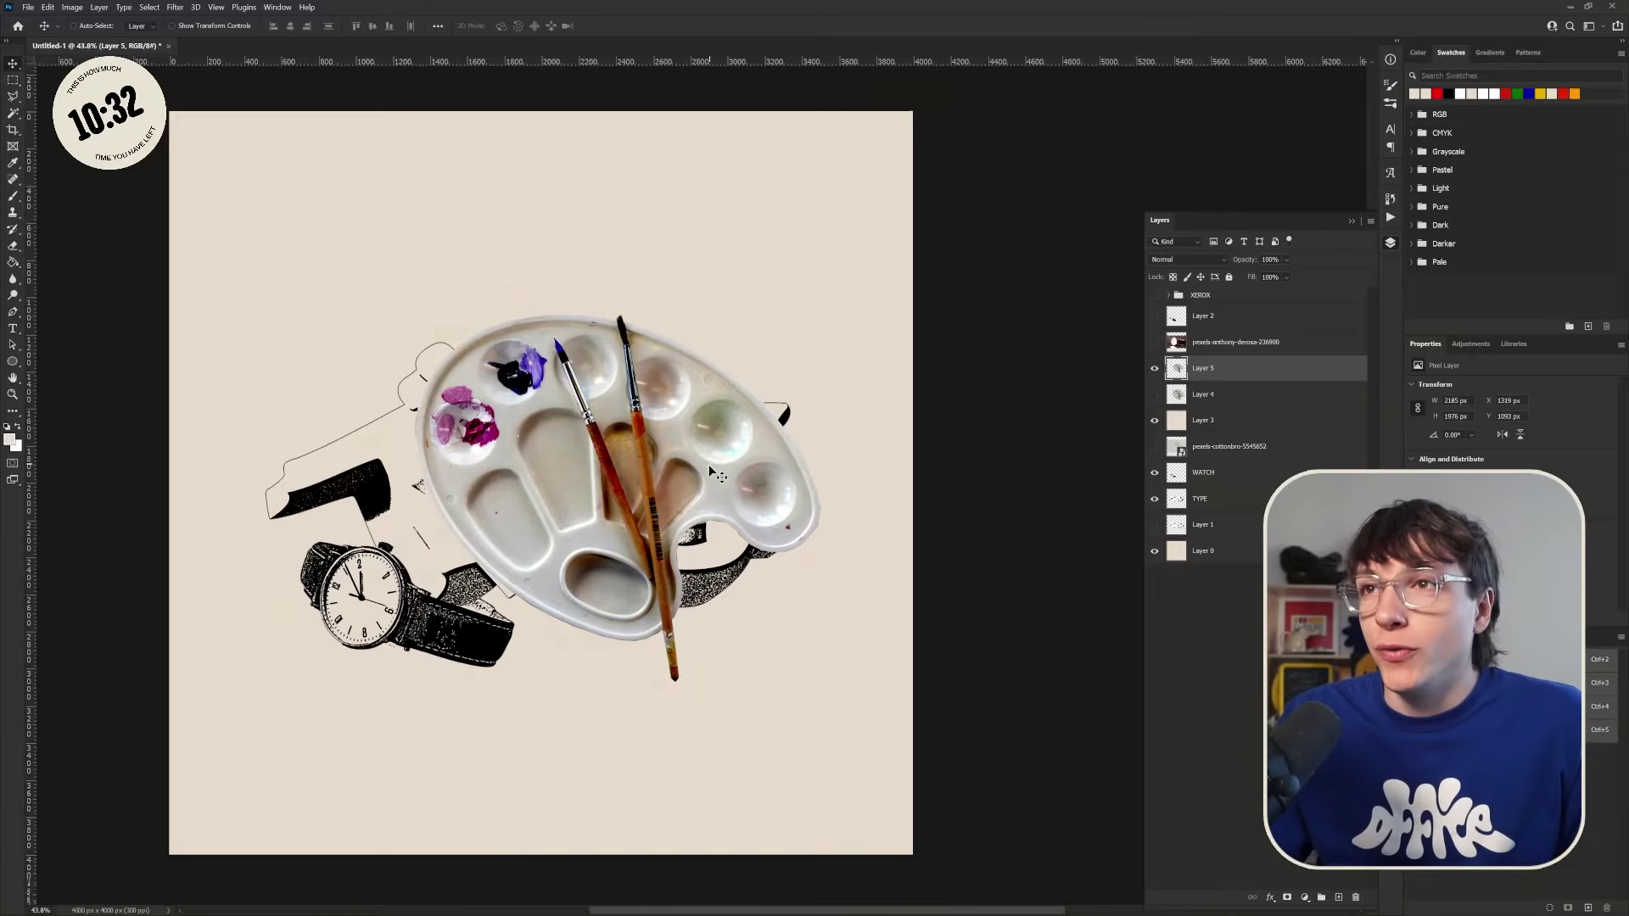
Step: Move the cut-out palette over the middle of the lettering and turn it into black photocopy-style artwork
drag(709, 465, 655, 460)
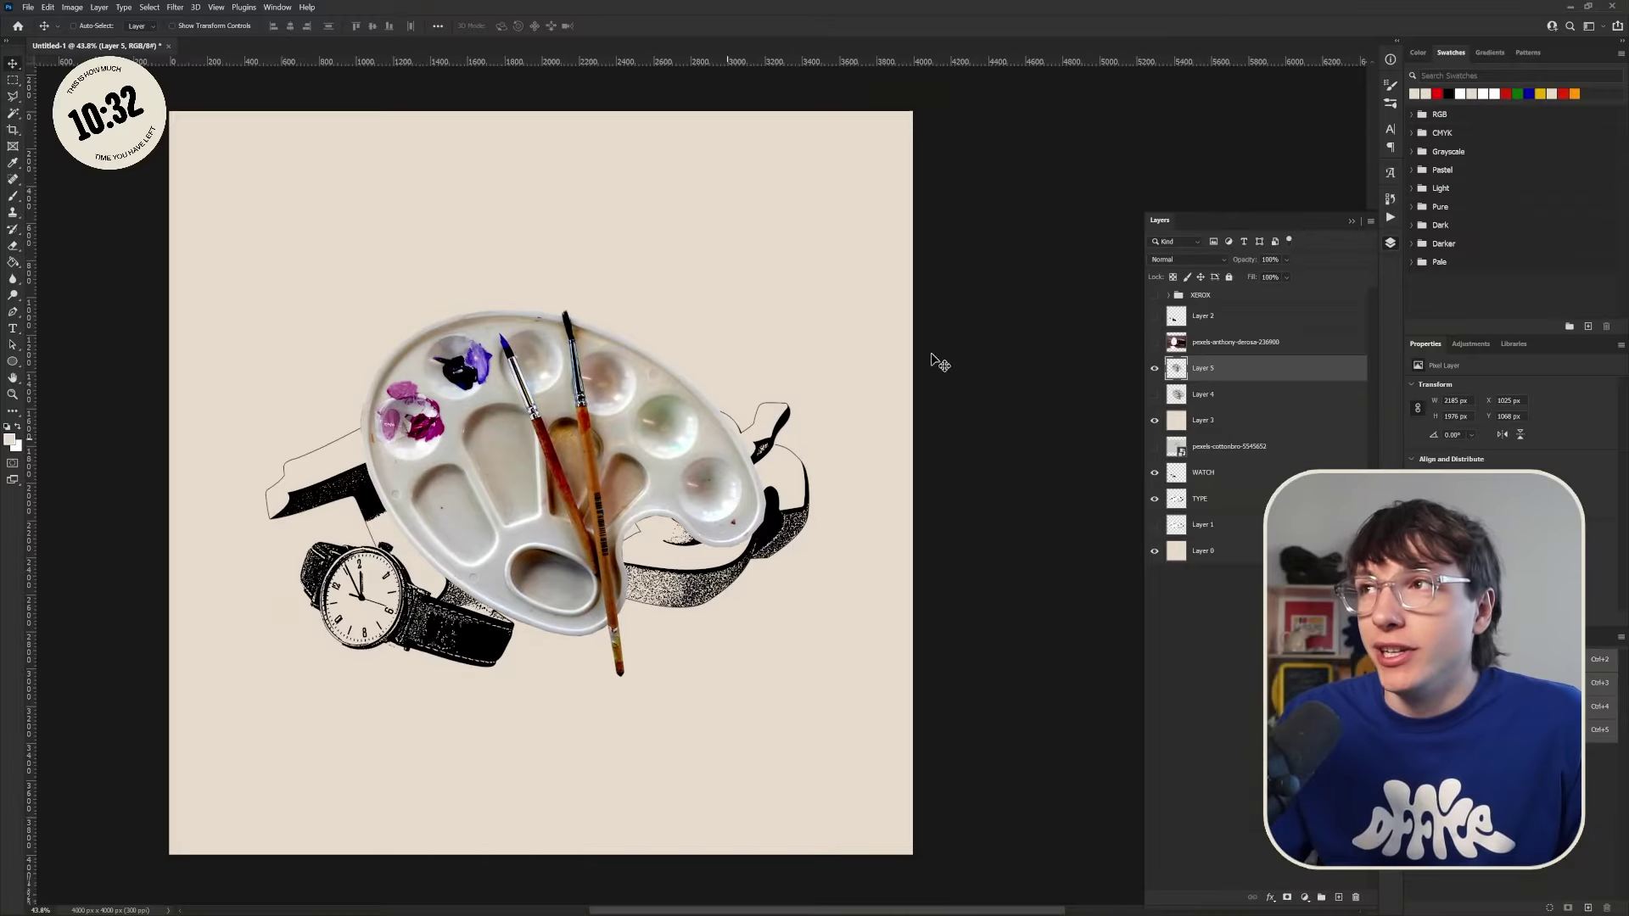
click(1388, 220)
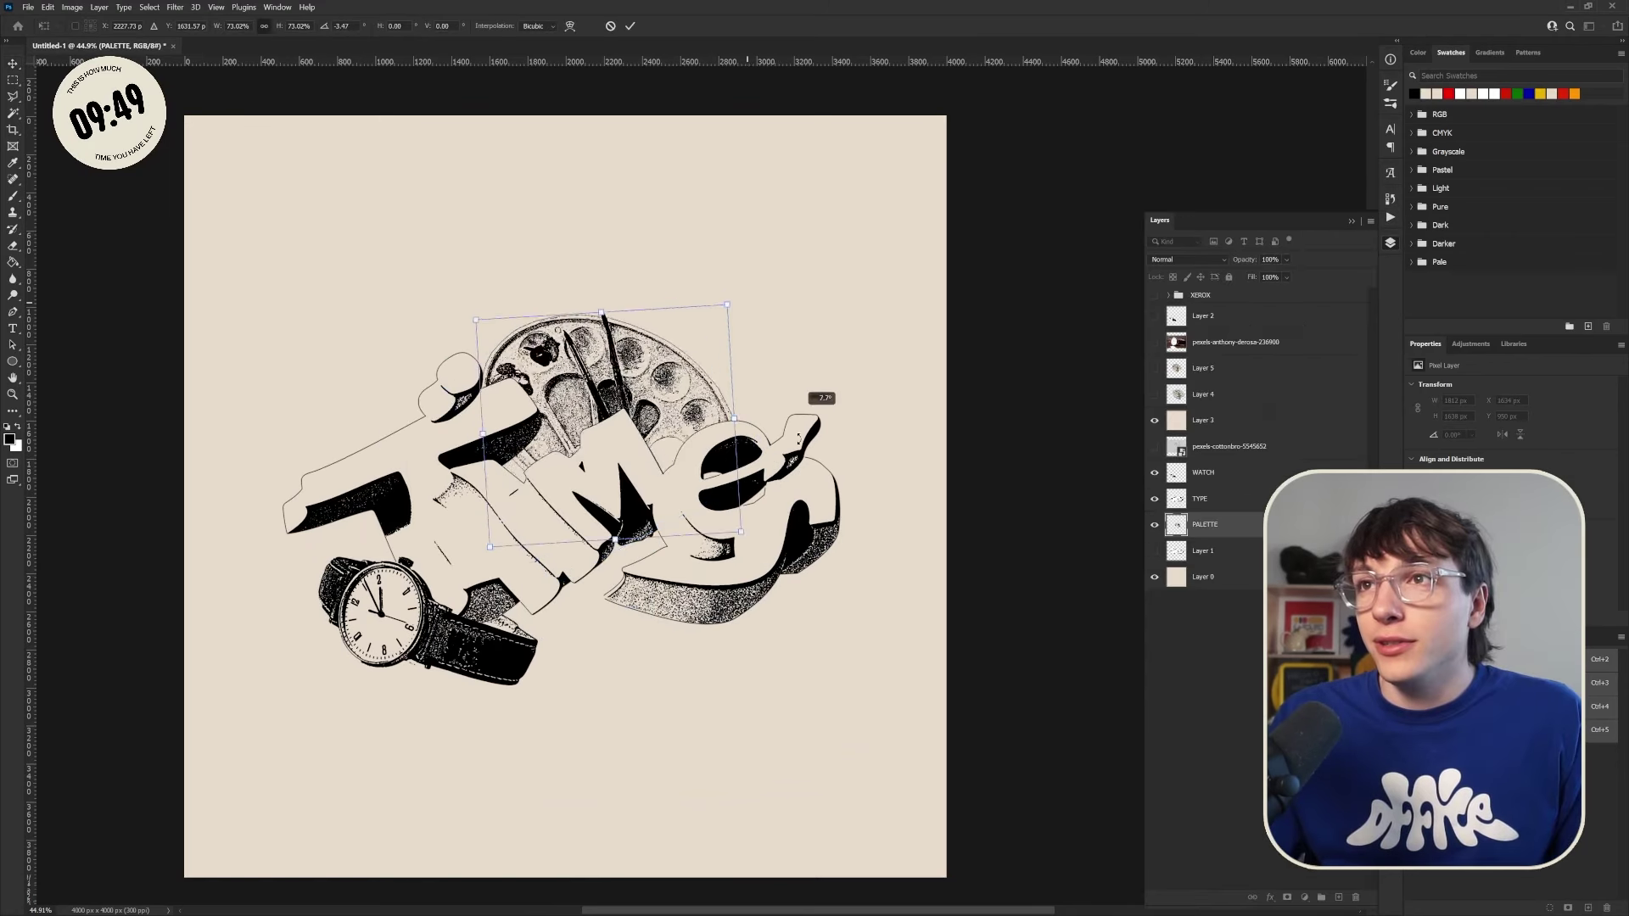
Step: Rotate the photocopied palette to about -27.5° and place it behind the lower part of the letter "s"
drag(476, 487, 730, 241)
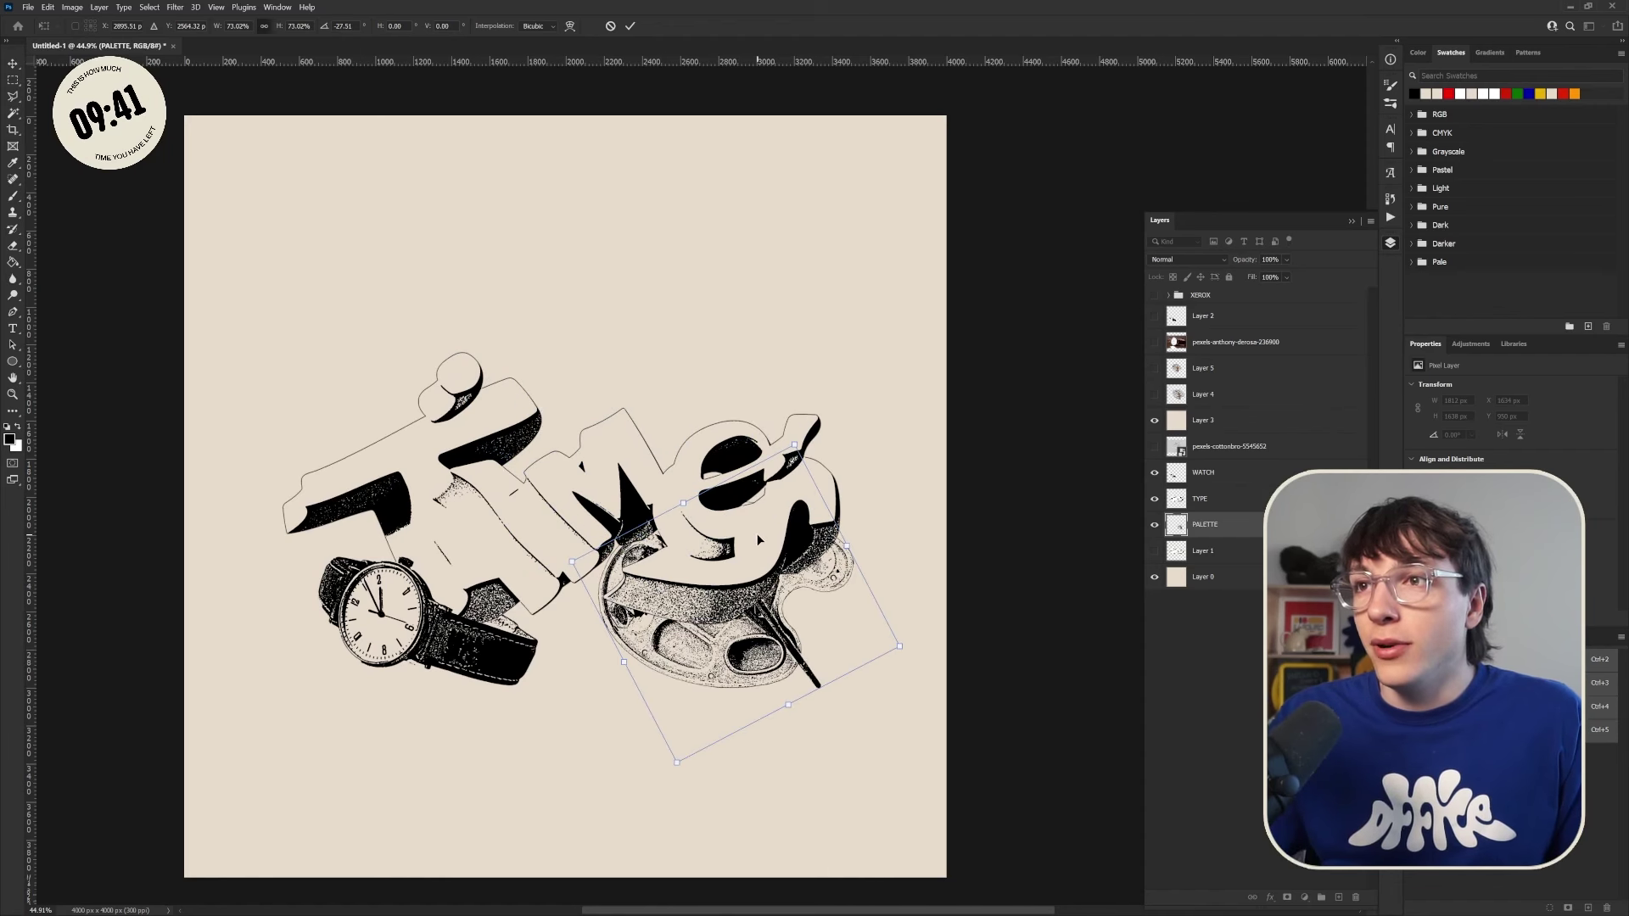
key(Return)
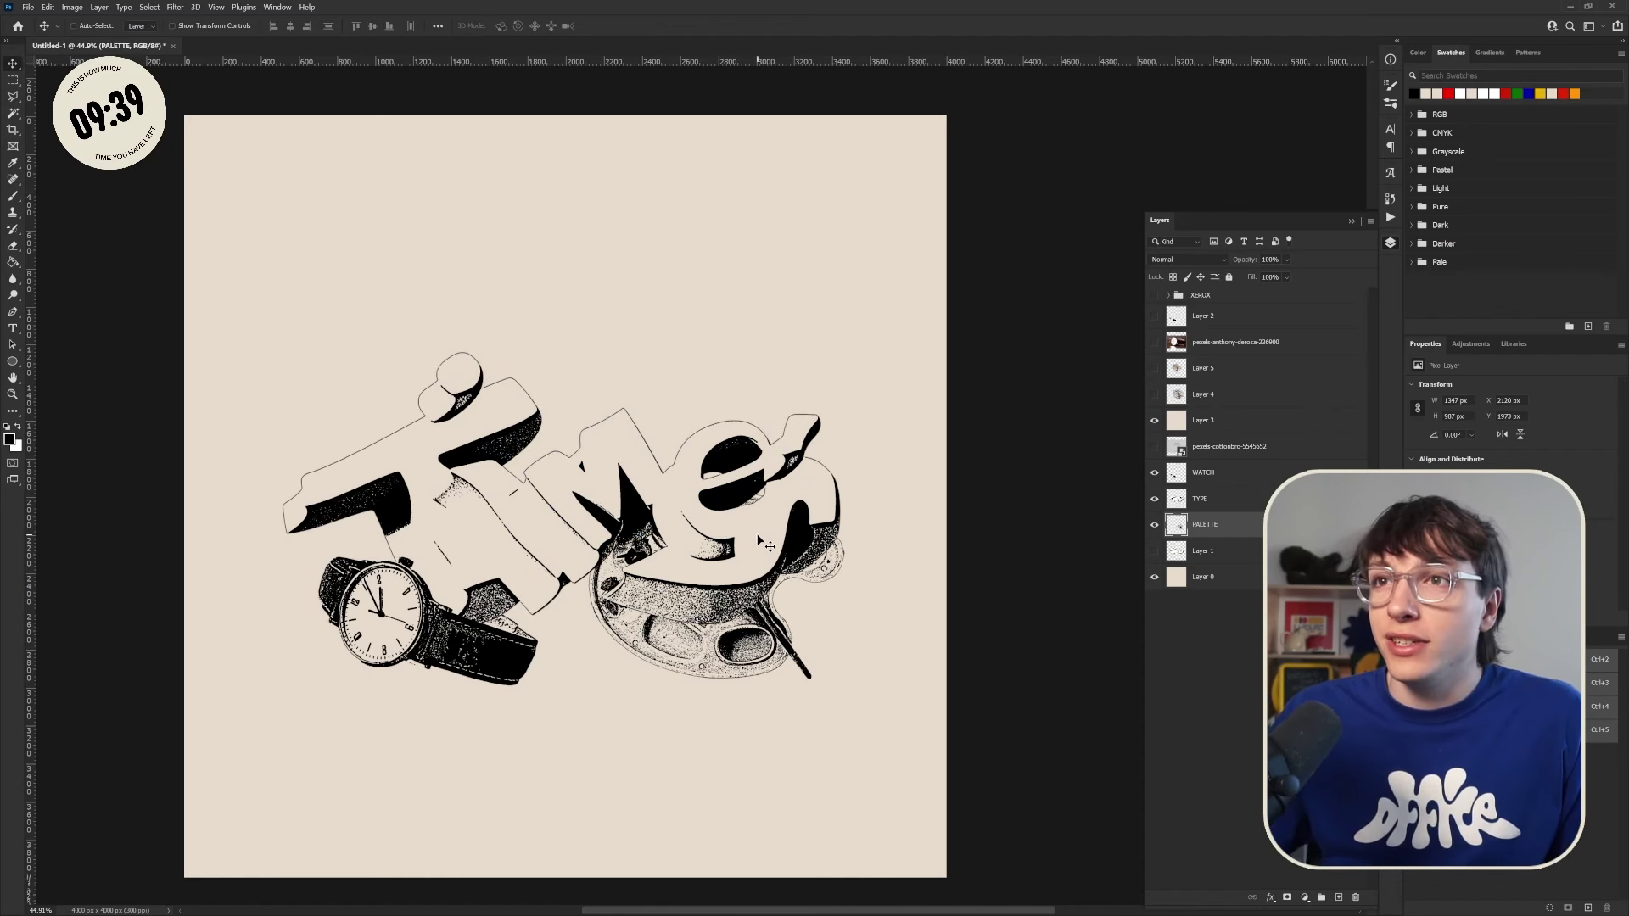
scroll(789, 620, down, 4)
scroll(862, 649, up, 3)
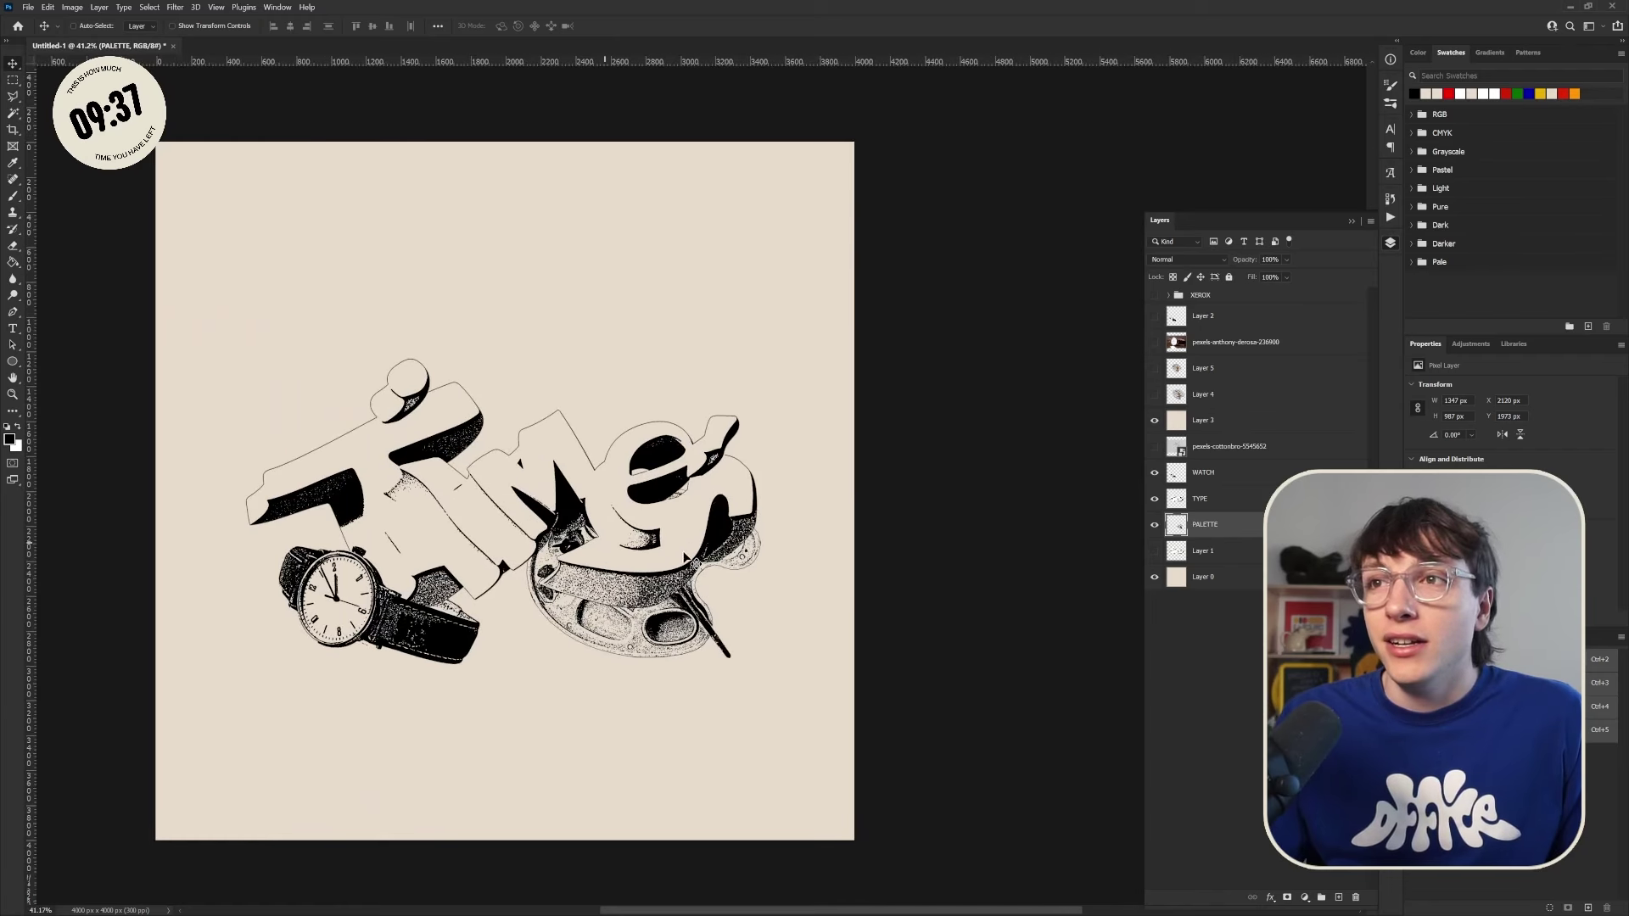
Step: Flip the palette horizontally, then rotate and reposition it behind the lower end of the lettering
key(ctrl)
key(ctrl+t)
right_click(709, 605)
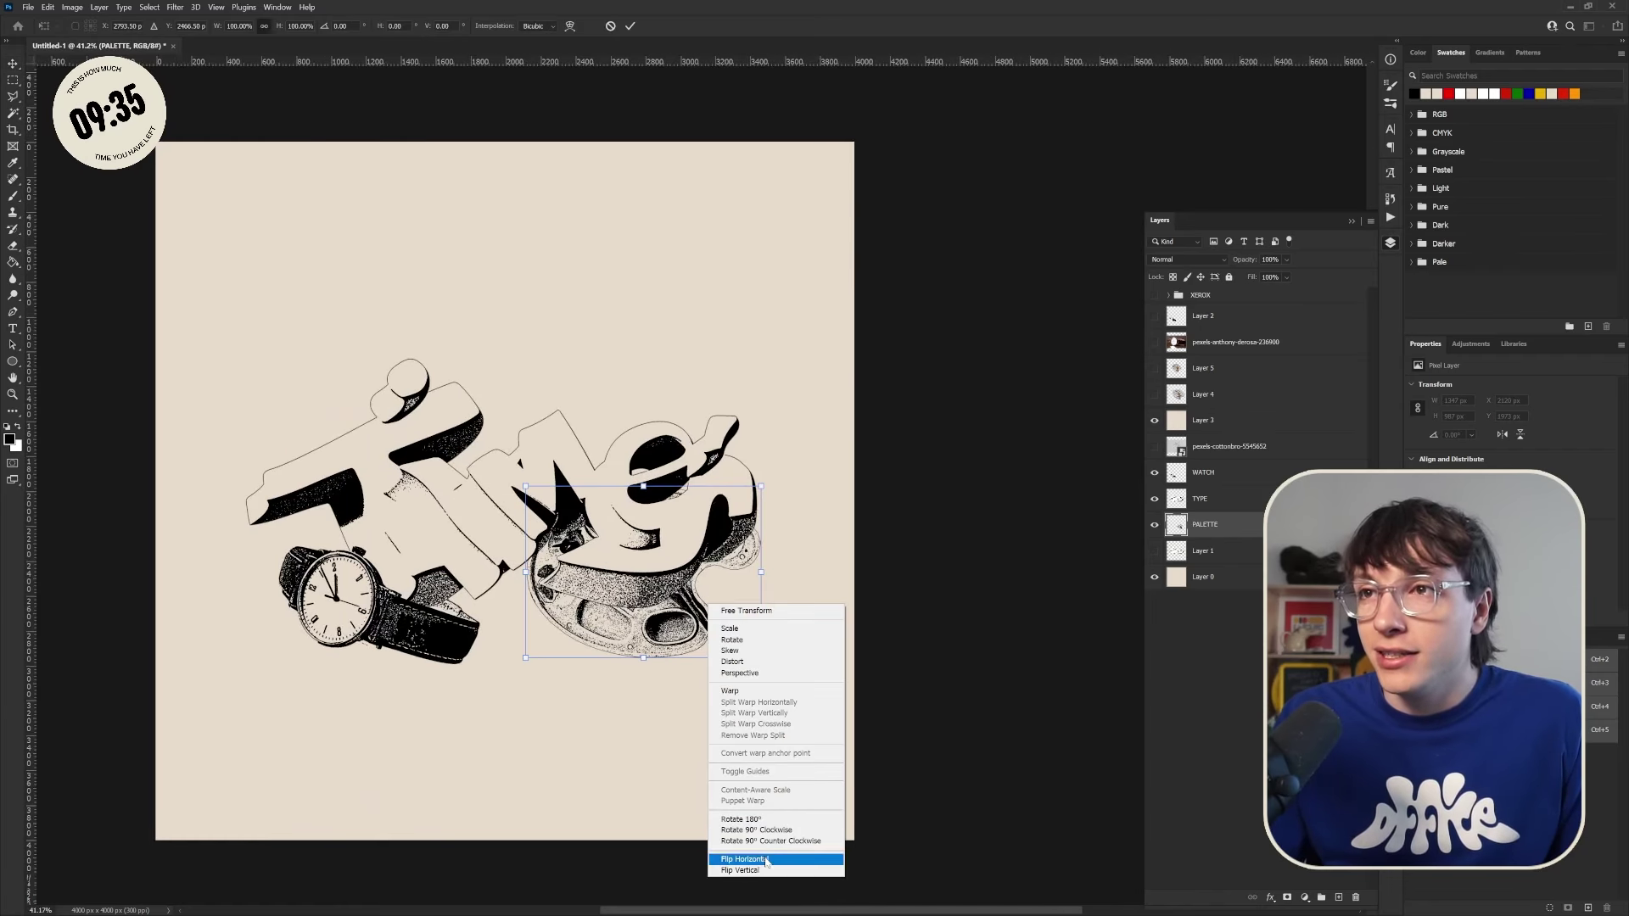
click(768, 859)
drag(757, 573, 768, 530)
drag(699, 570, 761, 587)
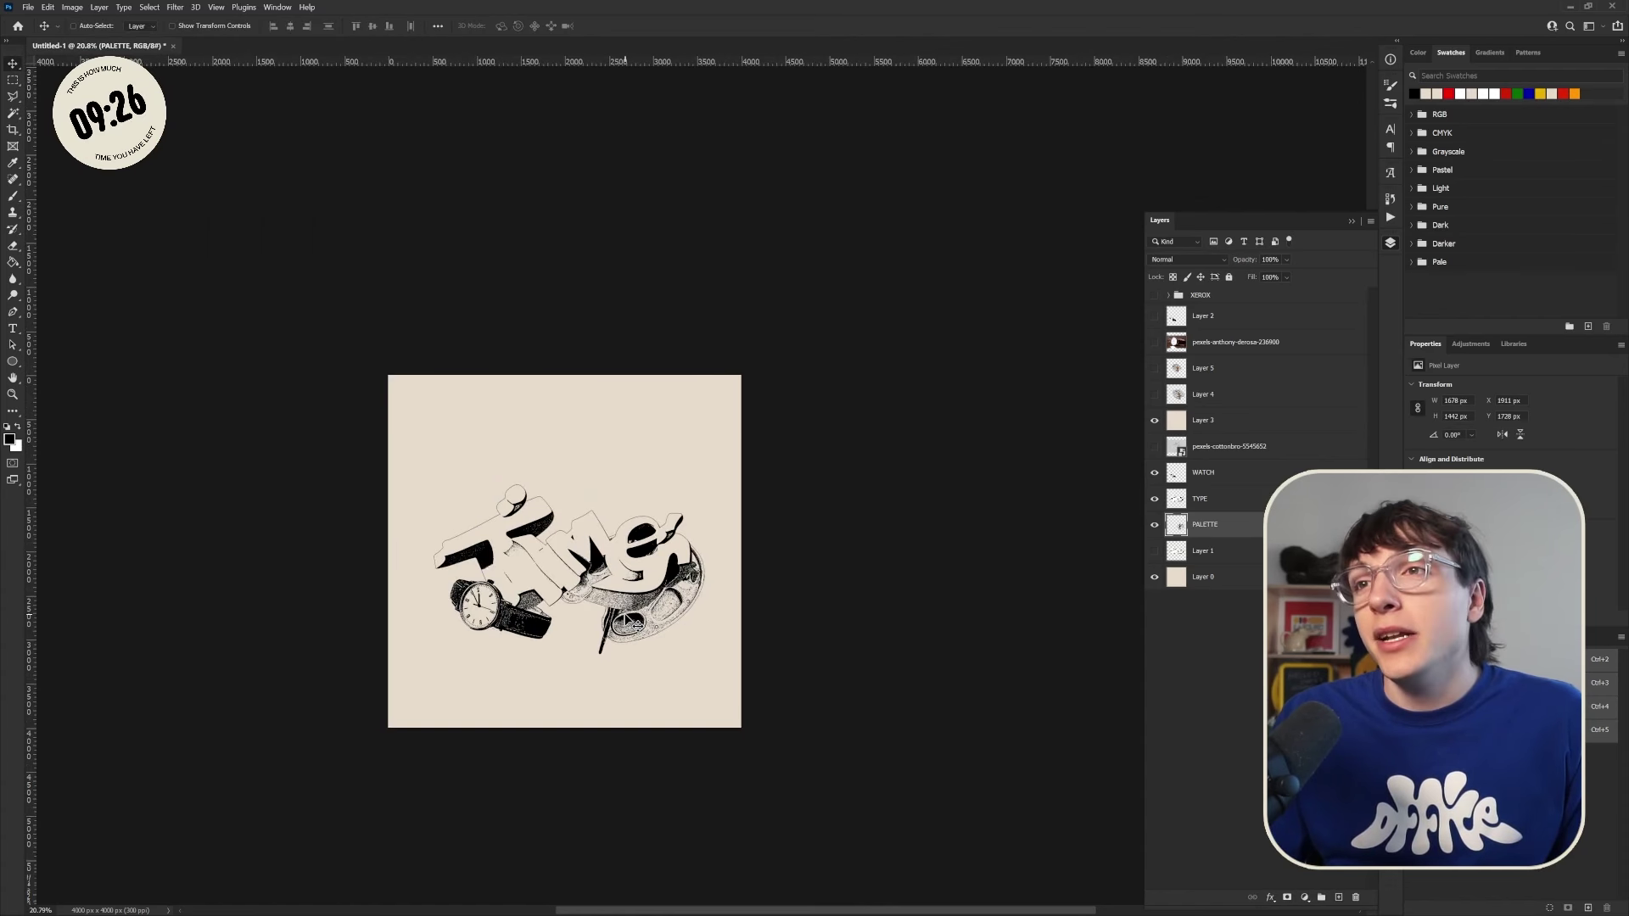
Step: Move the palette up so it rises behind the letters "m", "e" and "s", with its brushes above them
scroll(634, 624, up, 3)
drag(633, 624, 694, 497)
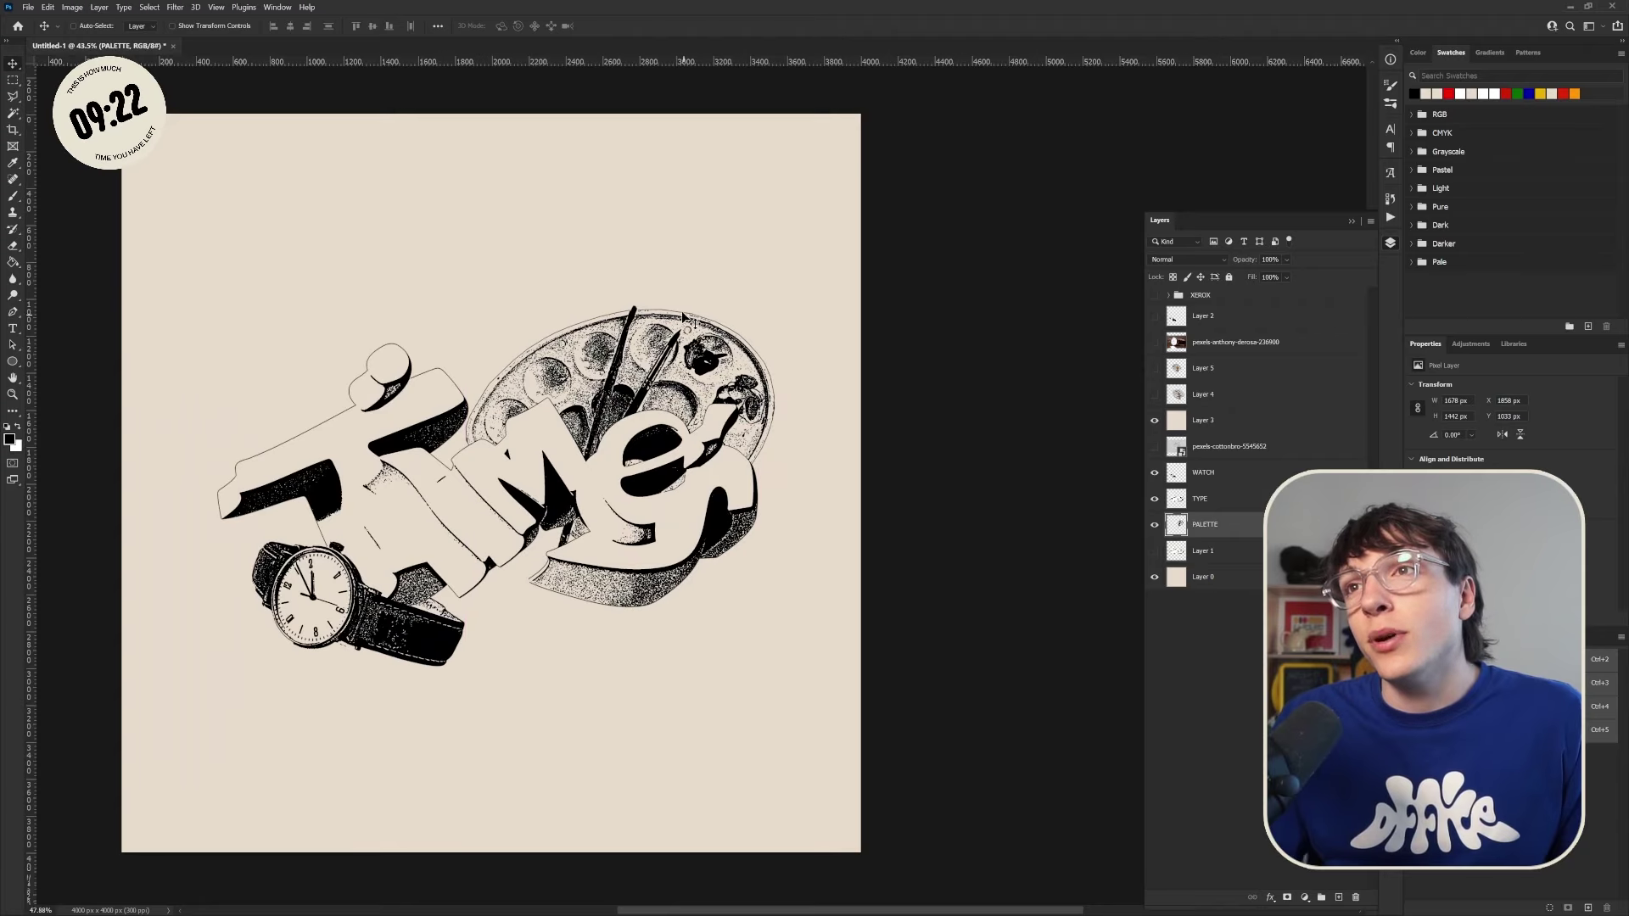
scroll(679, 327, up, 4)
scroll(641, 420, down, 5)
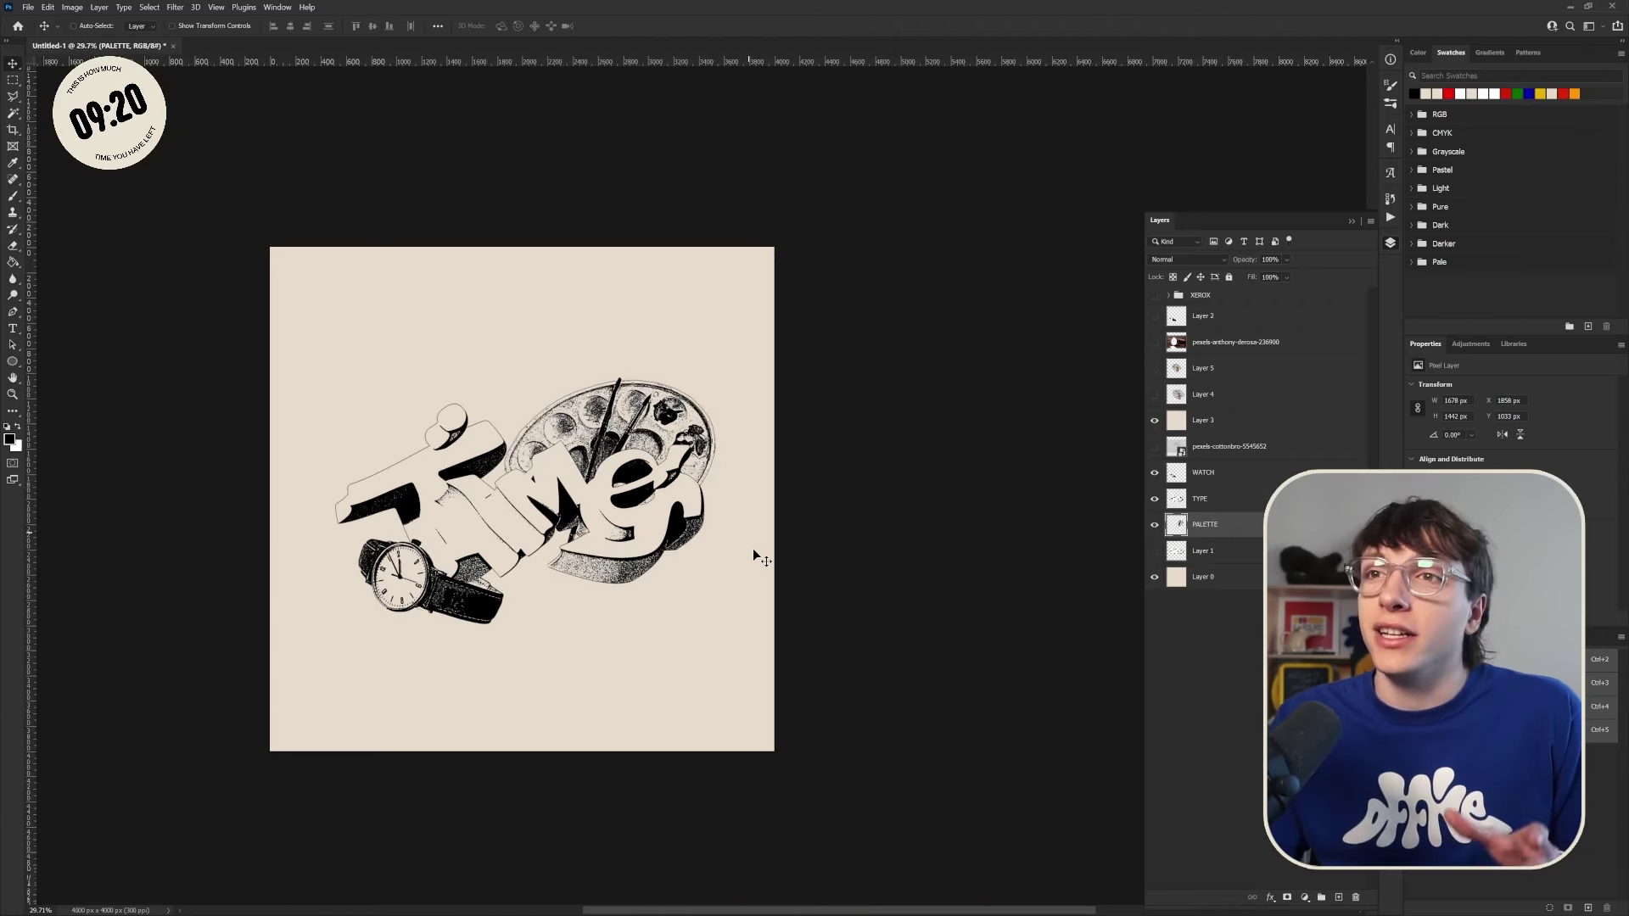
scroll(720, 535, up, 3)
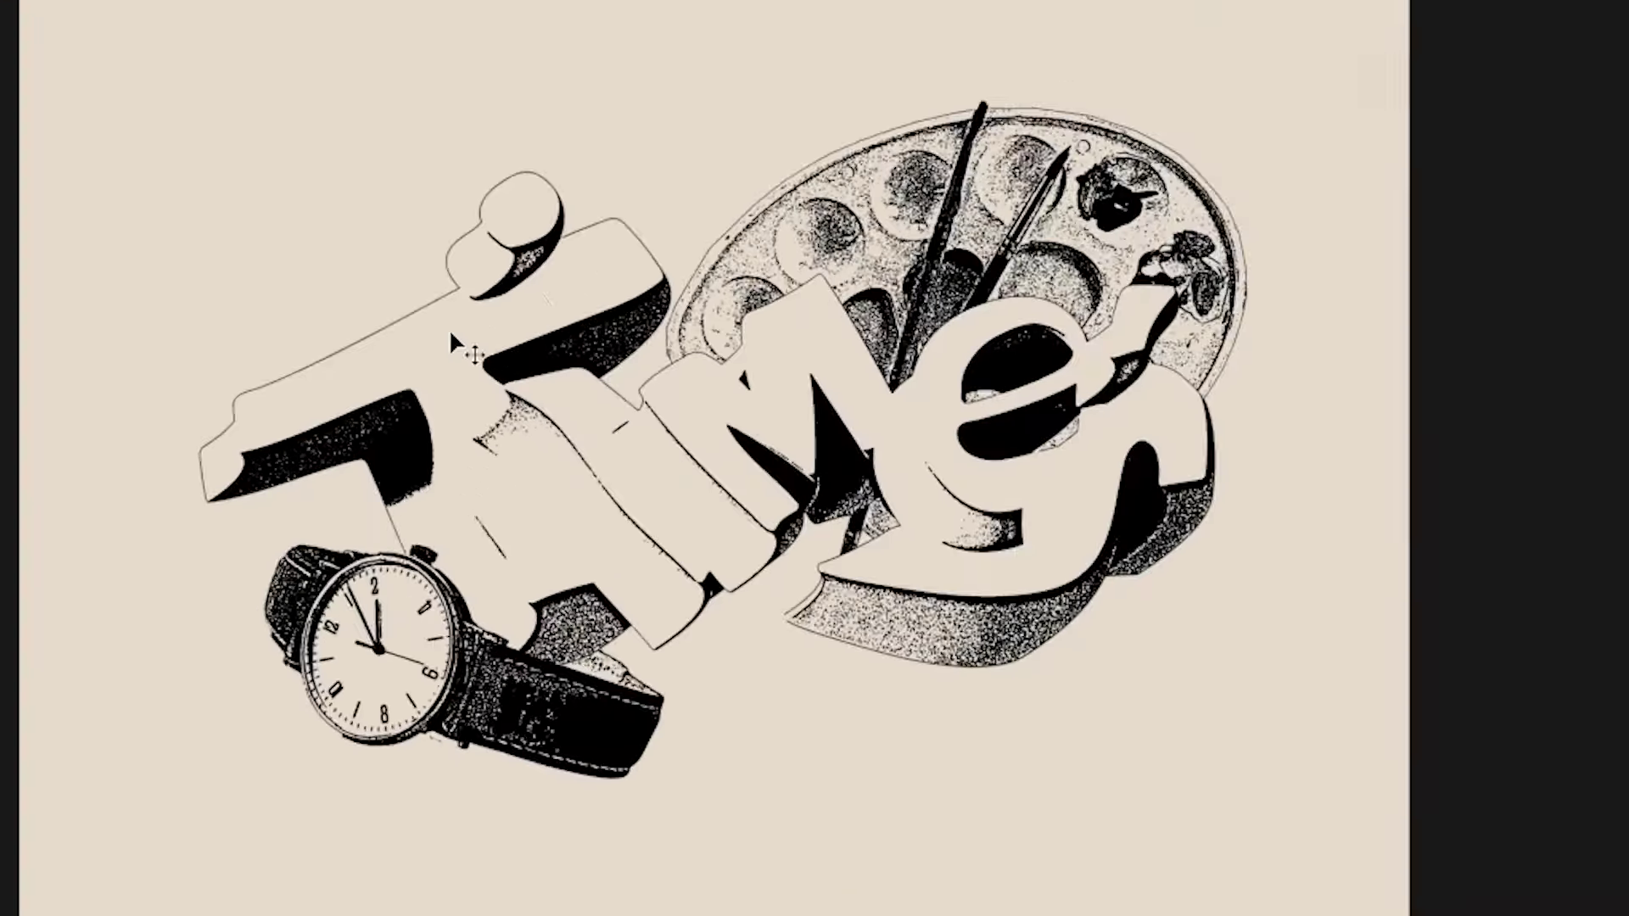
Step: Transform the watch, type and palette layers together, rotating the artwork slightly clockwise and moving it down
key(ctrl+t)
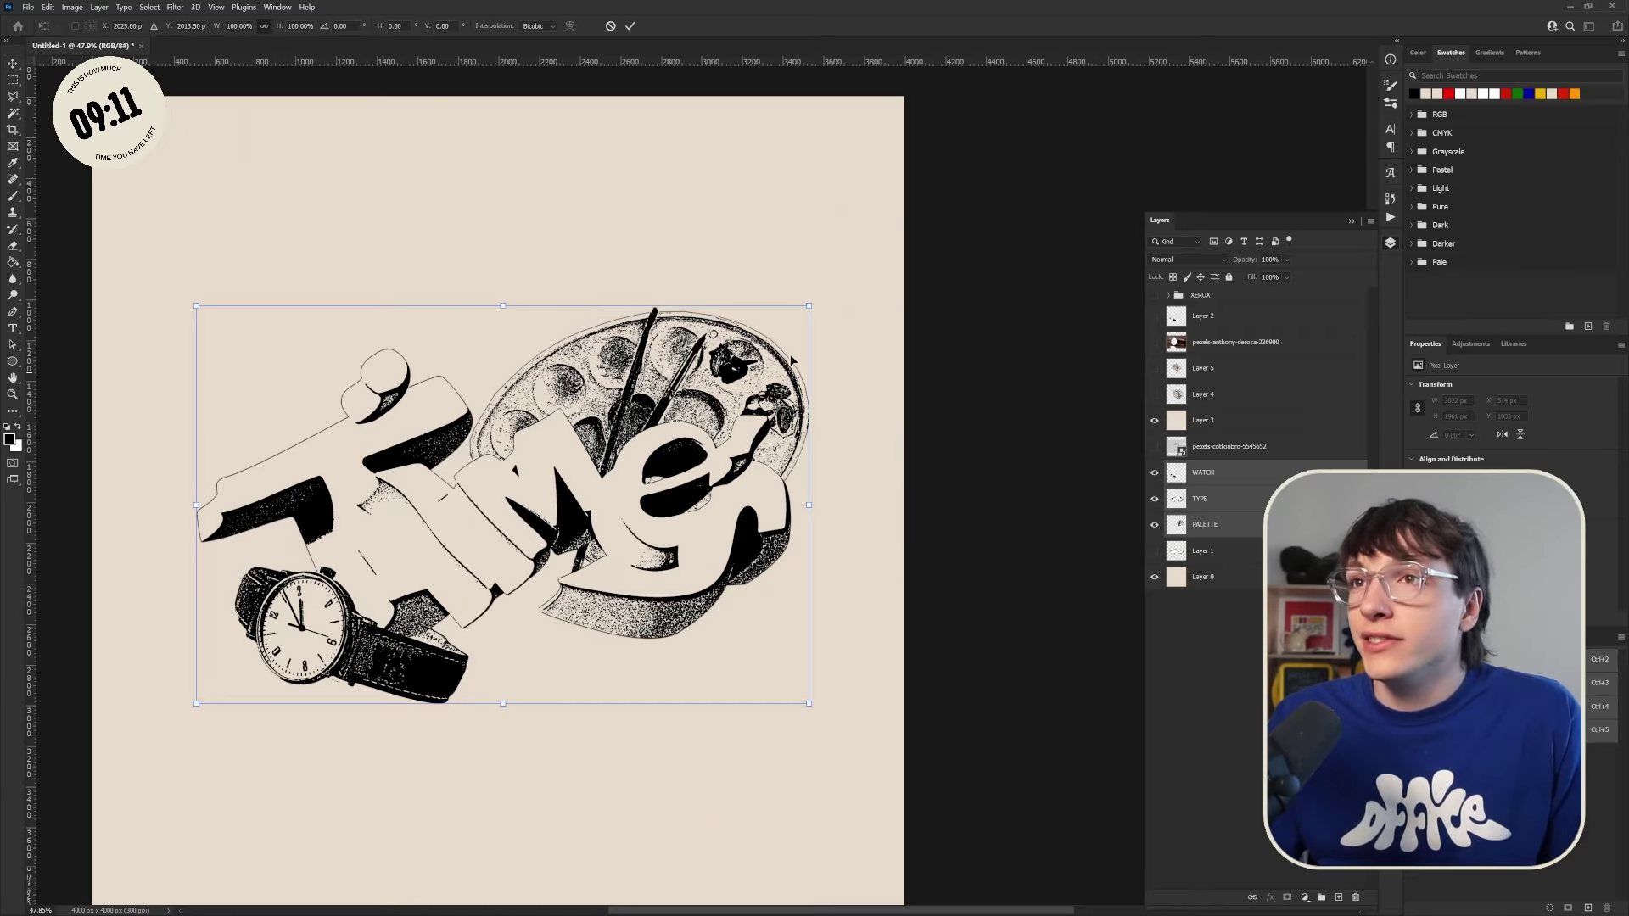
drag(829, 297, 836, 377)
drag(698, 489, 690, 529)
scroll(764, 603, down, 5)
scroll(789, 597, up, 1)
key(Return)
Step: Nudge the combined artwork slightly up, check it on the whole canvas and pick the watch layer
key(ctrl+t)
drag(671, 578, 665, 556)
key(Return)
scroll(665, 556, up, 3)
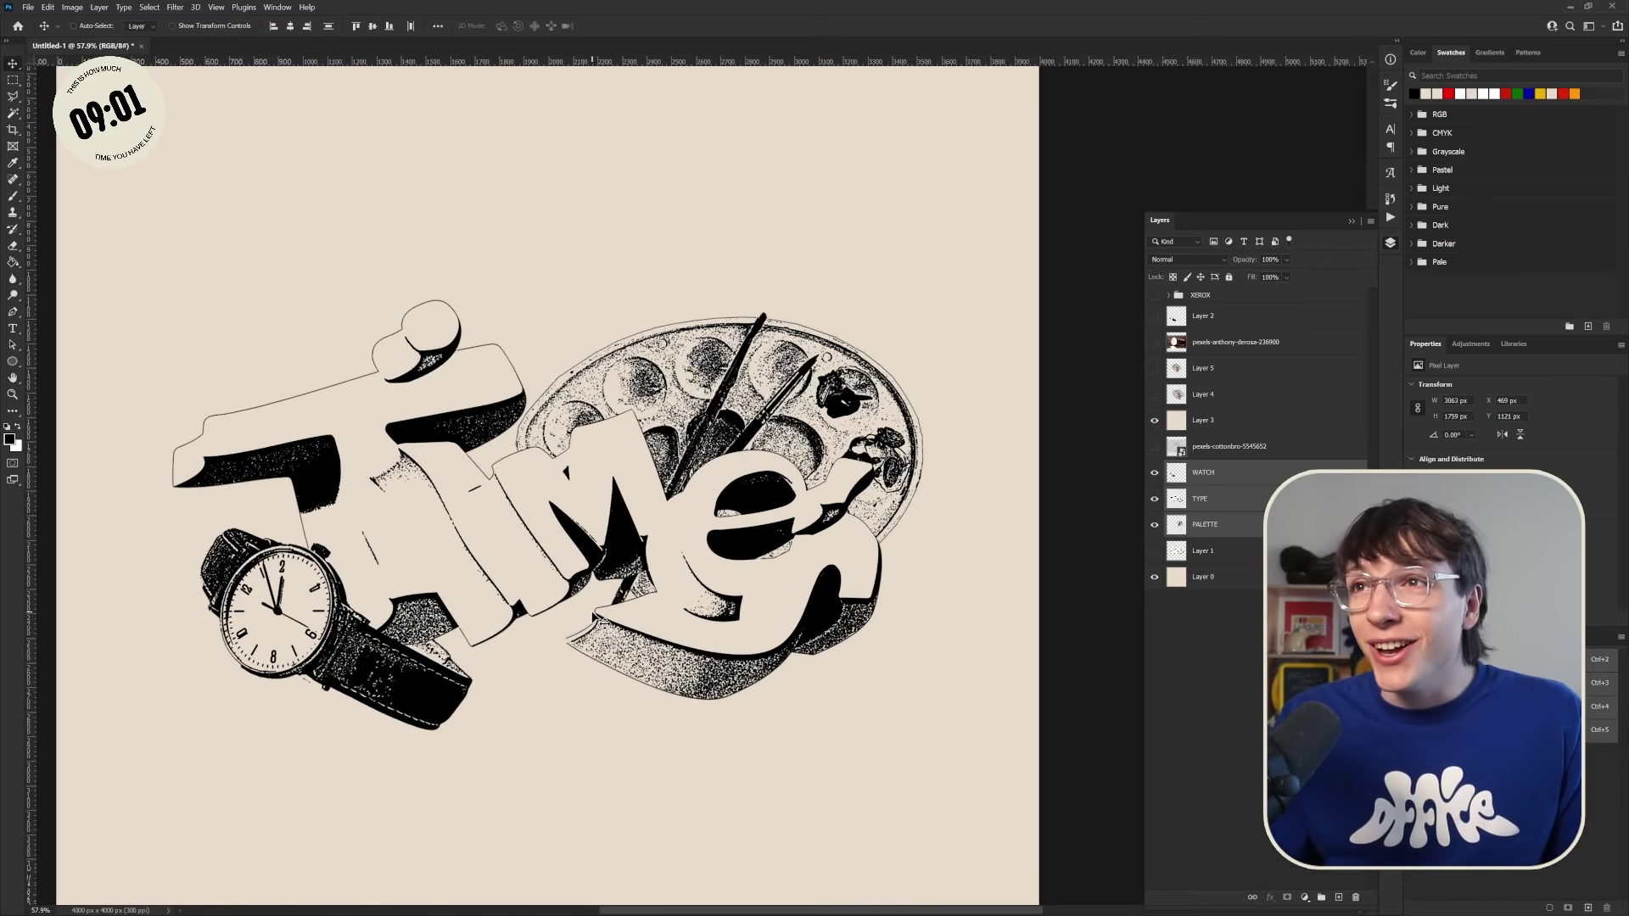
scroll(596, 619, down, 4)
scroll(638, 643, up, 2)
scroll(620, 750, down, 1)
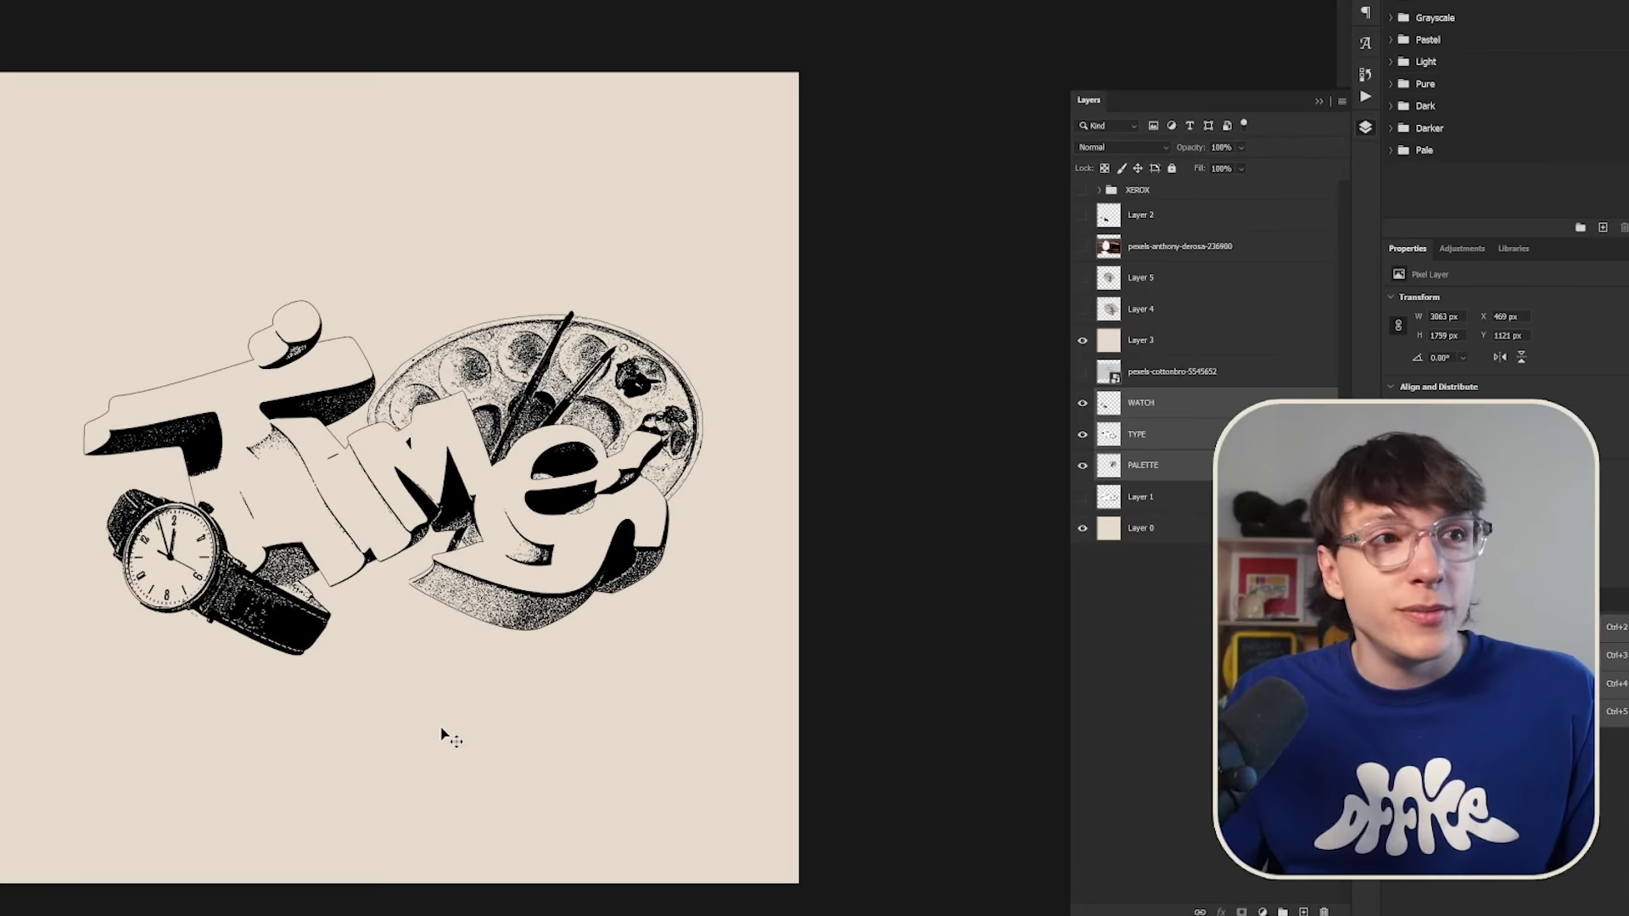
scroll(446, 736, up, 1)
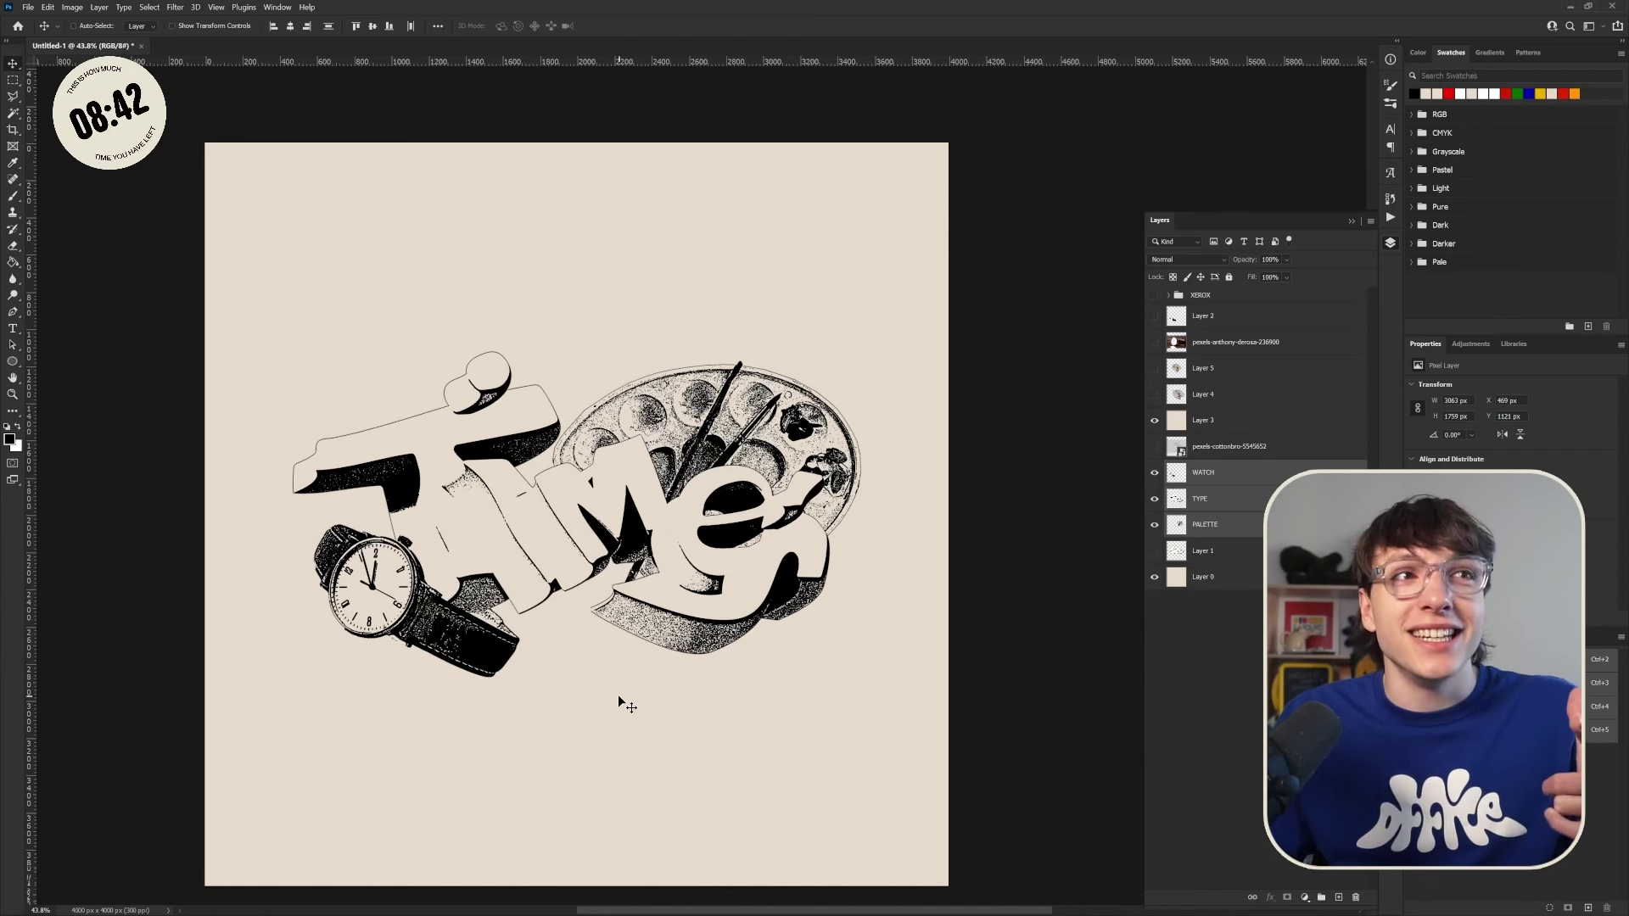
click(1226, 473)
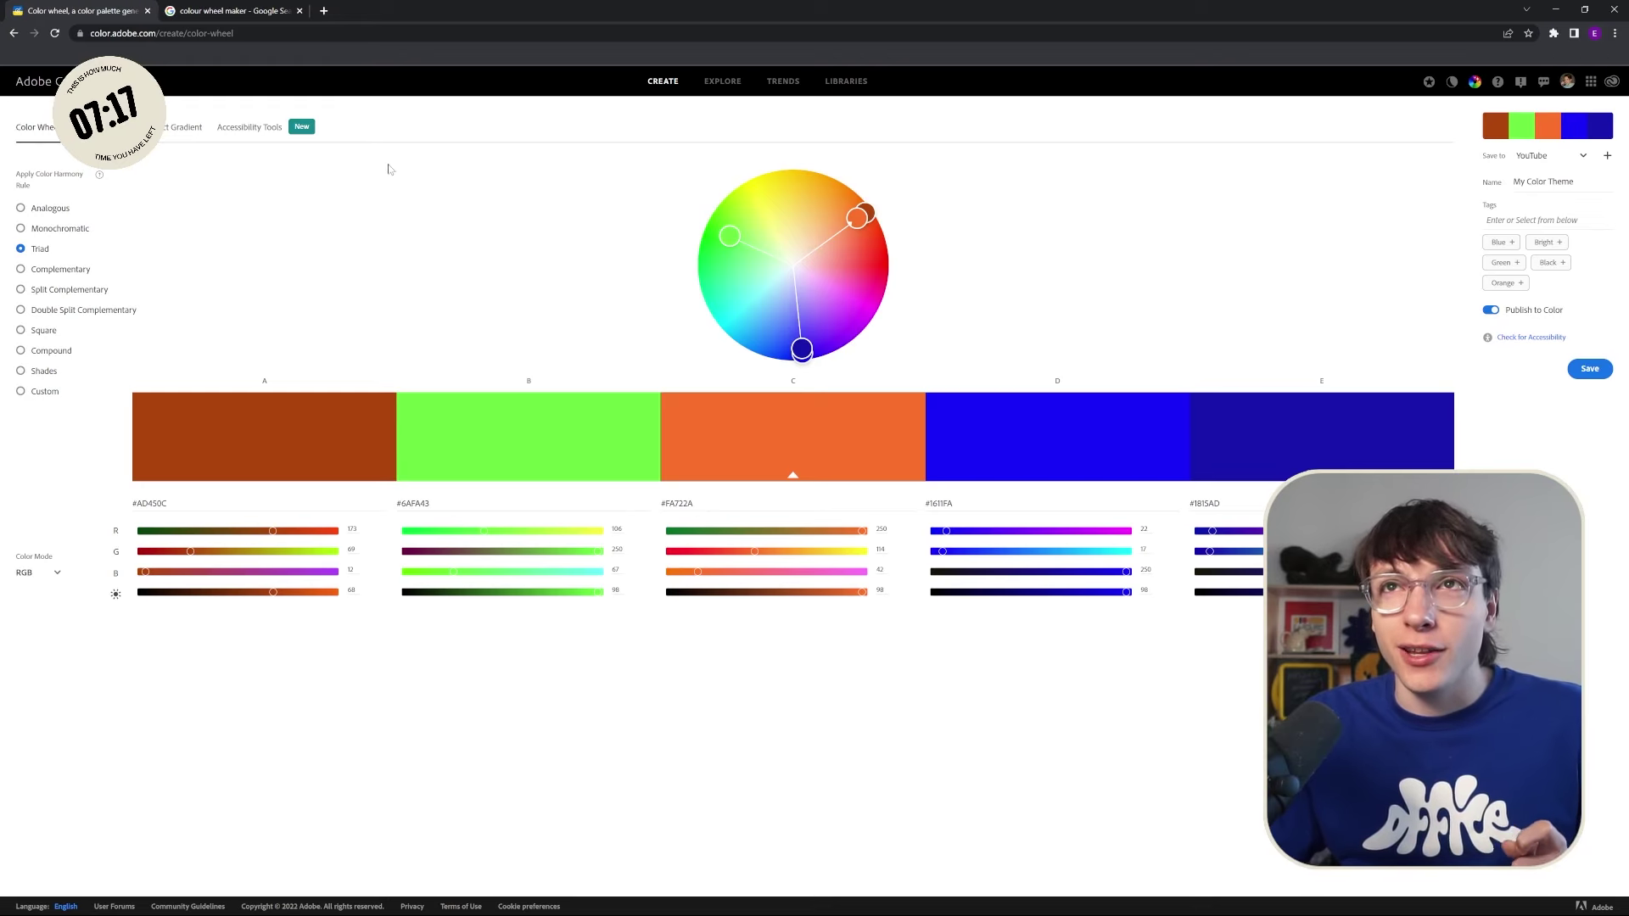
Step: Switch to the browser, scan the "colour wheel maker" results and try other triad colours on the Adobe Color wheel
click(231, 10)
scroll(534, 594, down, 5)
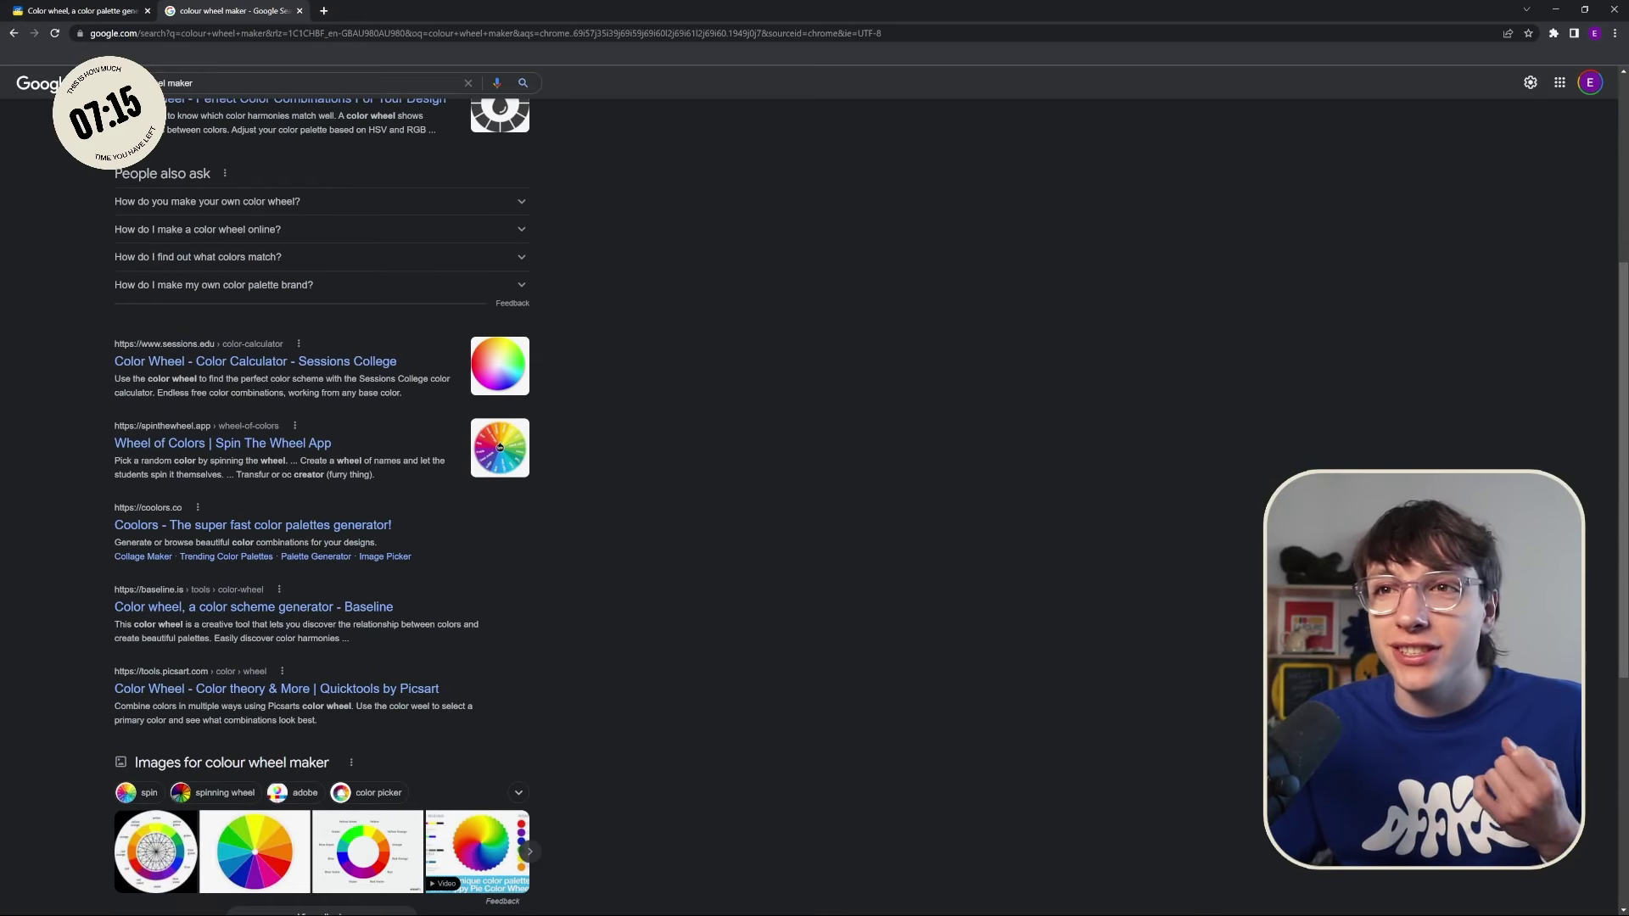
click(58, 12)
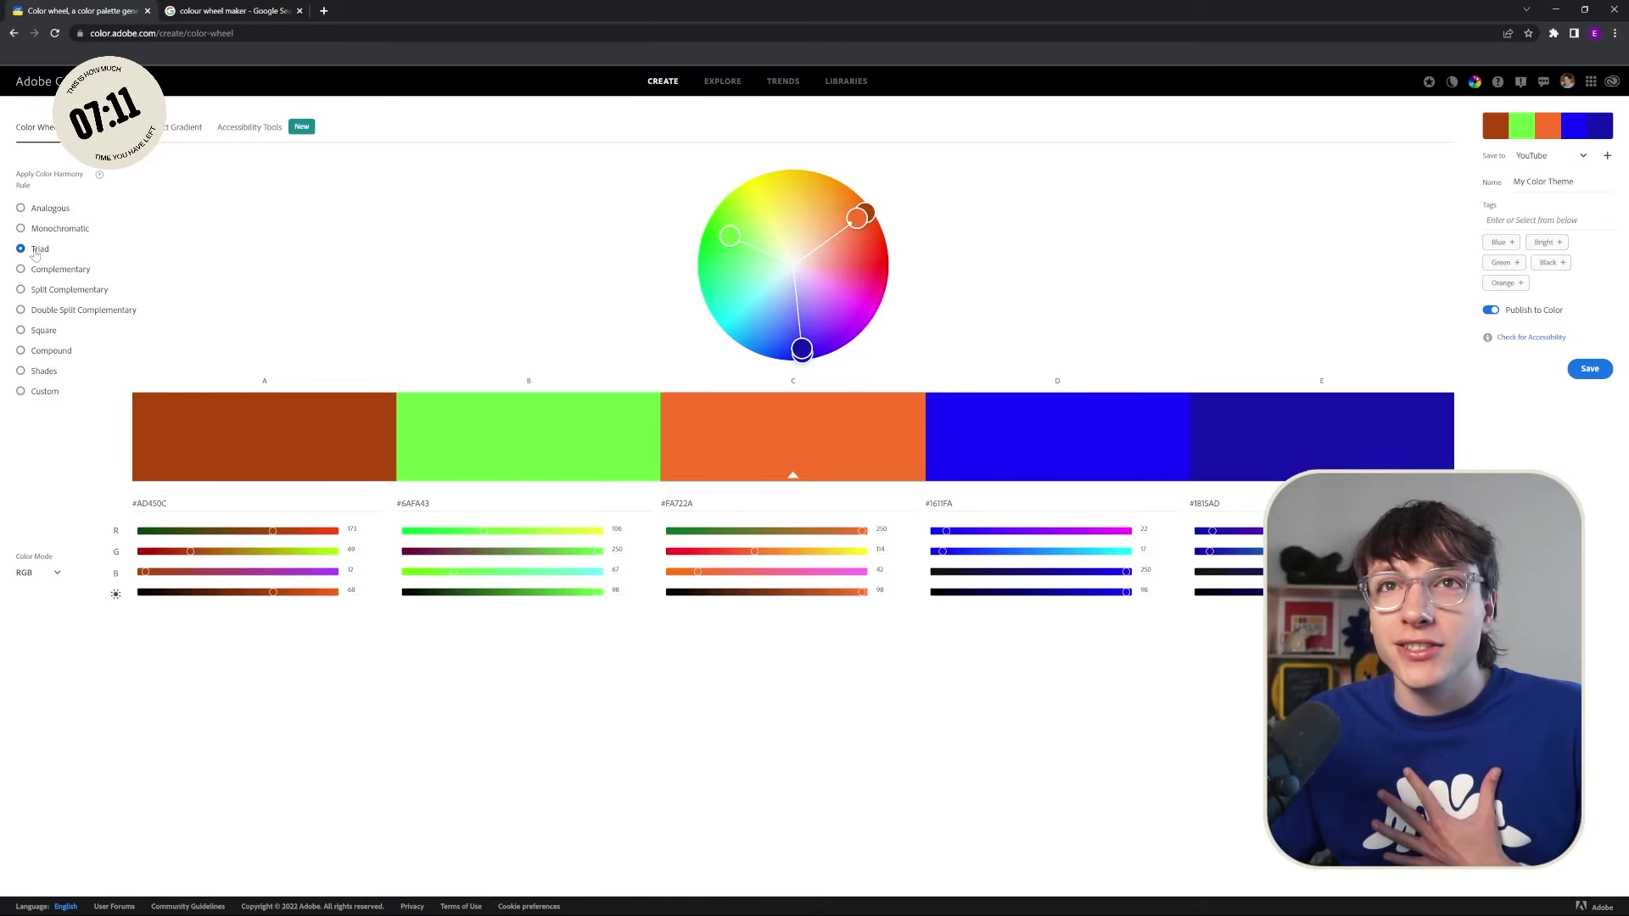
drag(723, 237, 757, 277)
drag(800, 189, 849, 268)
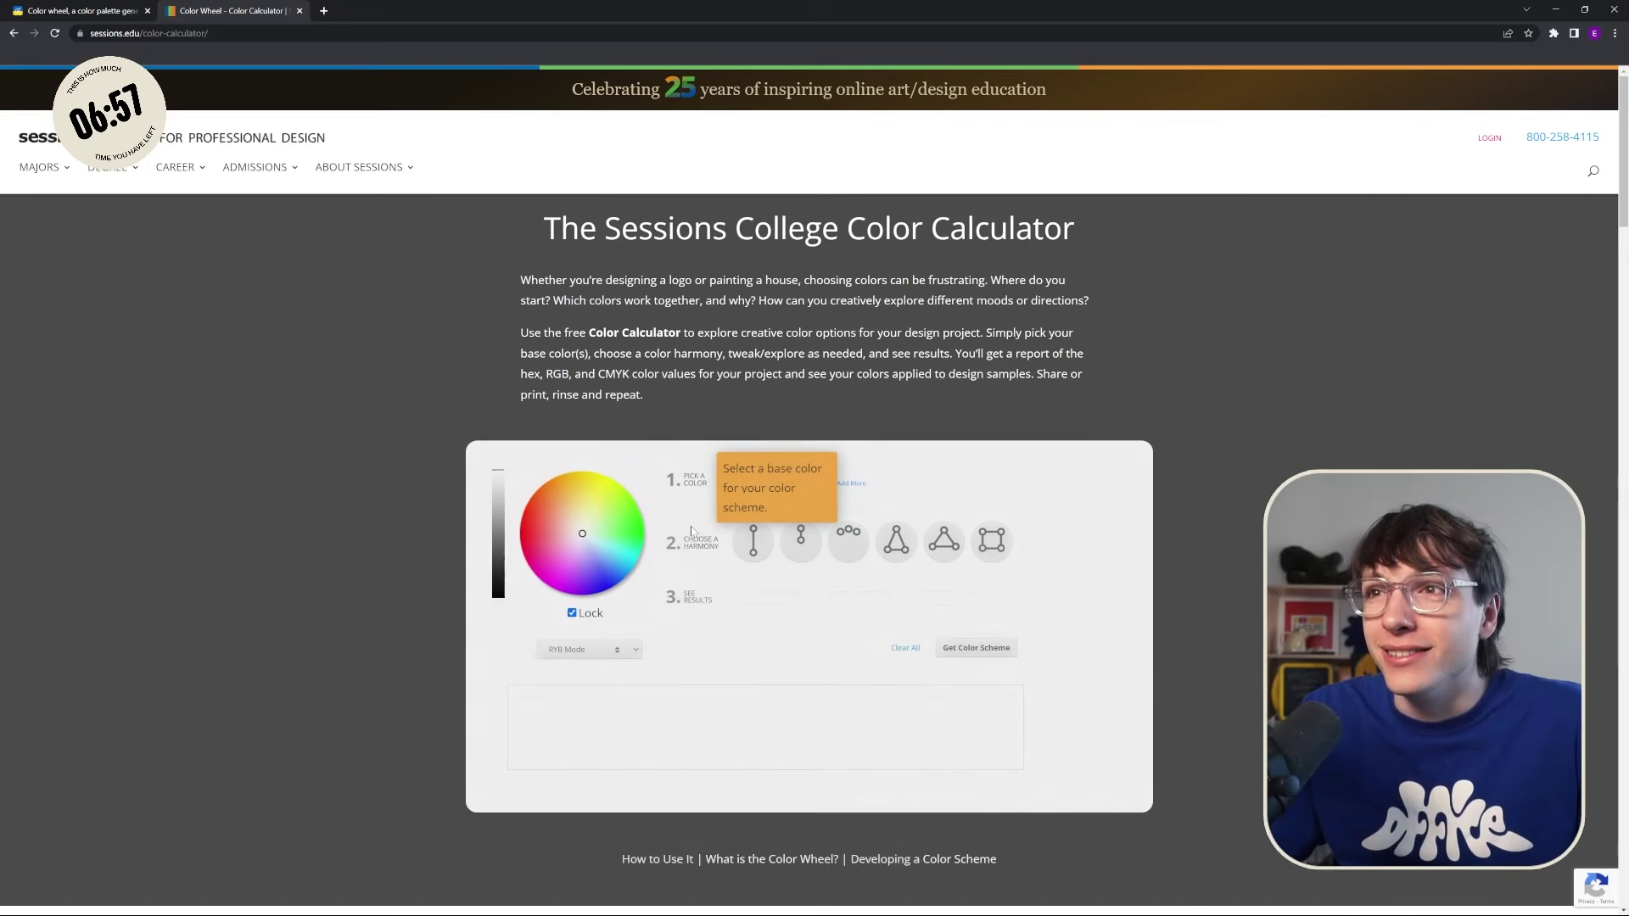
Step: Try a triadic harmony in the Sessions College Color Calculator and as the generate method in Coolors
scroll(872, 397, down, 2)
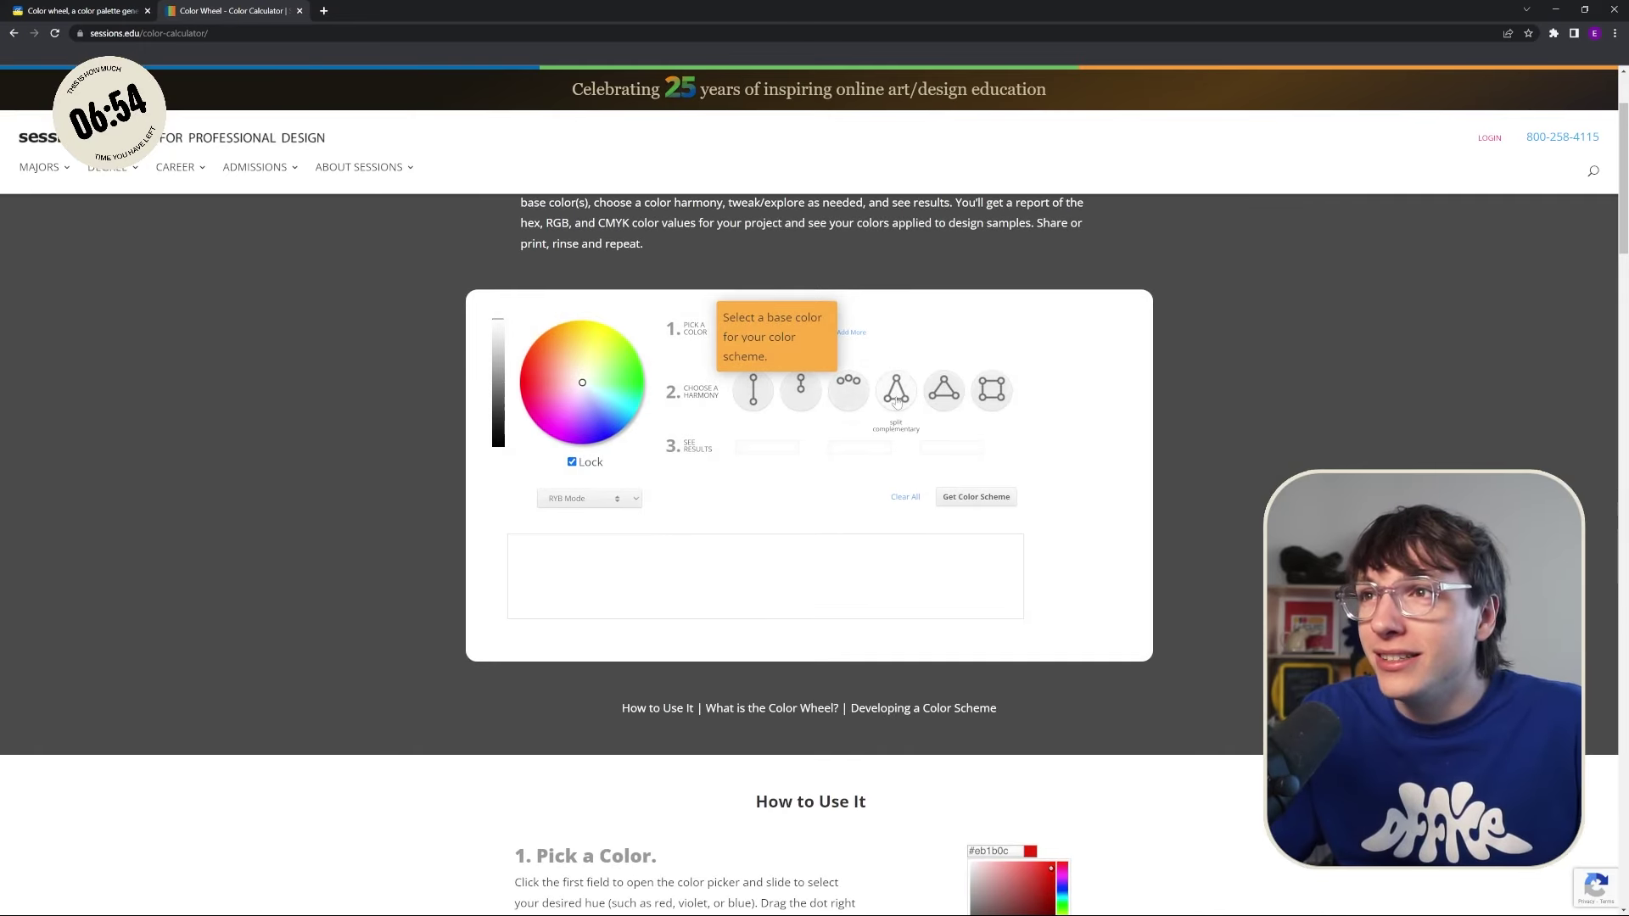
click(942, 395)
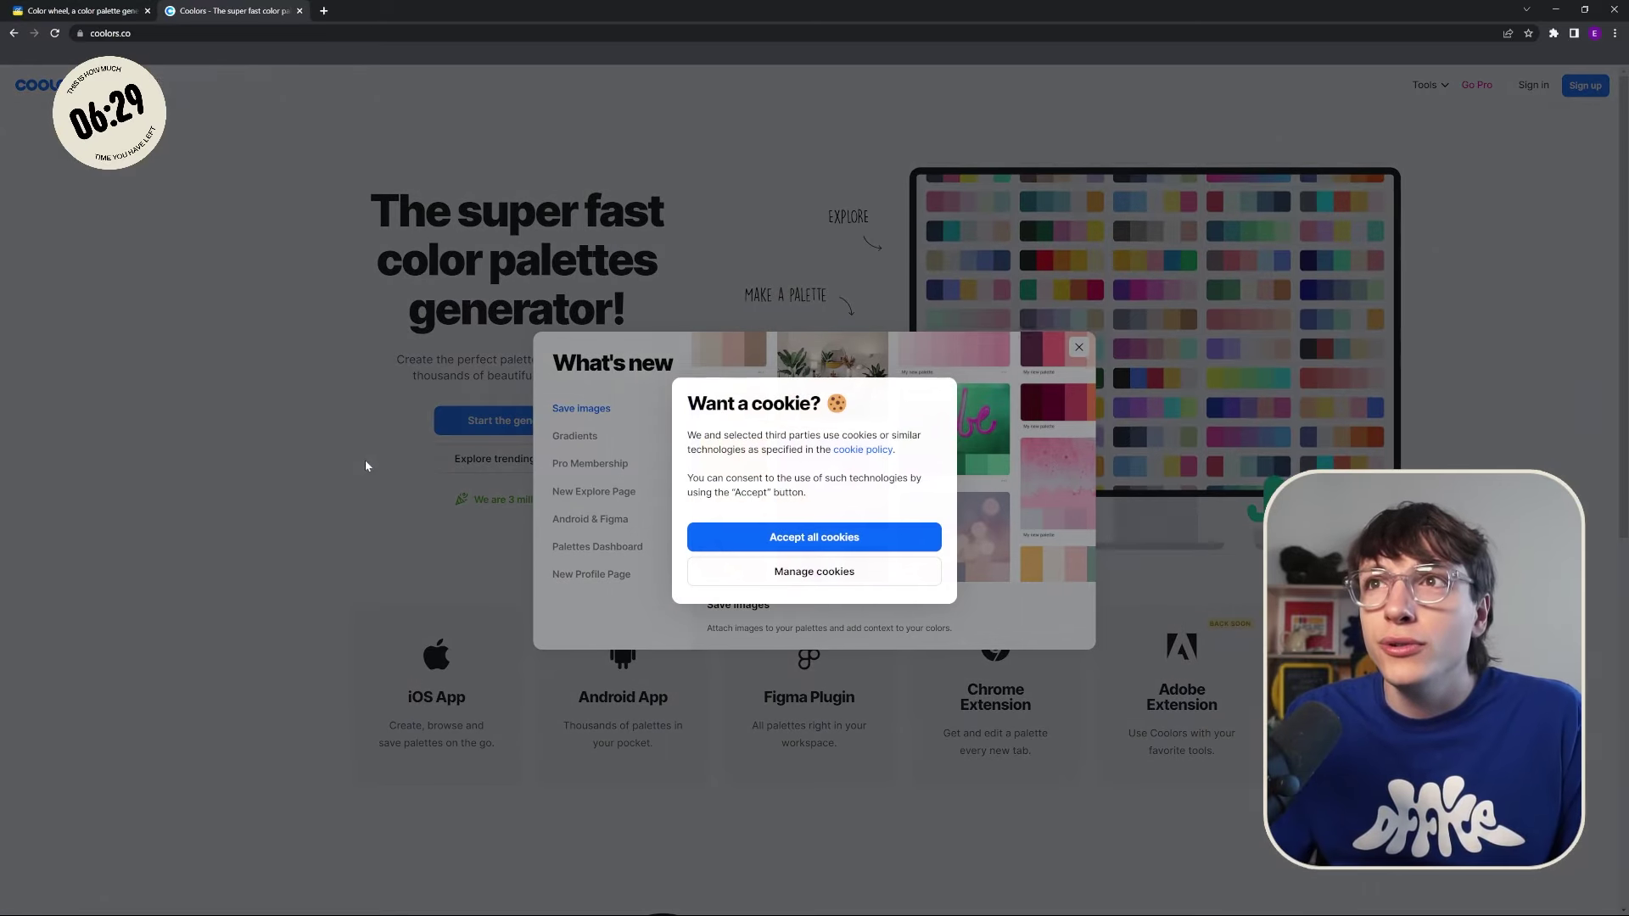
click(810, 533)
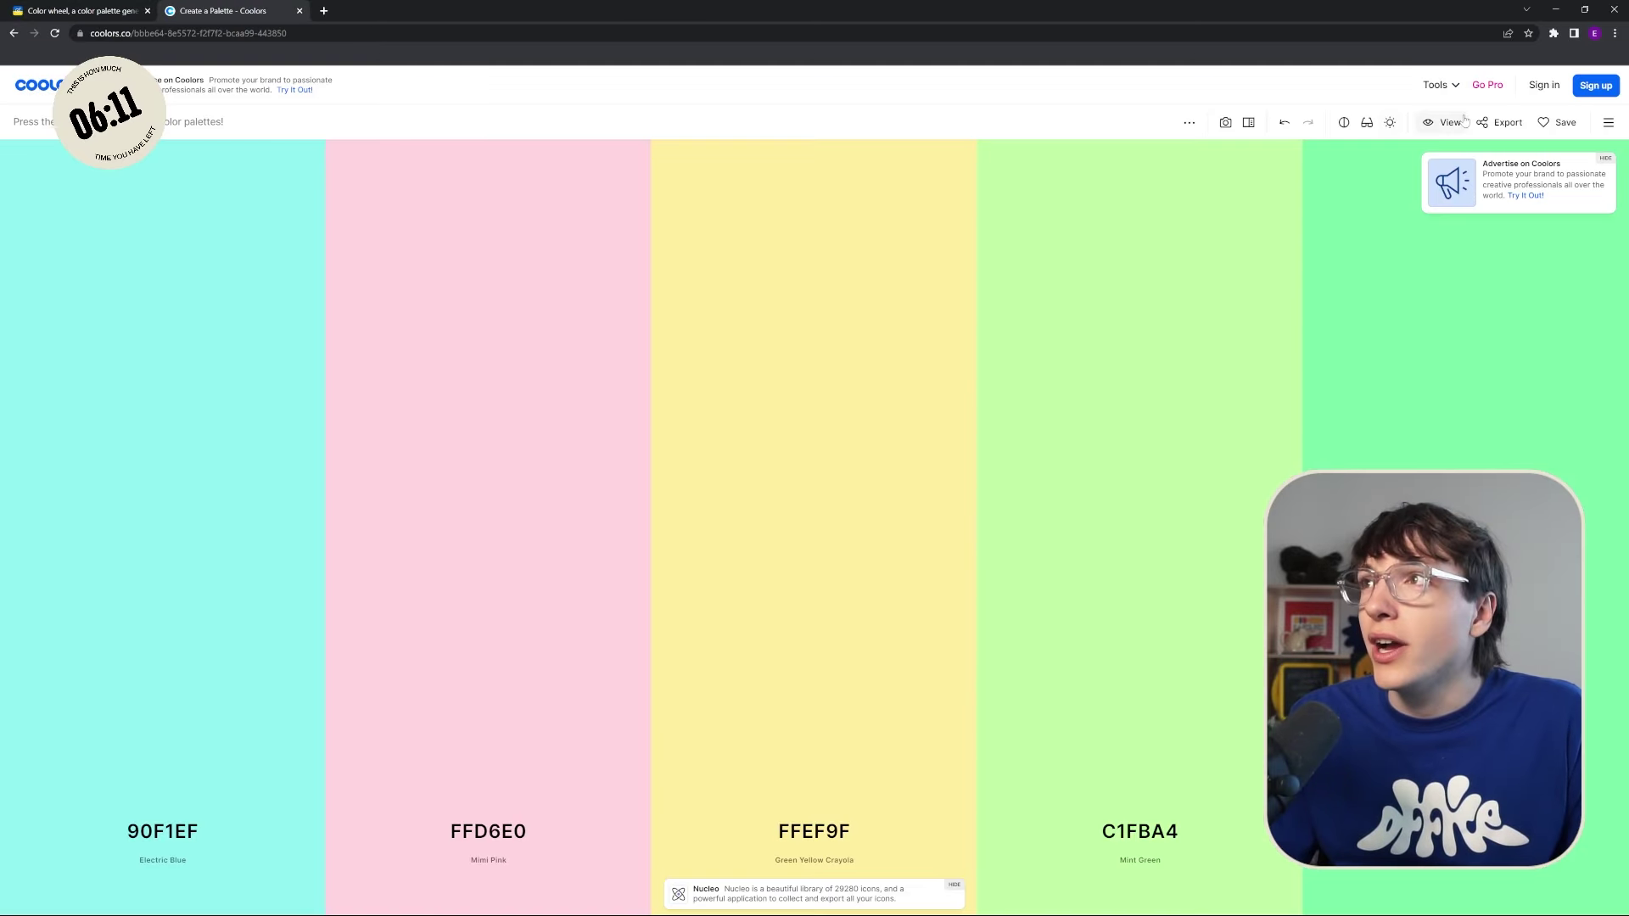
click(1608, 122)
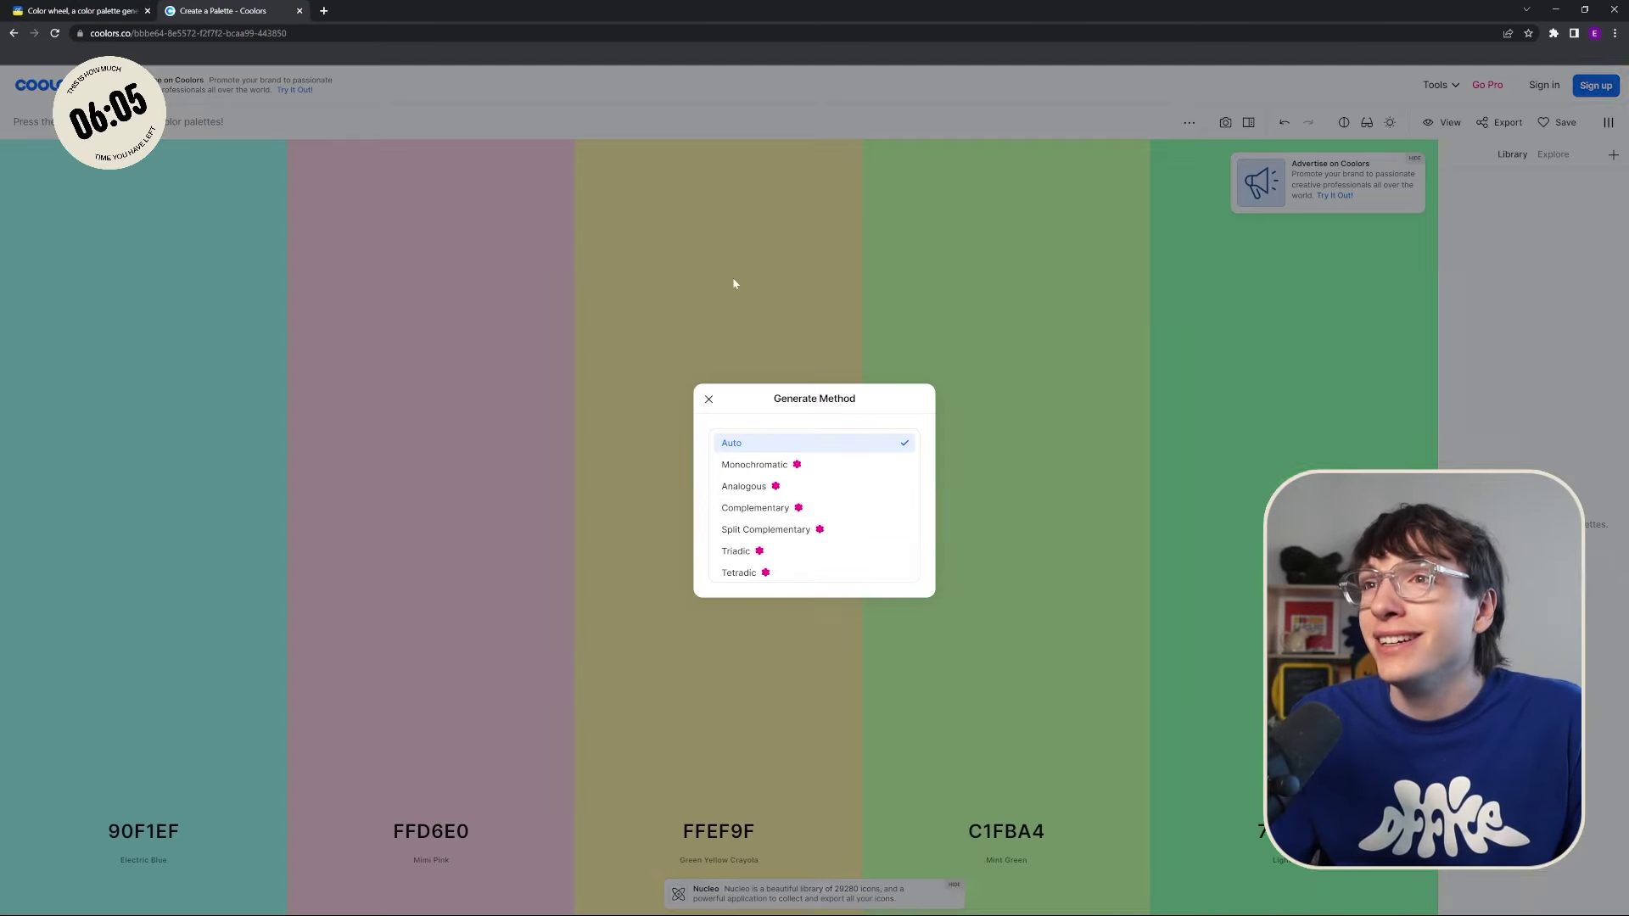
scroll(755, 526, down, 1)
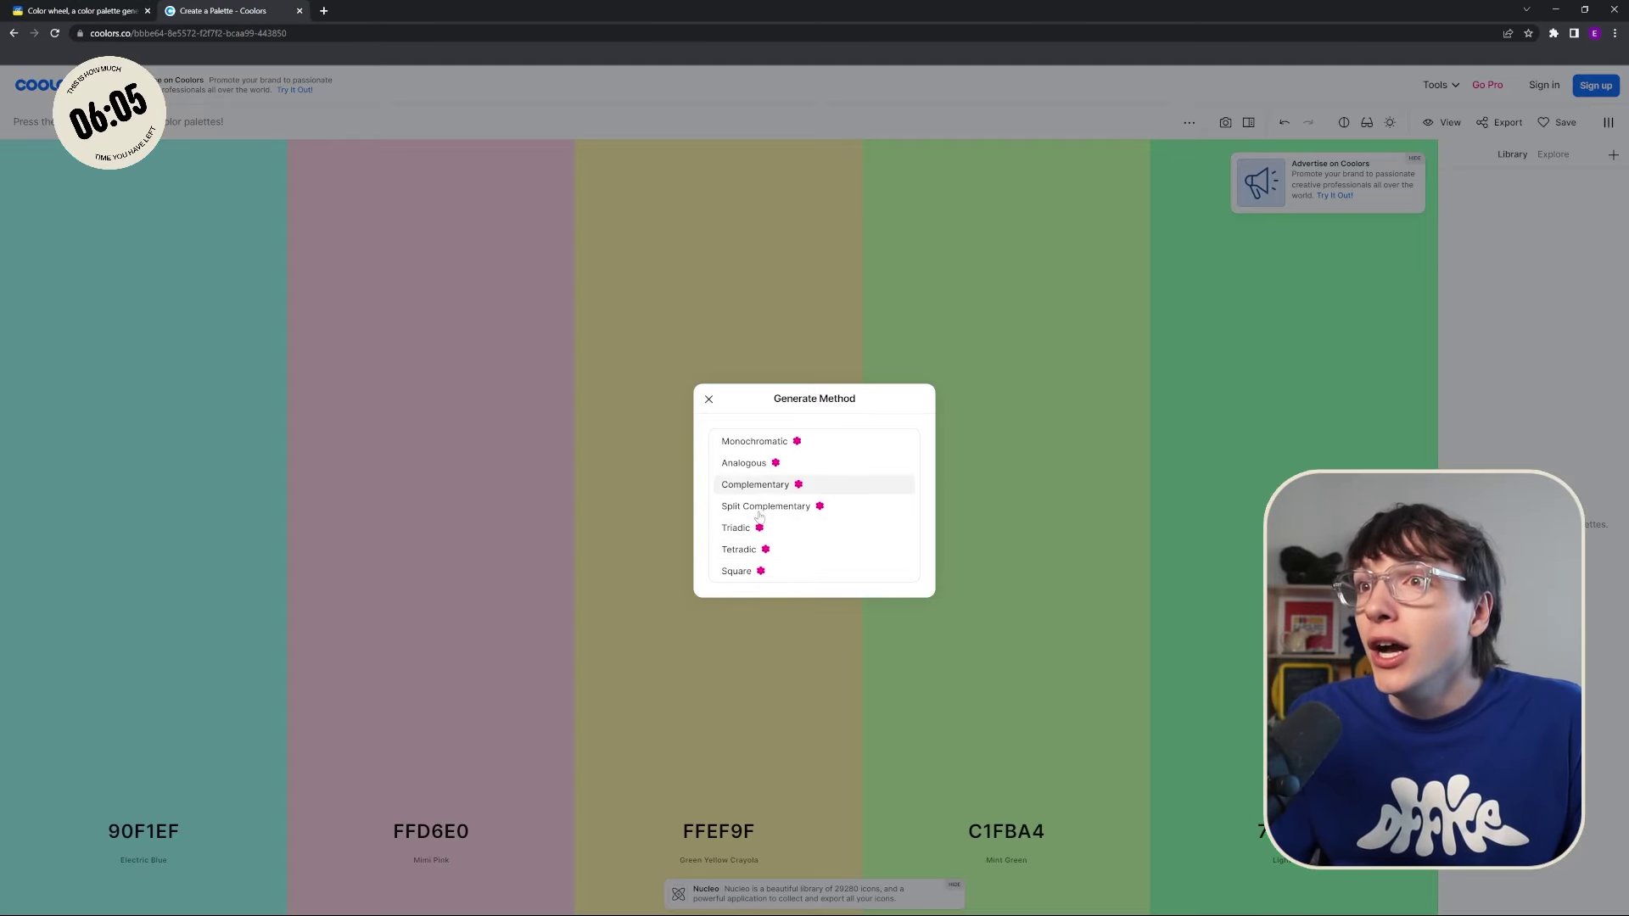
click(746, 524)
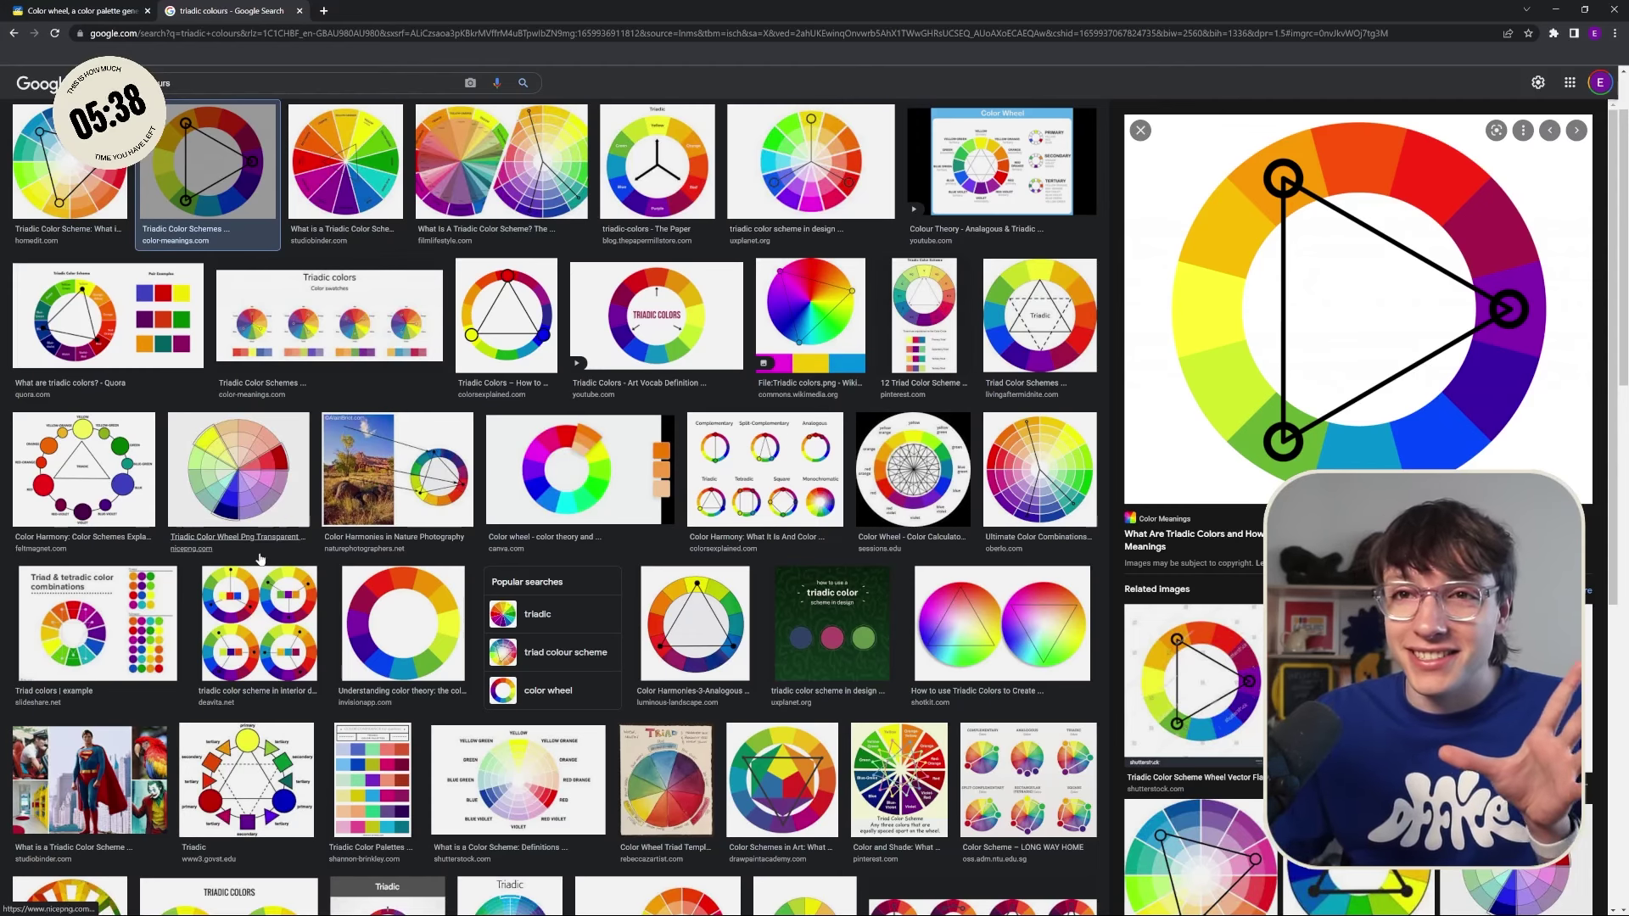
Step: Copy the Quora triadic colour scheme image with pair examples from the "triadic colours" image results
click(98, 623)
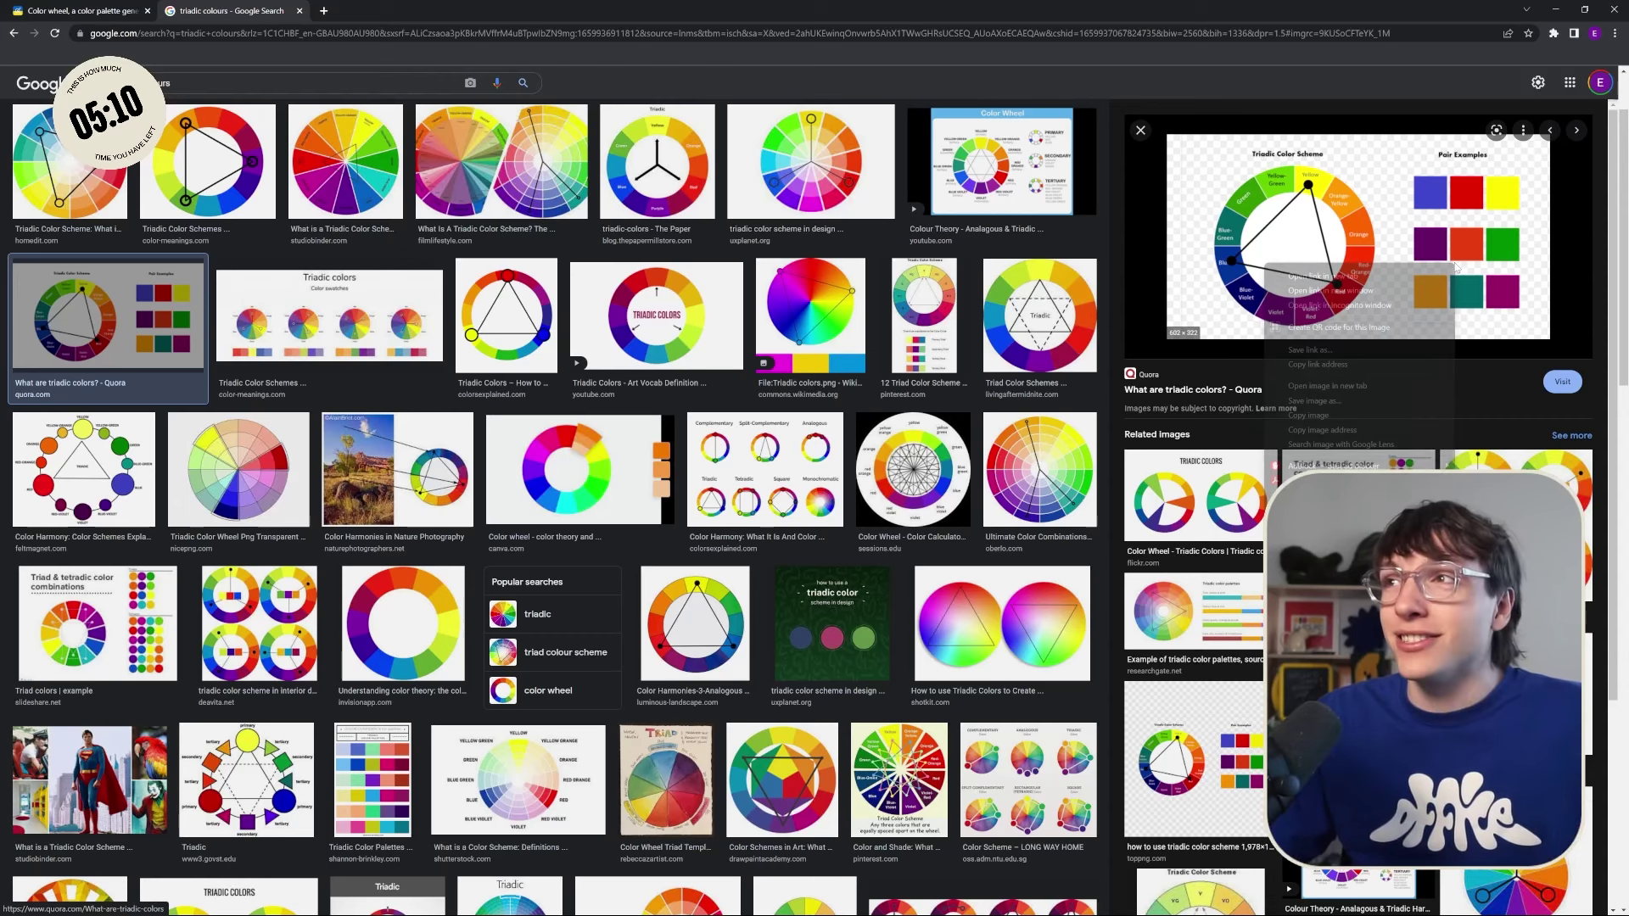
right_click(1493, 307)
click(1358, 420)
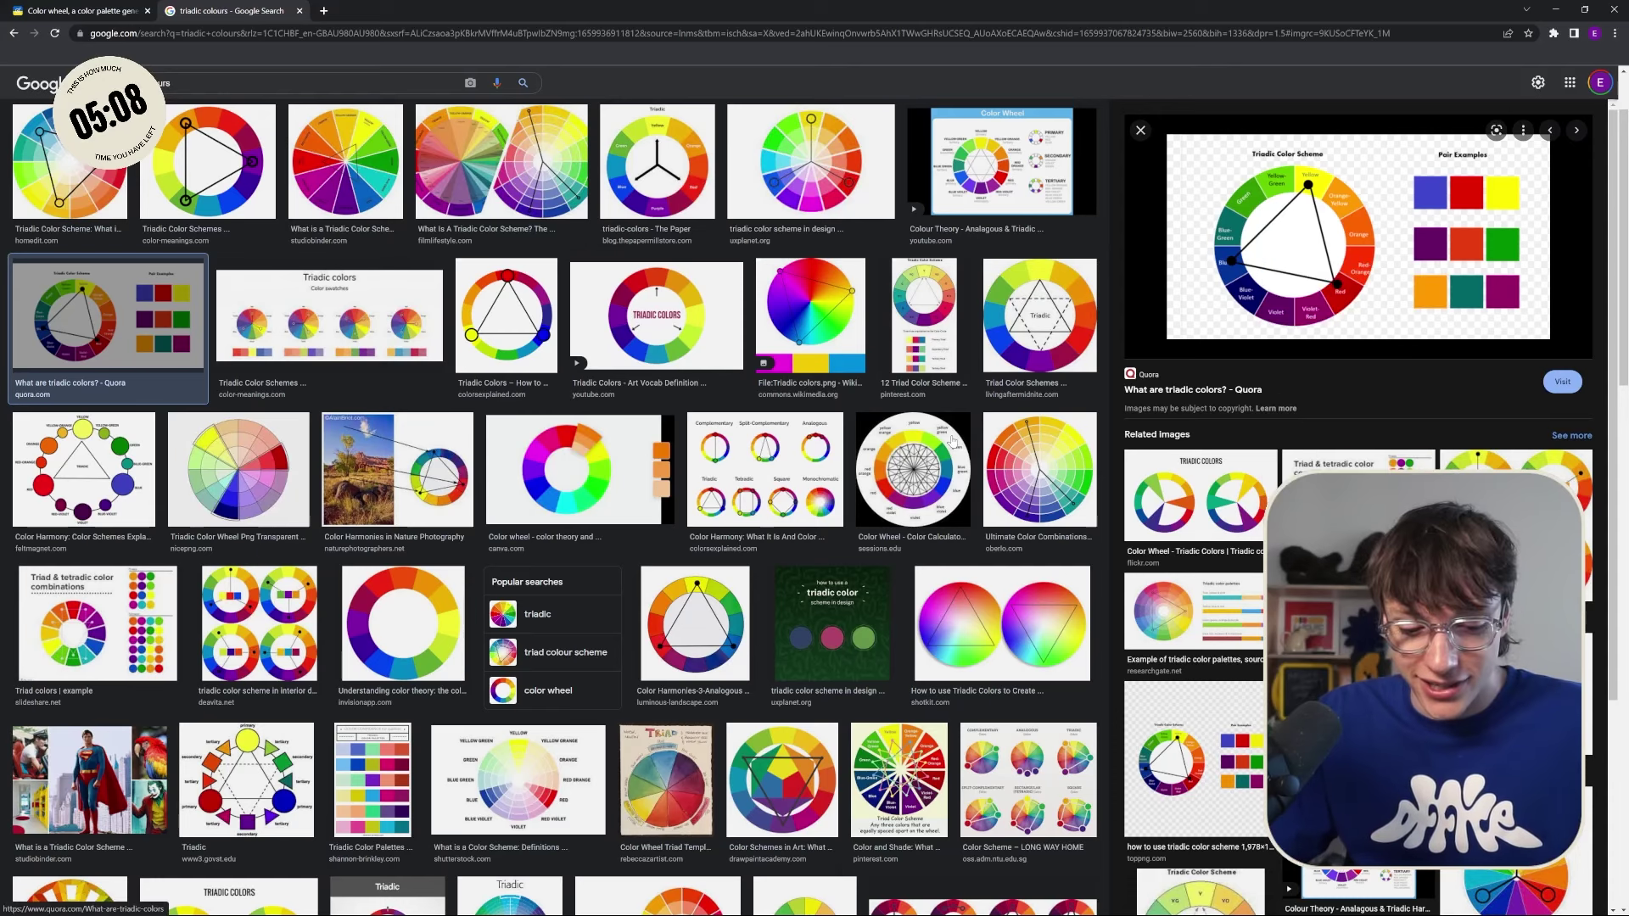
Step: Switch to Photoshop, put the WATCH, TYPE and PALETTE layers into one group and duplicate that group
key(super)
key(Escape)
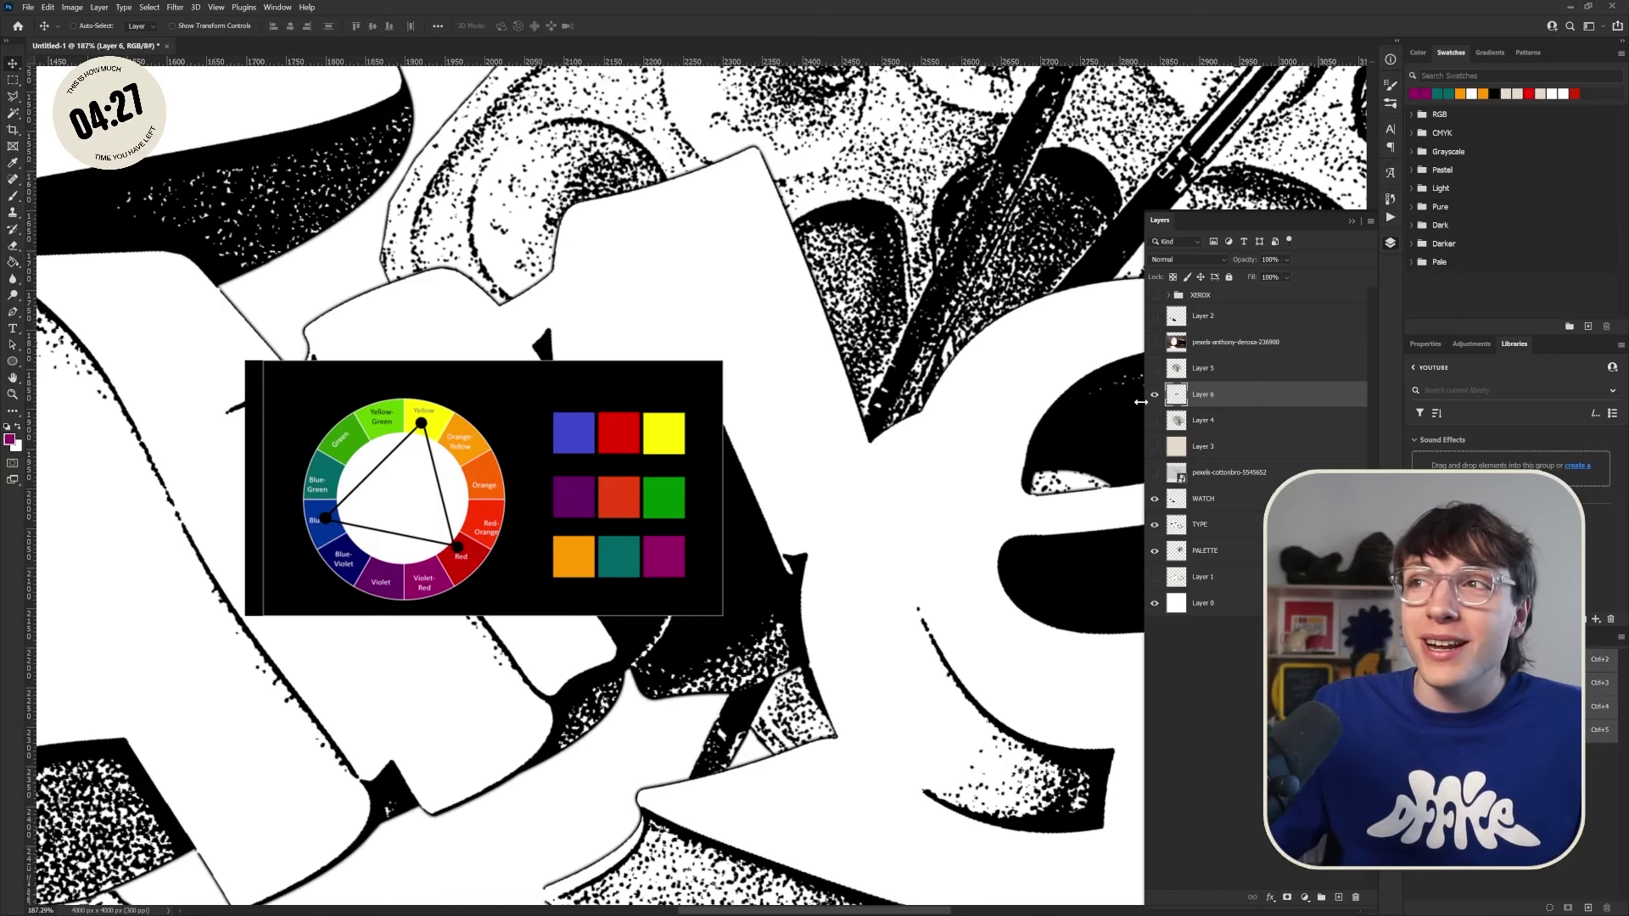
scroll(827, 577, down, 8)
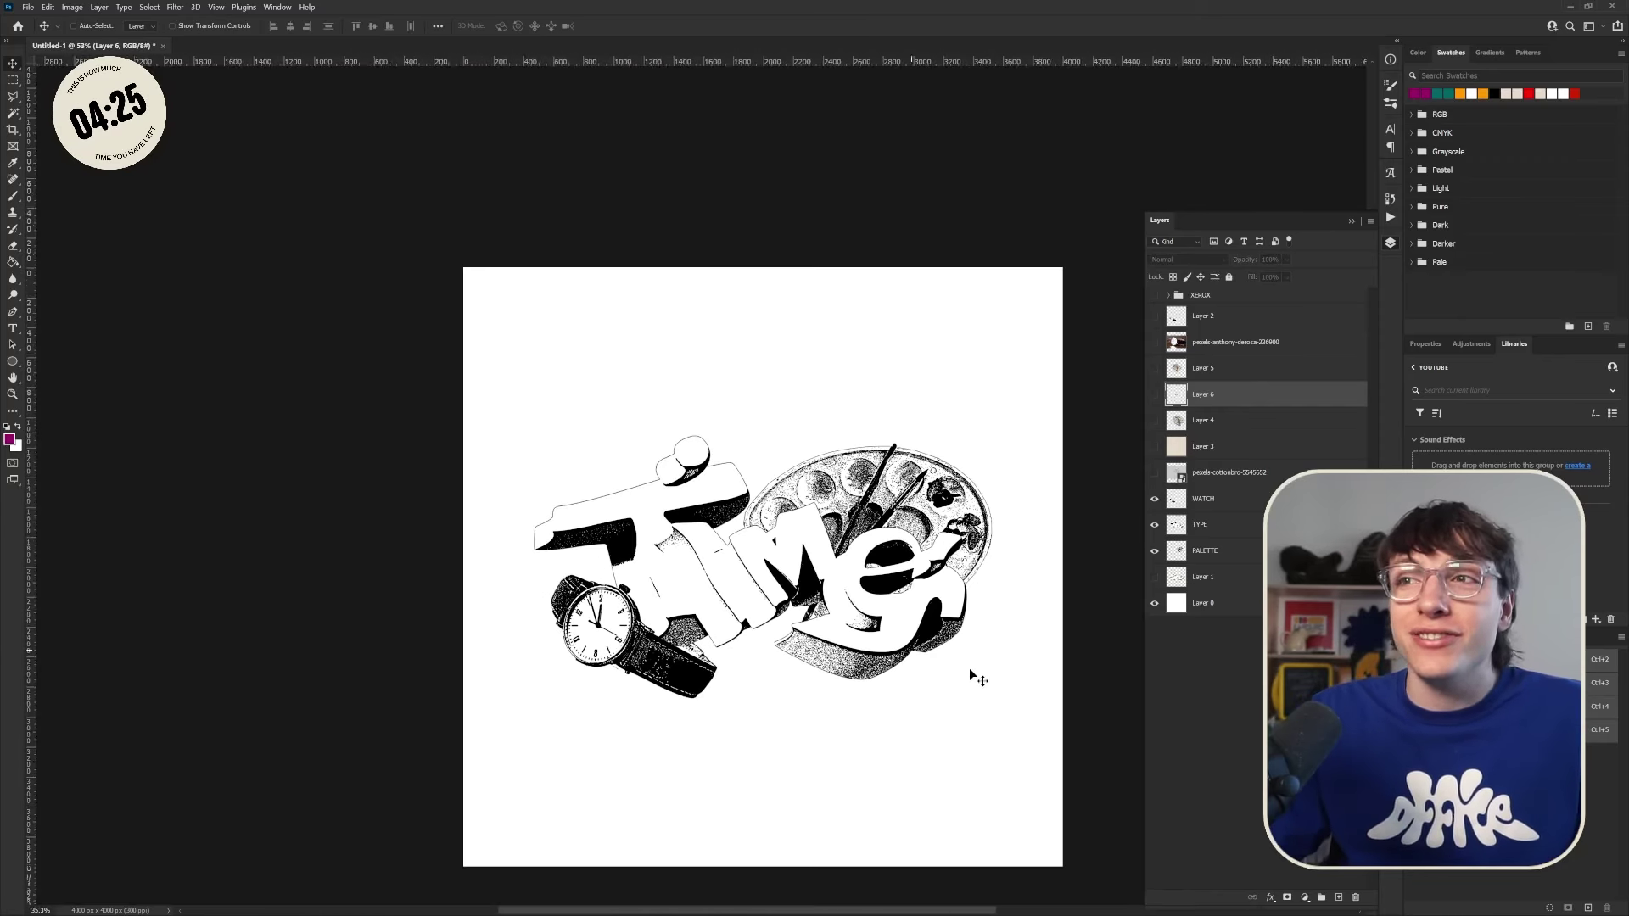
scroll(969, 668, up, 3)
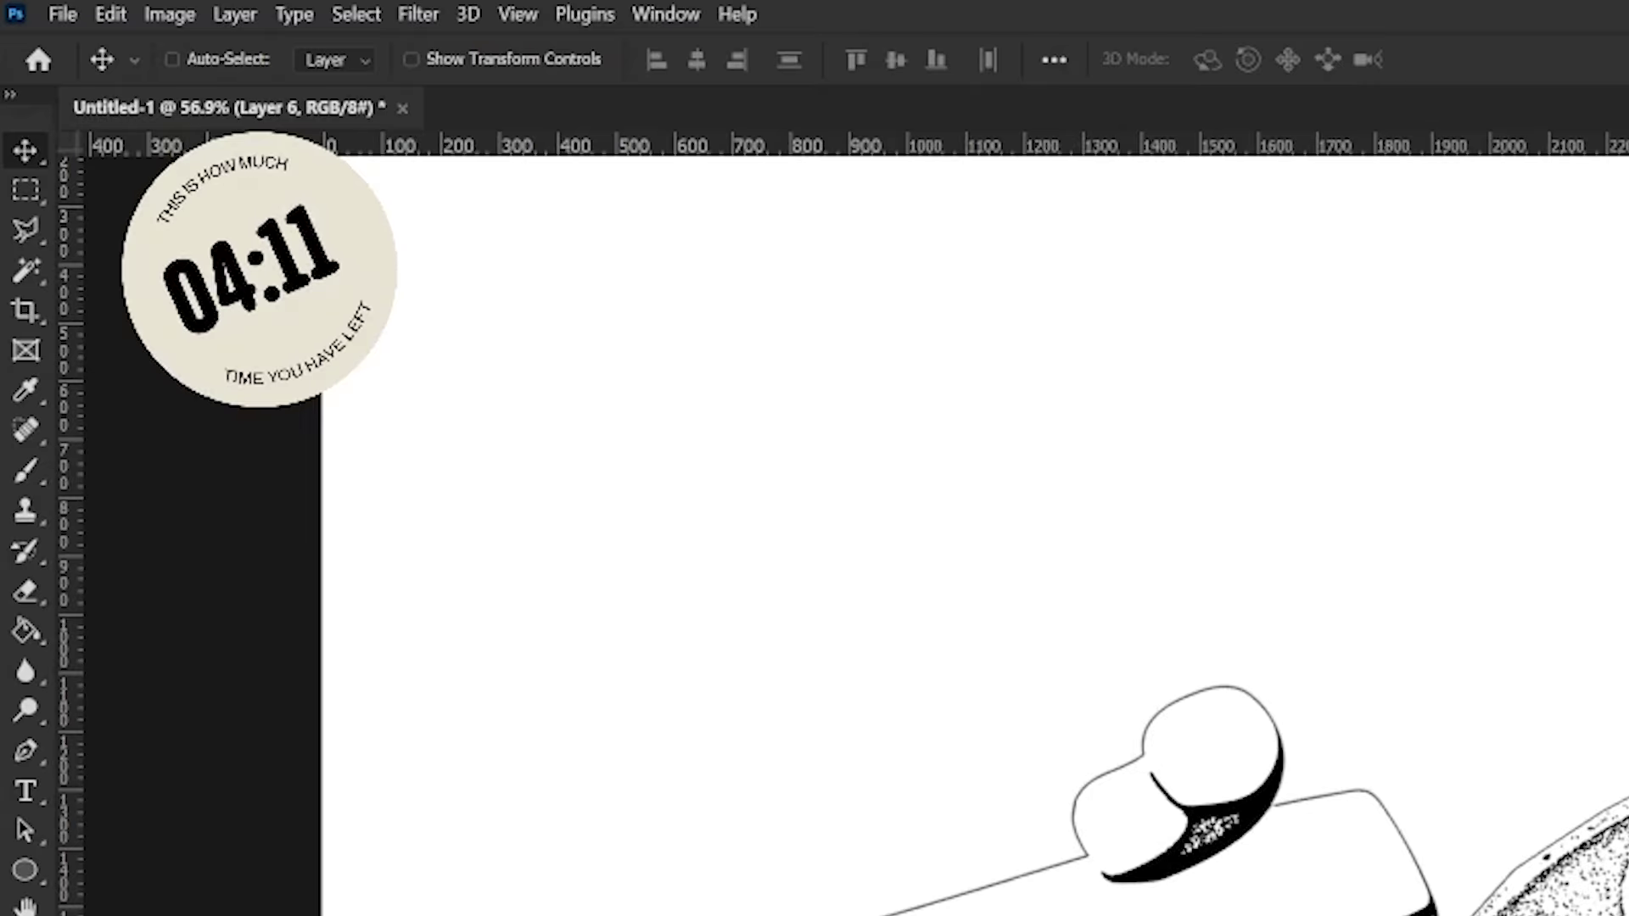
click(1213, 499)
shift+click(1213, 550)
click(1321, 898)
key(ctrl+j)
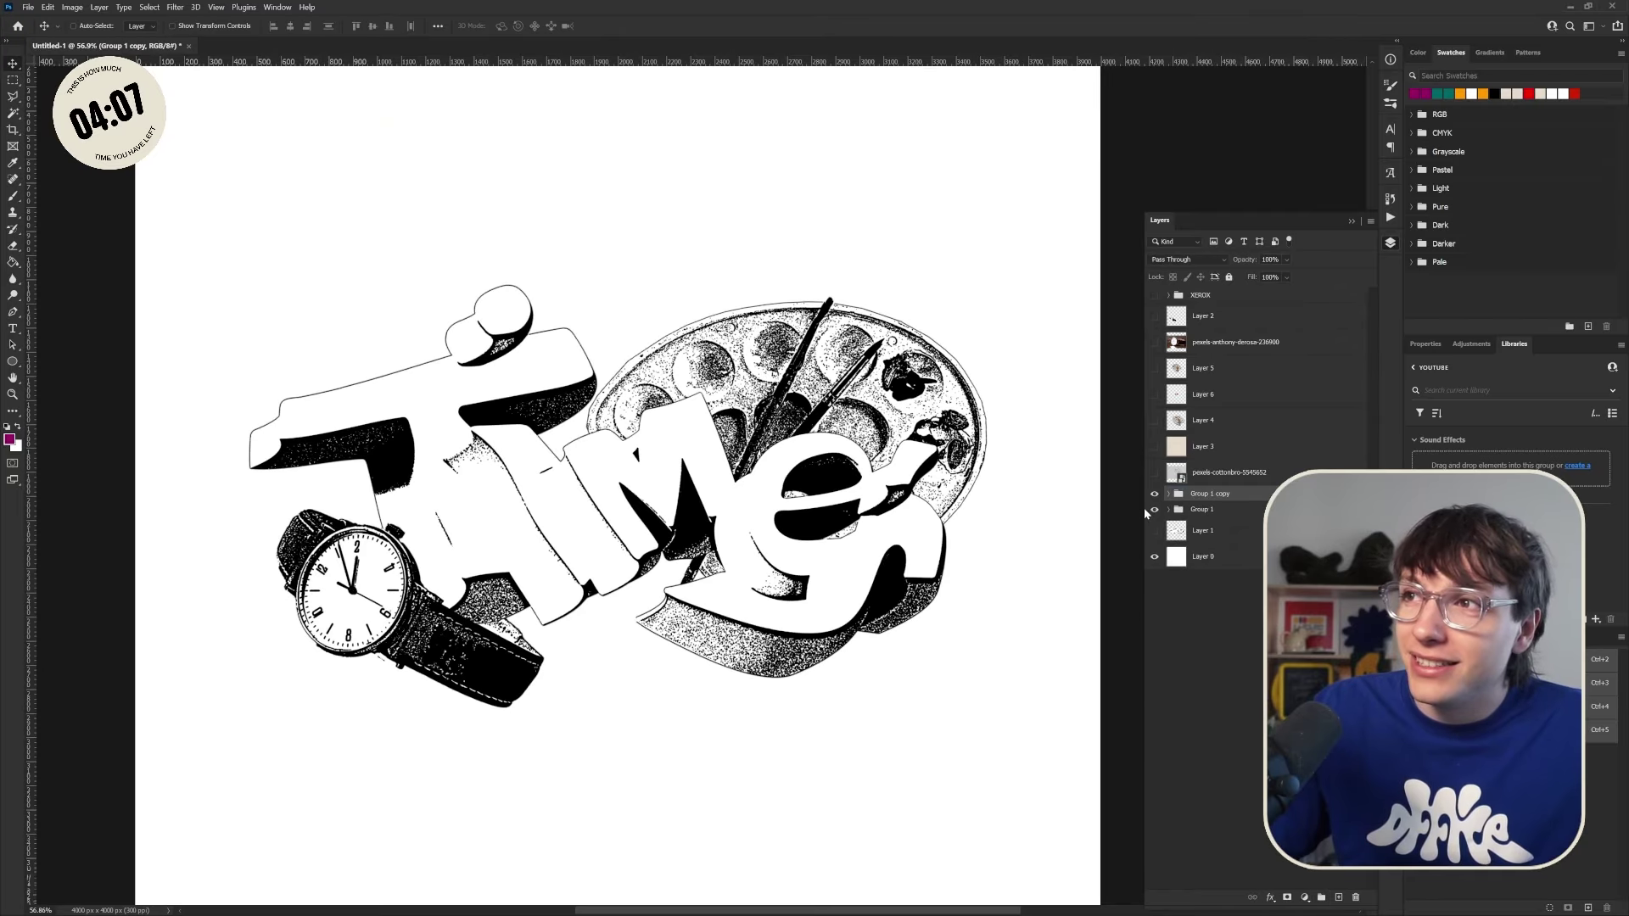
Step: Merge the duplicated group into a single layer and convert it to a smart object
right_click(1205, 499)
click(1251, 813)
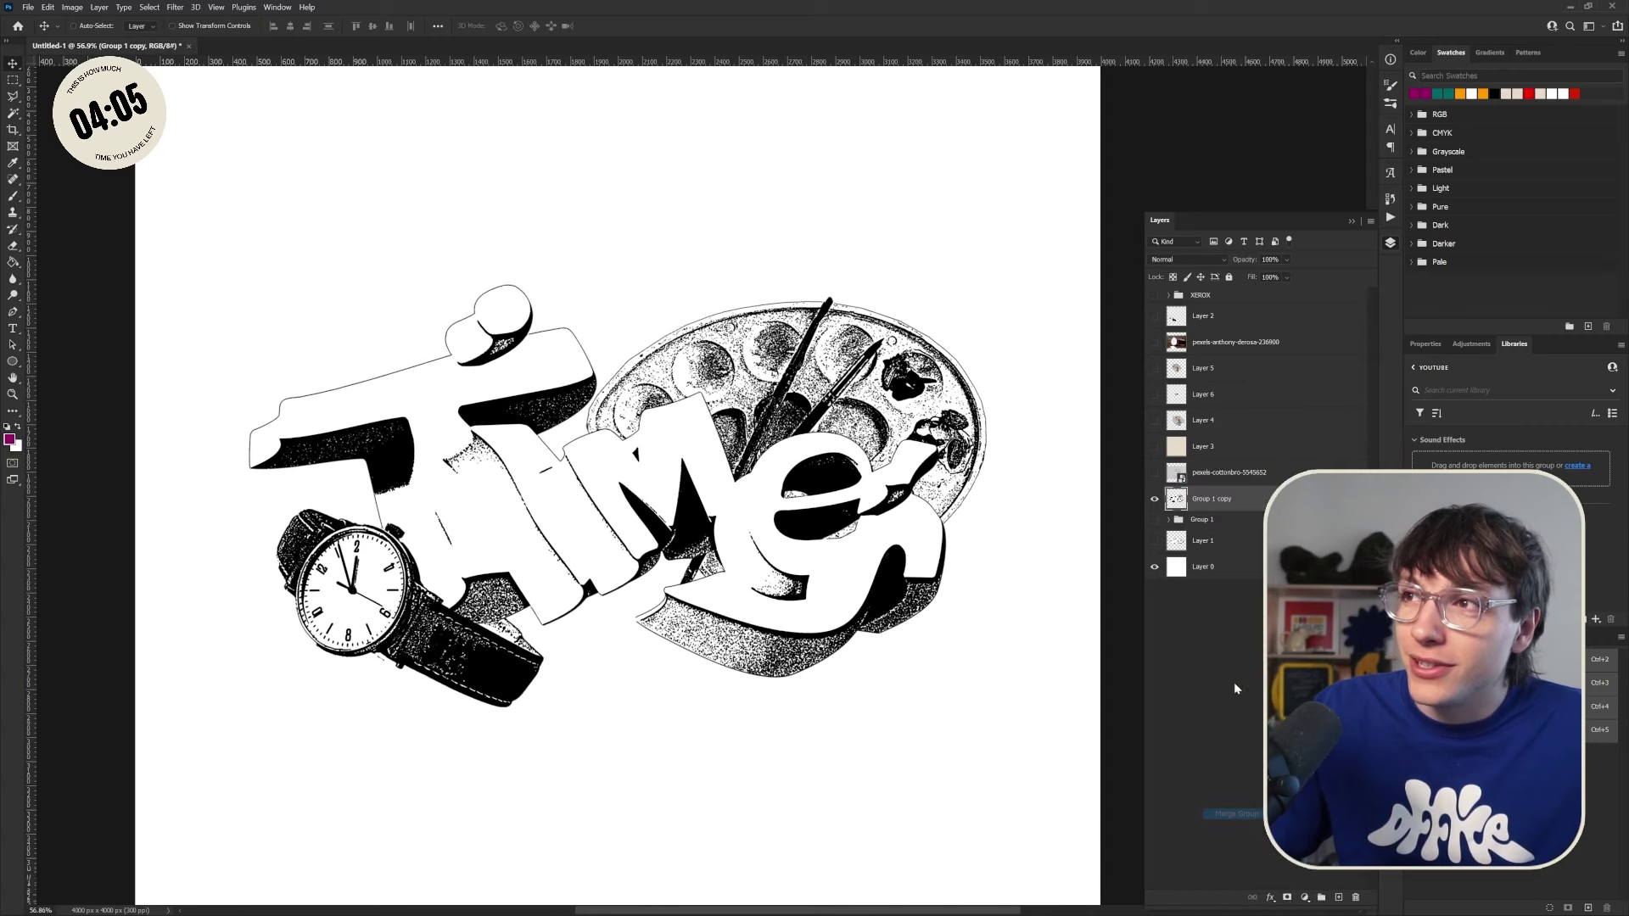
right_click(1213, 501)
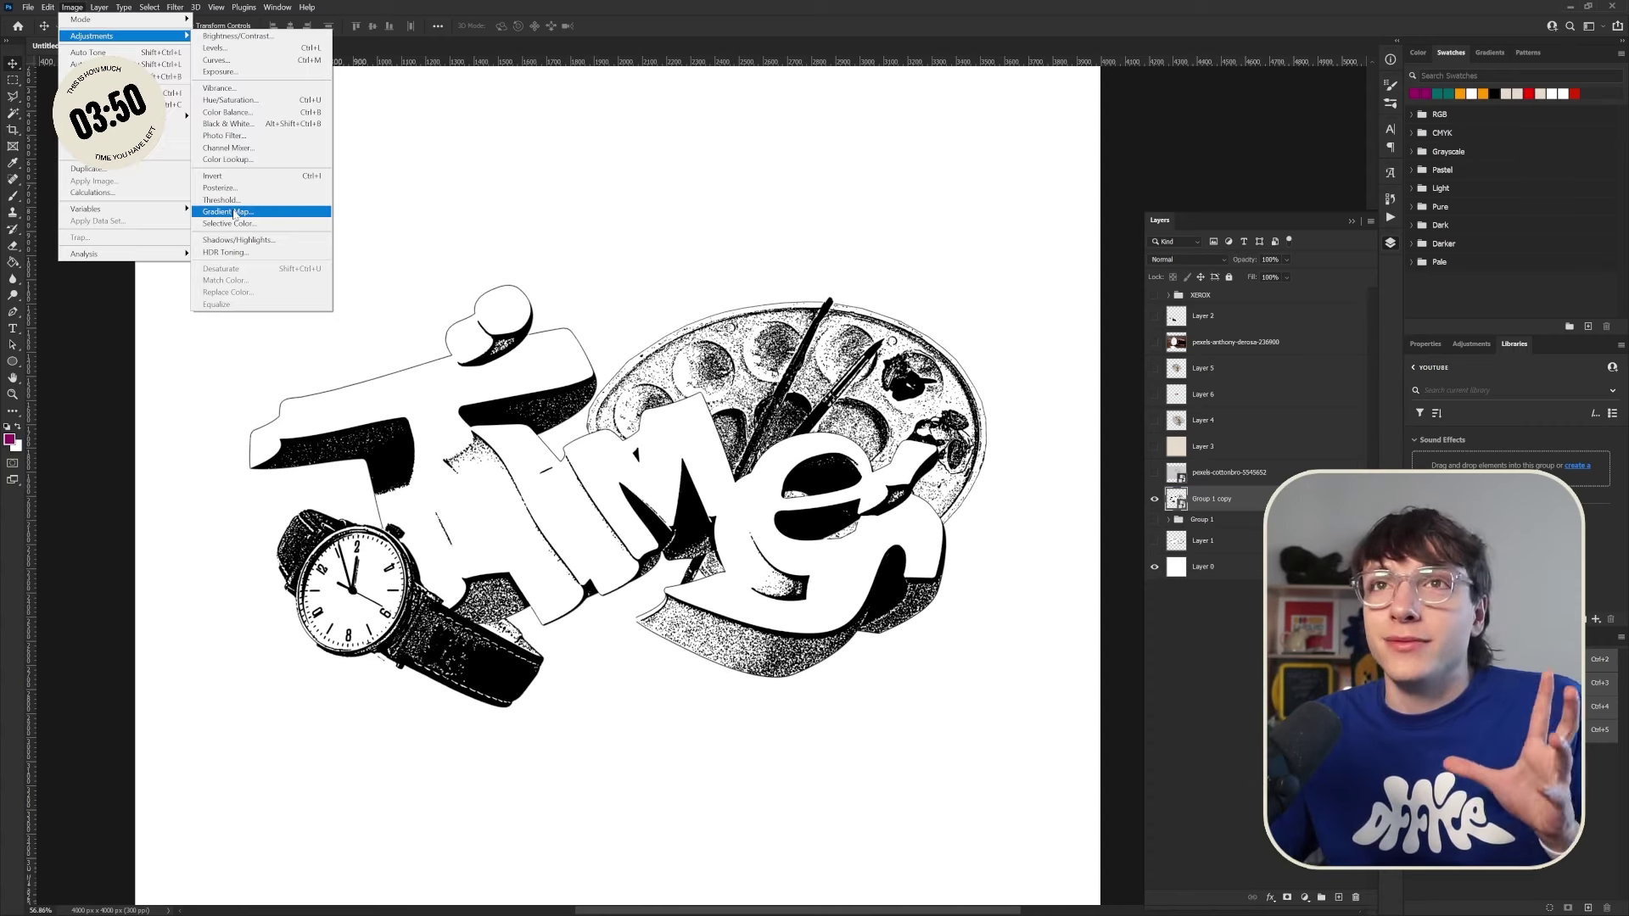
Step: Apply a Gradient Map to the merged artwork and start its custom gradient by changing the white end stop to orange
click(267, 204)
drag(787, 260, 642, 160)
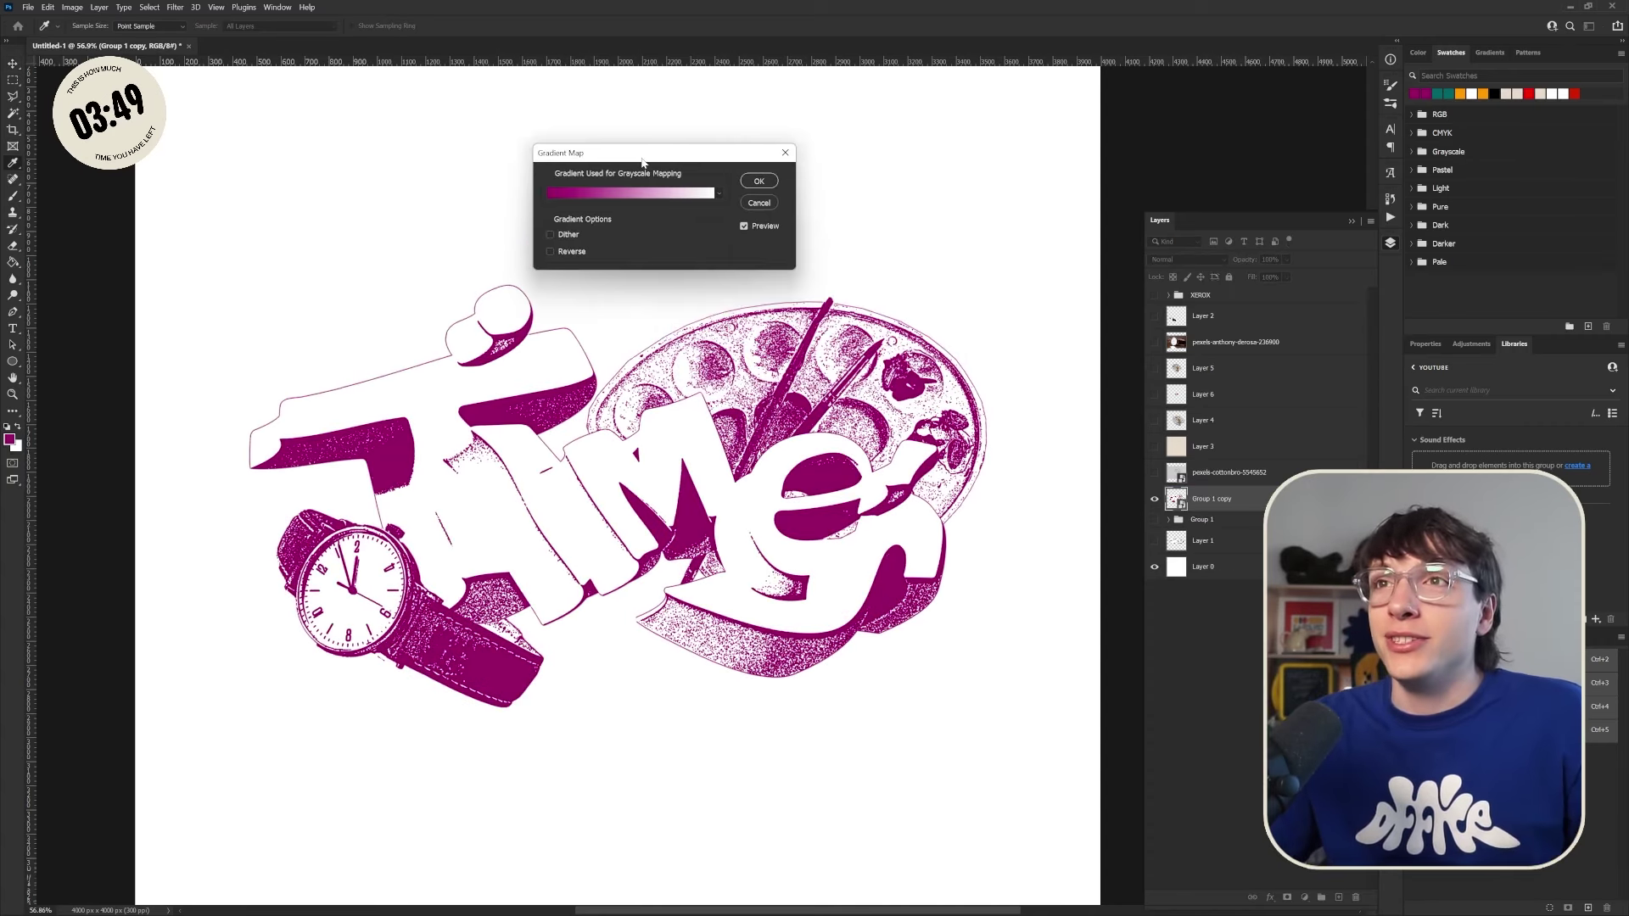
click(624, 193)
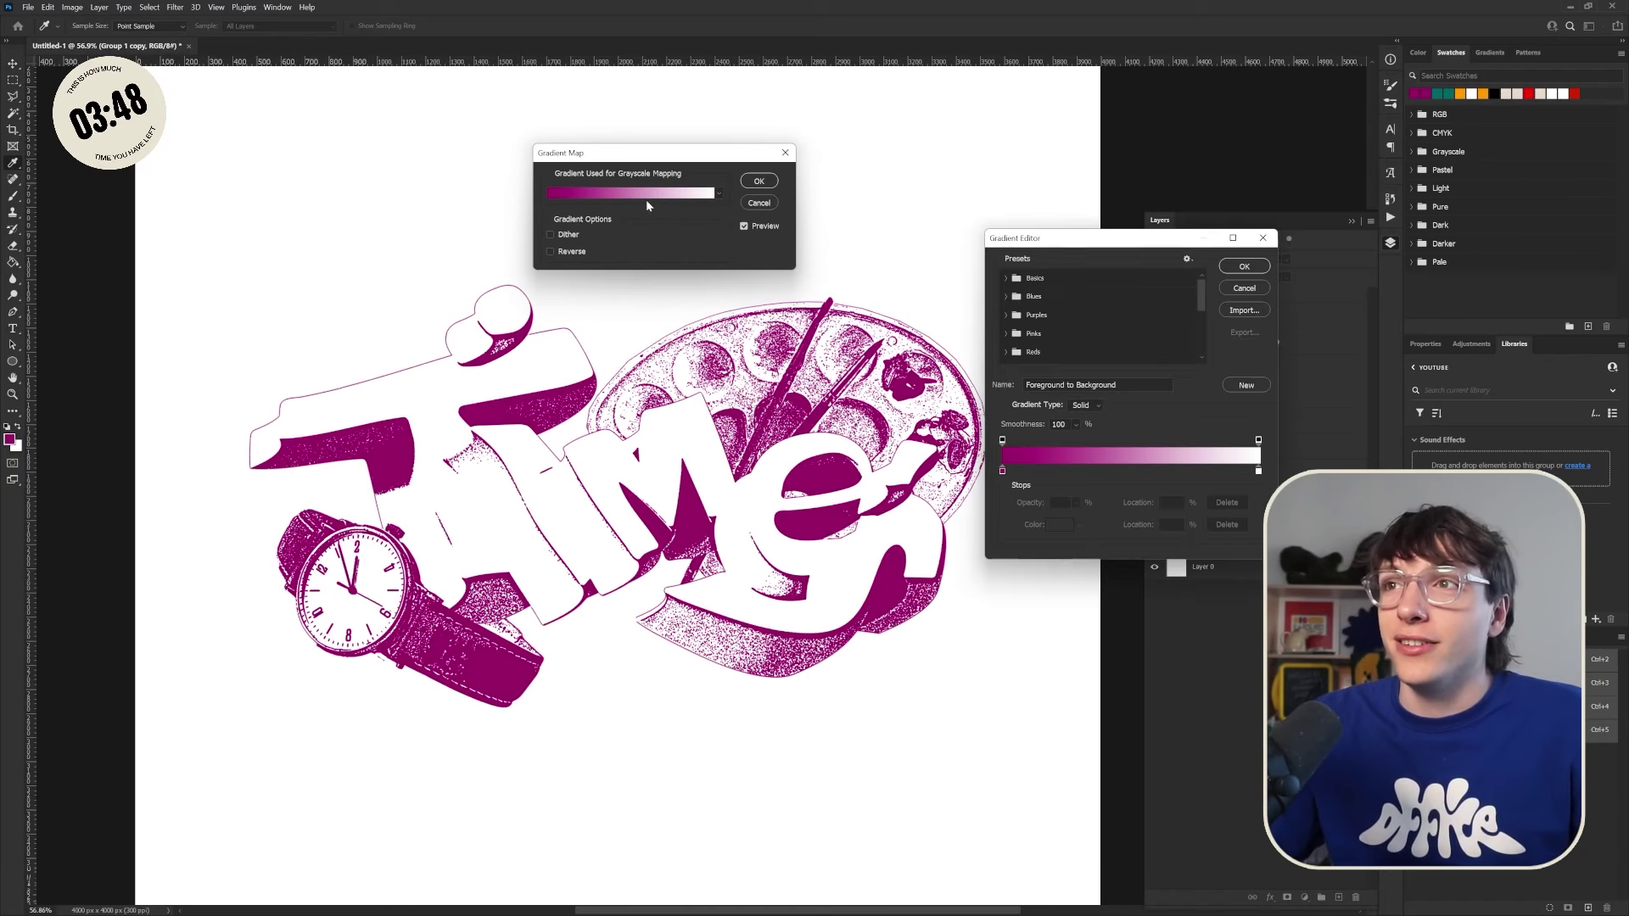
click(1259, 471)
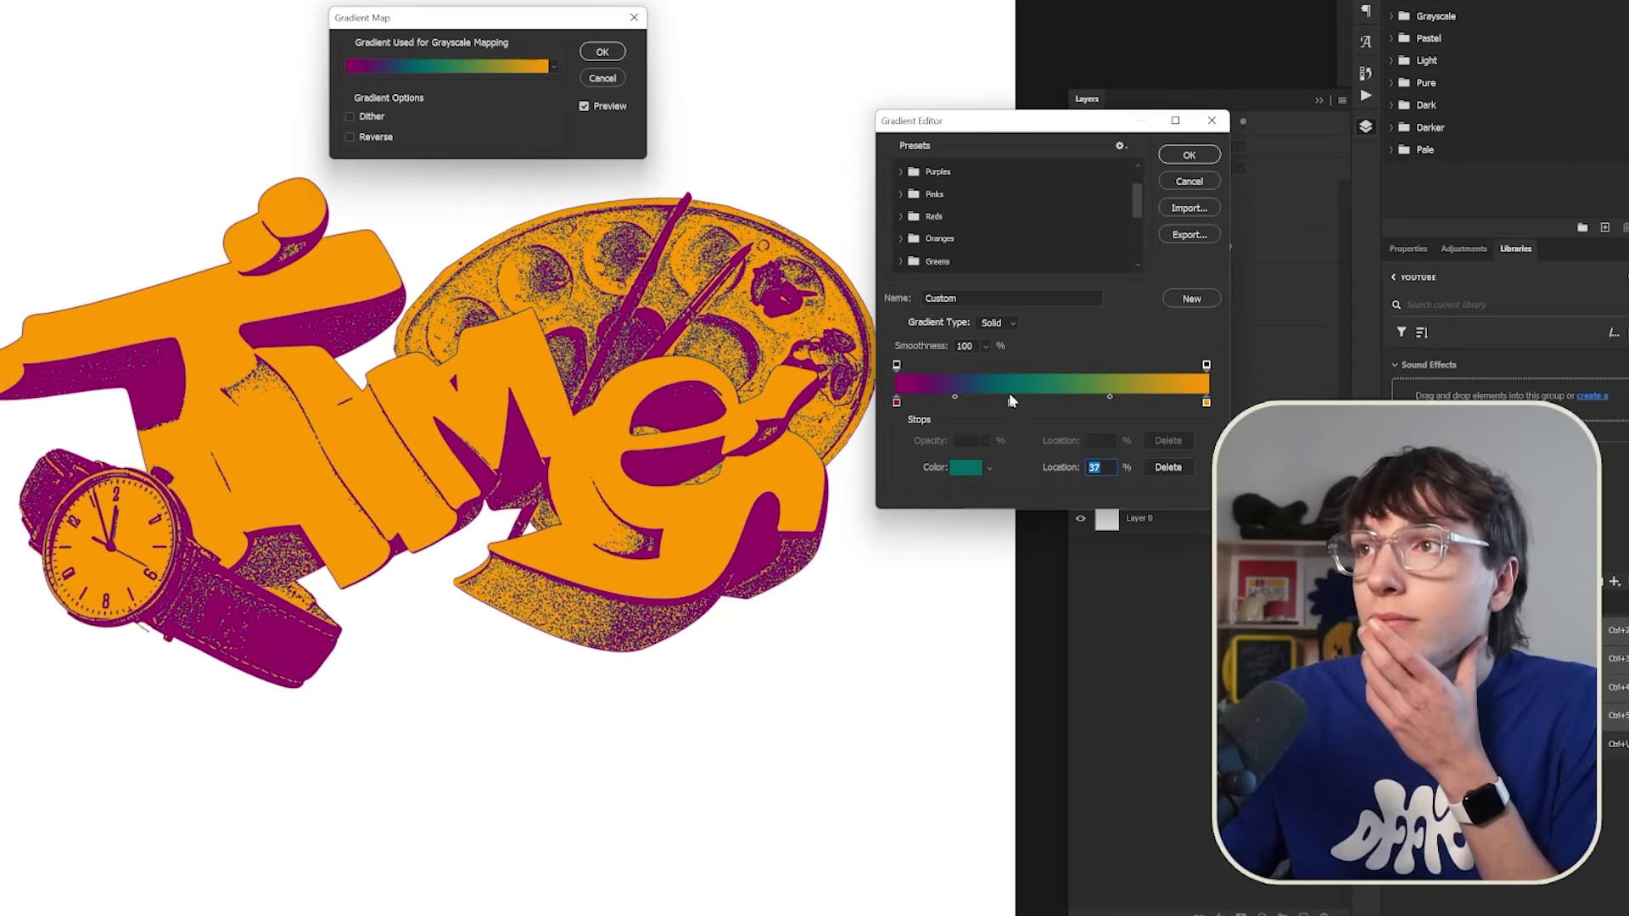
Step: Rearrange the gradient's colour stops so teal sits at the dark end, followed by magenta and orange
drag(1010, 402, 1123, 408)
drag(898, 404, 997, 411)
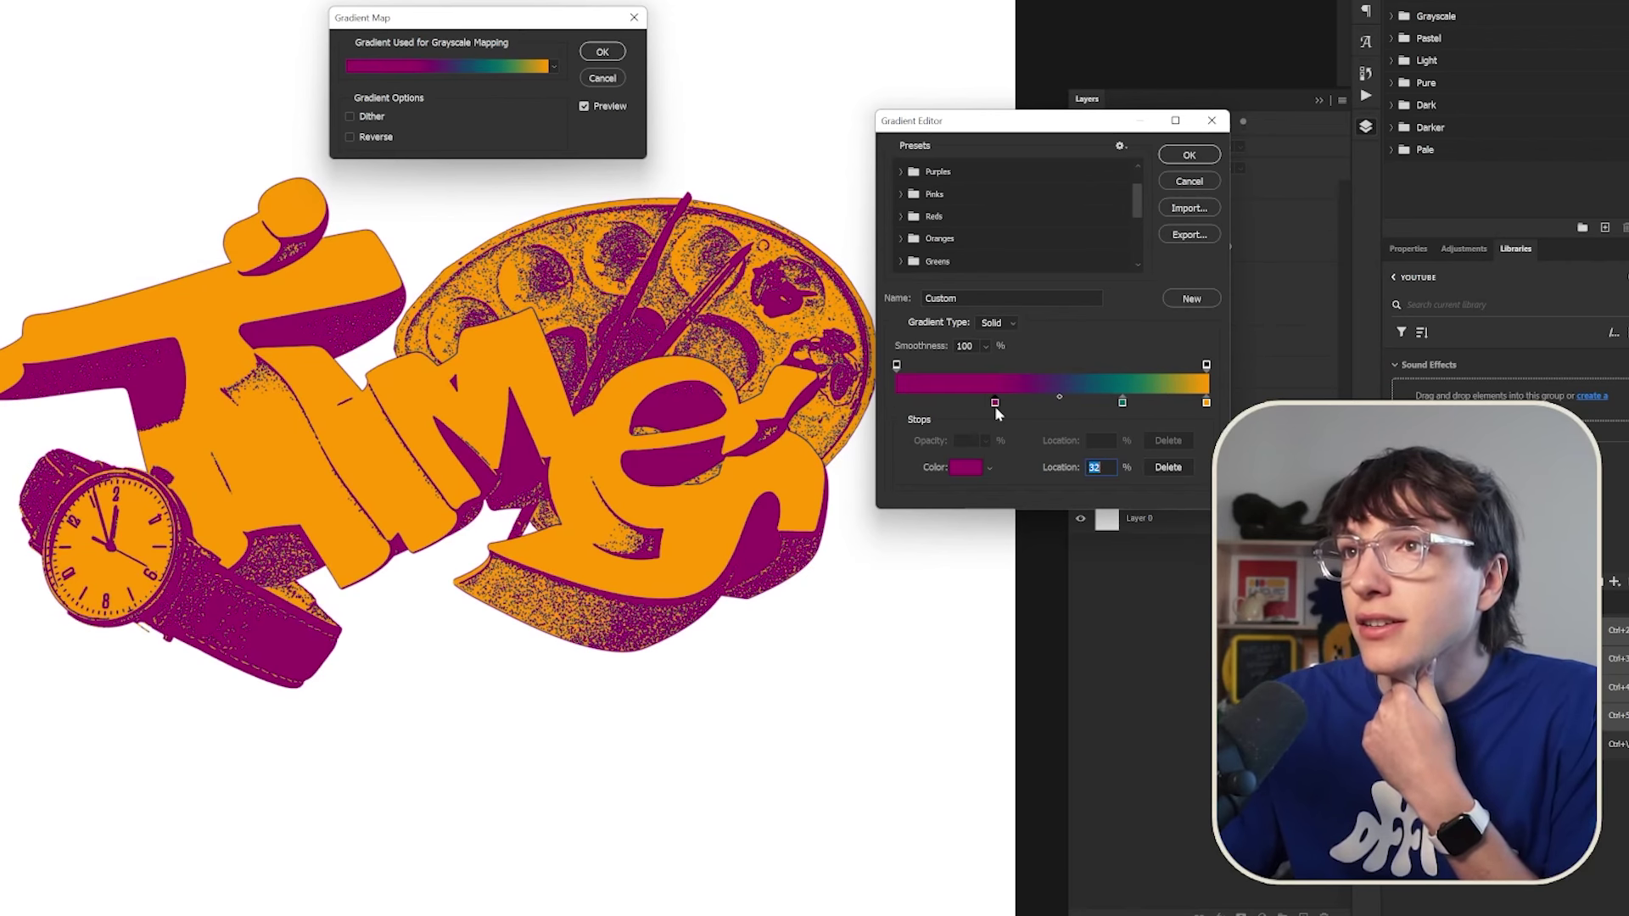
drag(1122, 403, 897, 404)
click(967, 403)
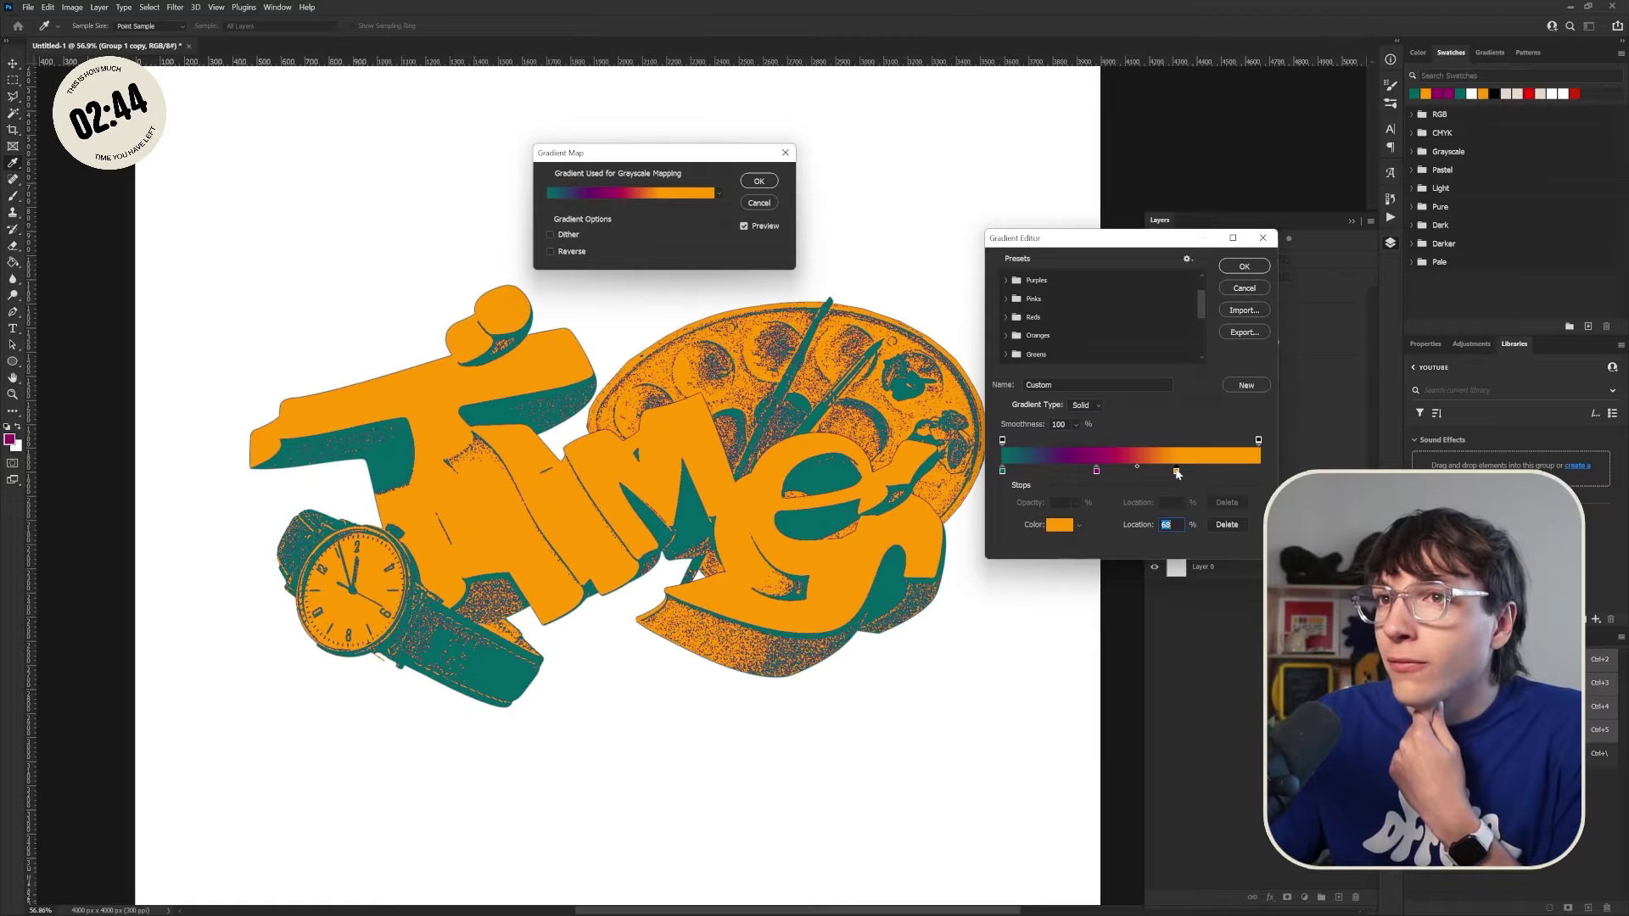
Step: Shift the orange and magenta stops towards the light end, add a second magenta stop between them and apply the gradient map
click(1192, 472)
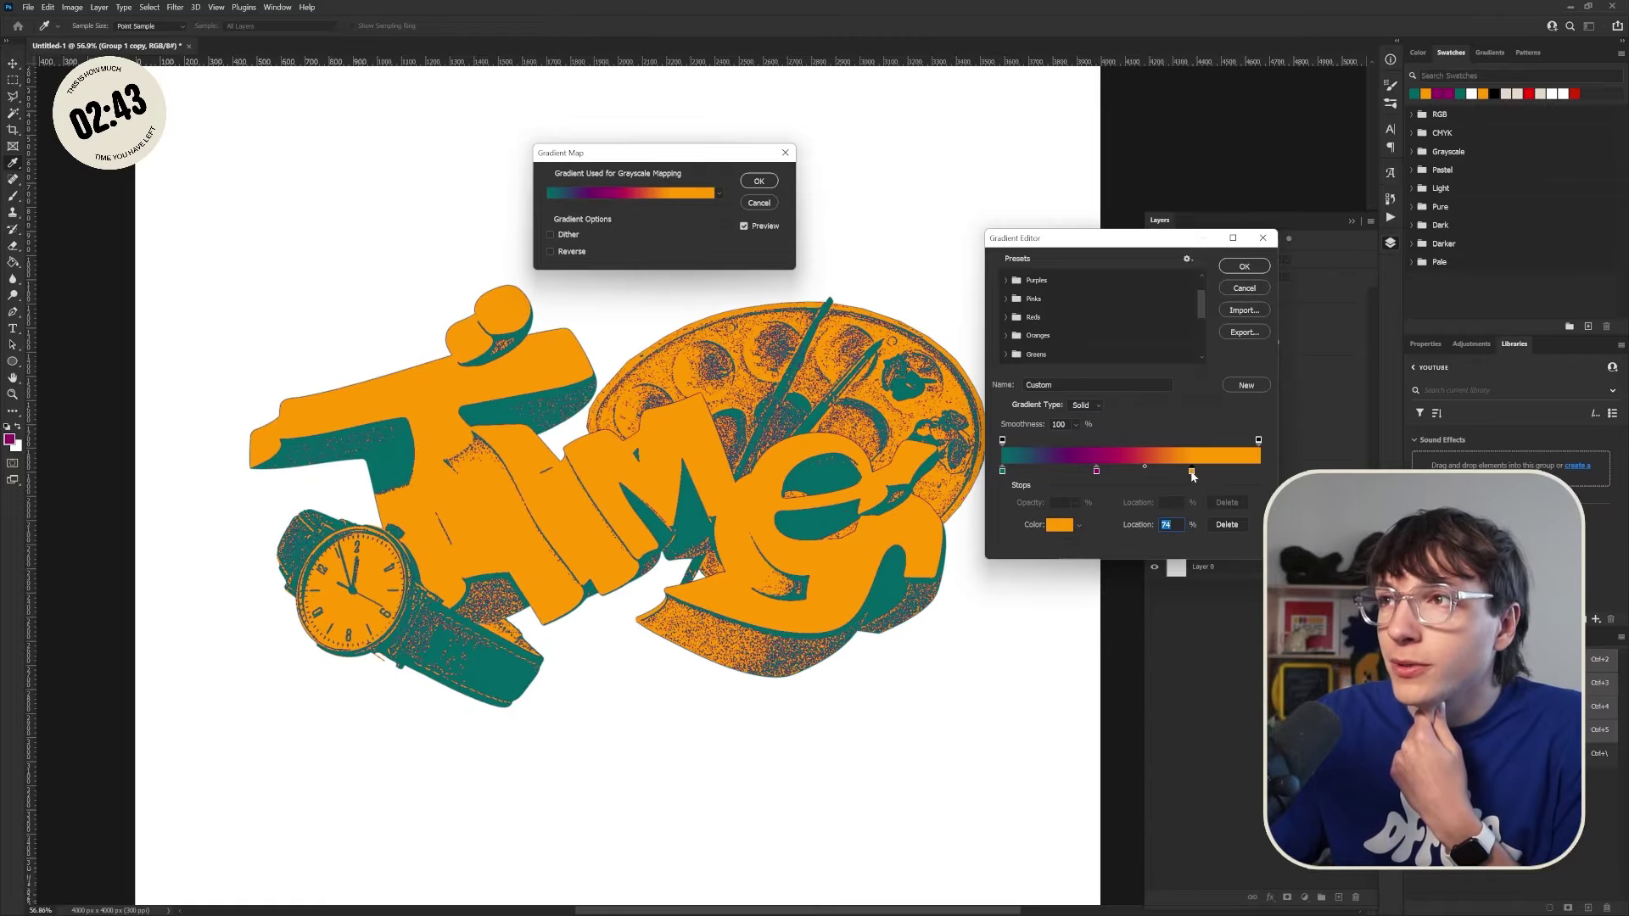
drag(1200, 475, 1211, 473)
drag(1097, 472, 1138, 469)
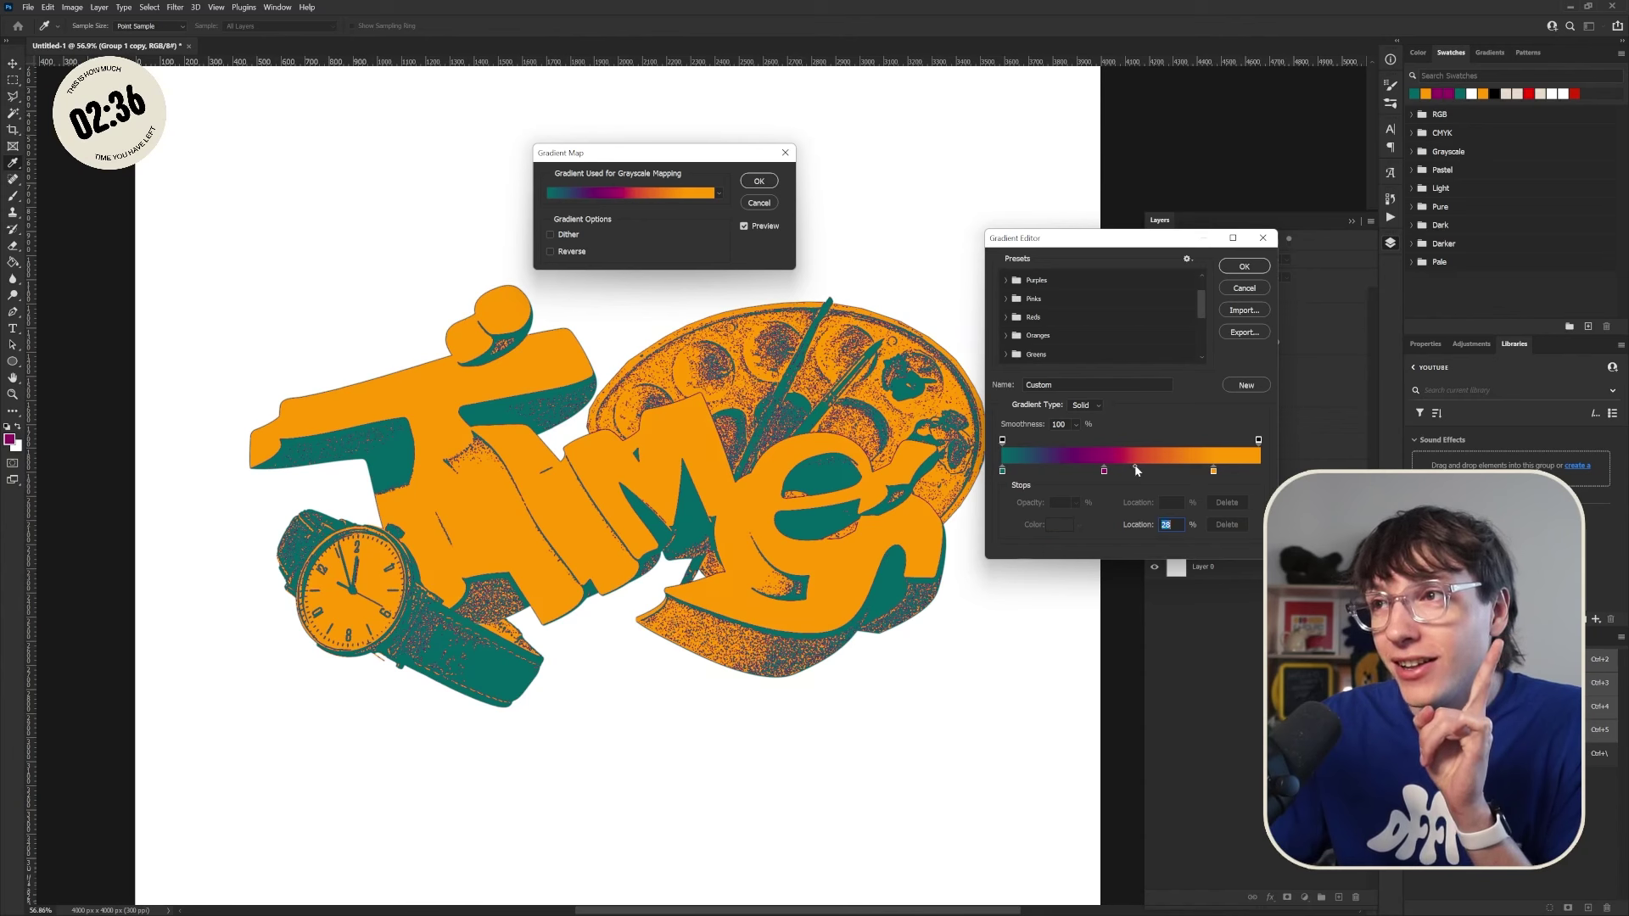
click(1203, 471)
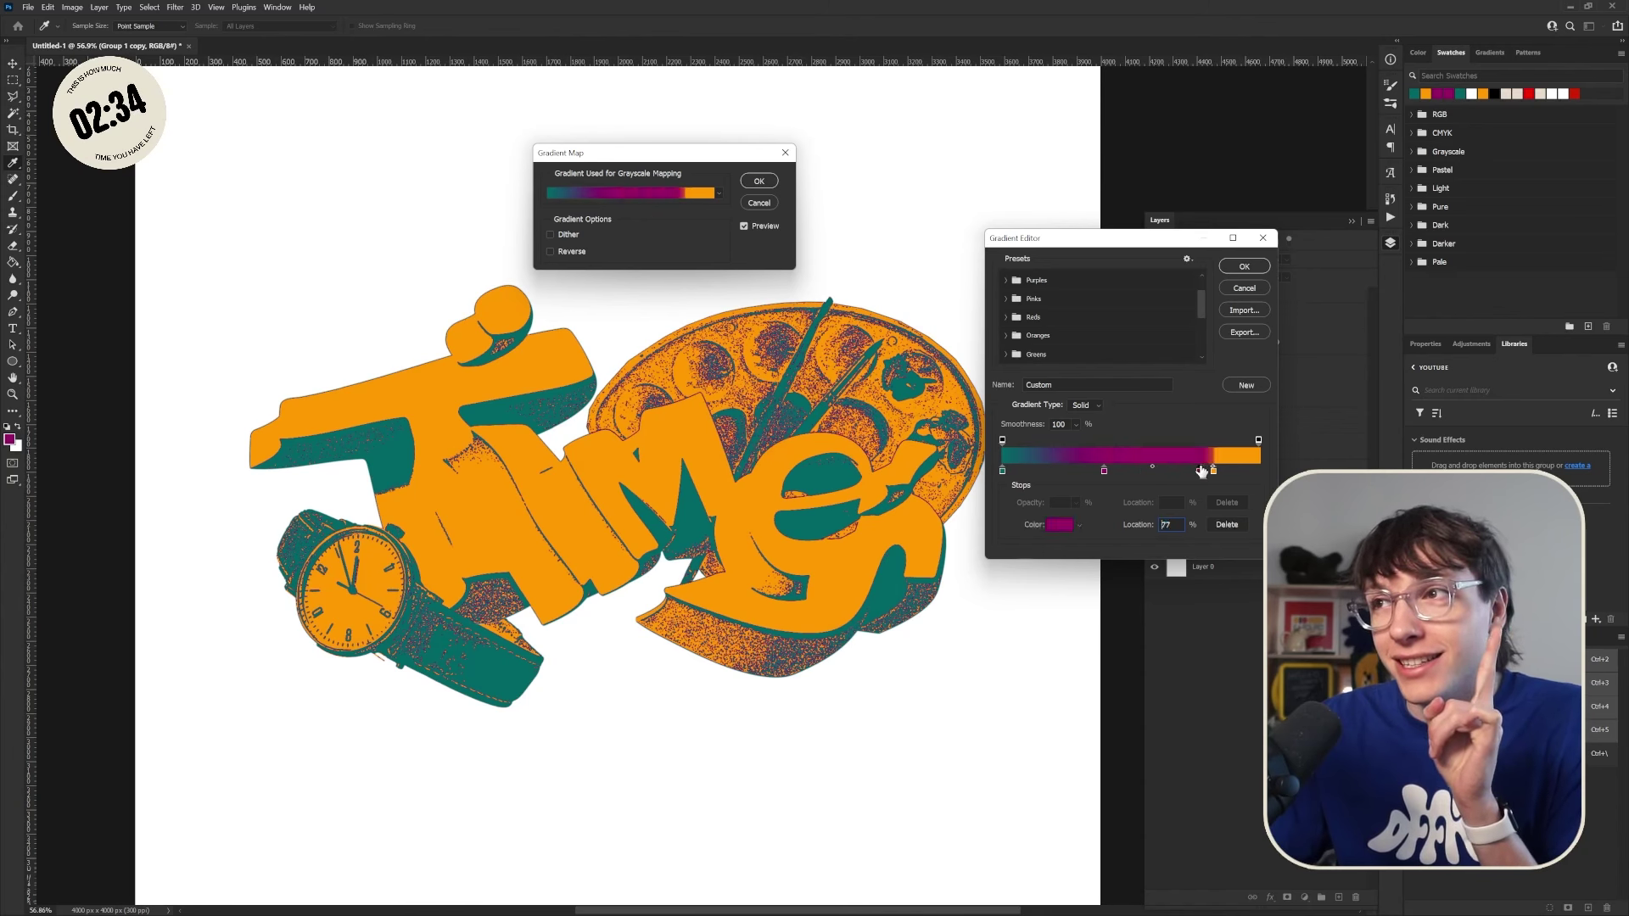
drag(1201, 471, 1182, 480)
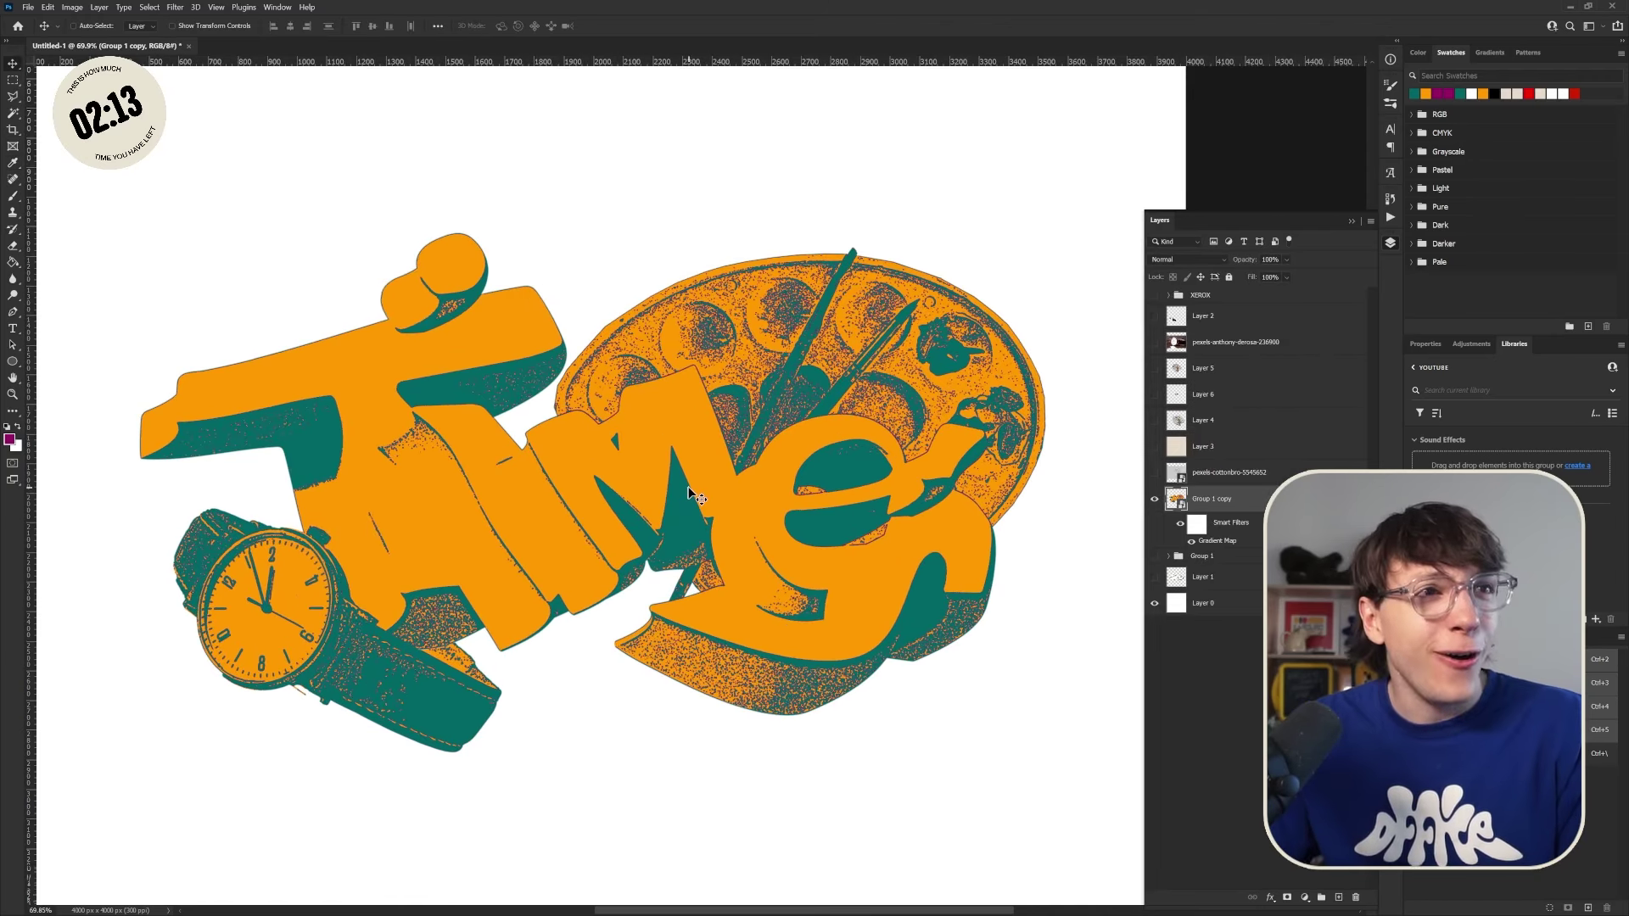
scroll(674, 489, up, 1)
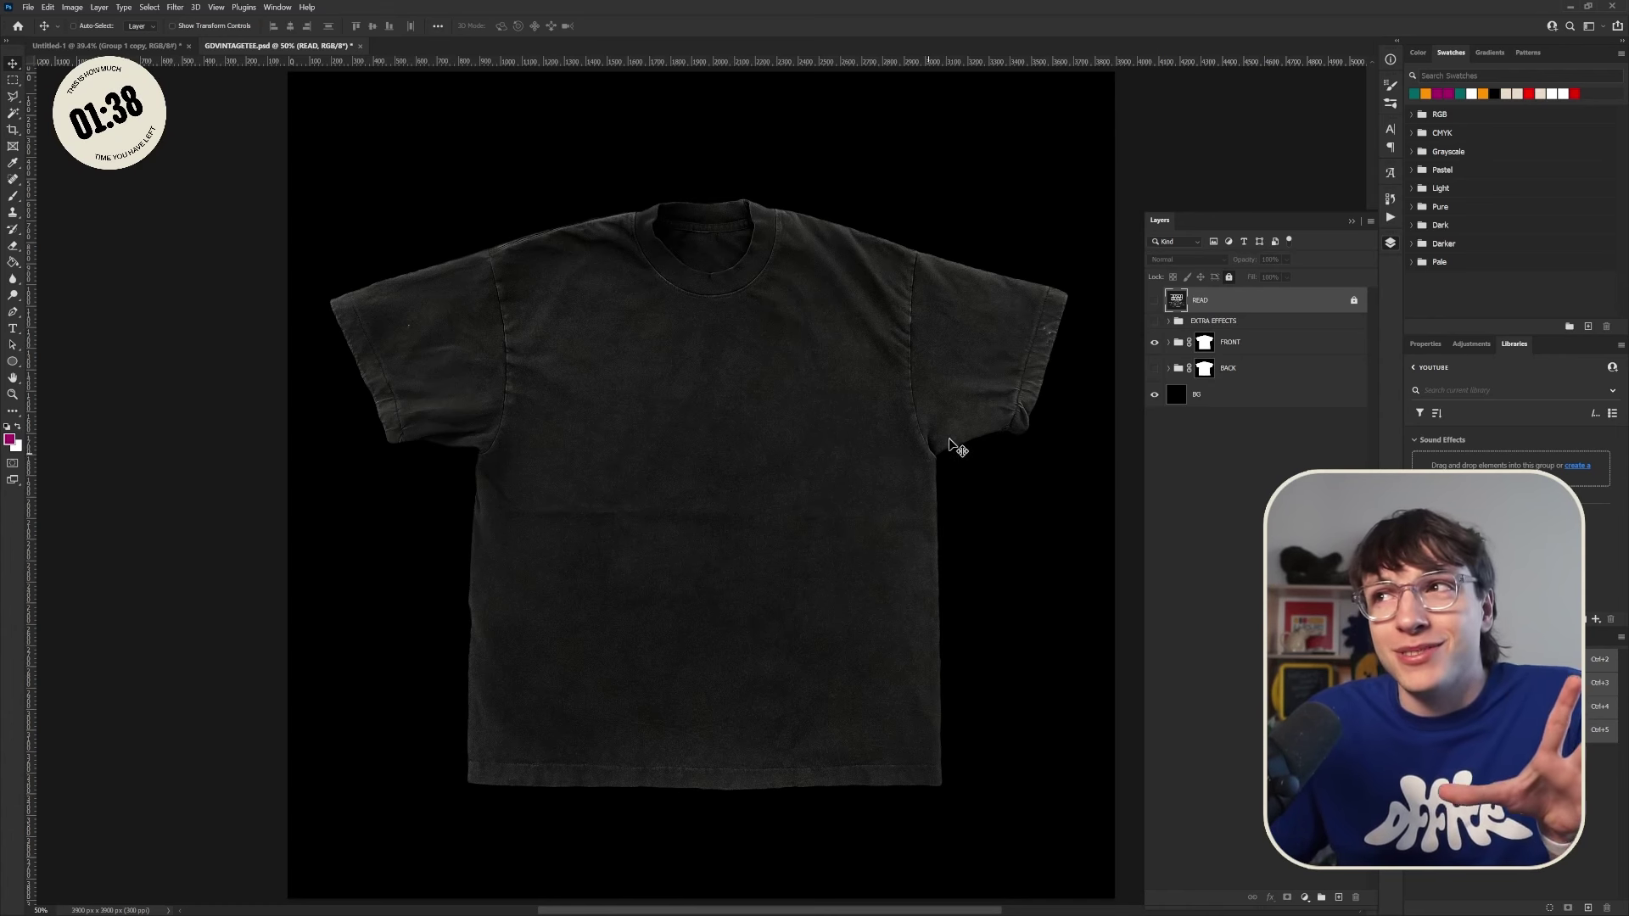
Step: Expand the shirt mockup's FRONT group, then select the artwork document's whole canvas and make a rasterized duplicate of the coloured artwork layer
click(1169, 342)
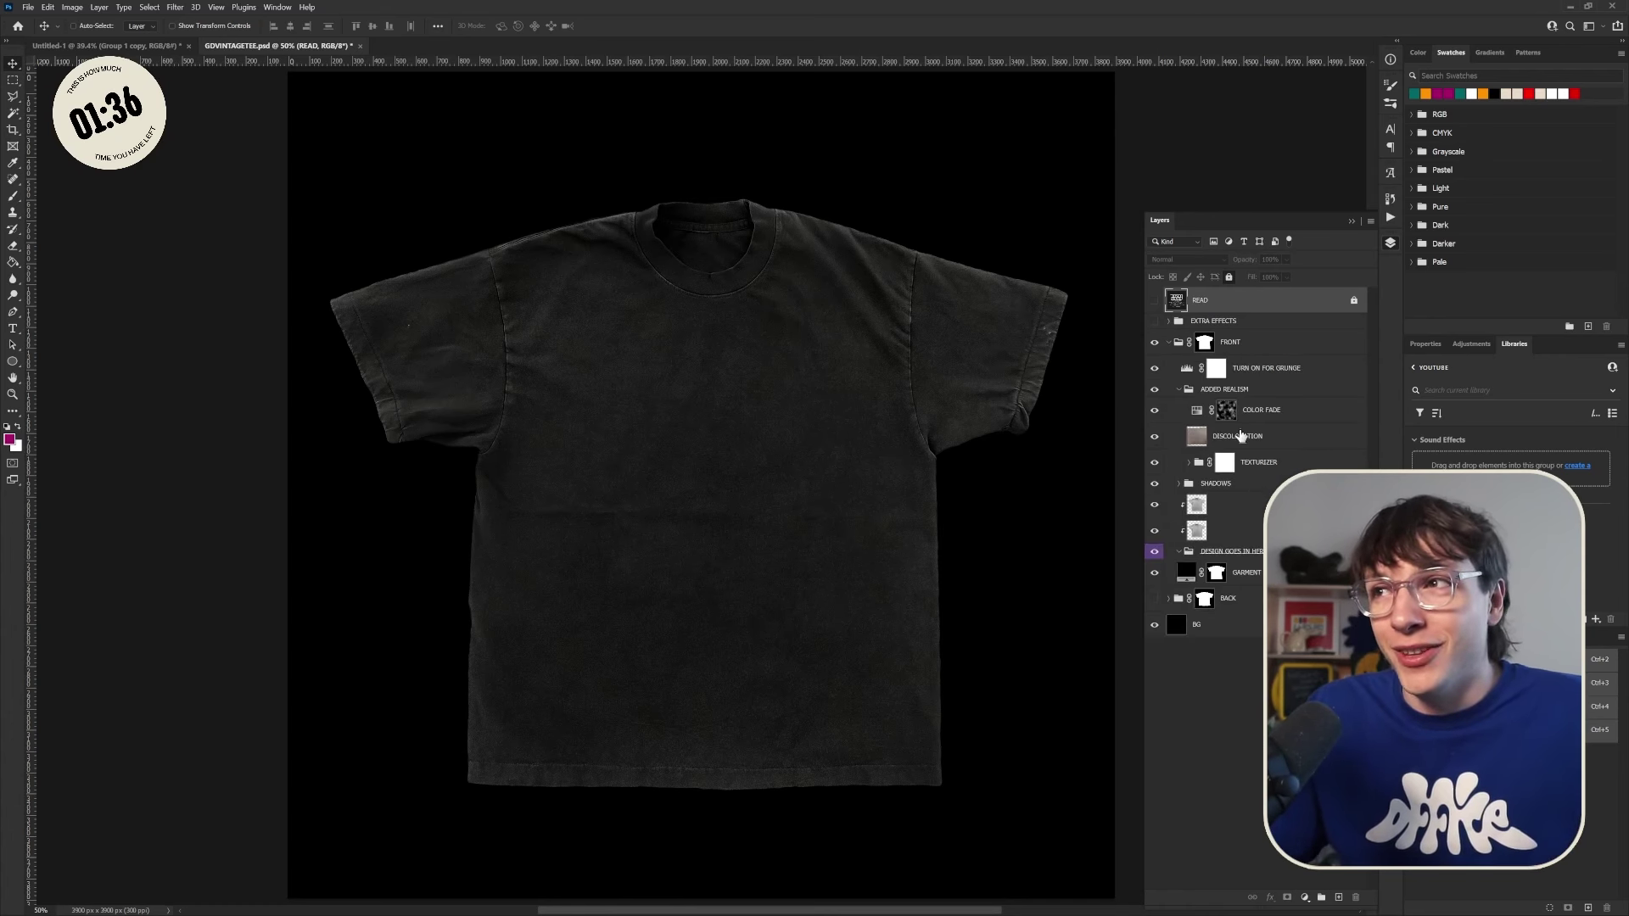
click(107, 46)
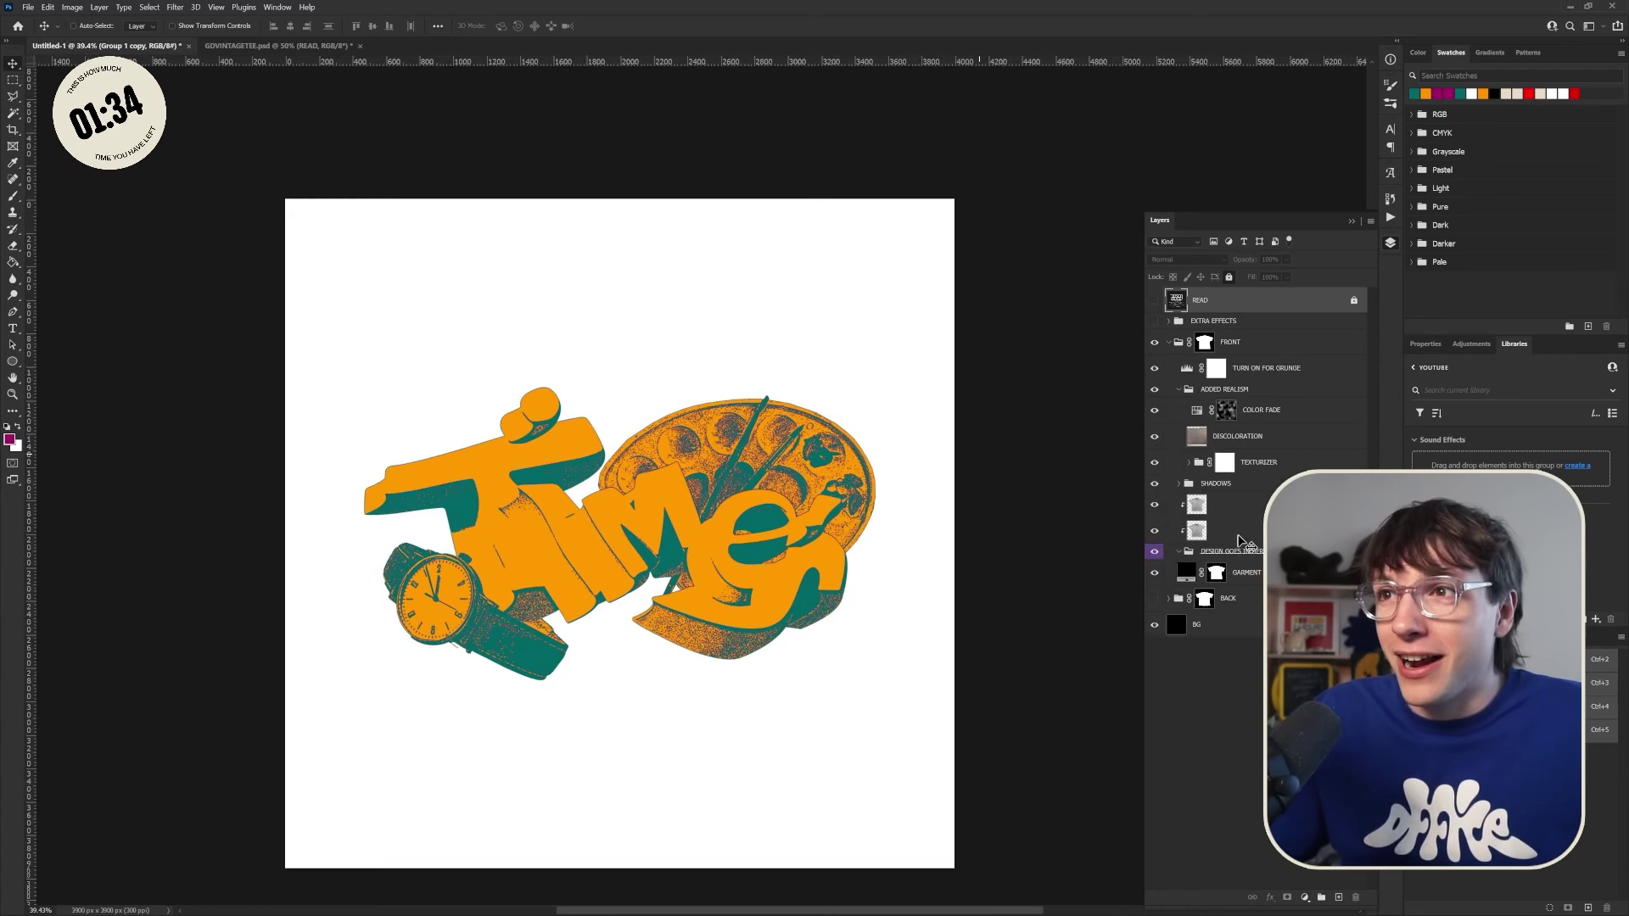
key(ctrl+a)
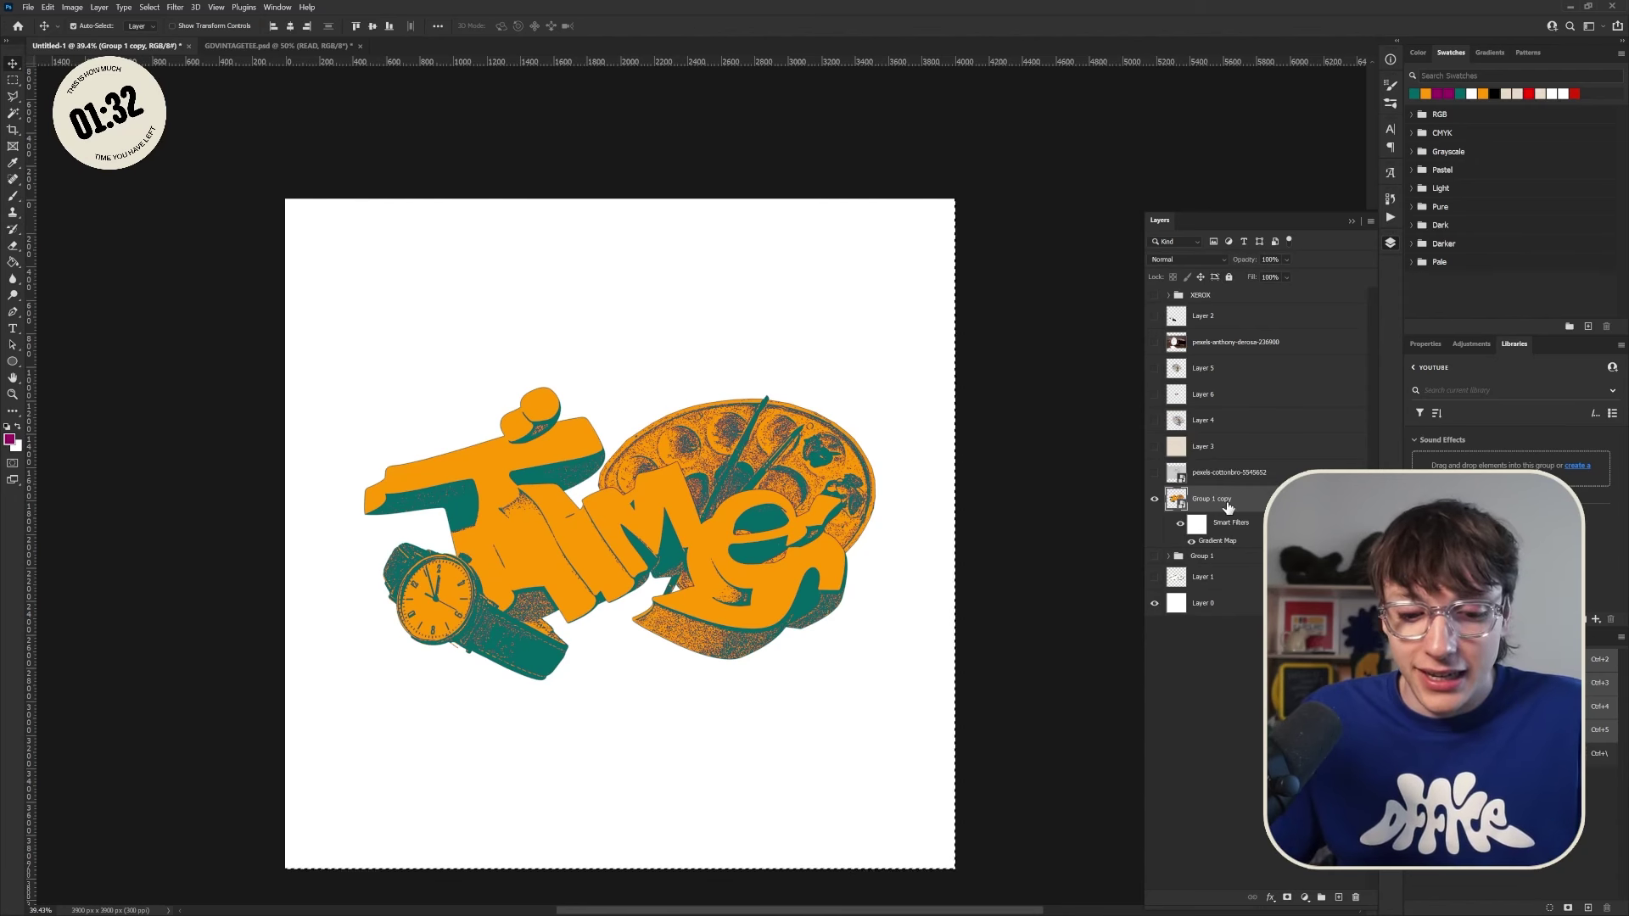
key(ctrl+j)
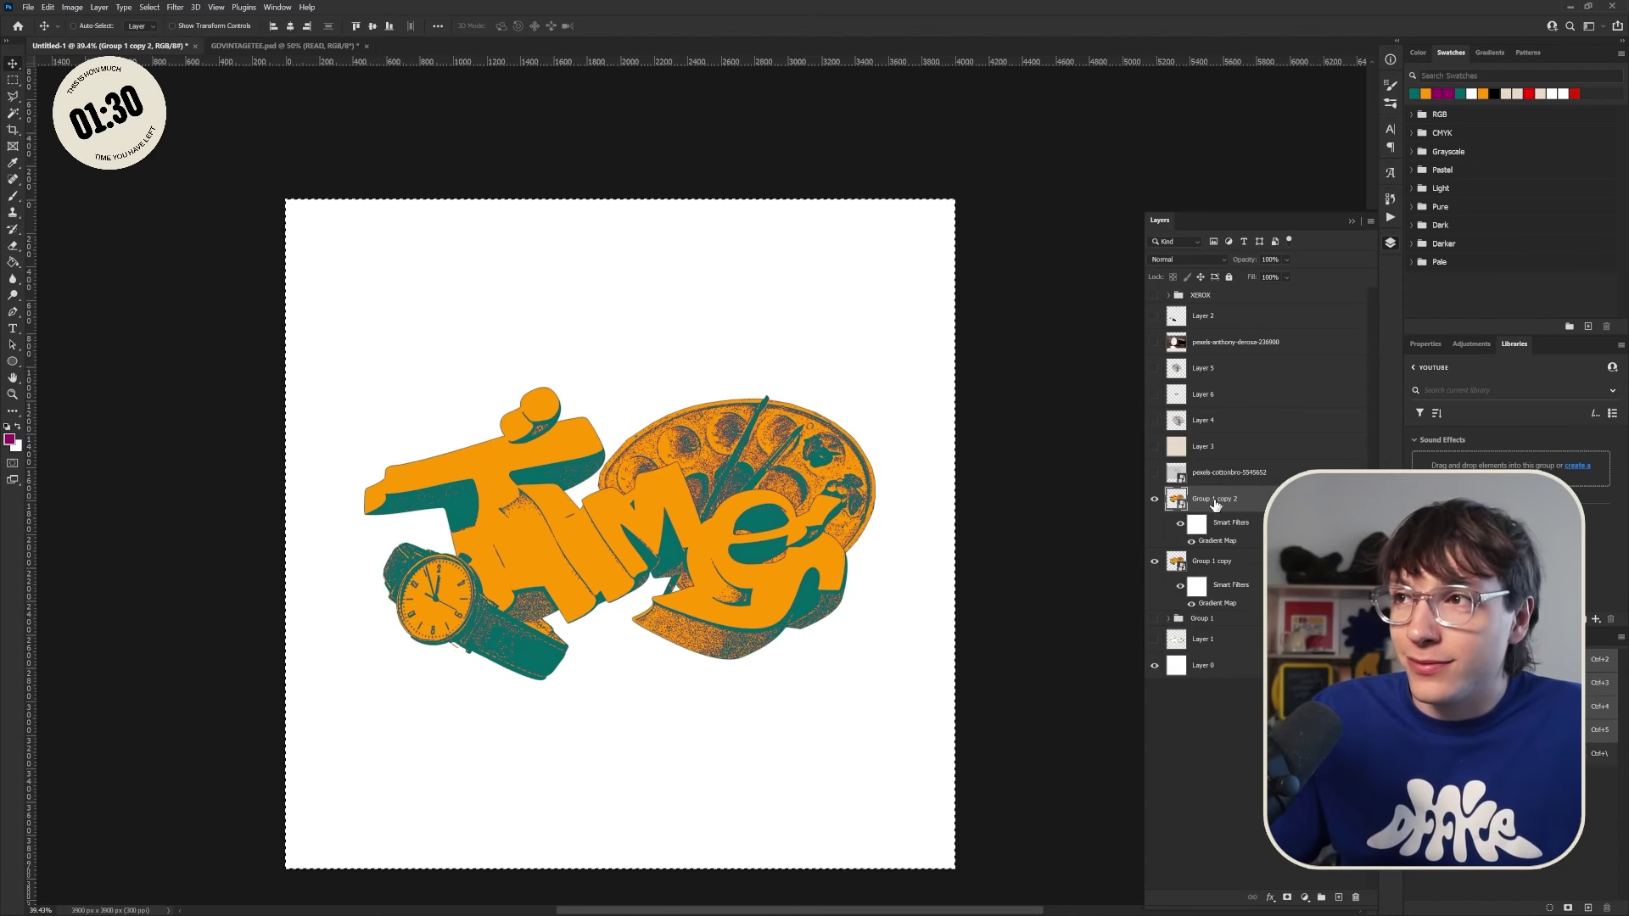
right_click(1217, 507)
click(1244, 595)
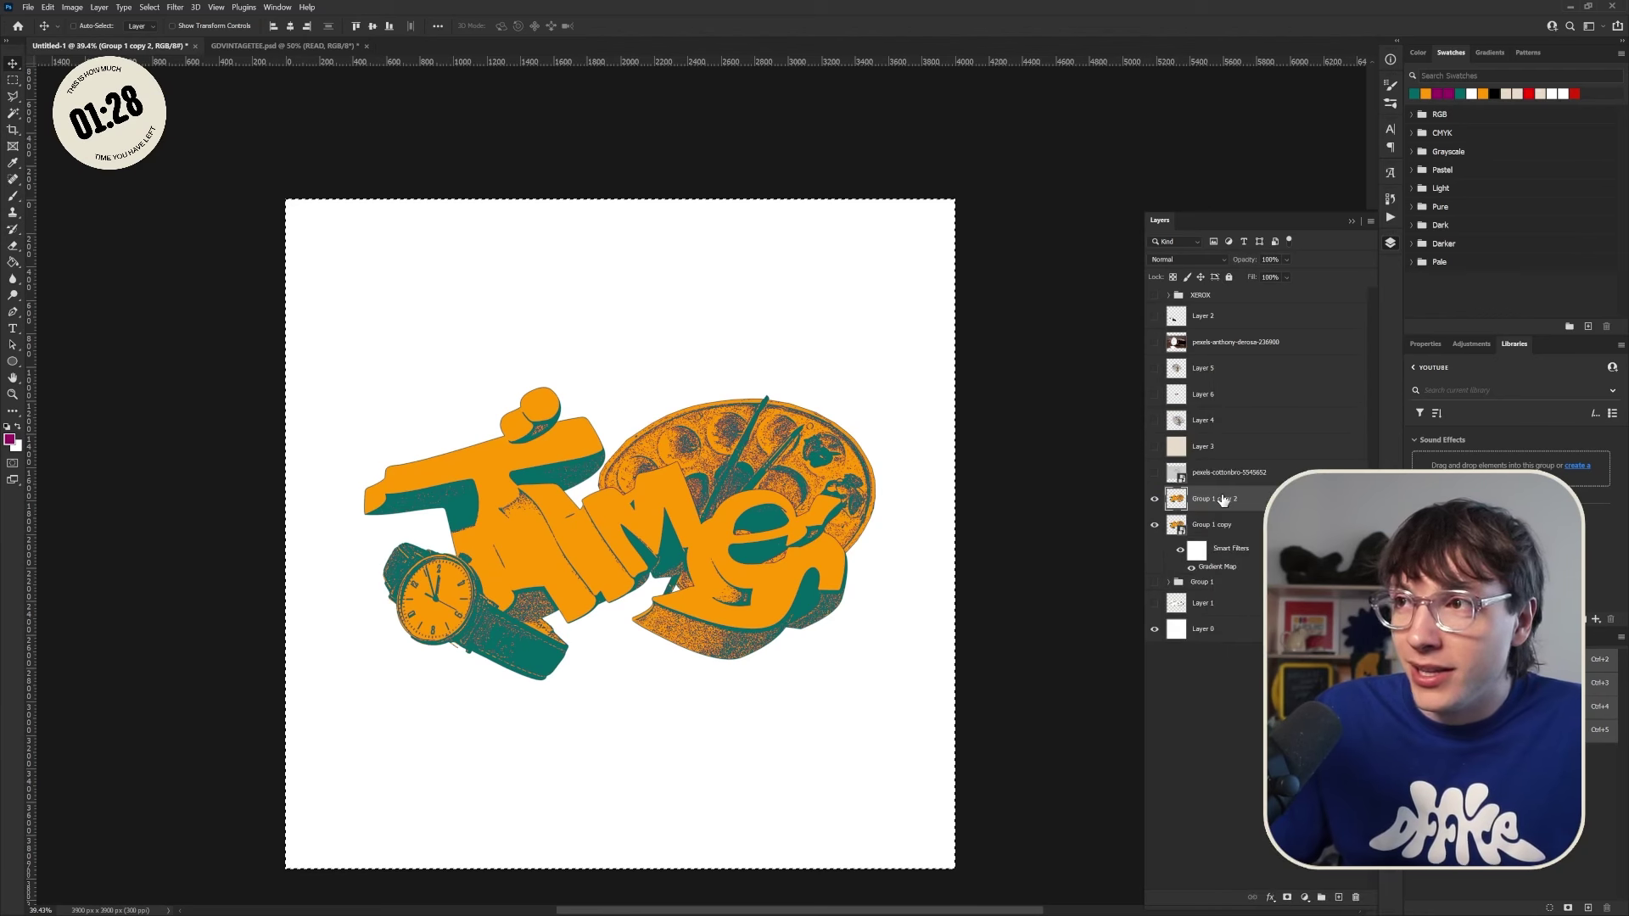
Step: Paste the coloured artwork into the design group of GDVINTAGETEE.psd and scale it down to fit the shirt's chest
click(285, 45)
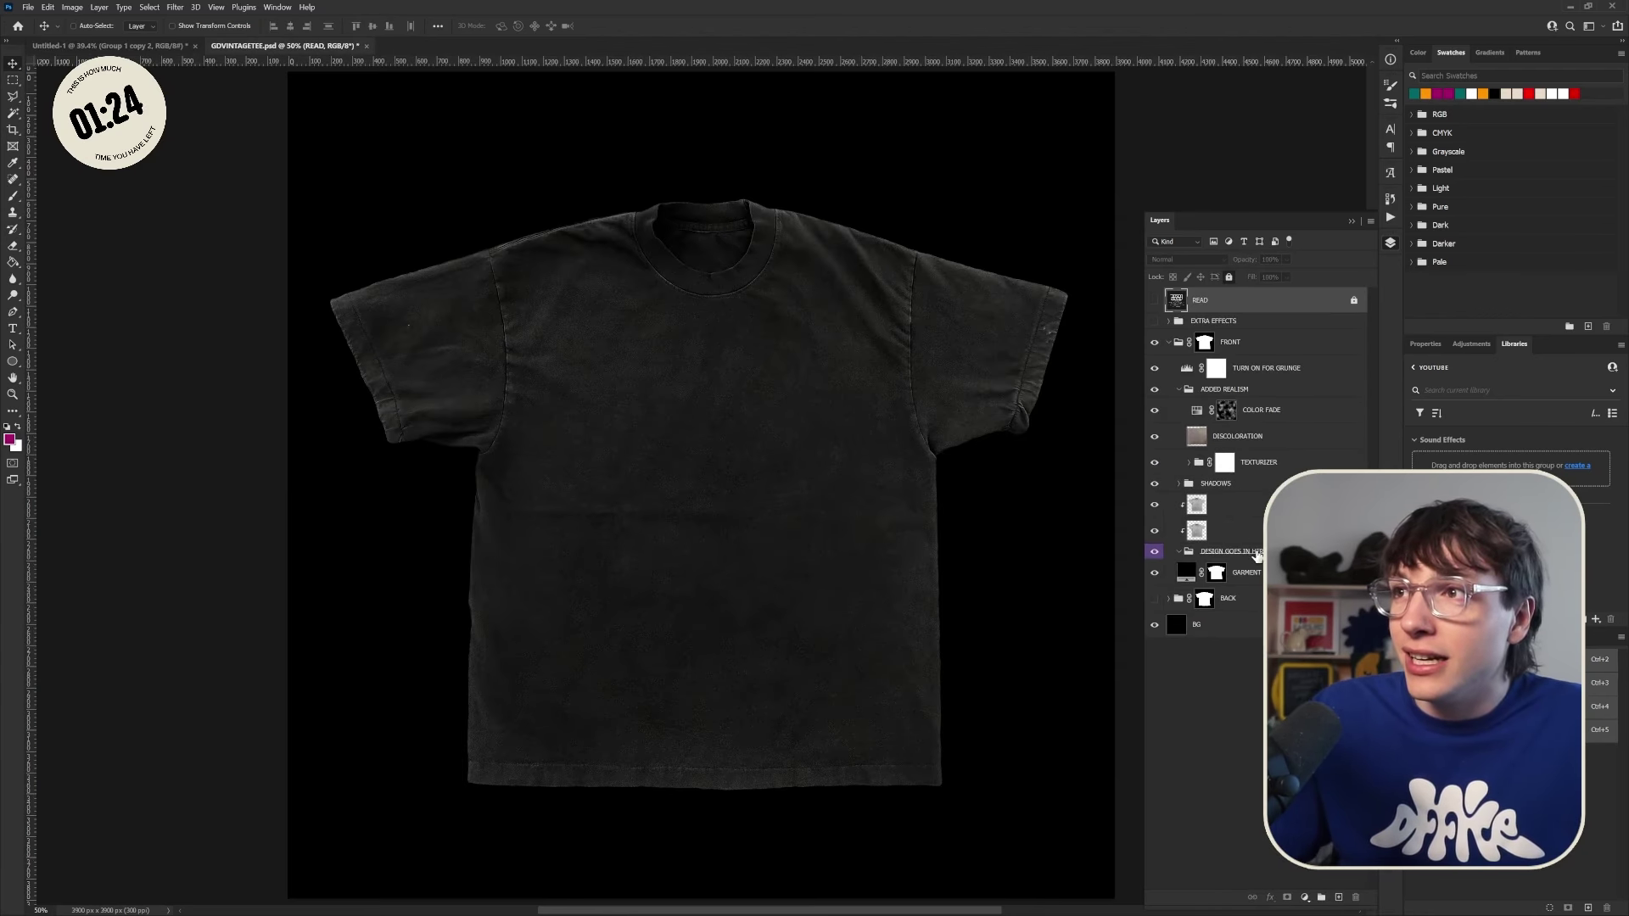
click(1231, 552)
key(ctrl+v)
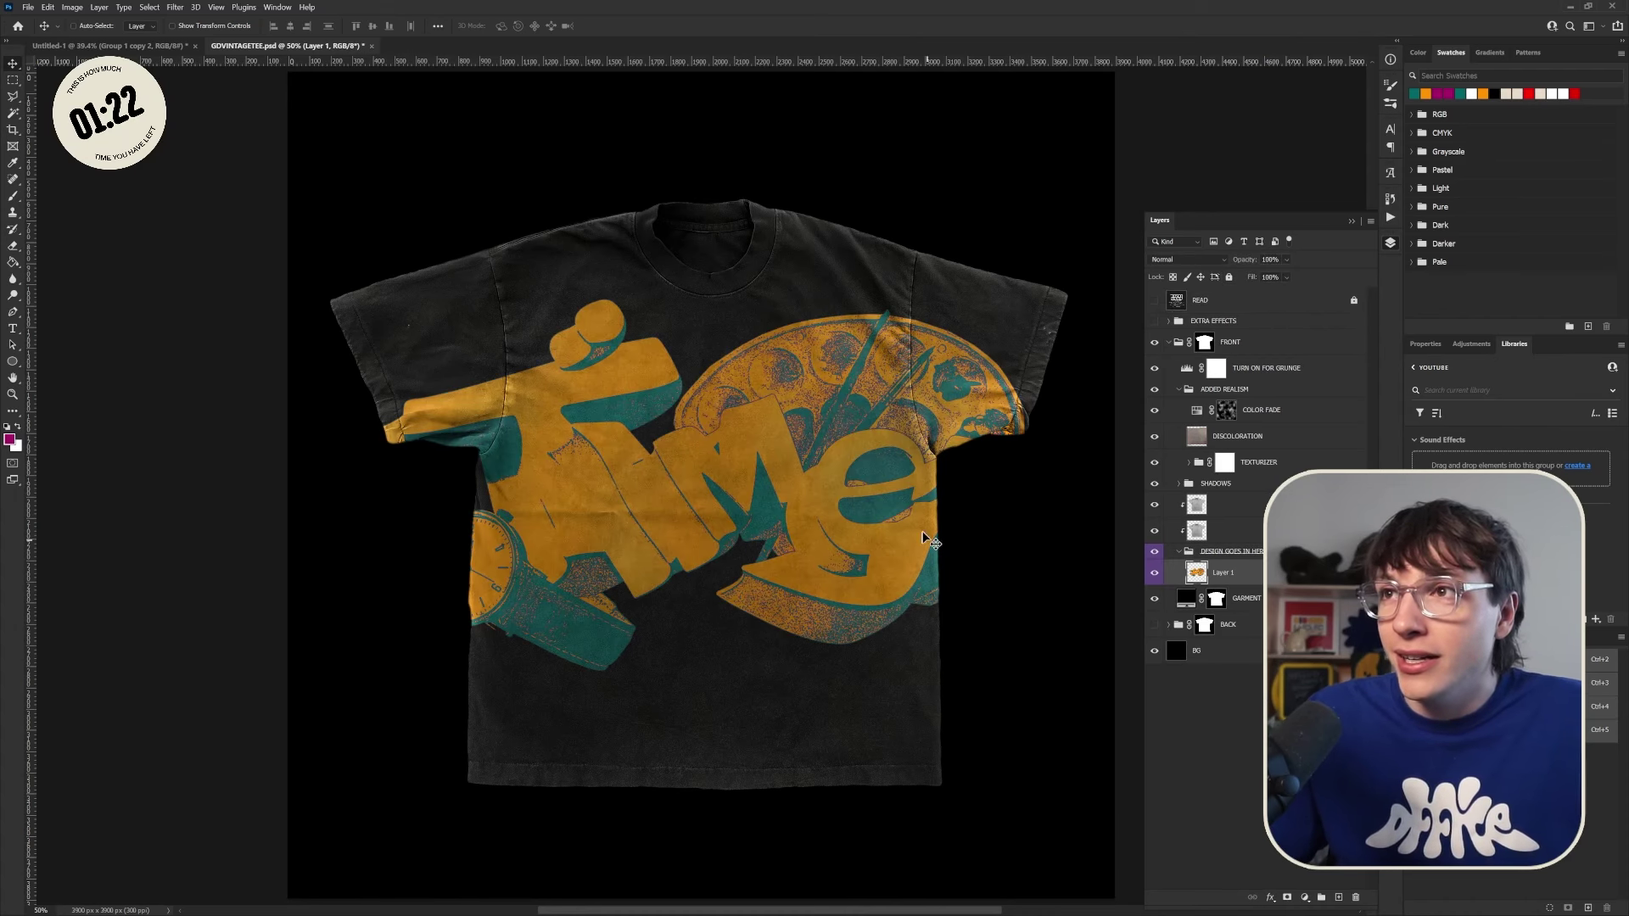
key(ctrl+t)
drag(1025, 484, 858, 450)
key(Return)
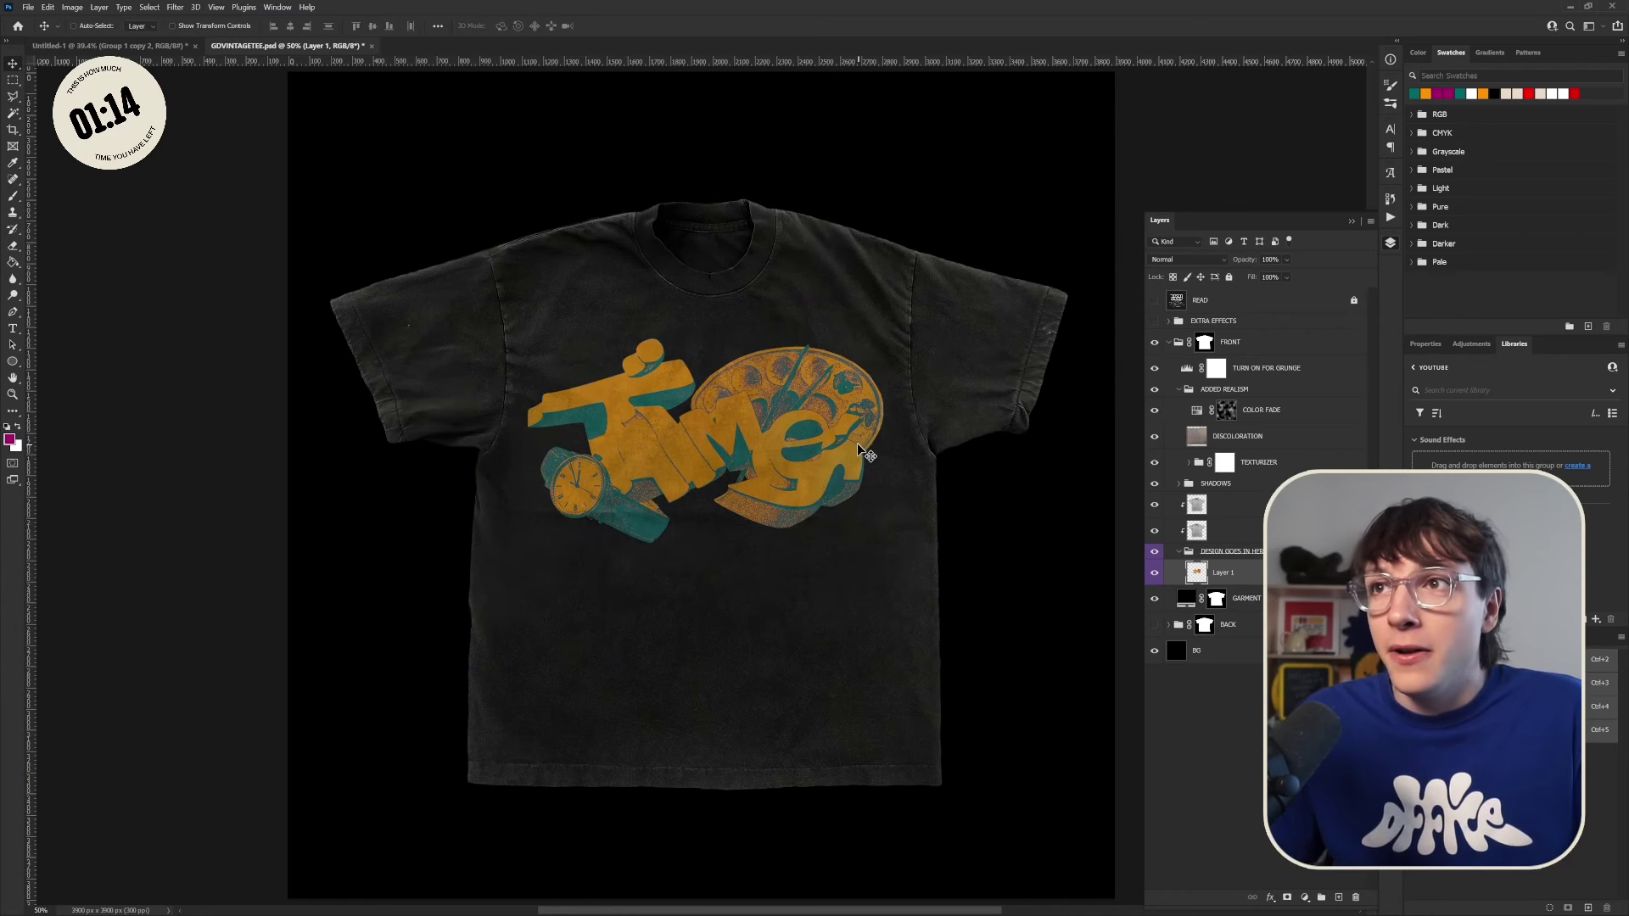
scroll(897, 458, up, 1)
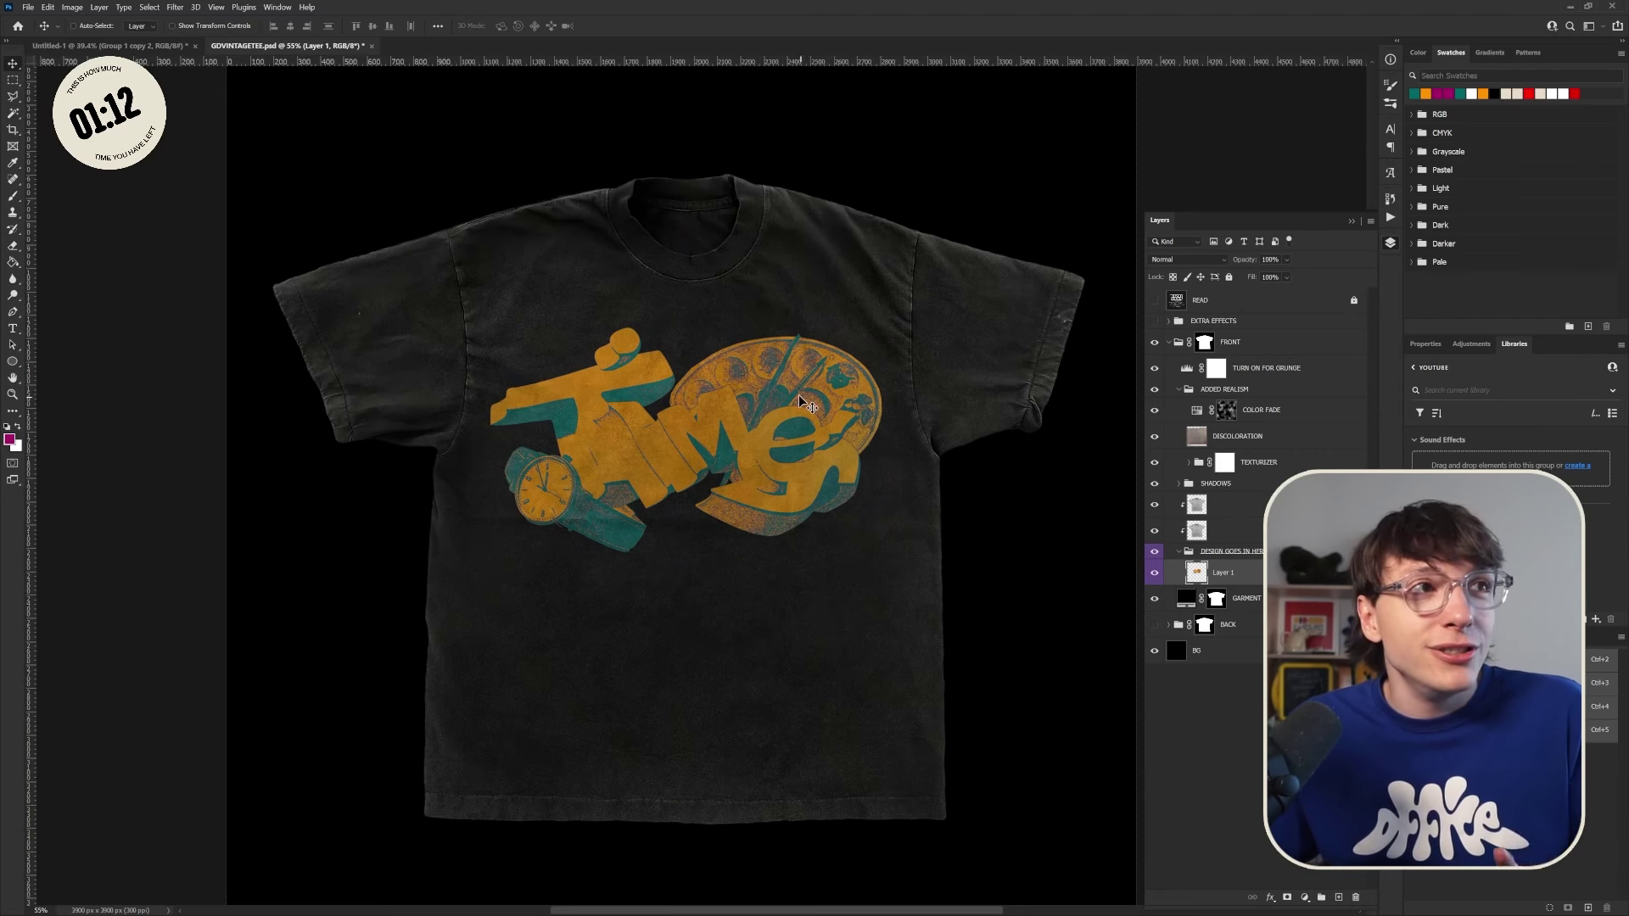
scroll(783, 386, up, 1)
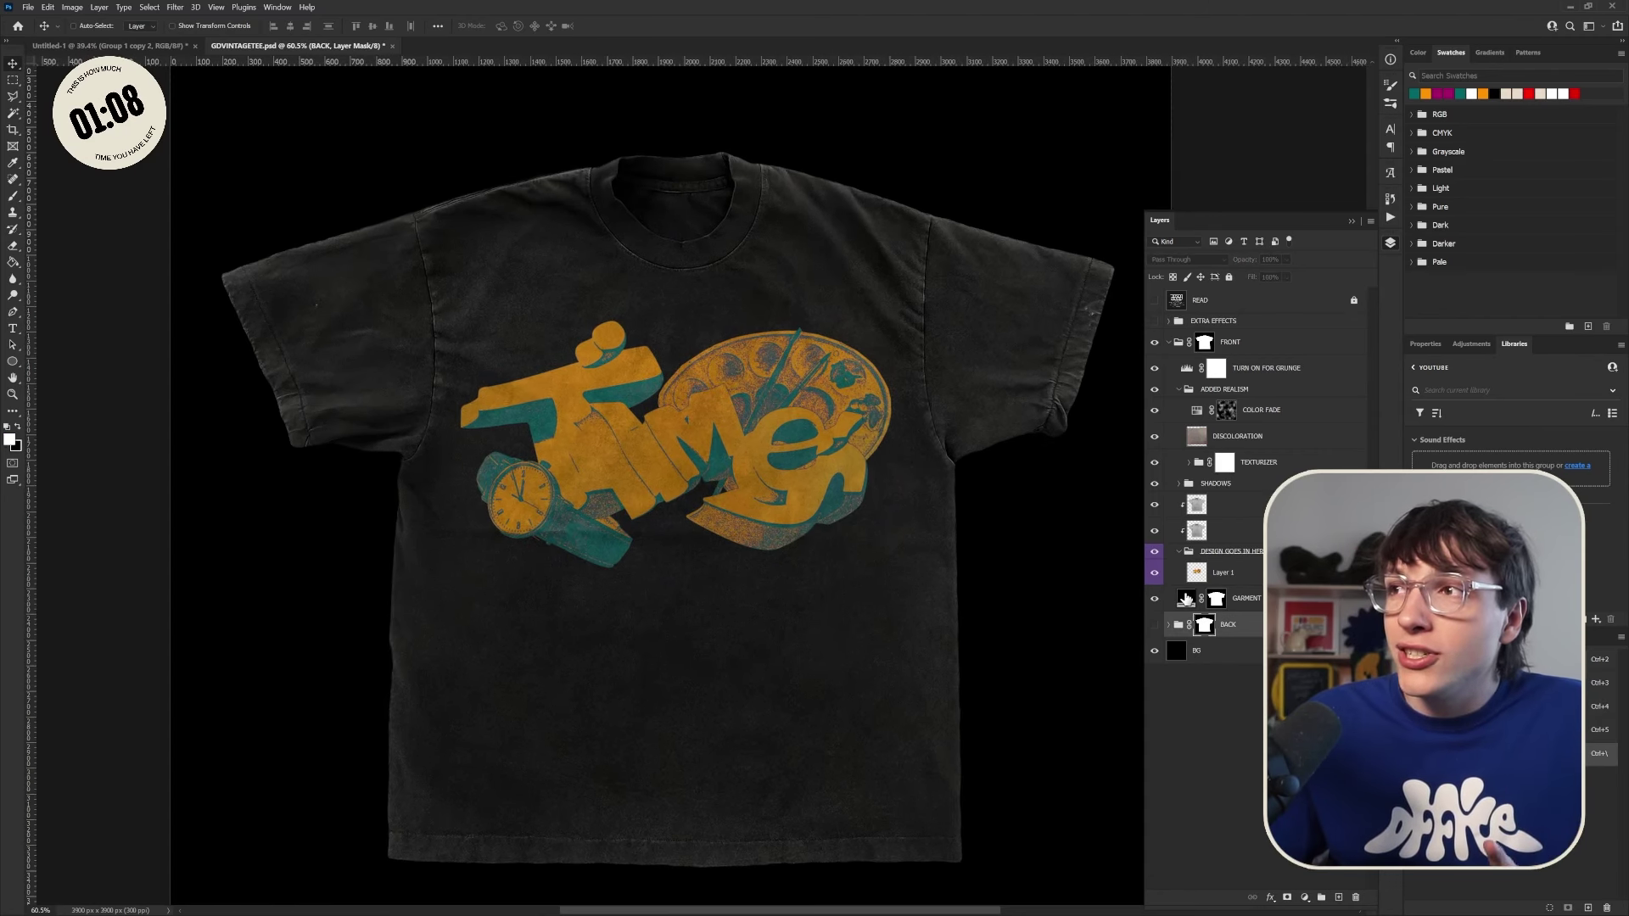
Step: Try orange ff9900 and magenta 990066 as the shirt's garment dye colour, and set it to teal 006666
double_click(1185, 598)
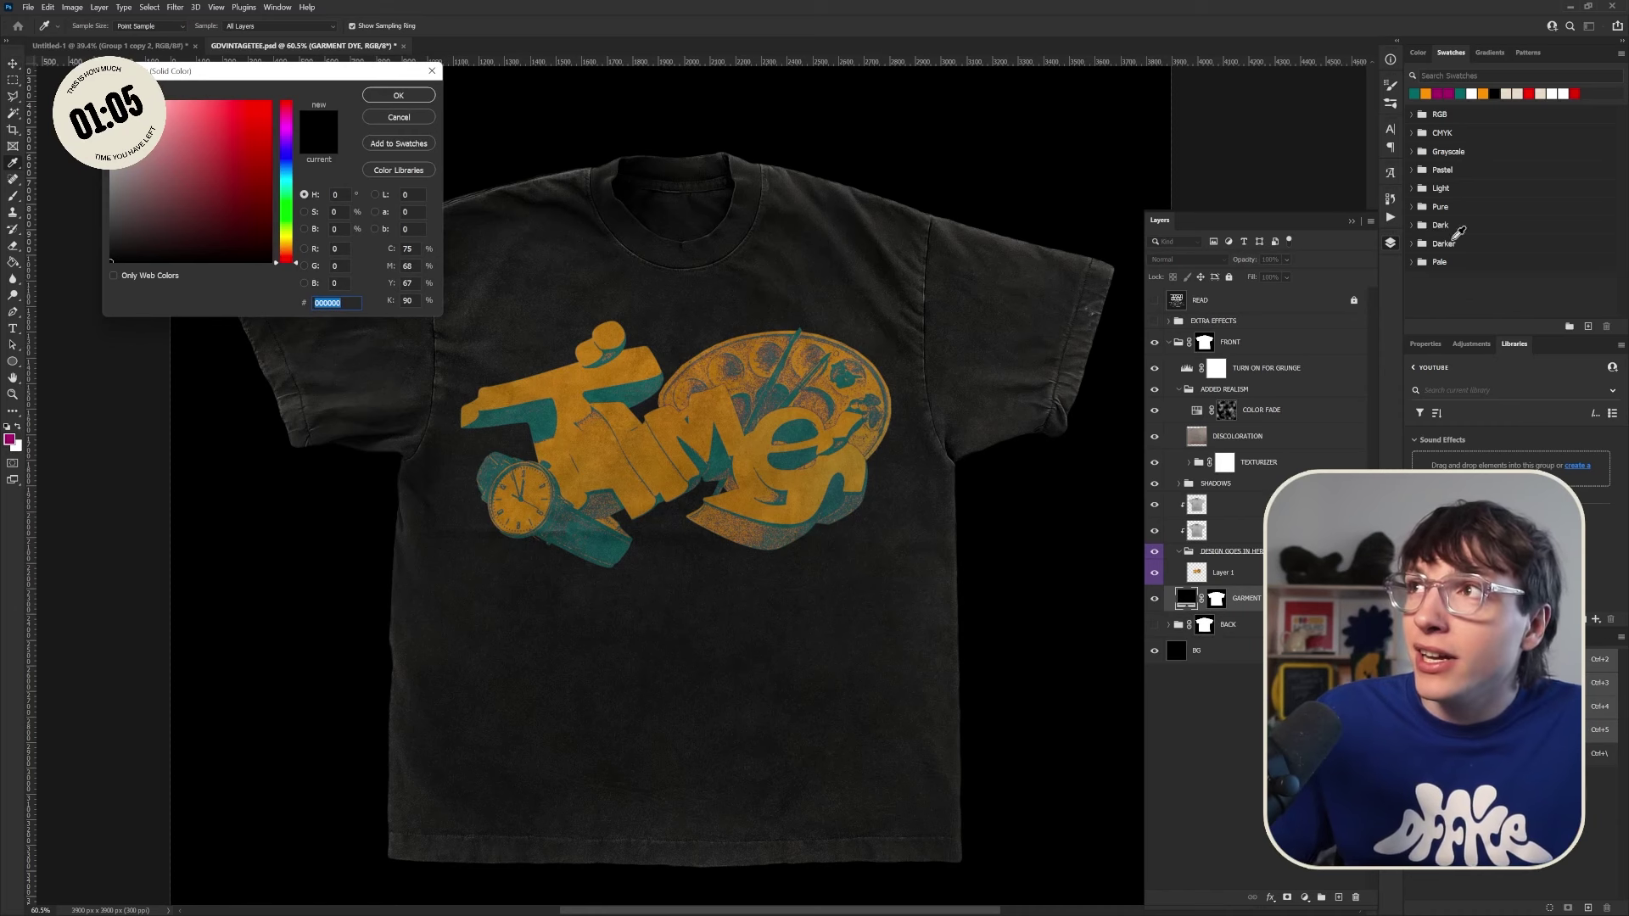
click(1425, 93)
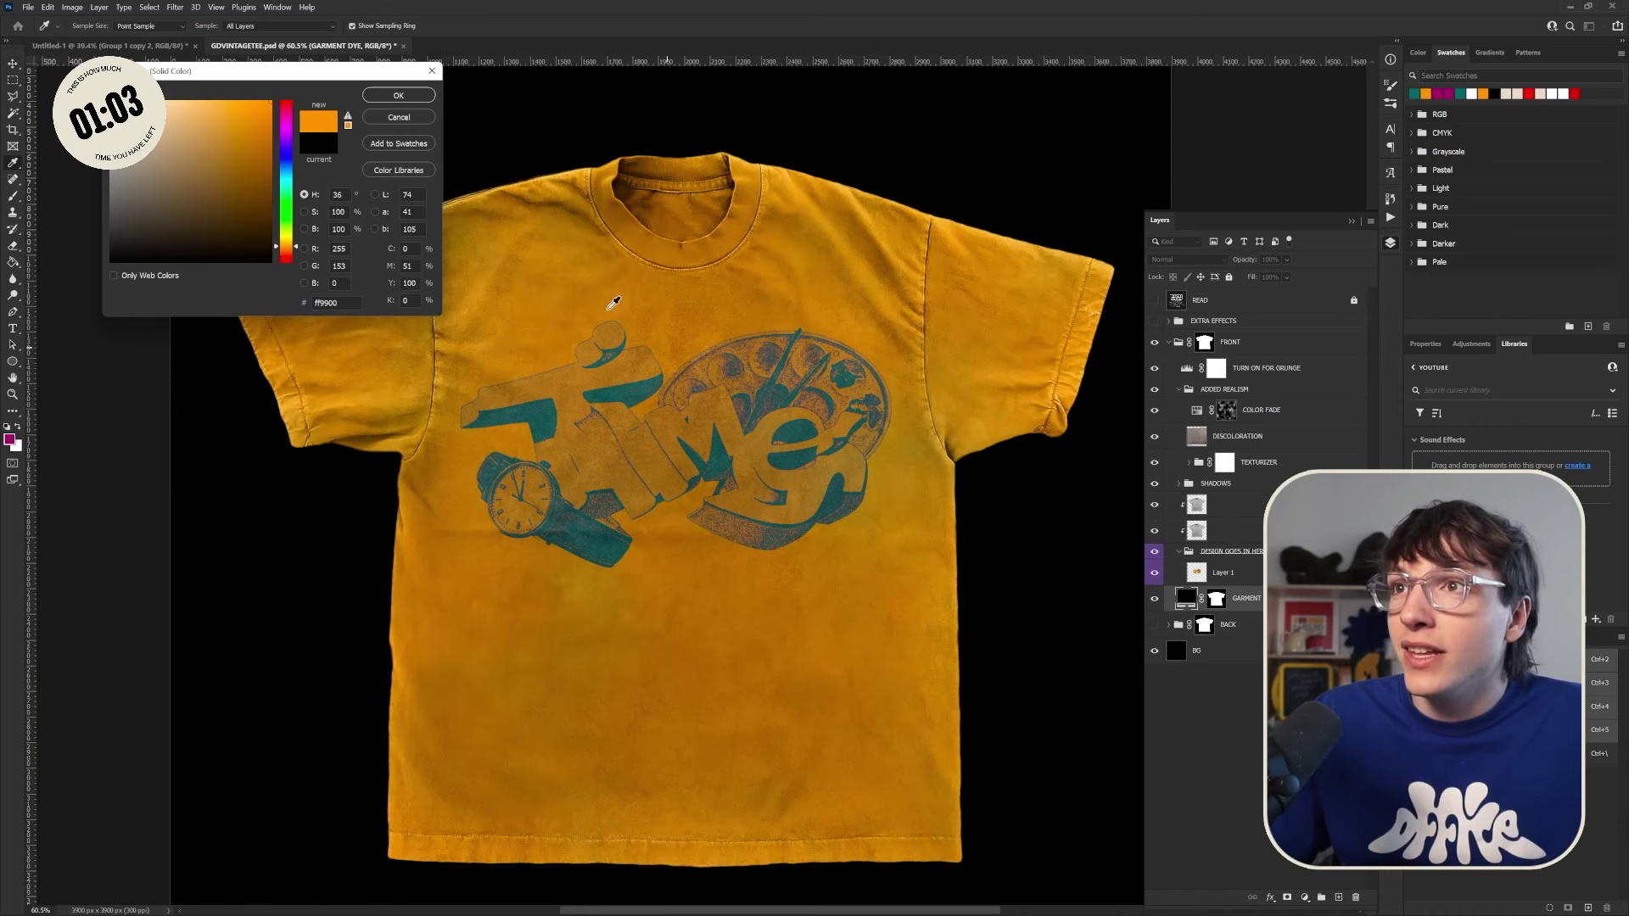
click(1415, 92)
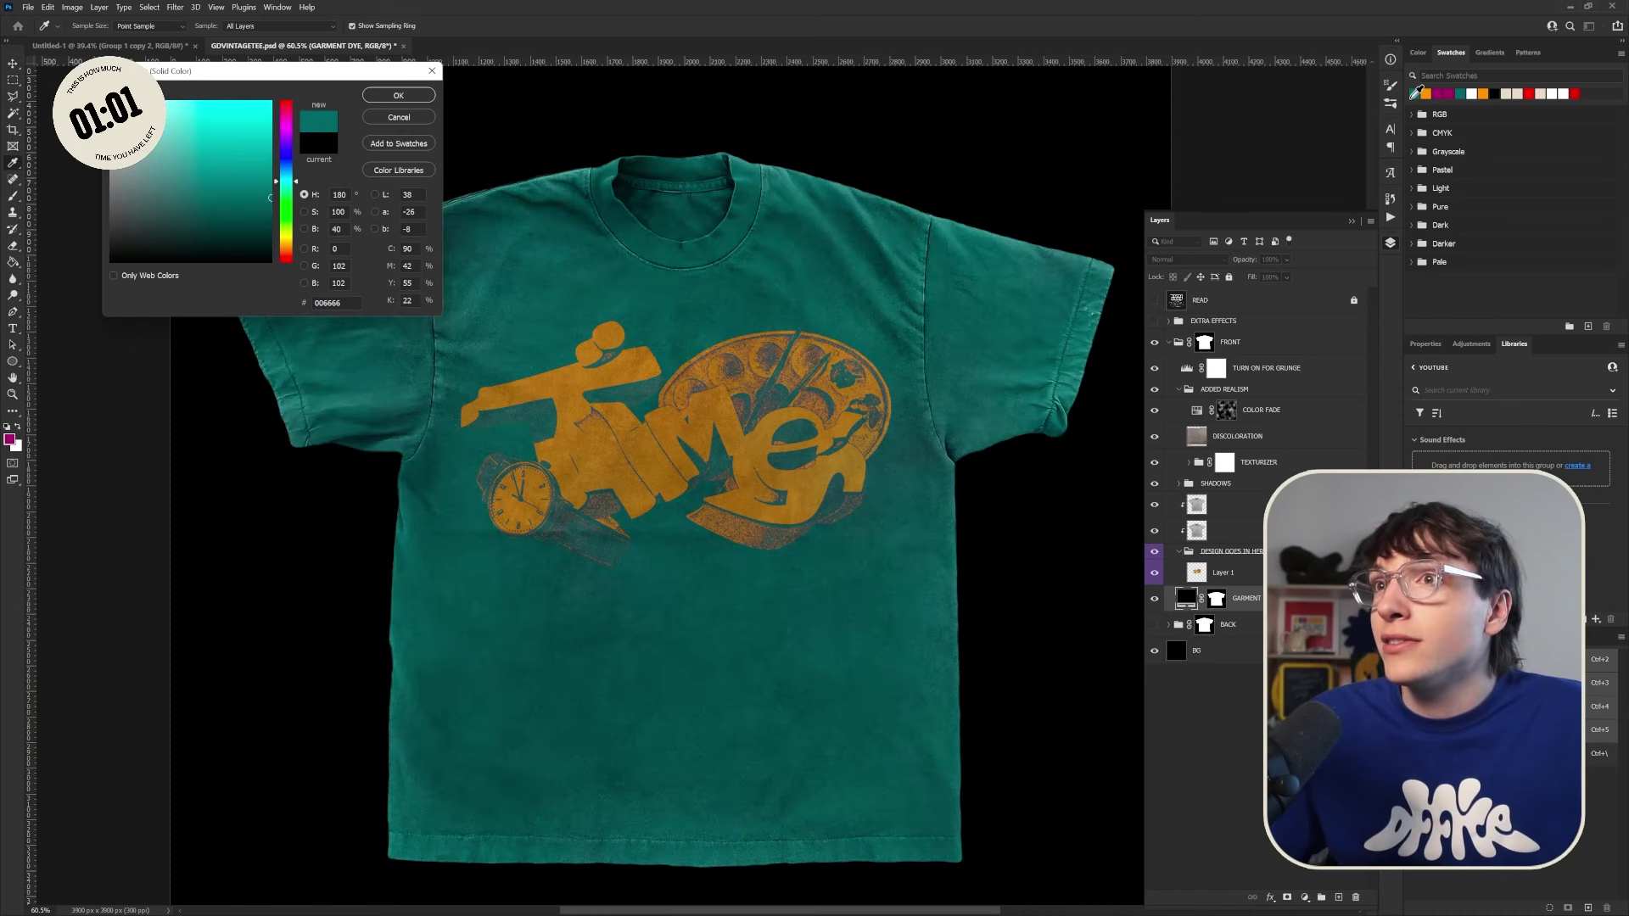
click(1436, 92)
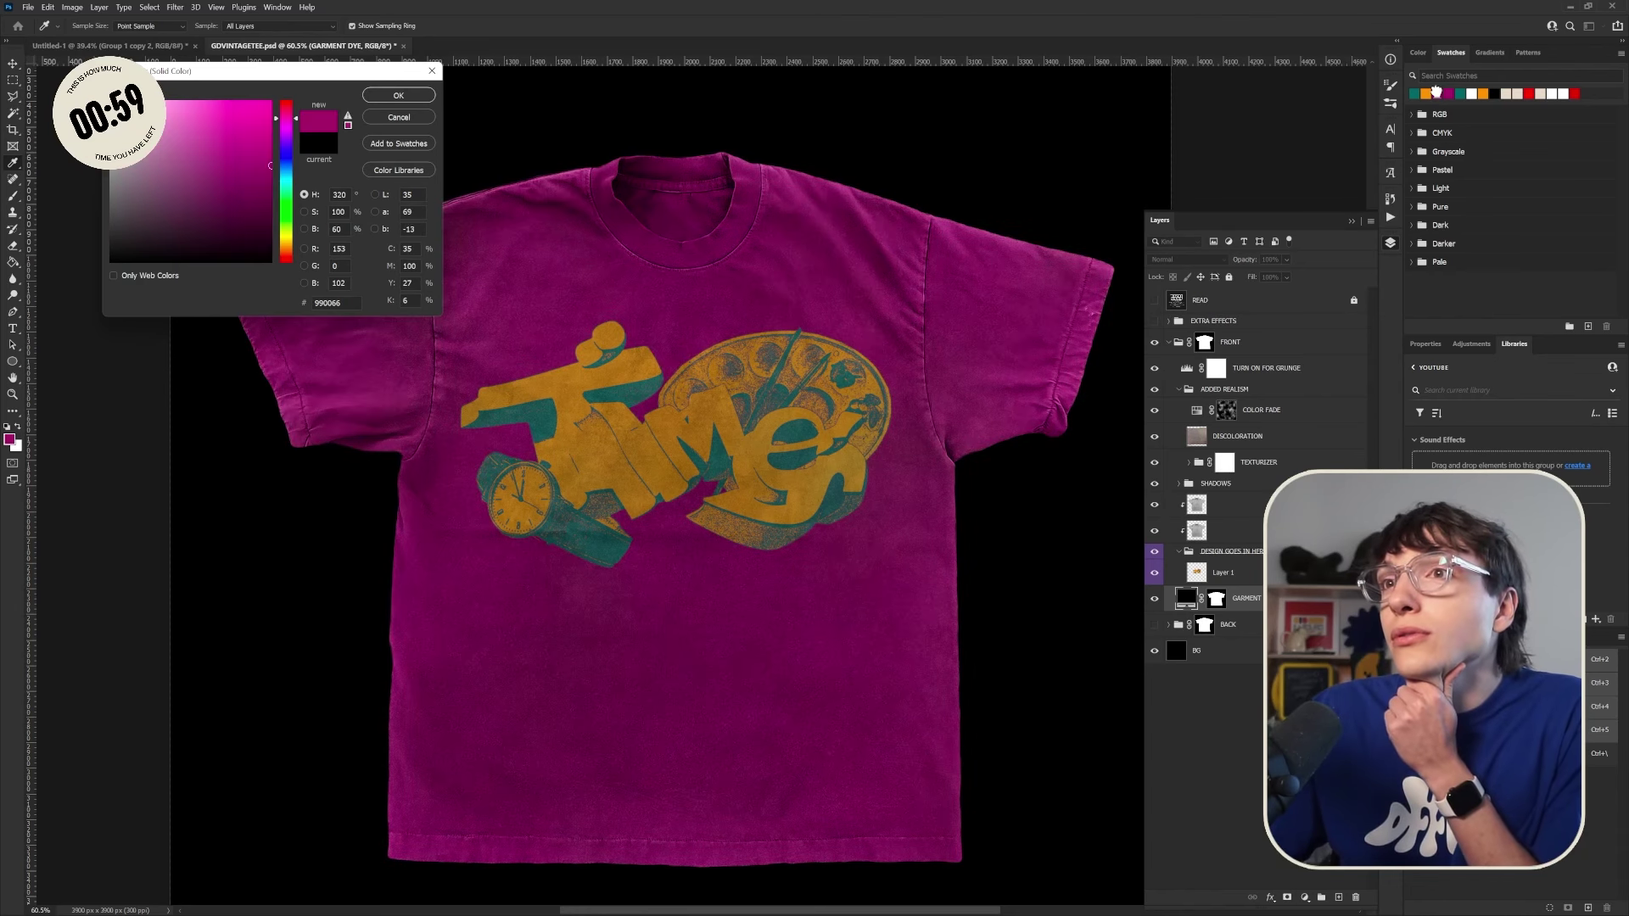
click(1415, 91)
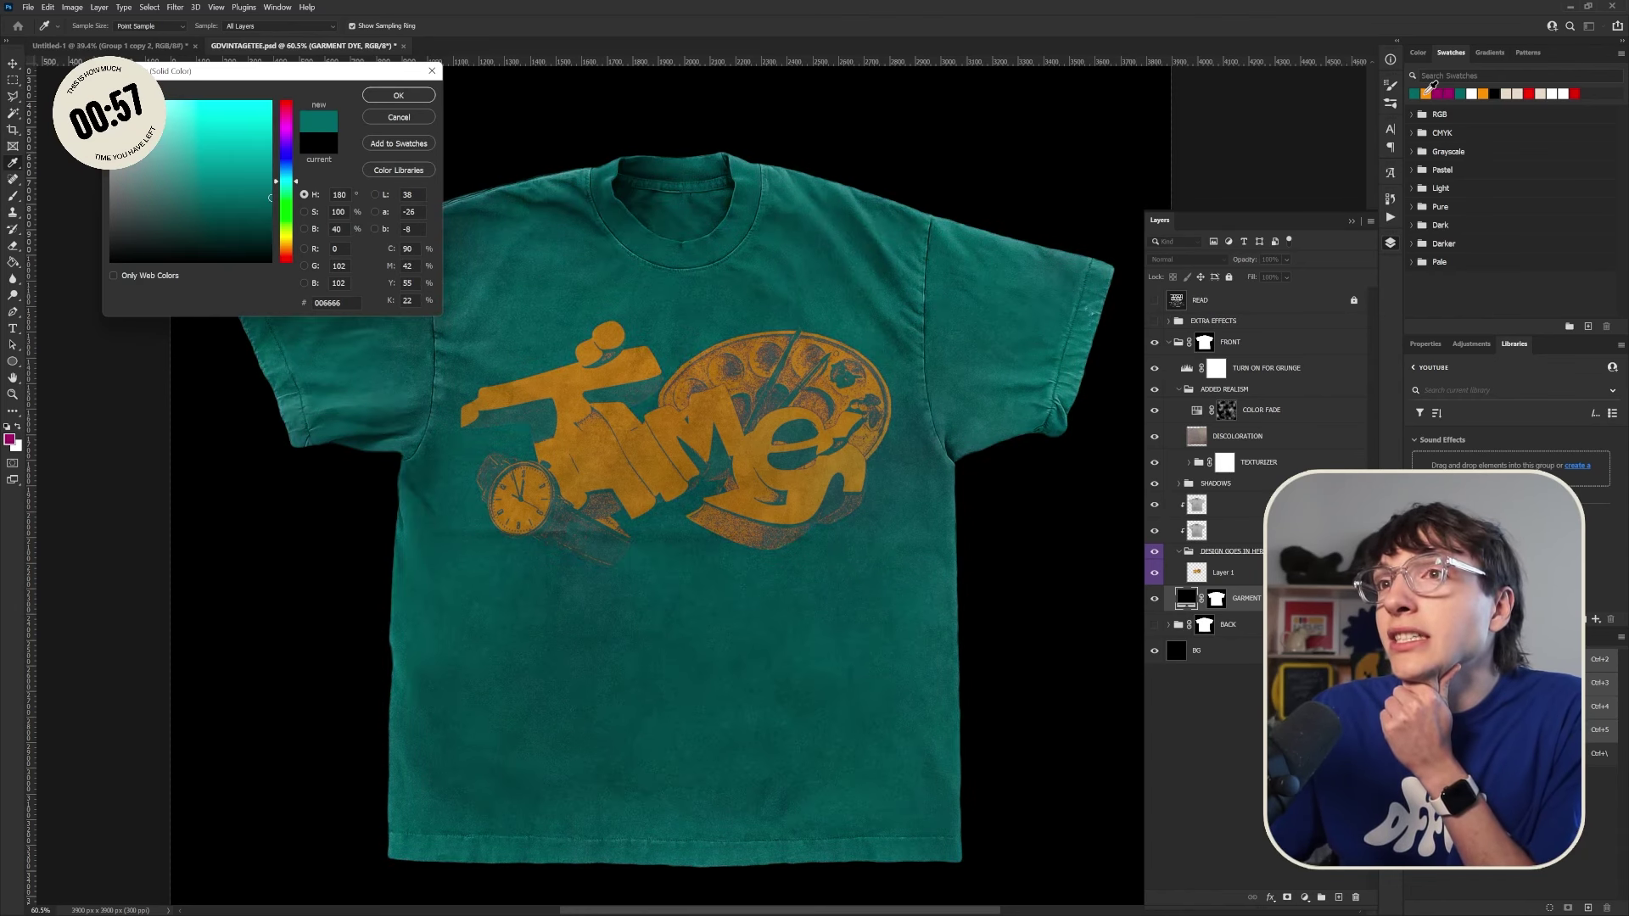
click(1424, 92)
click(1415, 92)
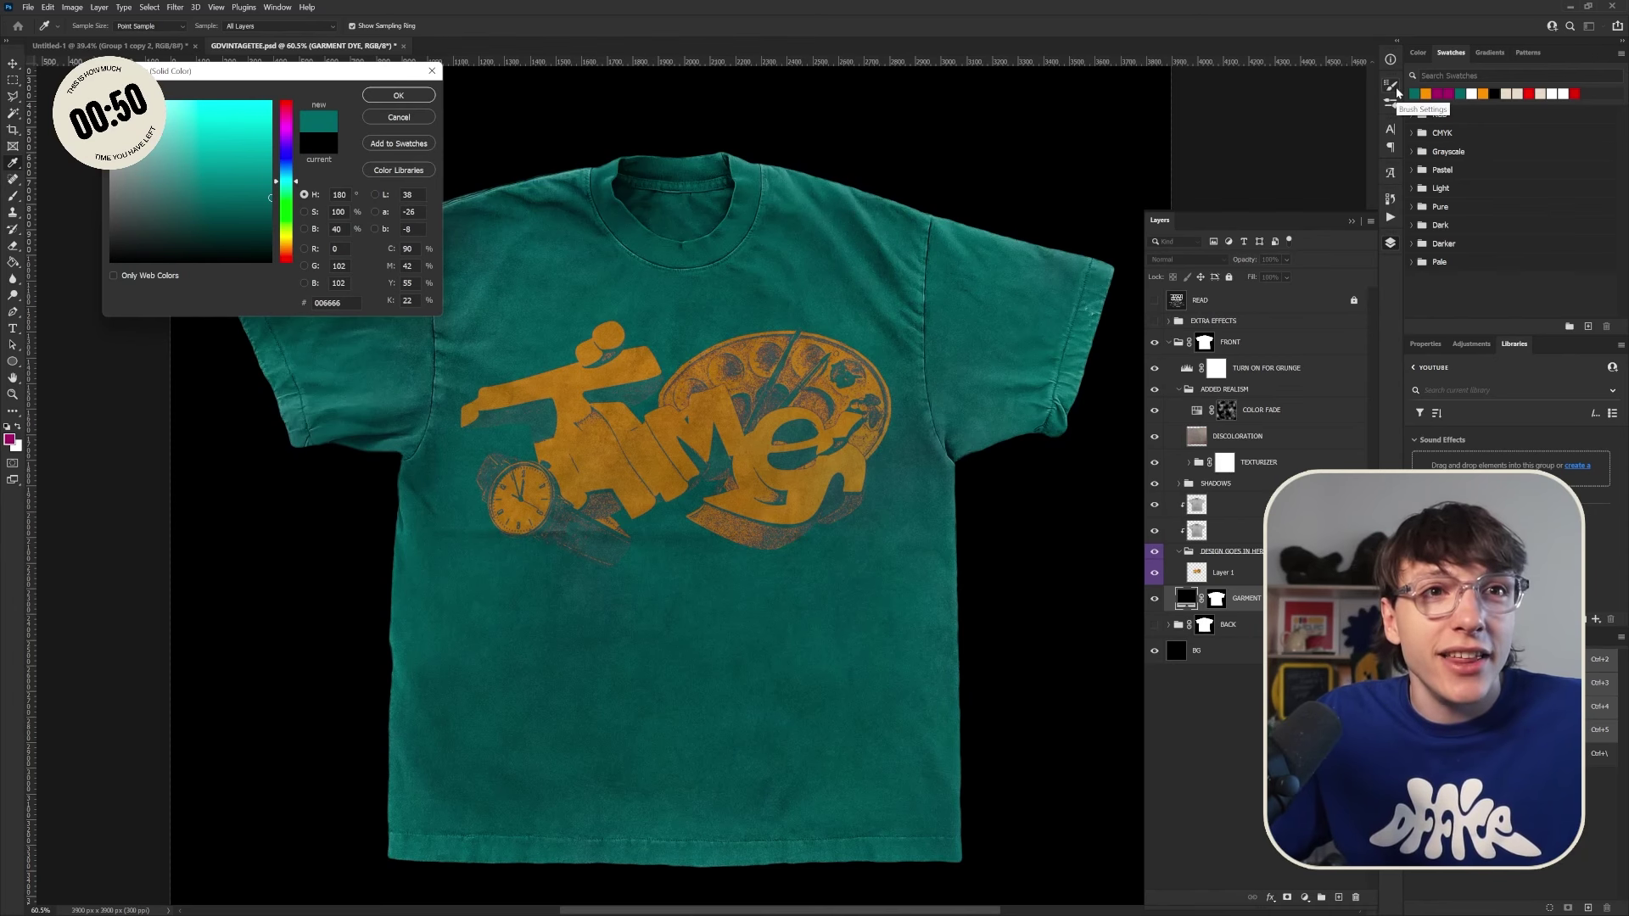
click(1519, 92)
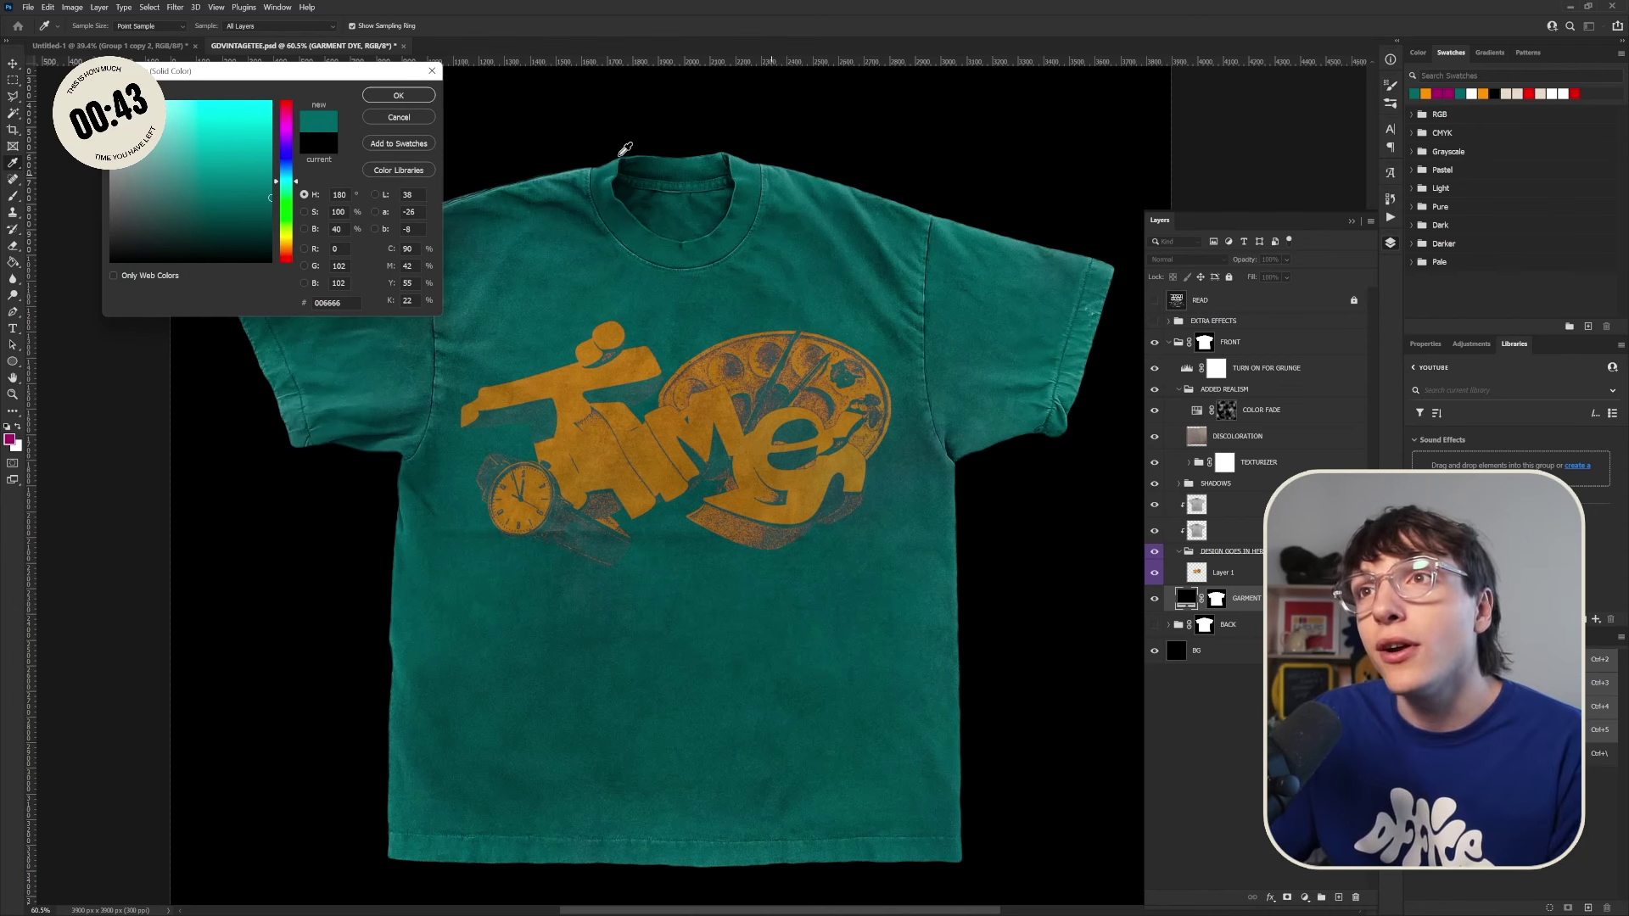
key(Return)
key(v)
scroll(831, 469, down, 1)
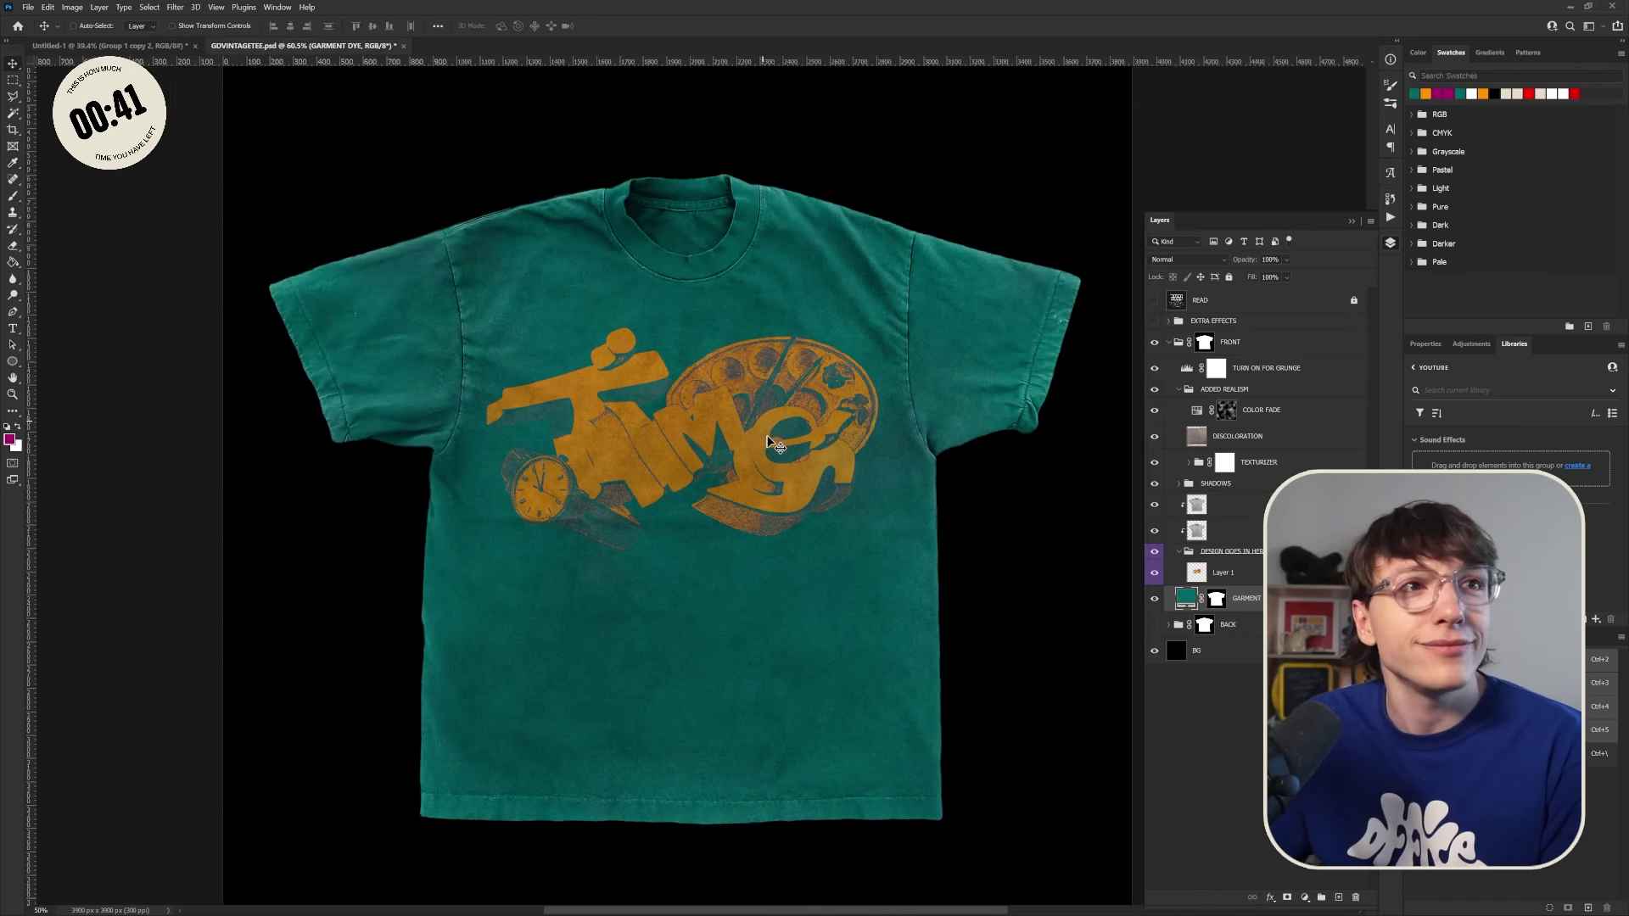
scroll(832, 469, up, 2)
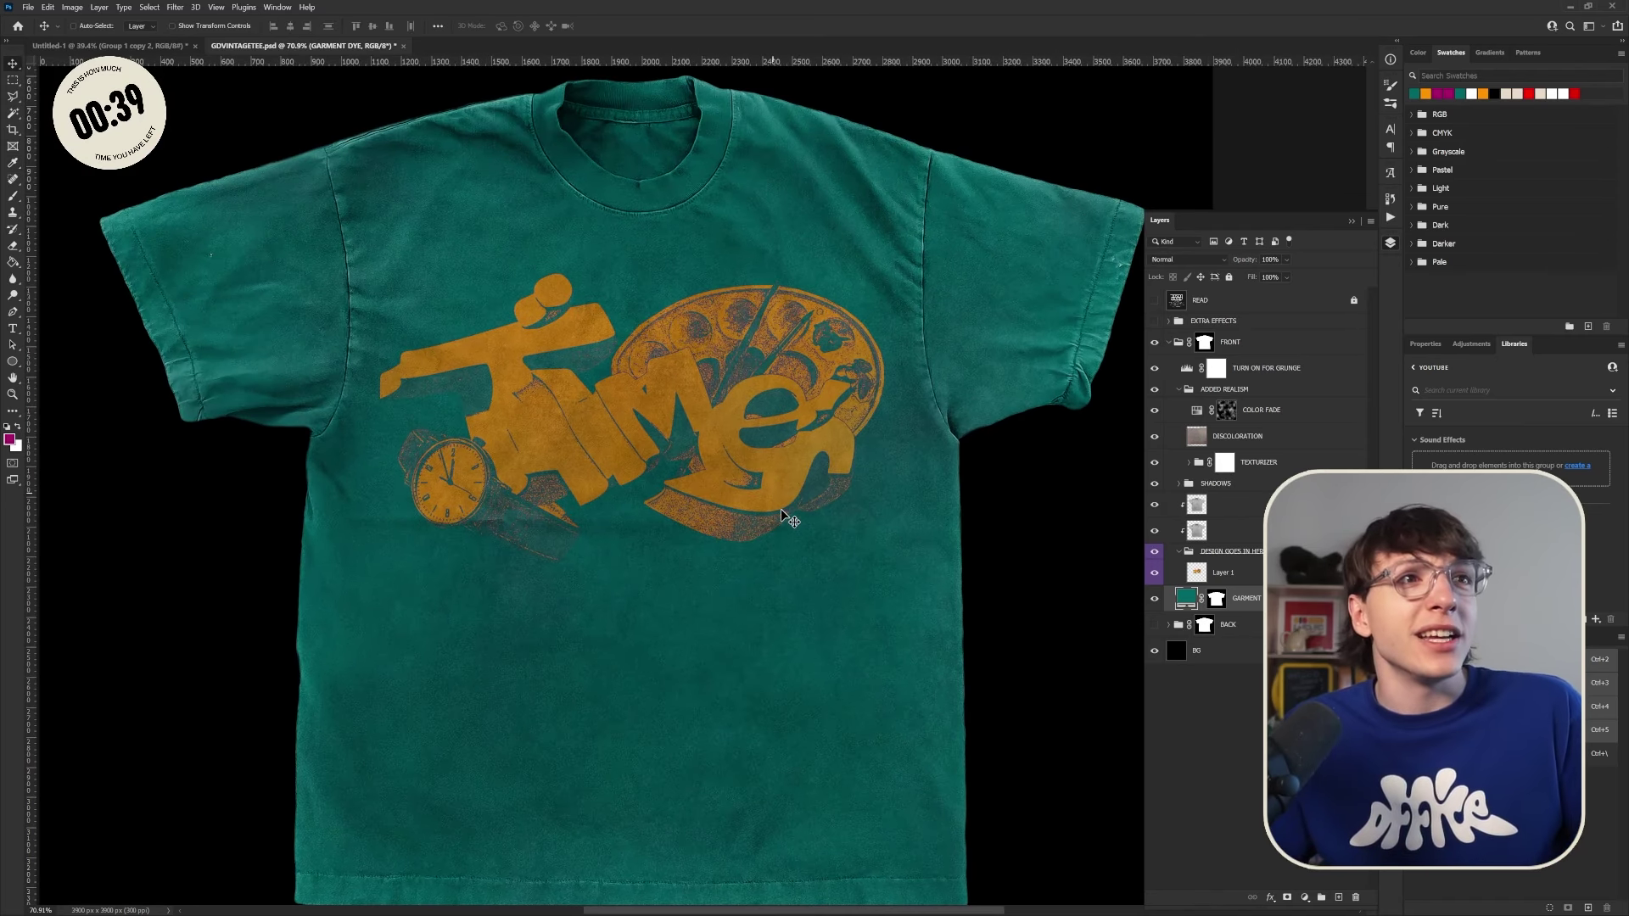
Step: Toggle the two clipped shirt shading layers and the DISCOLORATION layer to compare their effect, and show the EXTRA EFFECTS group
scroll(700, 556, down, 2)
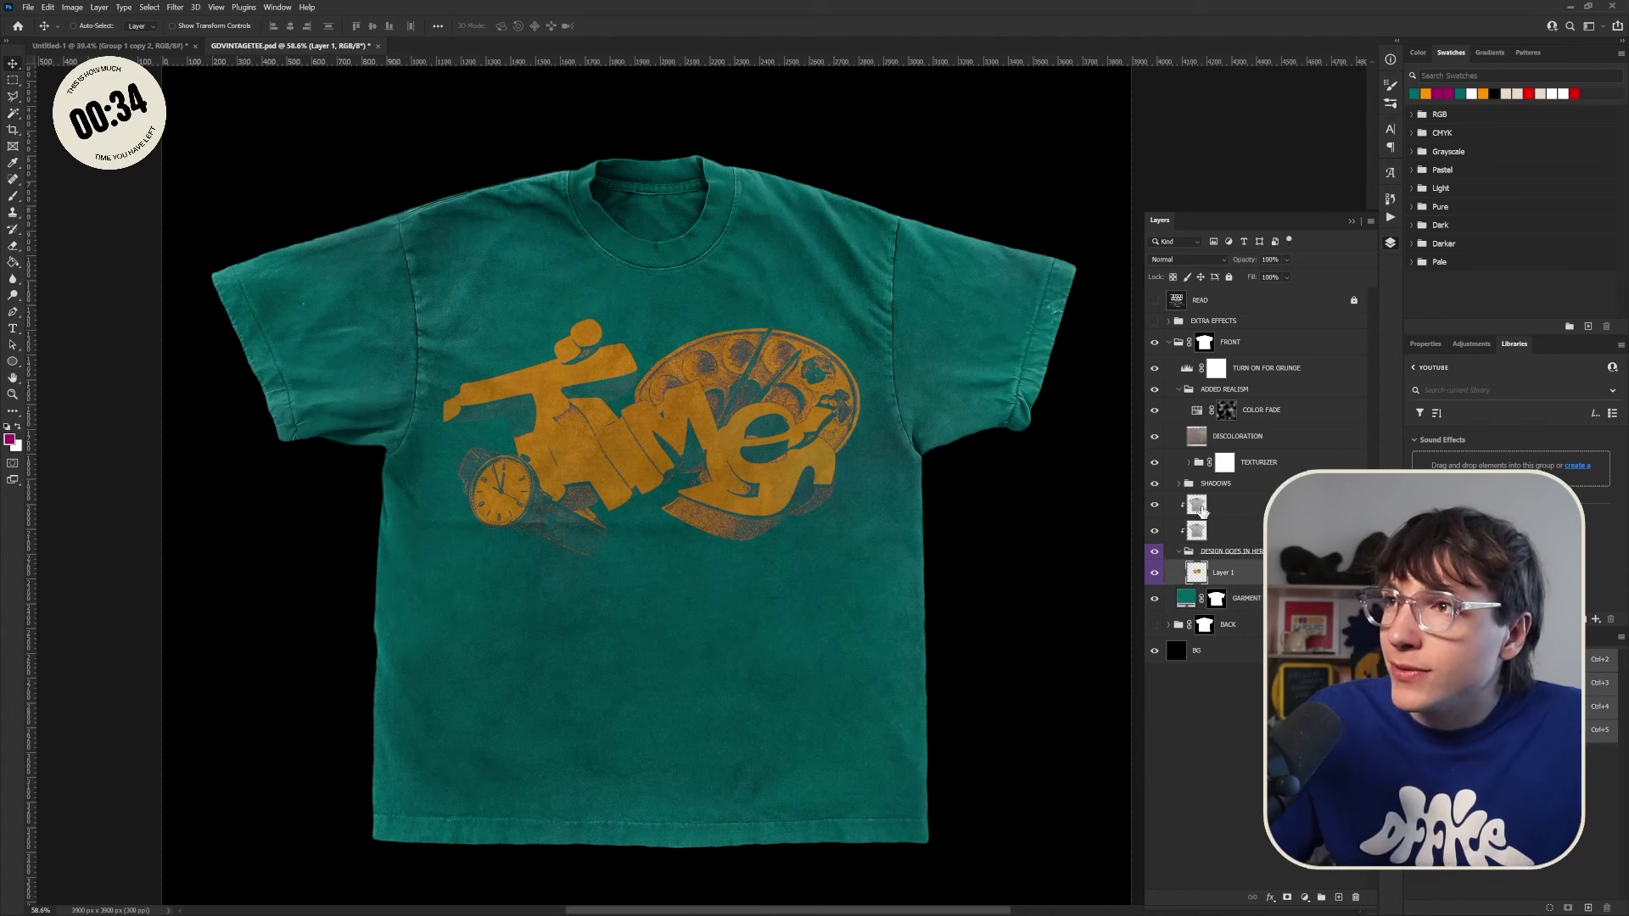
click(1155, 505)
click(1155, 530)
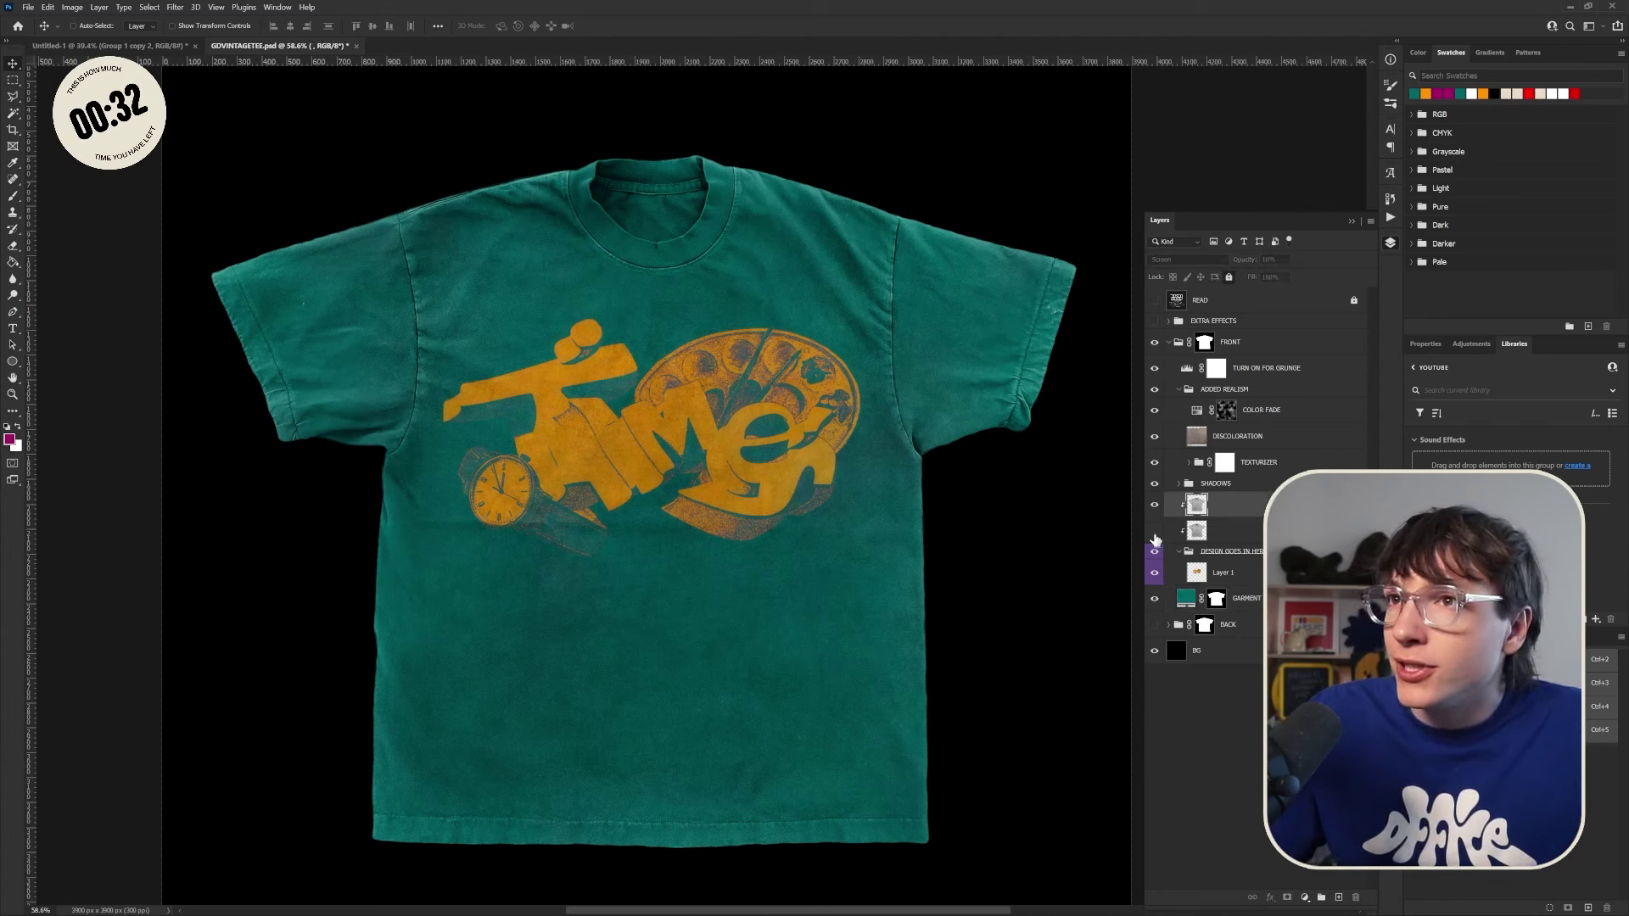
click(1155, 531)
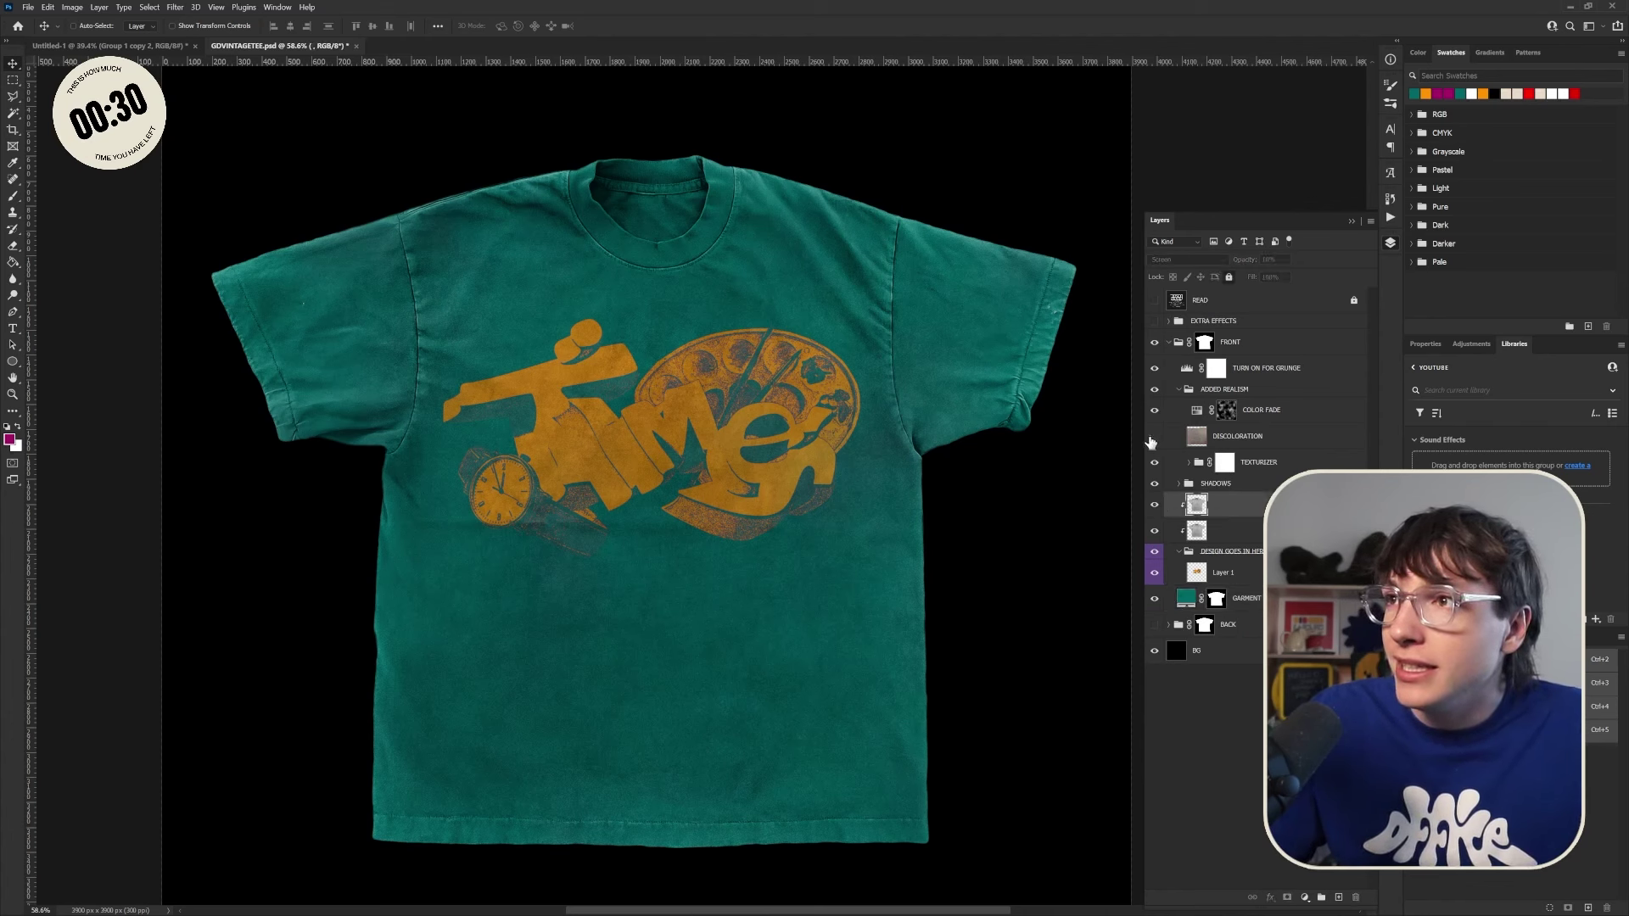
click(1155, 323)
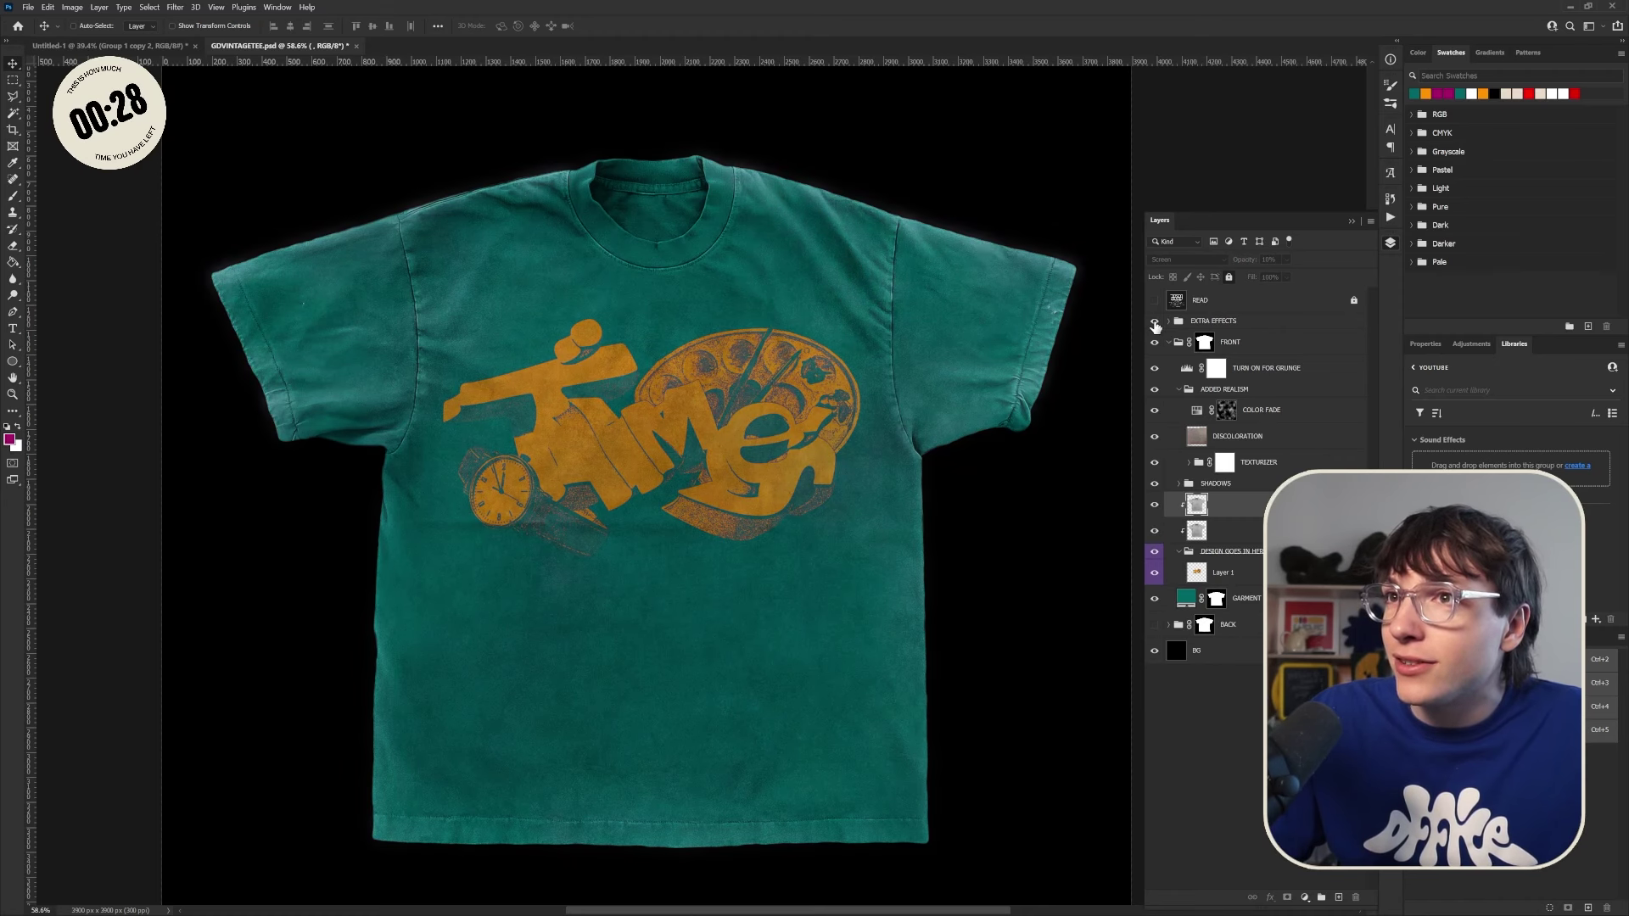
scroll(705, 343, down, 3)
scroll(729, 339, up, 3)
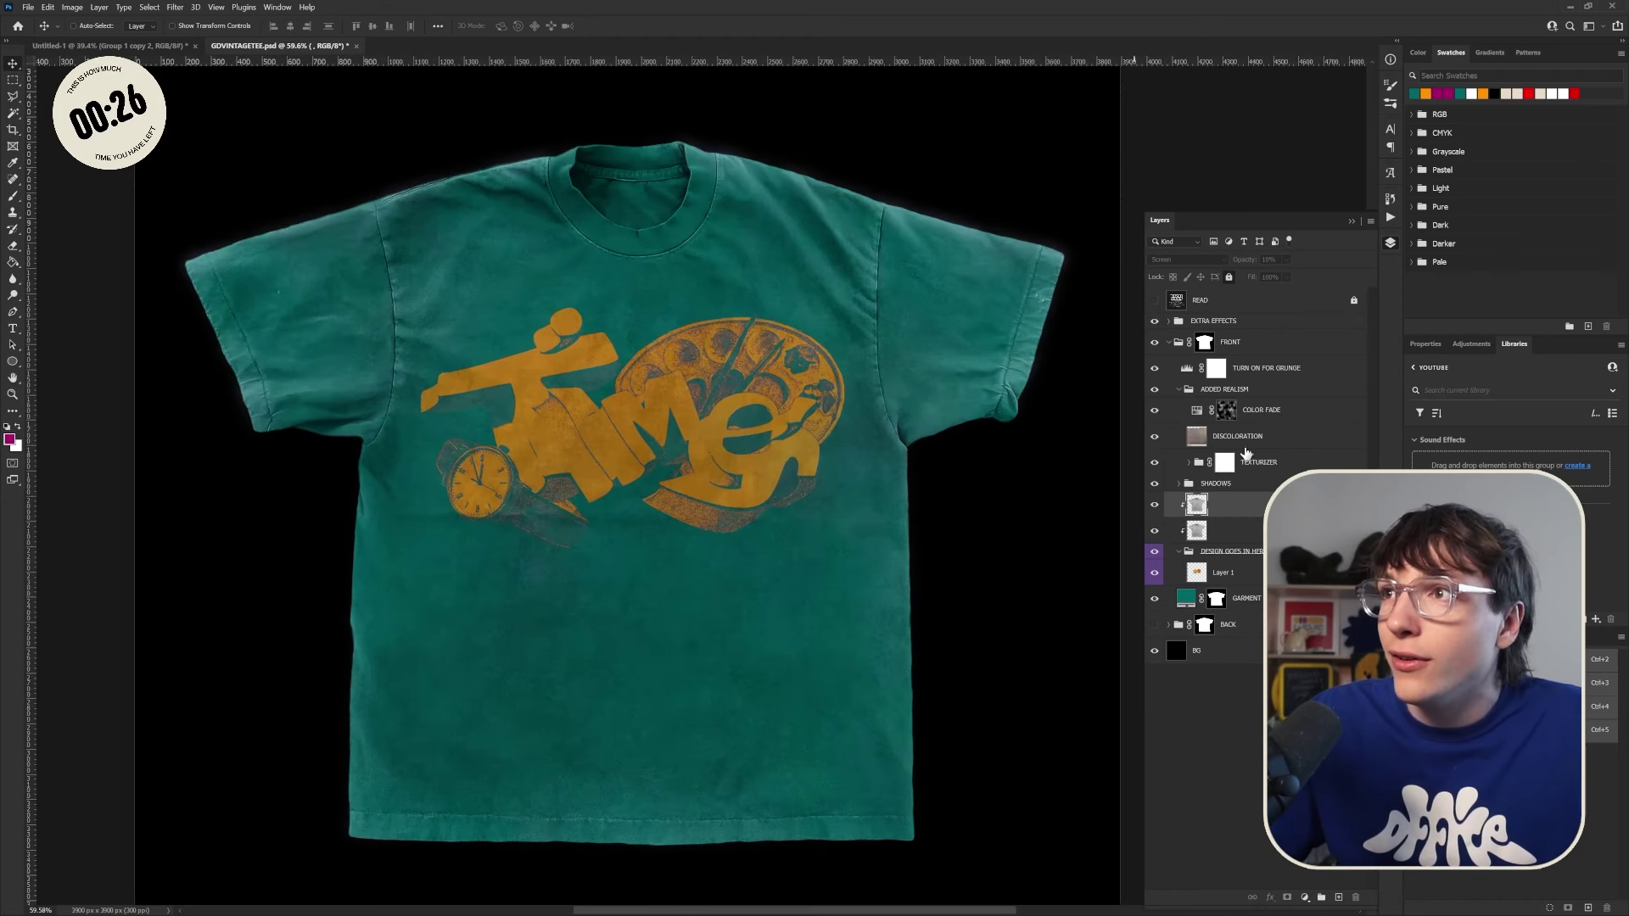
Step: Add a merged copy of the whole shirt mockup as a new layer above the READ layer
right_click(1247, 572)
alt+click(1290, 421)
drag(1230, 580, 1232, 295)
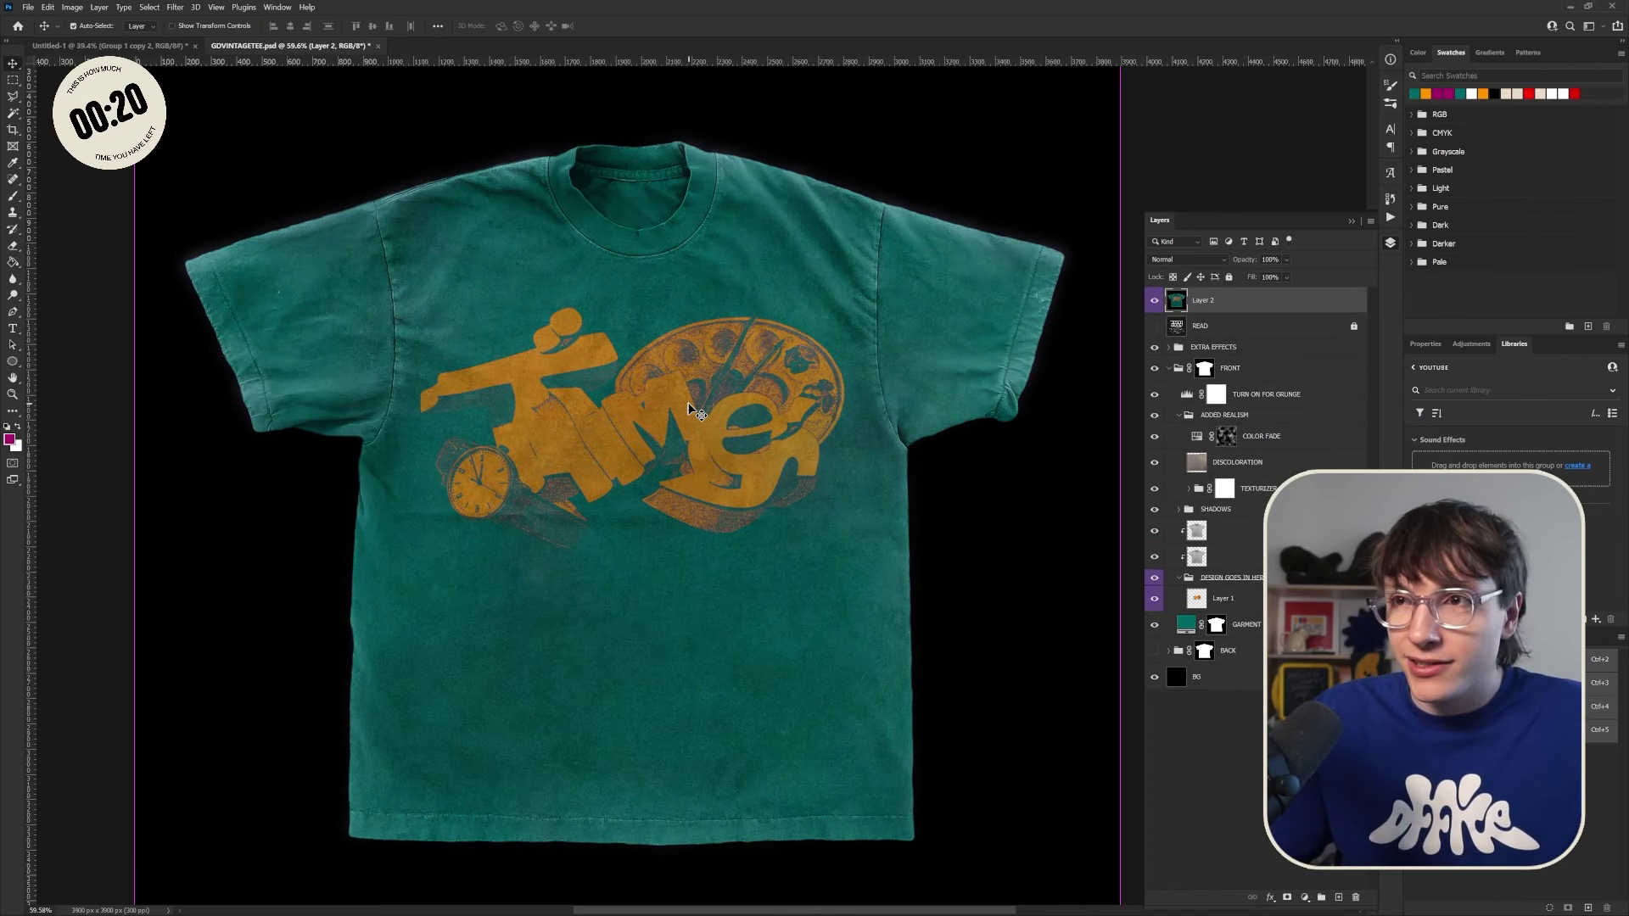
key(ctrl+l)
click(1184, 251)
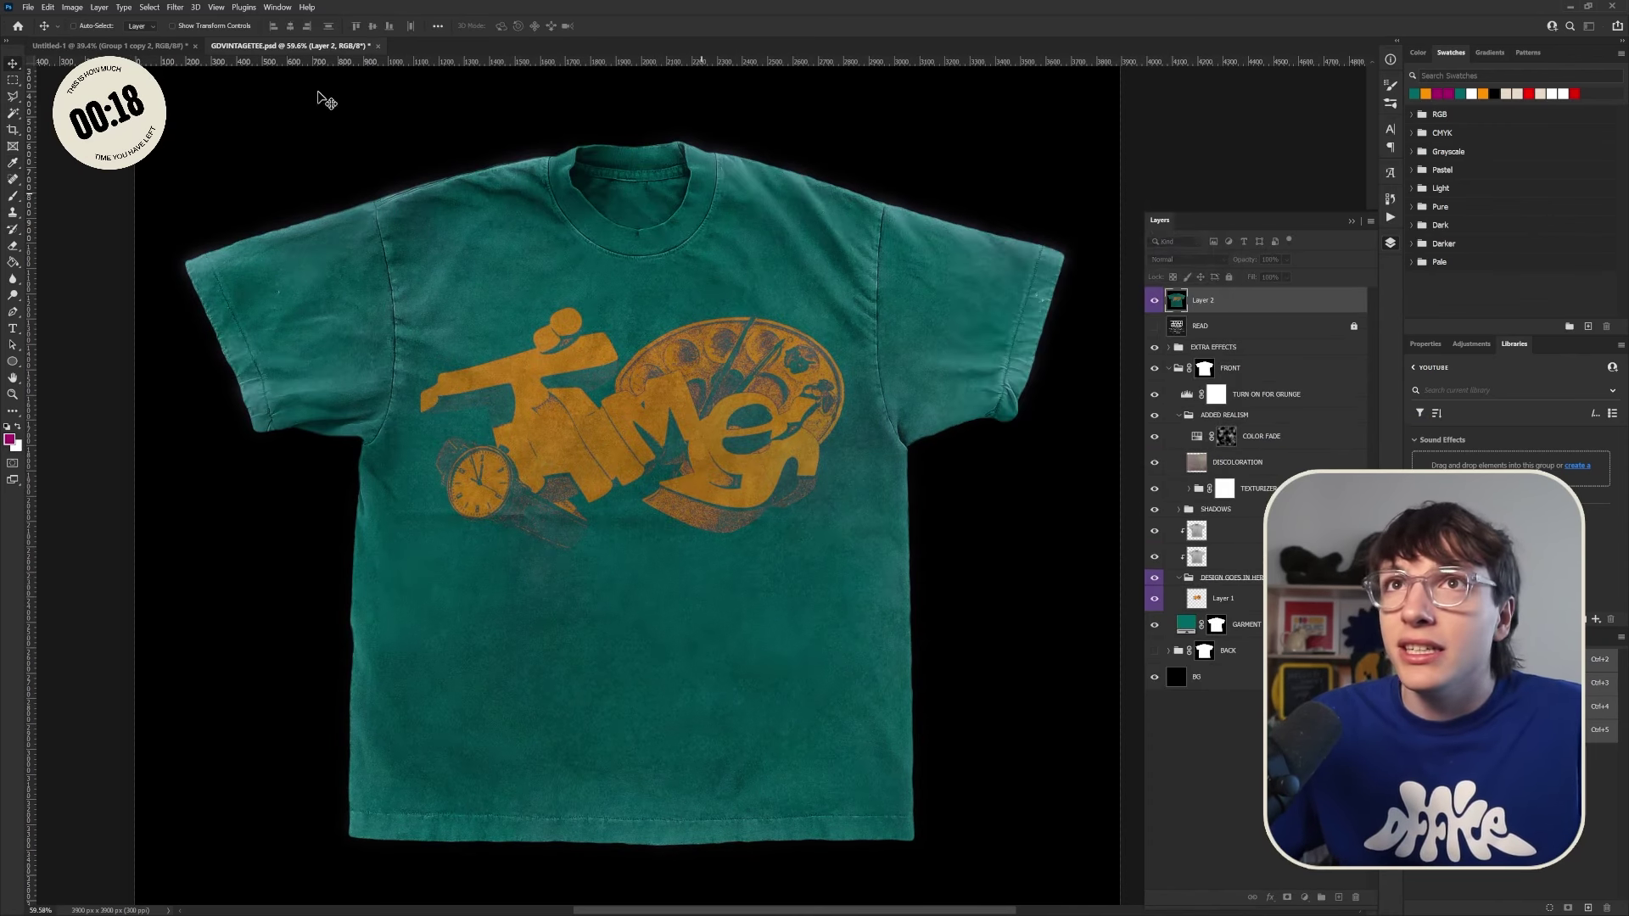
Step: Add a second new layer on top of the merged mockup and apply Brightness/Contrast with brightness 34 and contrast 45
click(149, 7)
click(182, 149)
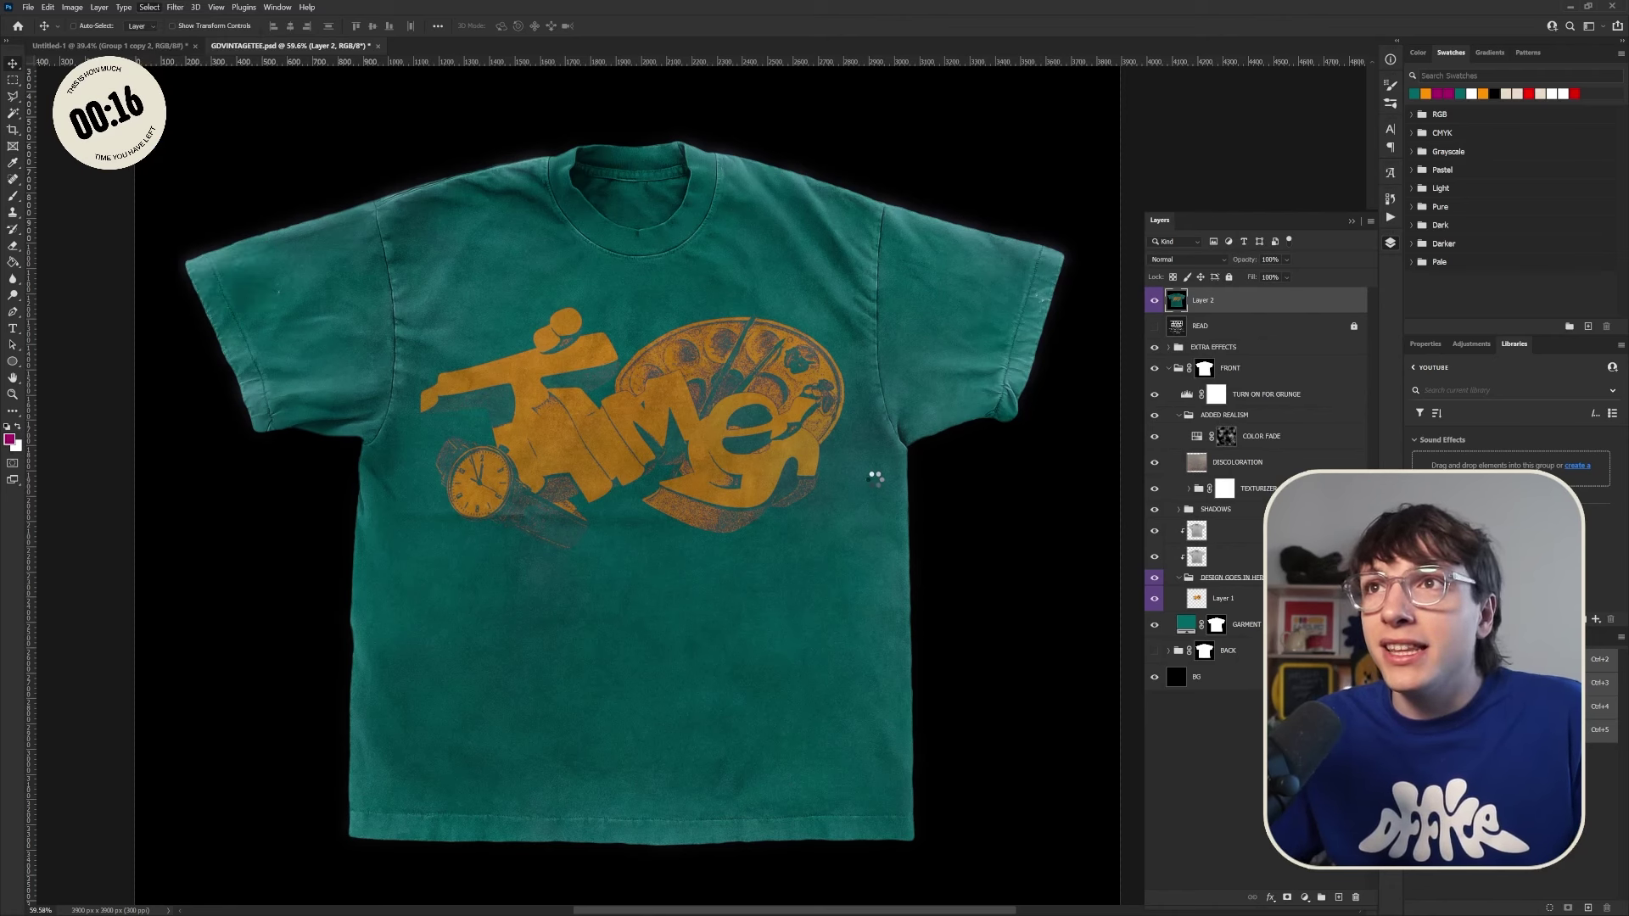
click(255, 28)
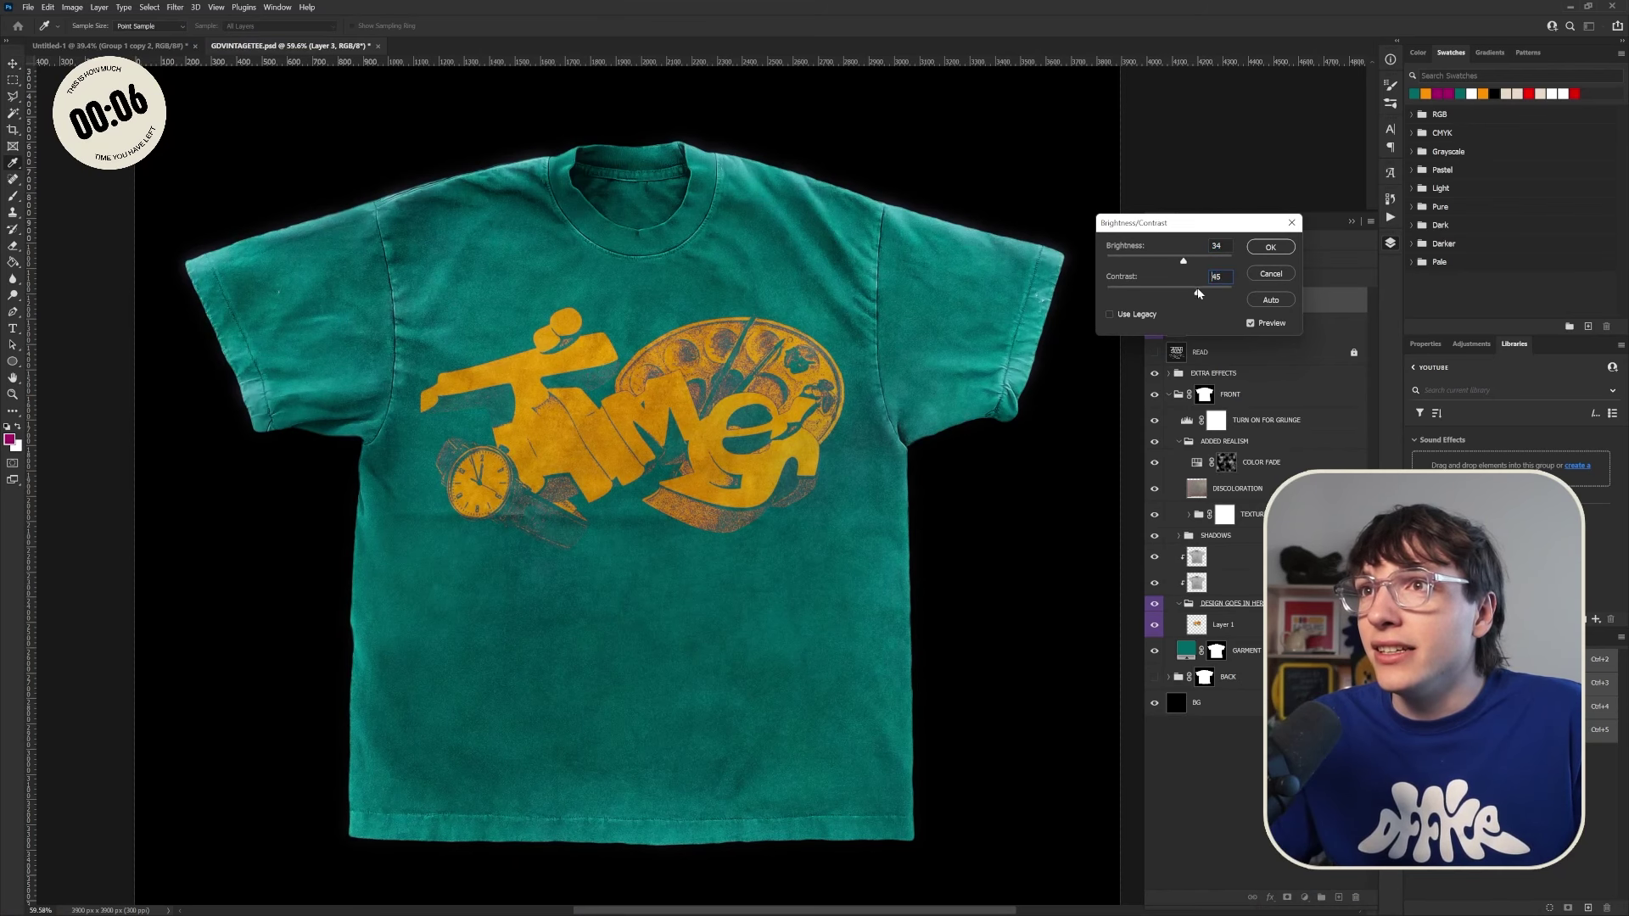
click(1270, 246)
click(175, 7)
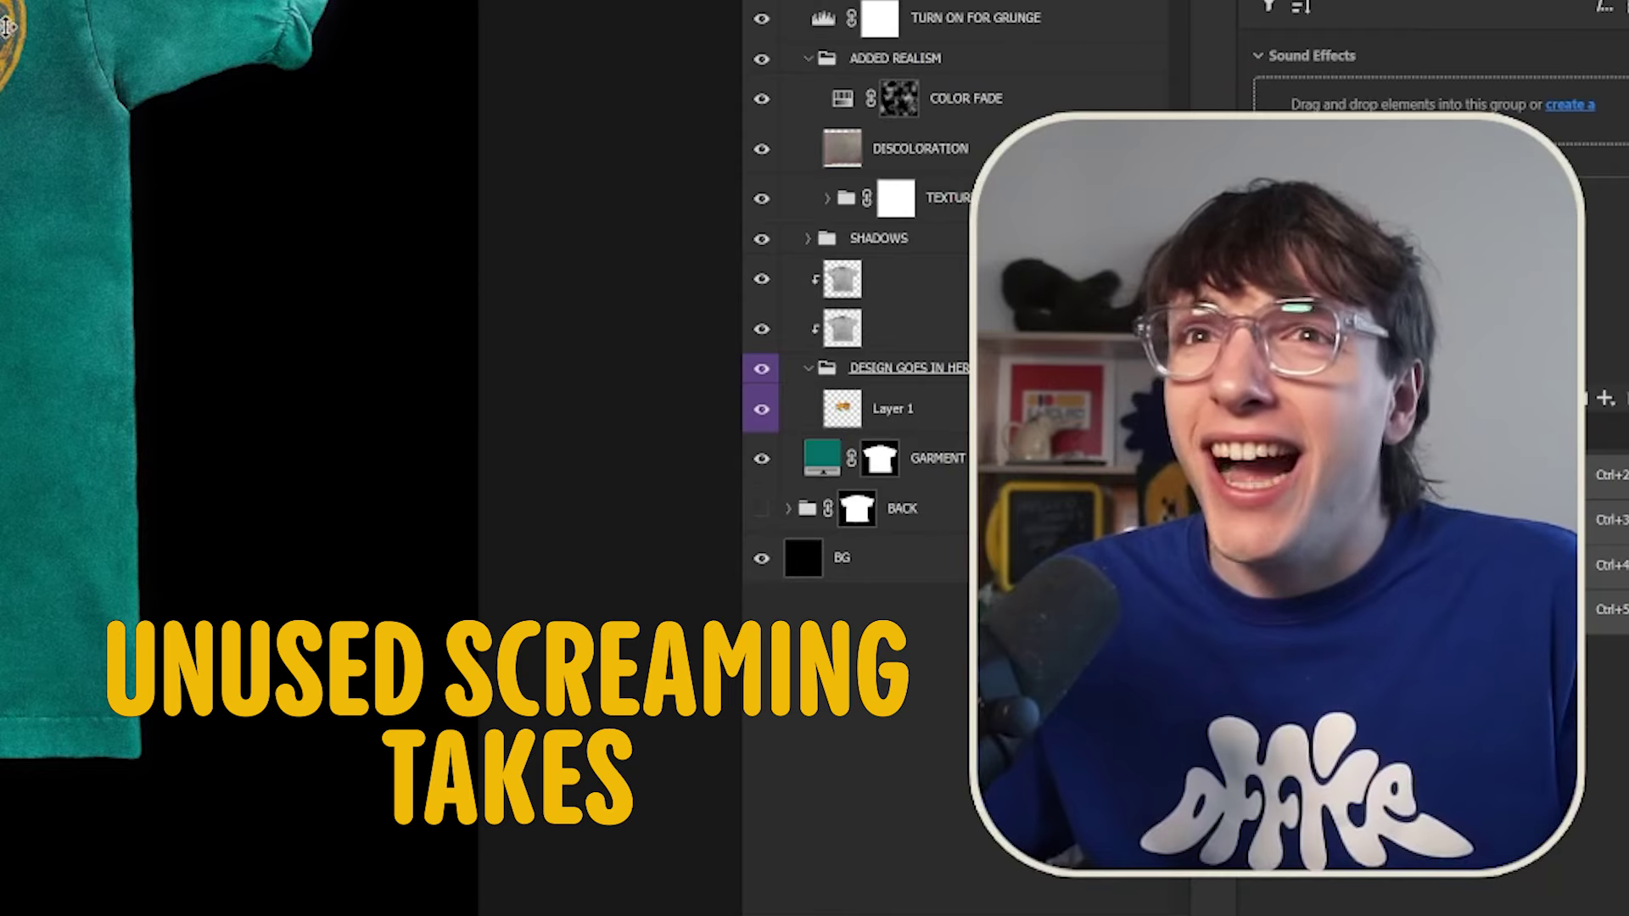
key(ctrl+plus)
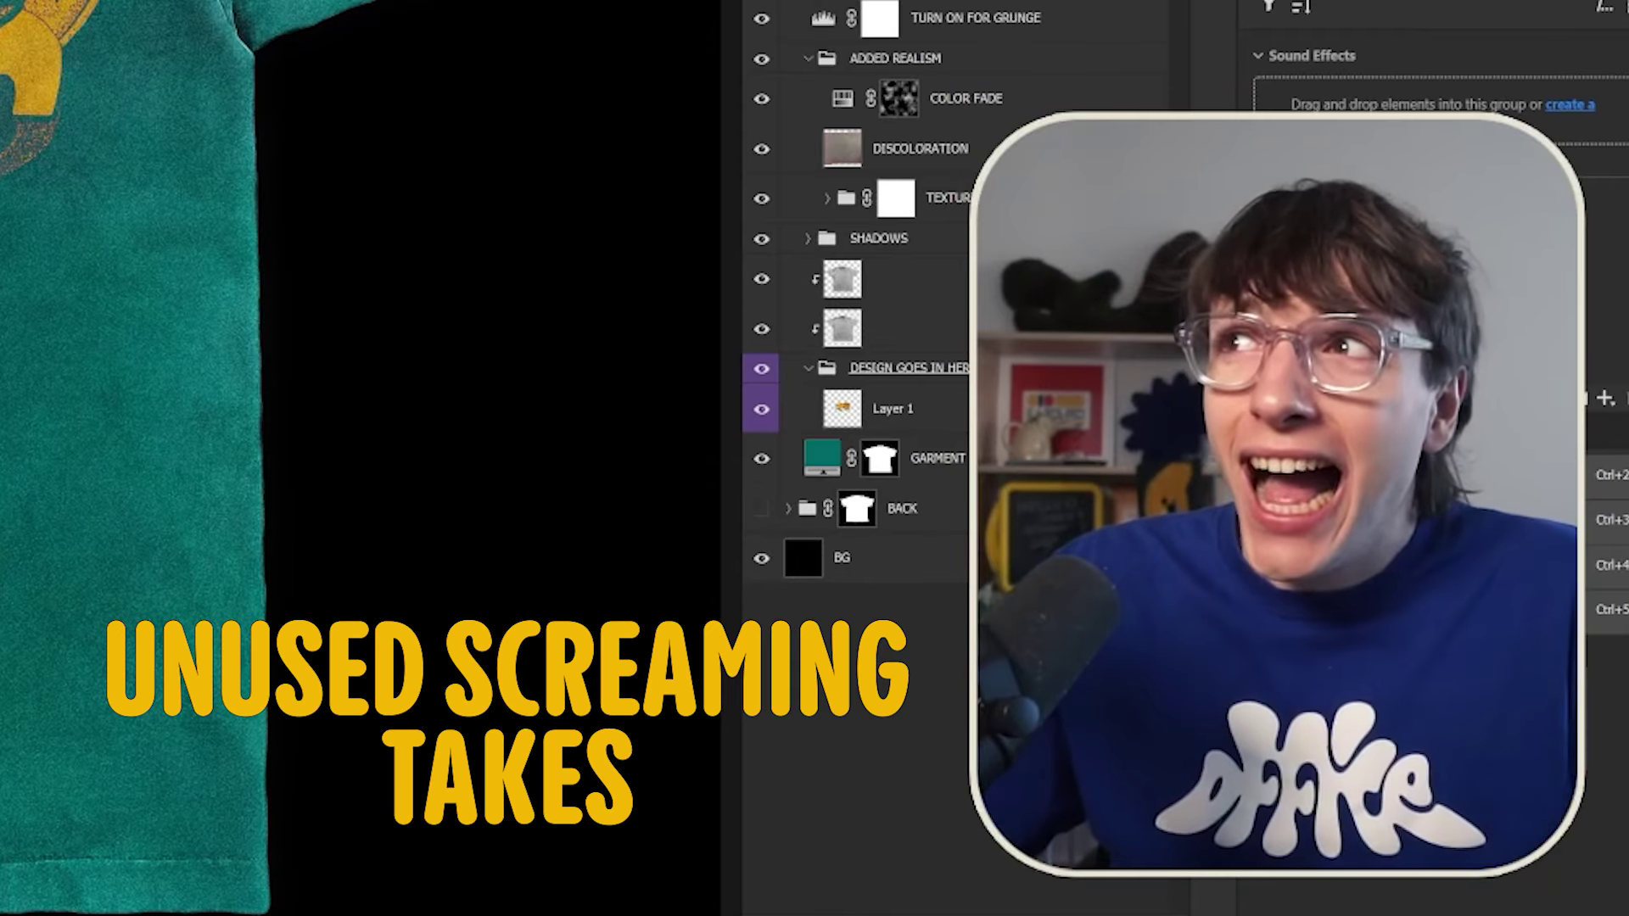